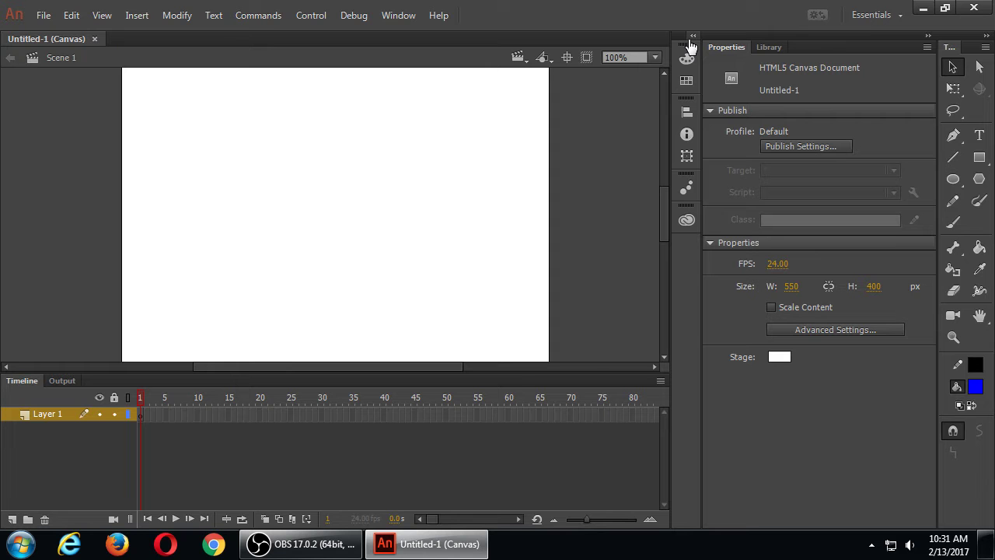
pyautogui.click(15, 17)
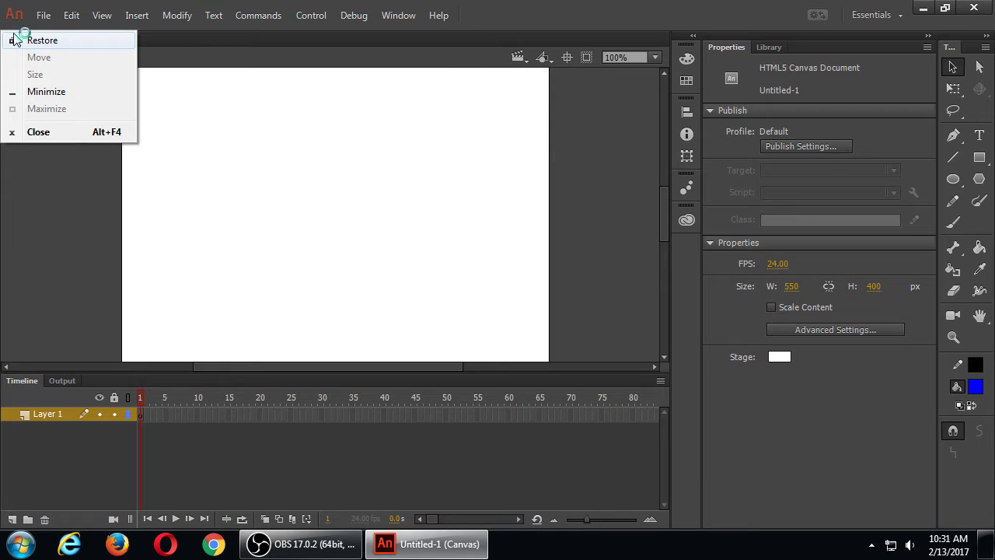
pyautogui.click(614, 181)
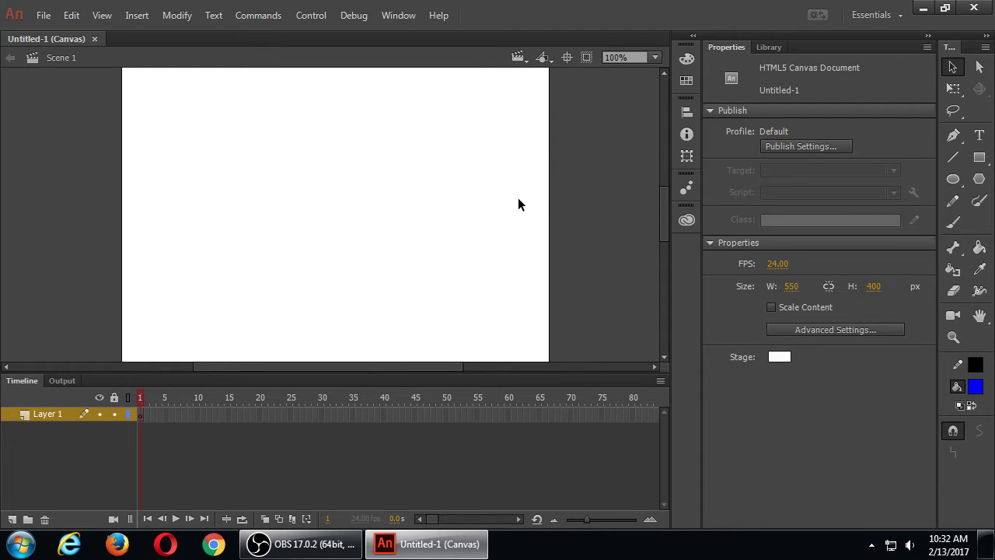
# - Paint a wavy line and a small round doodle with the blue Brush tool, and clear them from the stage
pyautogui.click(954, 110)
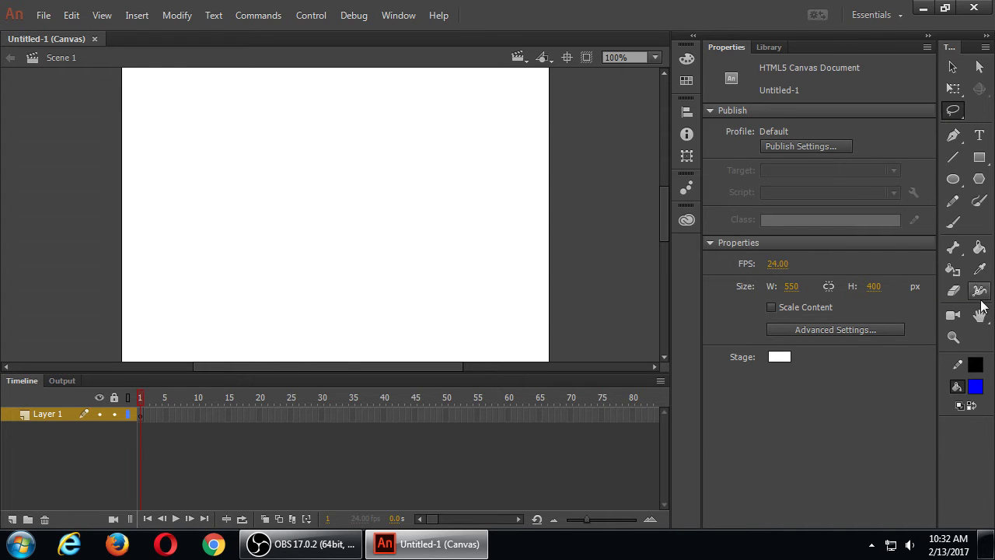
pyautogui.click(954, 223)
pyautogui.moveTo(250, 126)
pyautogui.mouseDown()
pyautogui.moveTo(248, 157)
pyautogui.moveTo(287, 154)
pyautogui.moveTo(409, 252)
pyautogui.moveTo(451, 224)
pyautogui.mouseUp()
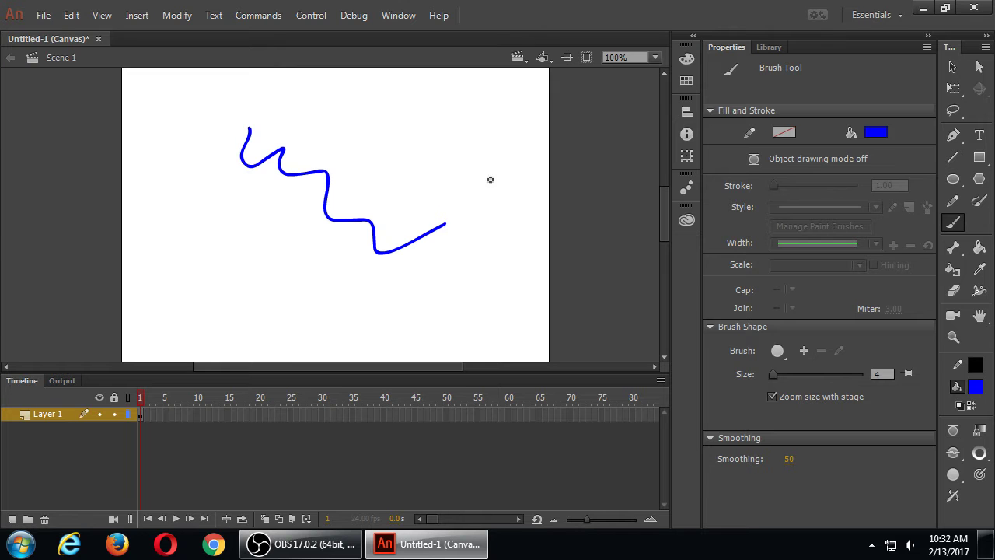
pyautogui.moveTo(441, 150)
pyautogui.mouseDown()
pyautogui.moveTo(476, 193)
pyautogui.moveTo(441, 193)
pyautogui.moveTo(432, 181)
pyautogui.moveTo(458, 181)
pyautogui.moveTo(451, 169)
pyautogui.moveTo(471, 204)
pyautogui.mouseUp()
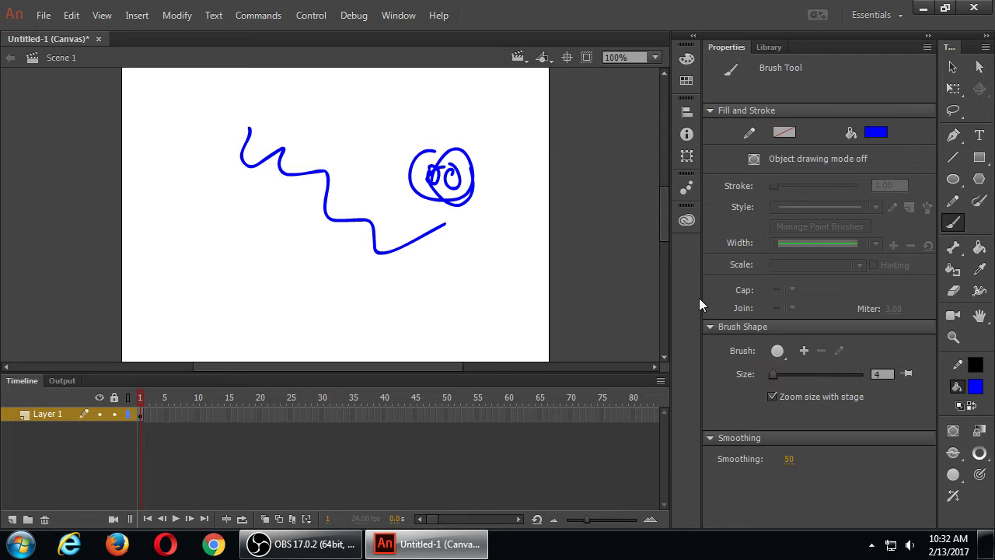
pyautogui.hotkey('ctrl', 'a')
pyautogui.press('Delete')
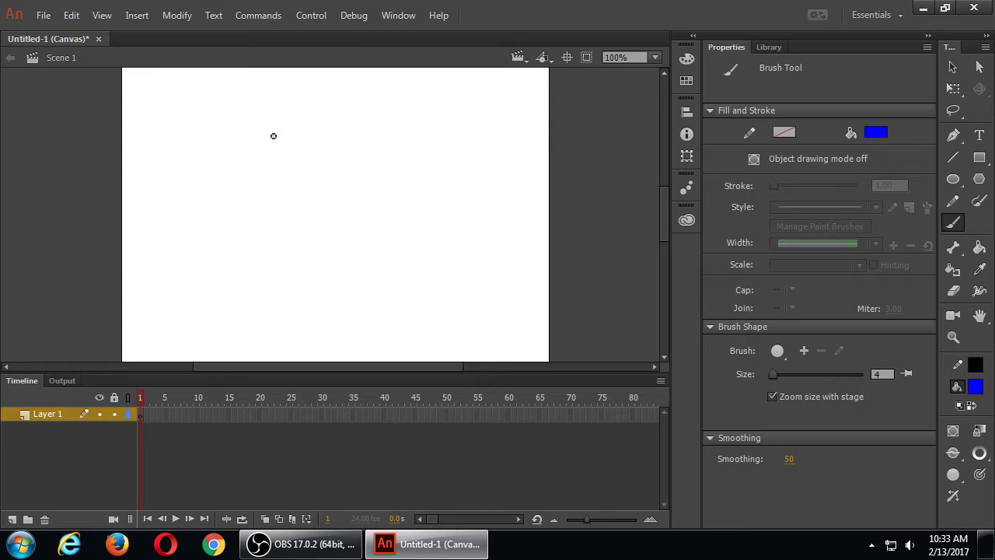
# - Paint a large round face with two eyes and a curved mouth in blue at the centre of the stage
pyautogui.moveTo(251, 122)
pyautogui.mouseDown()
pyautogui.moveTo(262, 249)
pyautogui.moveTo(234, 243)
pyautogui.mouseUp()
pyautogui.moveTo(342, 143); pyautogui.dragTo(412, 137)
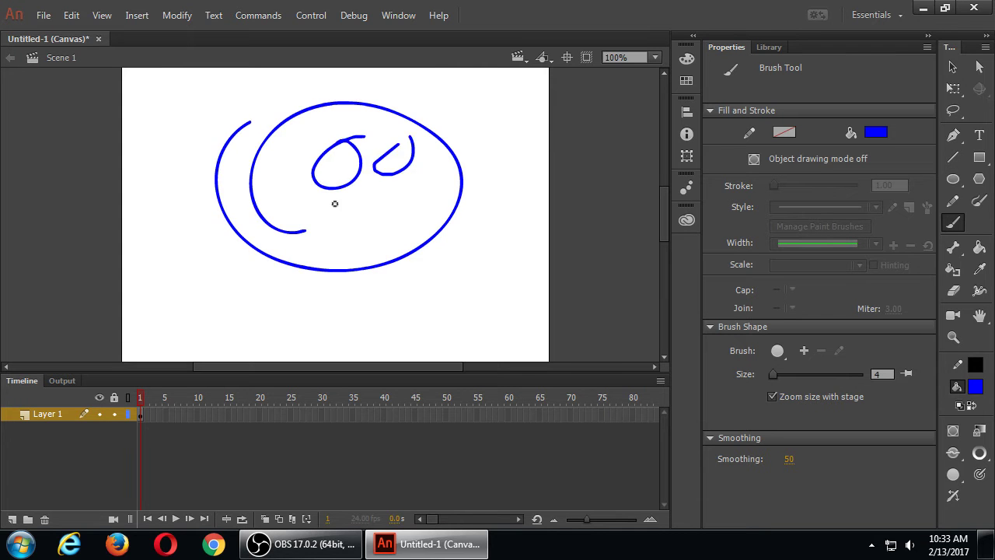
pyautogui.moveTo(312, 189); pyautogui.dragTo(401, 206)
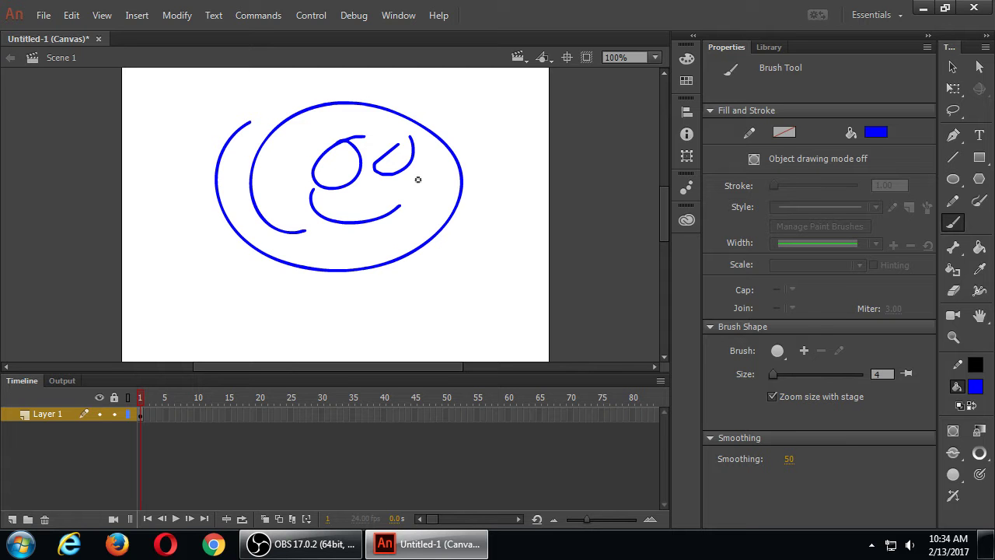
pyautogui.rightClick(507, 194)
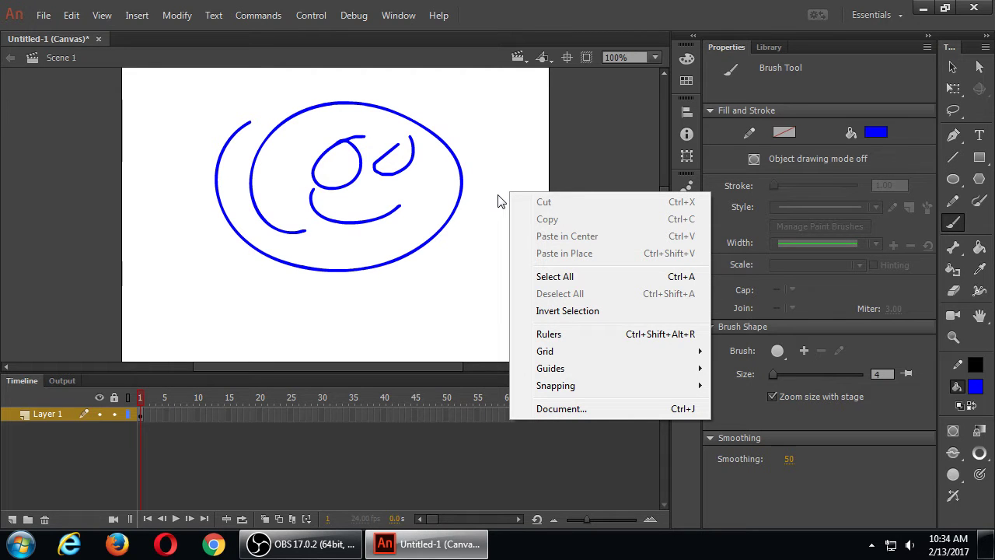
pyautogui.click(526, 128)
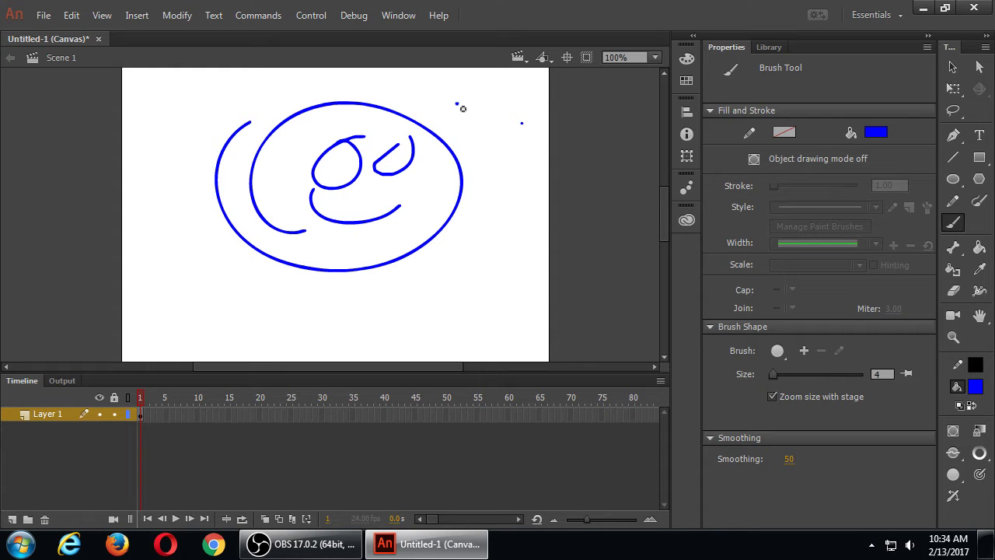
# - Paint small loops and scribbles around the face, and delete all artwork from the stage
pyautogui.moveTo(457, 104)
pyautogui.mouseDown()
pyautogui.moveTo(502, 154)
pyautogui.moveTo(498, 135)
pyautogui.mouseUp()
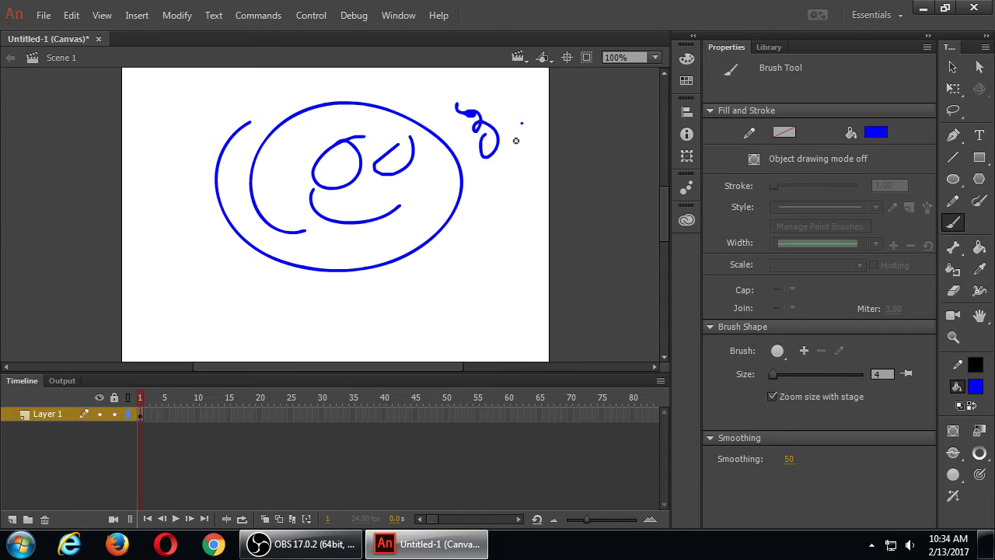
pyautogui.moveTo(474, 117); pyautogui.dragTo(488, 156)
pyautogui.moveTo(479, 115); pyautogui.dragTo(456, 104)
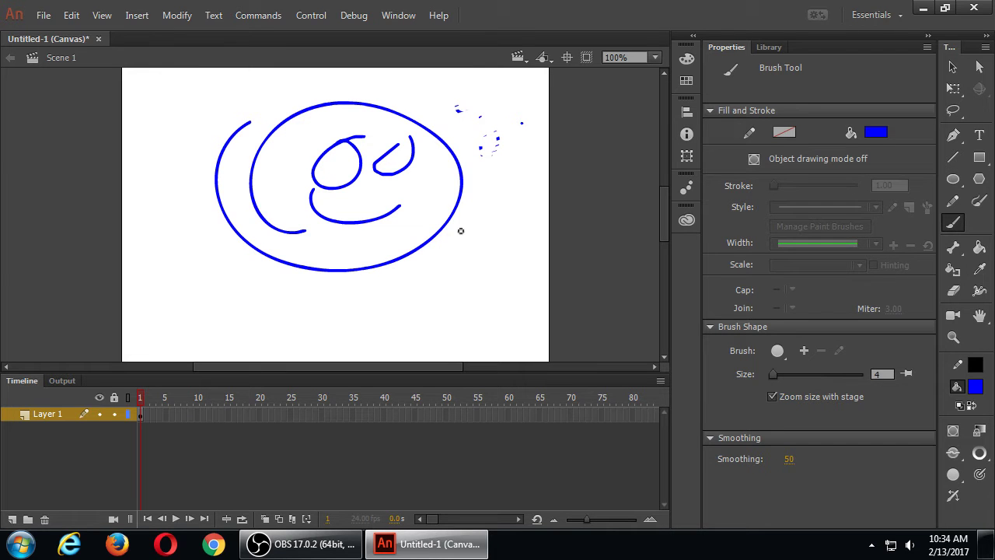
pyautogui.moveTo(490, 243); pyautogui.dragTo(521, 266)
pyautogui.click(440, 306)
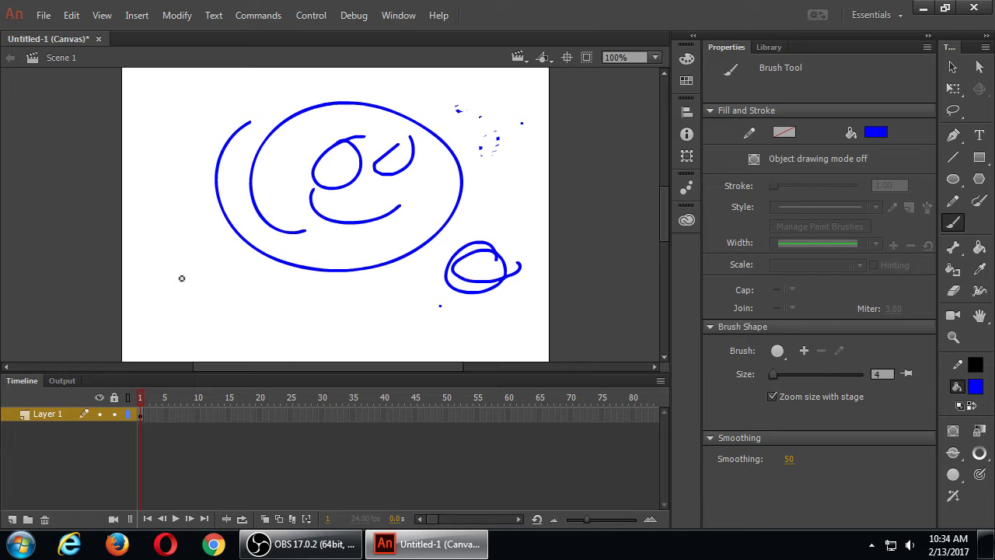
pyautogui.moveTo(161, 270)
pyautogui.mouseDown()
pyautogui.moveTo(214, 264)
pyautogui.moveTo(208, 272)
pyautogui.moveTo(242, 263)
pyautogui.mouseUp()
pyautogui.moveTo(152, 263)
pyautogui.mouseDown()
pyautogui.moveTo(161, 318)
pyautogui.moveTo(193, 316)
pyautogui.moveTo(185, 315)
pyautogui.mouseUp()
pyautogui.moveTo(230, 272)
pyautogui.mouseDown()
pyautogui.moveTo(222, 267)
pyautogui.moveTo(230, 273)
pyautogui.mouseUp()
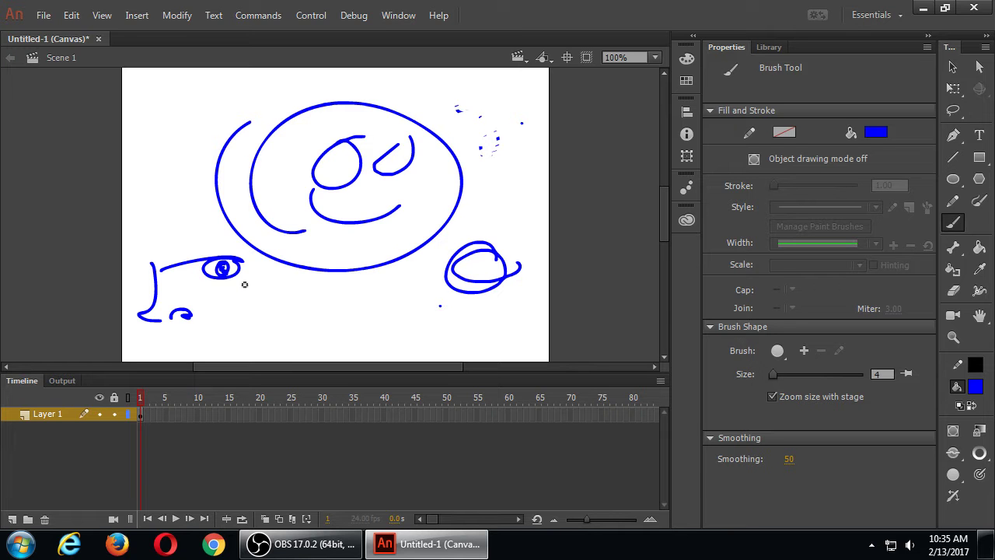
pyautogui.hotkey('ctrl', 'a')
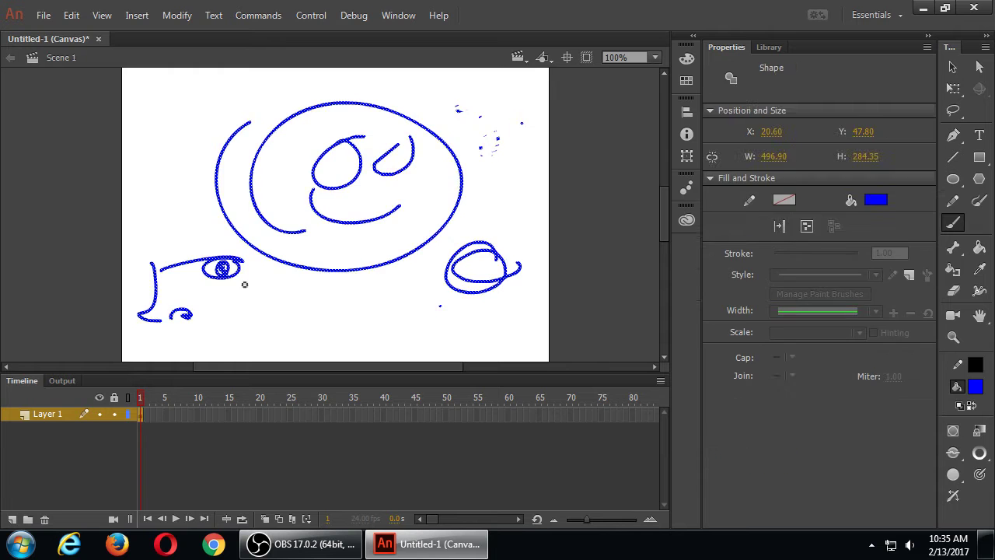
pyautogui.press('Delete')
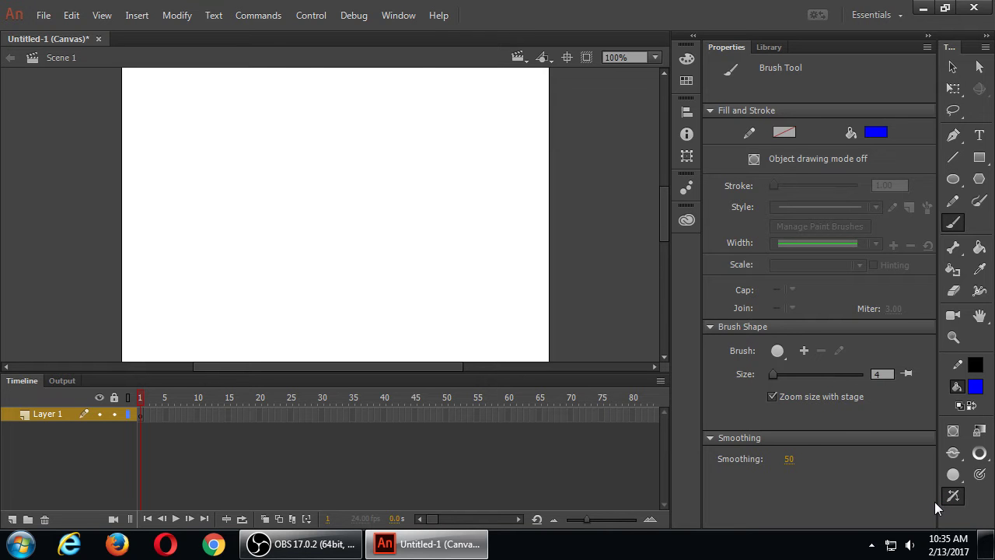
# - Turn on pen pressure and tilt for the Brush tool, with the brush size at 4
pyautogui.click(980, 476)
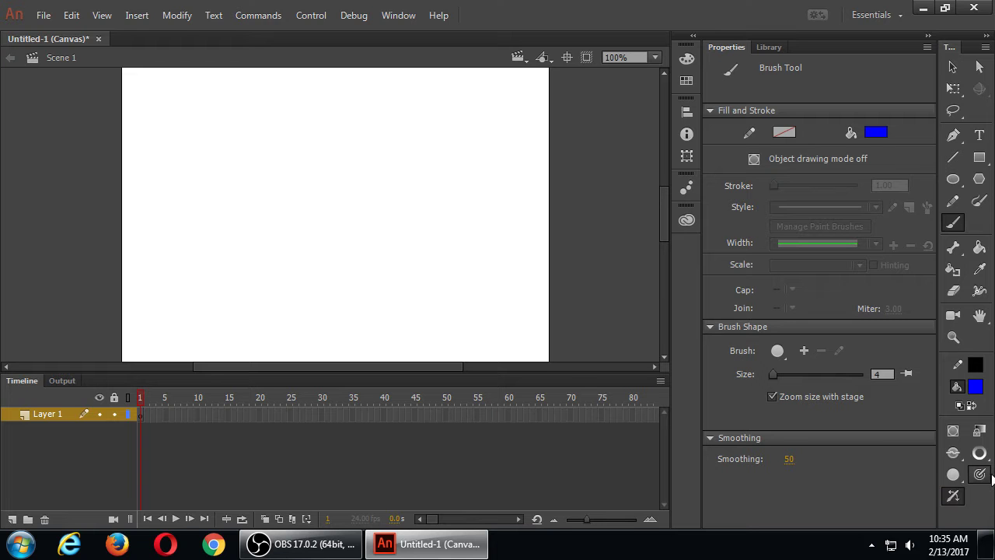
pyautogui.click(957, 497)
pyautogui.press('[')
pyautogui.press('[')
pyautogui.press('[')
pyautogui.press(']')
pyautogui.press(']')
pyautogui.press(']')
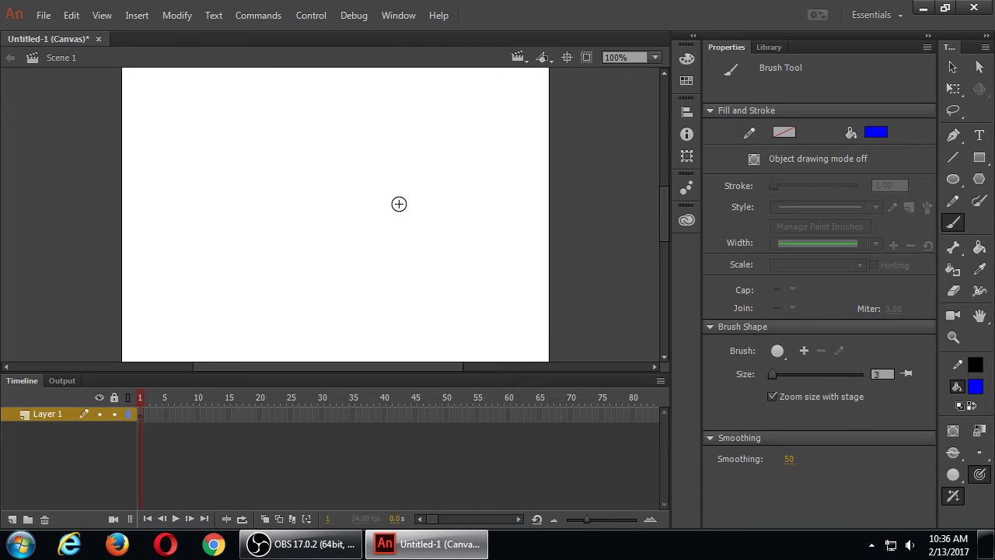
# - Paint a thin zigzag under a large arch, and add a looping scribble below them at brush size 9
pyautogui.moveTo(253, 219)
pyautogui.mouseDown()
pyautogui.moveTo(295, 181)
pyautogui.moveTo(325, 185)
pyautogui.moveTo(301, 224)
pyautogui.moveTo(305, 260)
pyautogui.moveTo(360, 187)
pyautogui.moveTo(413, 170)
pyautogui.moveTo(380, 203)
pyautogui.moveTo(381, 266)
pyautogui.mouseUp()
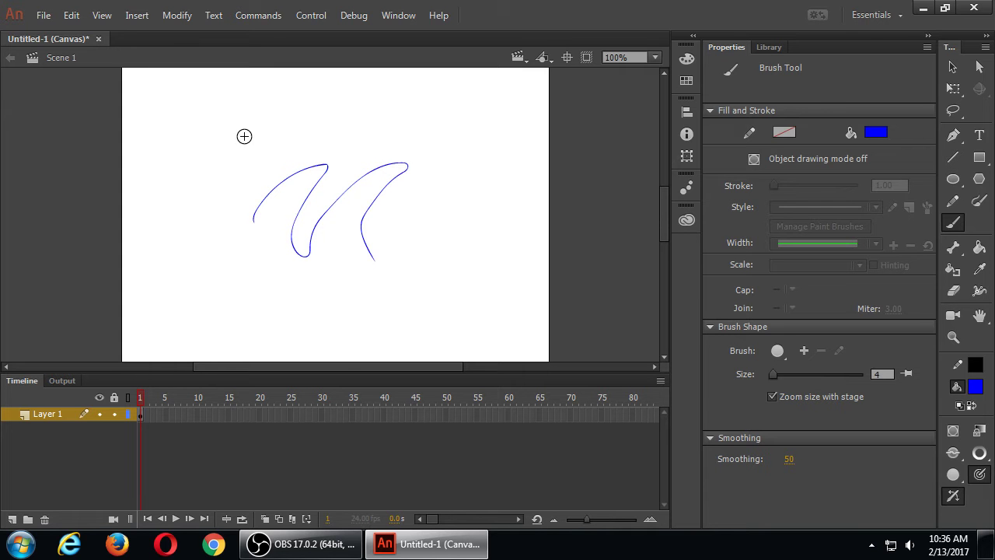
pyautogui.moveTo(195, 156)
pyautogui.mouseDown()
pyautogui.moveTo(278, 116)
pyautogui.moveTo(387, 114)
pyautogui.moveTo(493, 171)
pyautogui.moveTo(502, 261)
pyautogui.mouseUp()
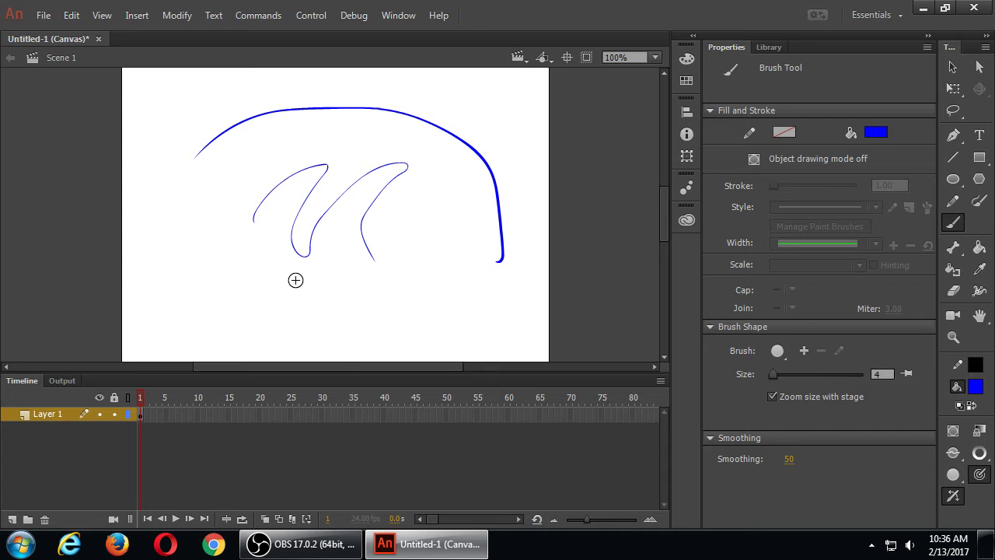
pyautogui.press(']')
pyautogui.press(']')
pyautogui.press(']')
pyautogui.press(']')
pyautogui.press(']')
pyautogui.moveTo(212, 242)
pyautogui.mouseDown()
pyautogui.moveTo(243, 309)
pyautogui.moveTo(381, 315)
pyautogui.mouseUp()
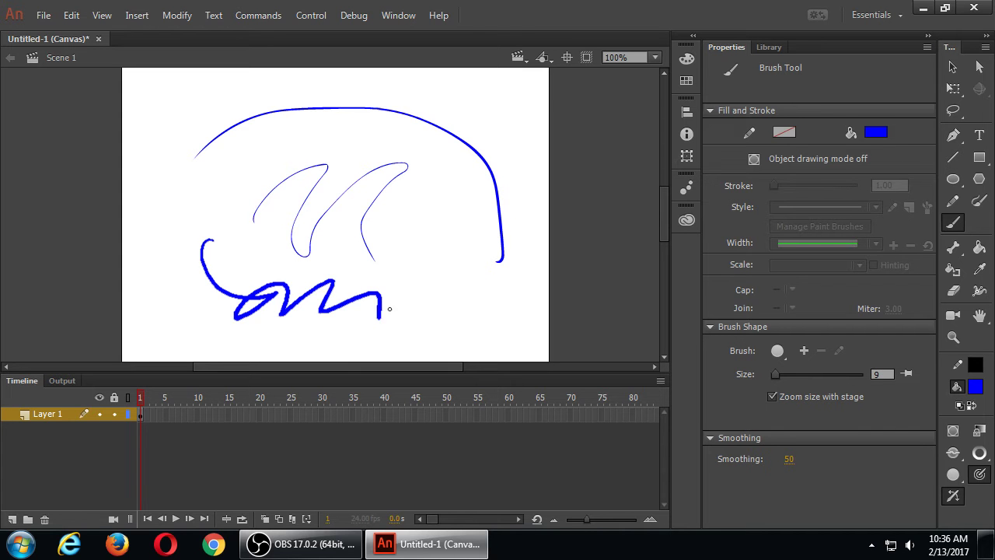
# - Paint several wavy pressure strokes around the existing ones at brush size 16, and clear the stage
pyautogui.press(']')
pyautogui.press(']')
pyautogui.press(']')
pyautogui.press(']')
pyautogui.press(']')
pyautogui.press(']')
pyautogui.press(']')
pyautogui.moveTo(399, 242)
pyautogui.mouseDown()
pyautogui.moveTo(434, 219)
pyautogui.moveTo(435, 275)
pyautogui.moveTo(471, 300)
pyautogui.mouseUp()
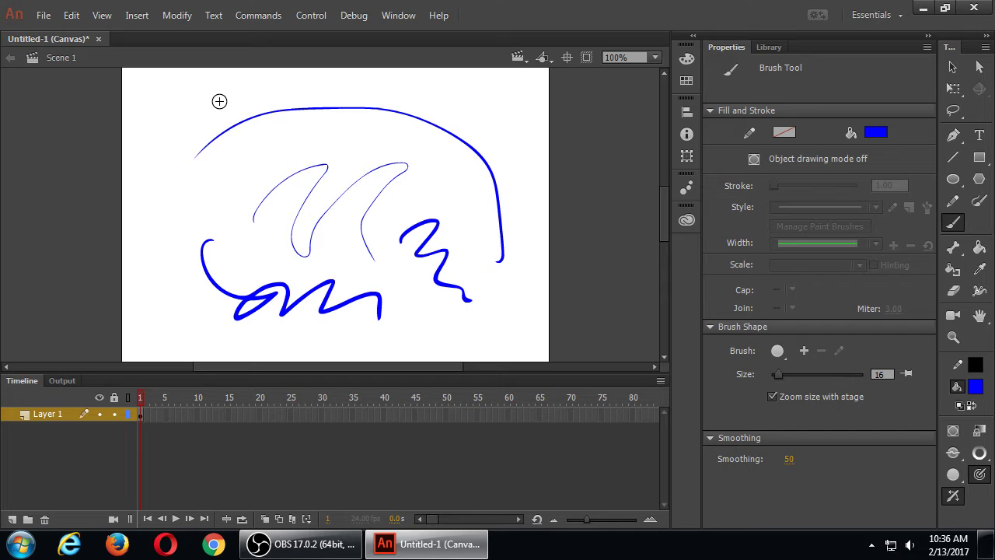
pyautogui.moveTo(189, 98)
pyautogui.mouseDown()
pyautogui.moveTo(233, 140)
pyautogui.moveTo(202, 151)
pyautogui.mouseUp()
pyautogui.moveTo(192, 180)
pyautogui.mouseDown()
pyautogui.moveTo(300, 151)
pyautogui.moveTo(370, 261)
pyautogui.mouseUp()
pyautogui.hotkey('ctrl', 'a')
pyautogui.press('Delete')
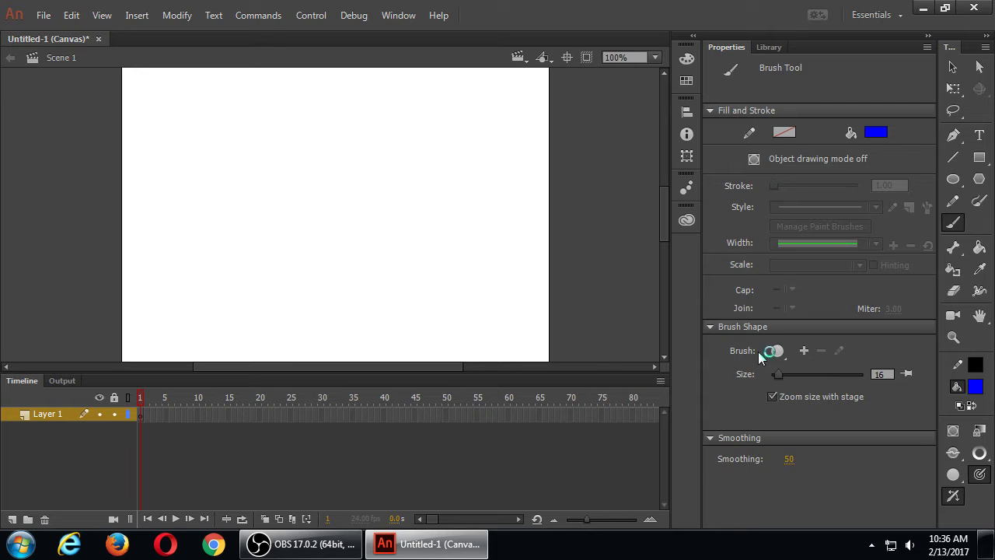
# - Increase the brush size to 25
pyautogui.press(']')
pyautogui.press(']')
pyautogui.press(']')
pyautogui.press(']')
# - Paint four wavy test strokes of varying thickness across the stage, and delete them all
pyautogui.moveTo(247, 181)
pyautogui.mouseDown()
pyautogui.moveTo(290, 142)
pyautogui.moveTo(316, 204)
pyautogui.moveTo(424, 222)
pyautogui.mouseUp()
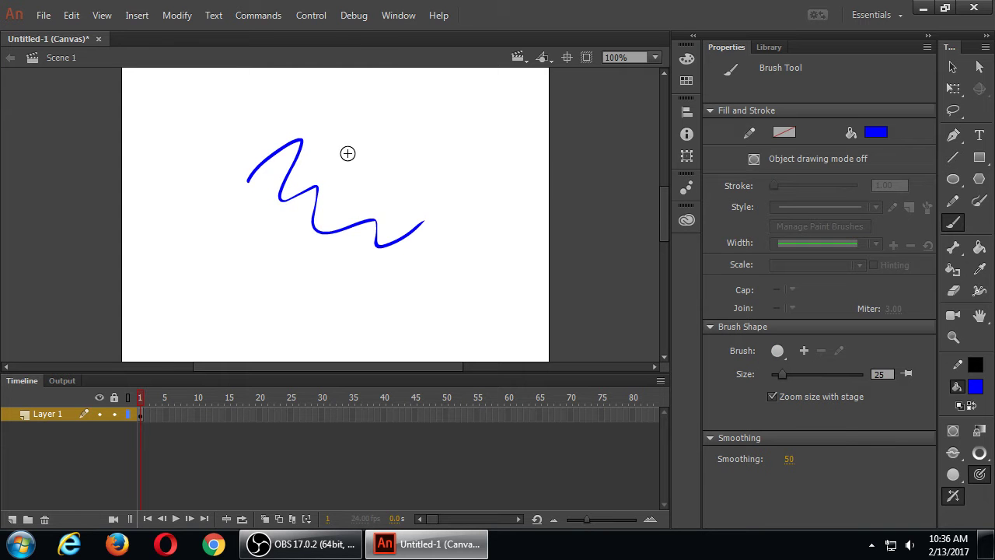
pyautogui.moveTo(314, 137)
pyautogui.mouseDown()
pyautogui.moveTo(384, 124)
pyautogui.moveTo(403, 161)
pyautogui.mouseUp()
pyautogui.moveTo(205, 125)
pyautogui.mouseDown()
pyautogui.moveTo(490, 134)
pyautogui.moveTo(513, 149)
pyautogui.mouseUp()
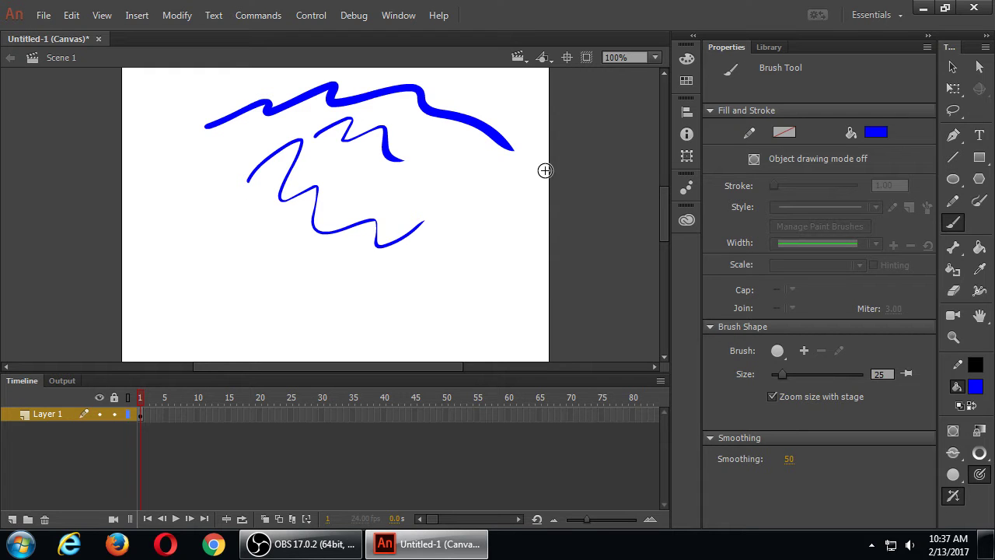
pyautogui.moveTo(200, 199)
pyautogui.mouseDown()
pyautogui.moveTo(190, 248)
pyautogui.moveTo(443, 319)
pyautogui.mouseUp()
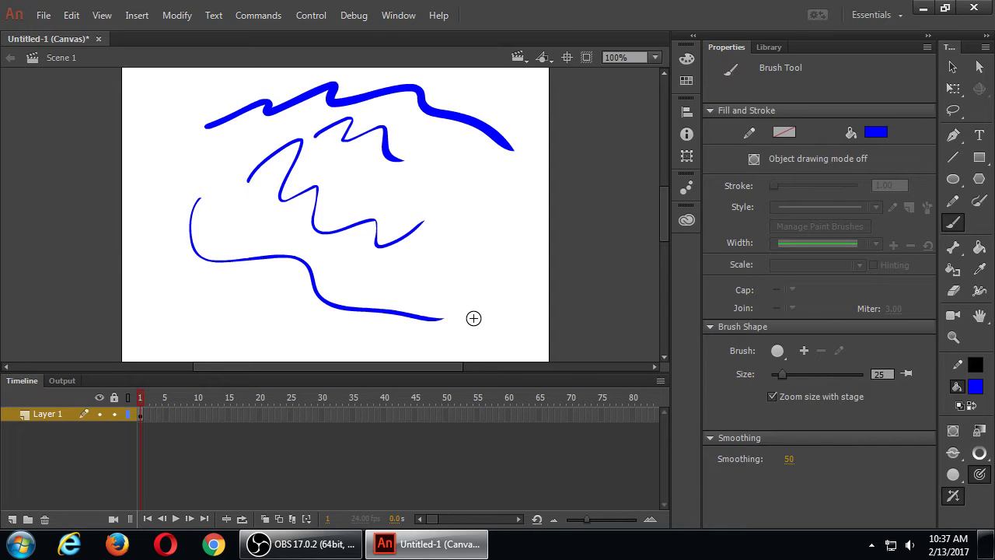
pyautogui.hotkey('ctrl', 'a')
pyautogui.press('Delete')
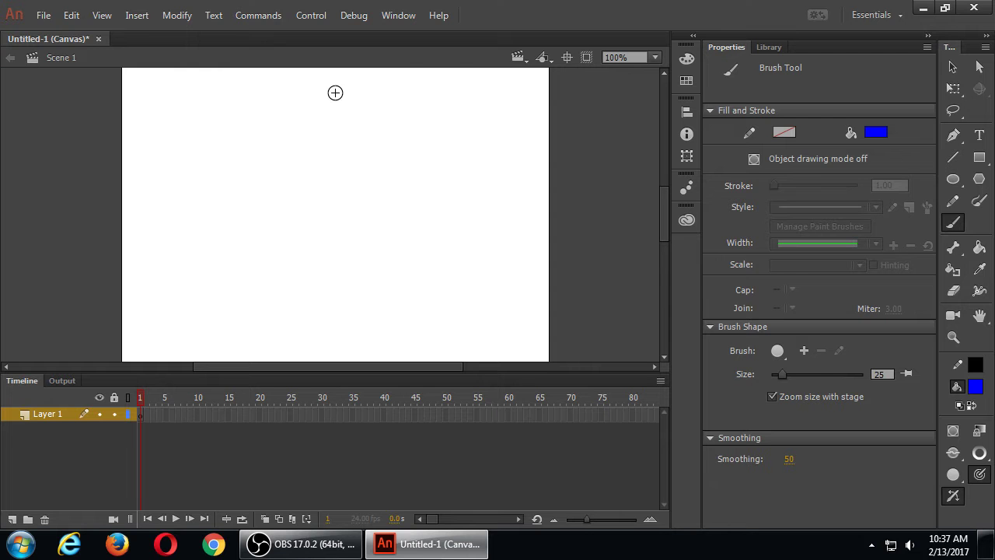
# - Paint a wide oval head crossed by a curved vertical and a curved horizontal guide line
pyautogui.moveTo(291, 93)
pyautogui.mouseDown()
pyautogui.moveTo(295, 282)
pyautogui.moveTo(247, 138)
pyautogui.mouseUp()
pyautogui.moveTo(284, 80)
pyautogui.mouseDown()
pyautogui.moveTo(329, 151)
pyautogui.moveTo(339, 319)
pyautogui.mouseUp()
pyautogui.moveTo(182, 210); pyautogui.dragTo(510, 174)
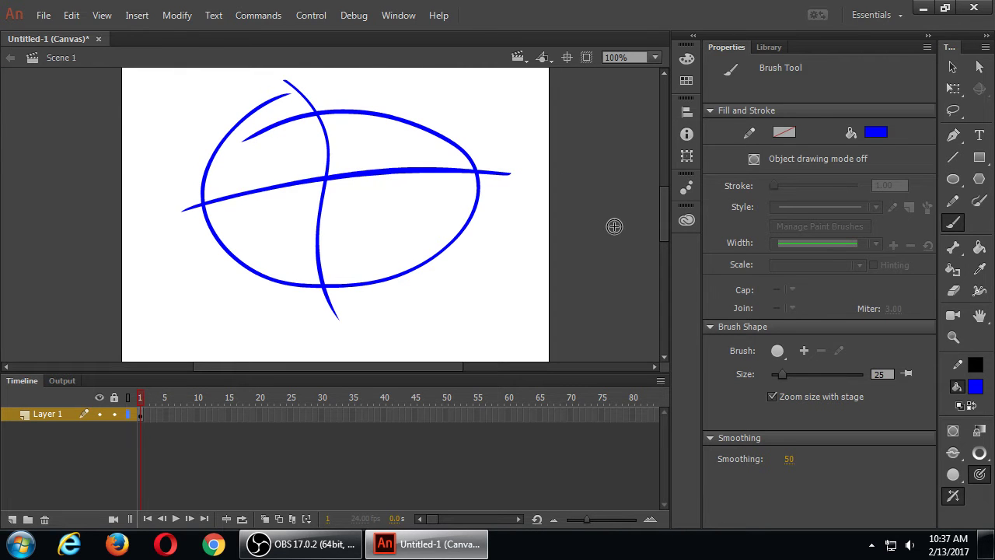
# - Paint two eyes, a nose and a mouth along the oval head's guide lines, and clear the stage
pyautogui.moveTo(342, 167)
pyautogui.mouseDown()
pyautogui.moveTo(410, 162)
pyautogui.moveTo(381, 159)
pyautogui.mouseUp()
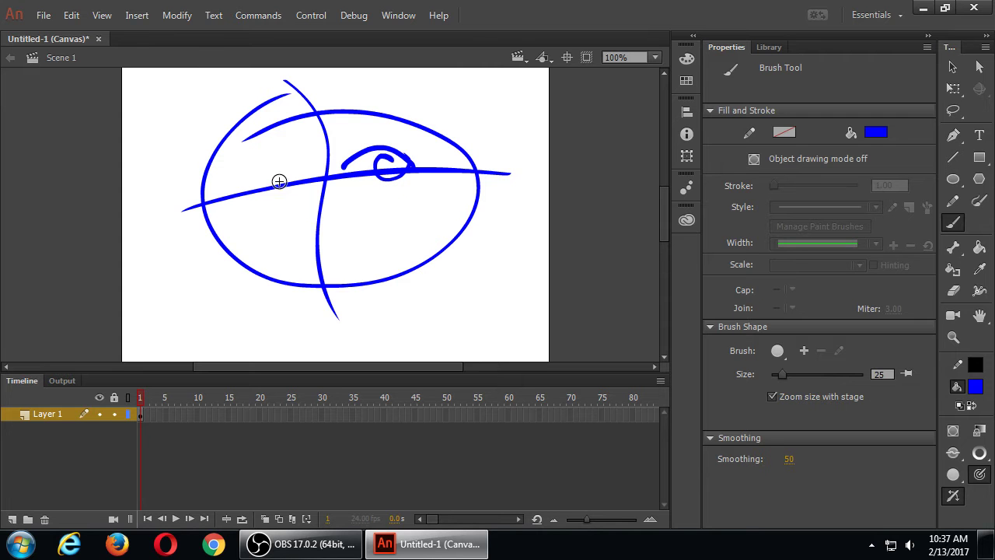
pyautogui.moveTo(241, 180)
pyautogui.mouseDown()
pyautogui.moveTo(303, 172)
pyautogui.moveTo(274, 177)
pyautogui.mouseUp()
pyautogui.moveTo(337, 189); pyautogui.dragTo(334, 213)
pyautogui.moveTo(286, 250)
pyautogui.mouseDown()
pyautogui.moveTo(378, 235)
pyautogui.moveTo(336, 258)
pyautogui.moveTo(361, 250)
pyautogui.mouseUp()
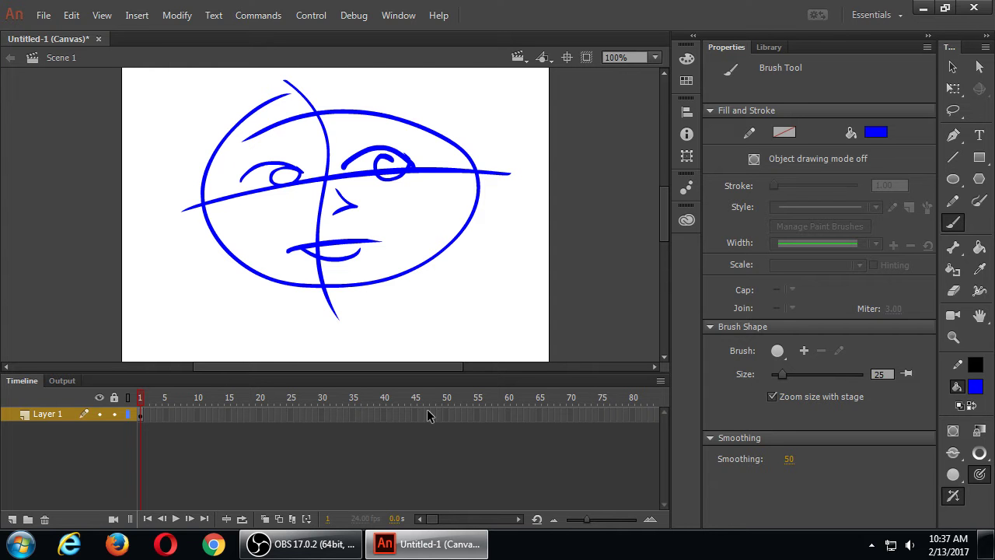
pyautogui.hotkey('ctrl', 'a')
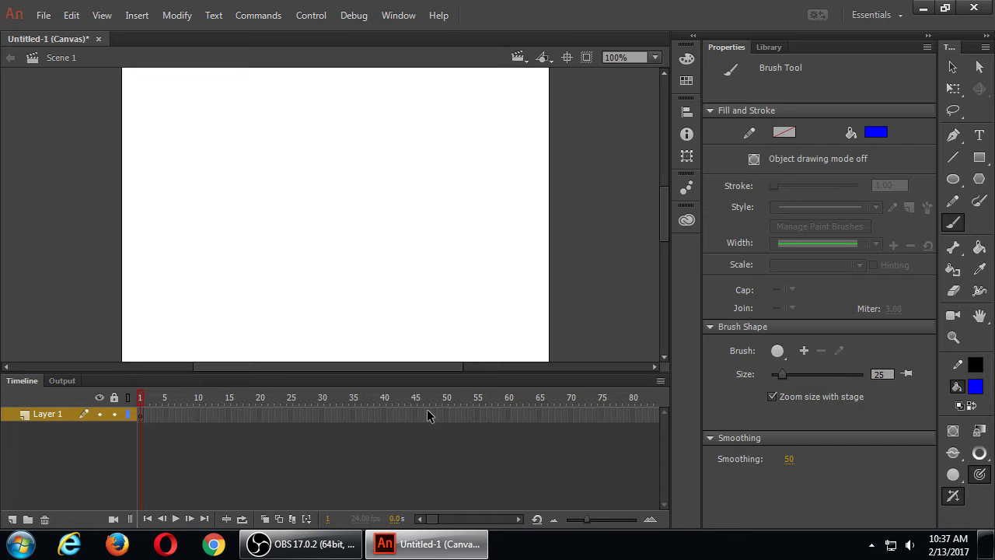
# - Paint a round head outline with vertical and horizontal guide lines crossing inside it
pyautogui.moveTo(358, 118)
pyautogui.mouseDown()
pyautogui.moveTo(287, 110)
pyautogui.moveTo(232, 265)
pyautogui.moveTo(405, 196)
pyautogui.moveTo(337, 121)
pyautogui.mouseUp()
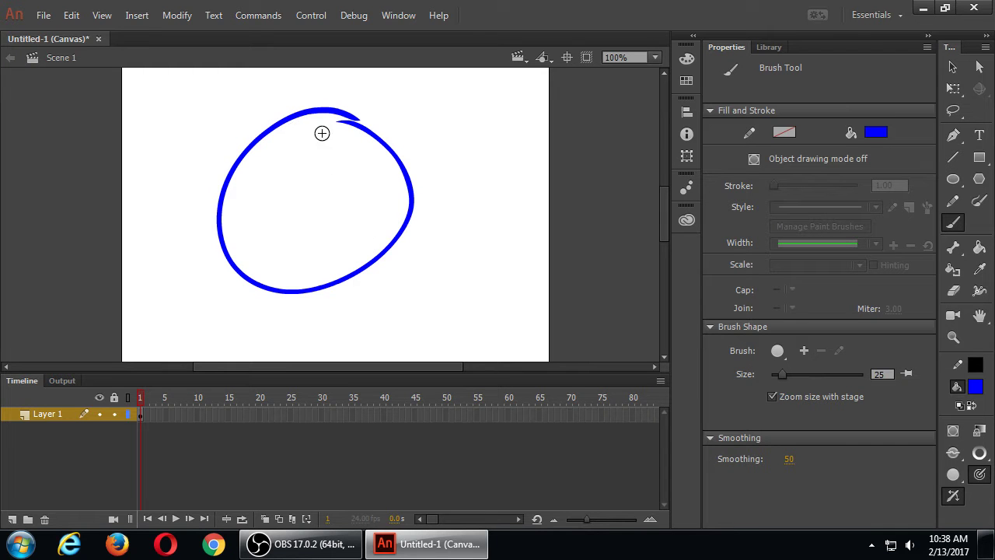
pyautogui.moveTo(330, 92); pyautogui.dragTo(307, 296)
pyautogui.moveTo(176, 228)
pyautogui.mouseDown()
pyautogui.moveTo(382, 192)
pyautogui.moveTo(479, 198)
pyautogui.mouseUp()
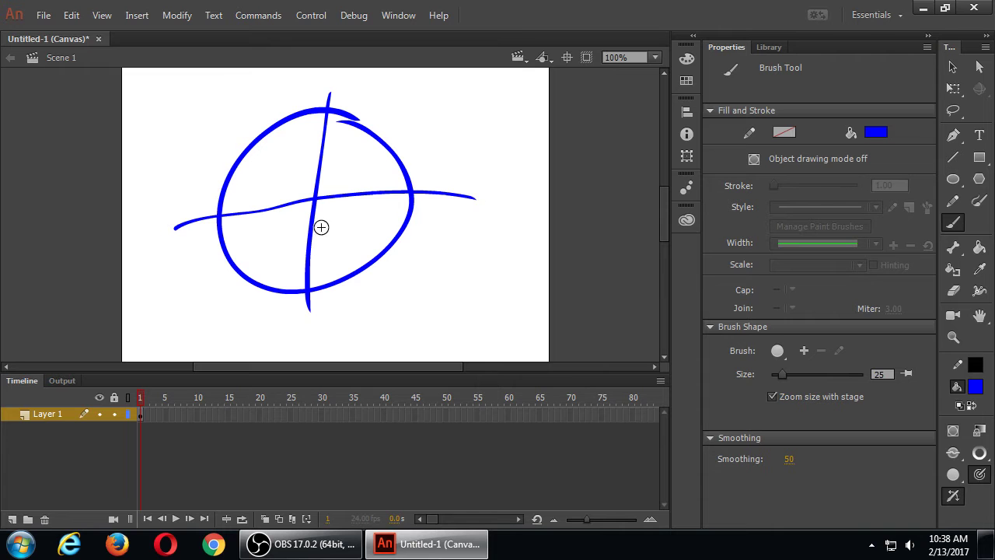
# - Paint the facial features over the round head's guide lines: nose and mouth marks, eyes with irises, nose, lips and eyebrows
pyautogui.moveTo(288, 235)
pyautogui.mouseDown()
pyautogui.moveTo(320, 235)
pyautogui.moveTo(327, 265)
pyautogui.mouseUp()
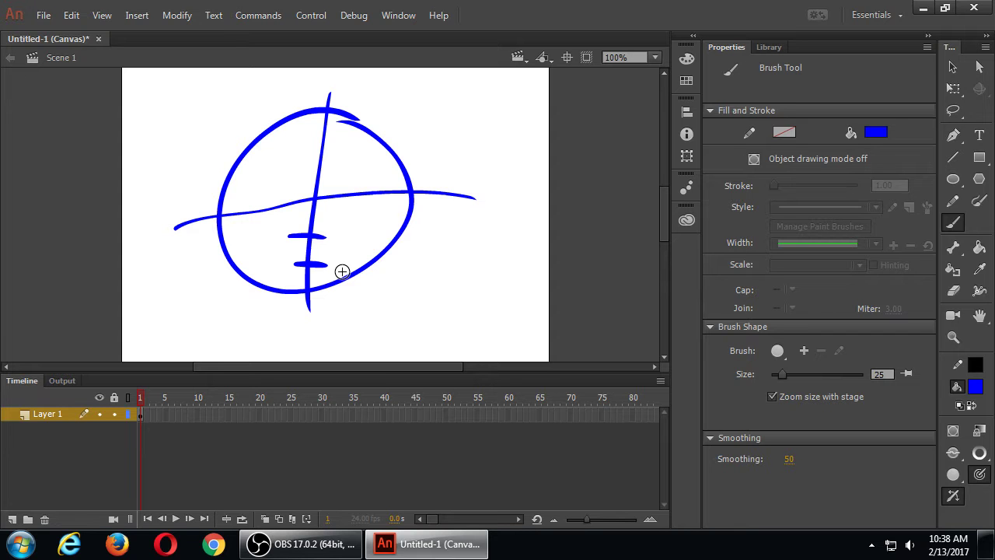
pyautogui.moveTo(333, 191)
pyautogui.mouseDown()
pyautogui.moveTo(365, 183)
pyautogui.moveTo(376, 193)
pyautogui.mouseUp()
pyautogui.moveTo(243, 204); pyautogui.dragTo(283, 200)
pyautogui.moveTo(351, 187); pyautogui.dragTo(355, 198)
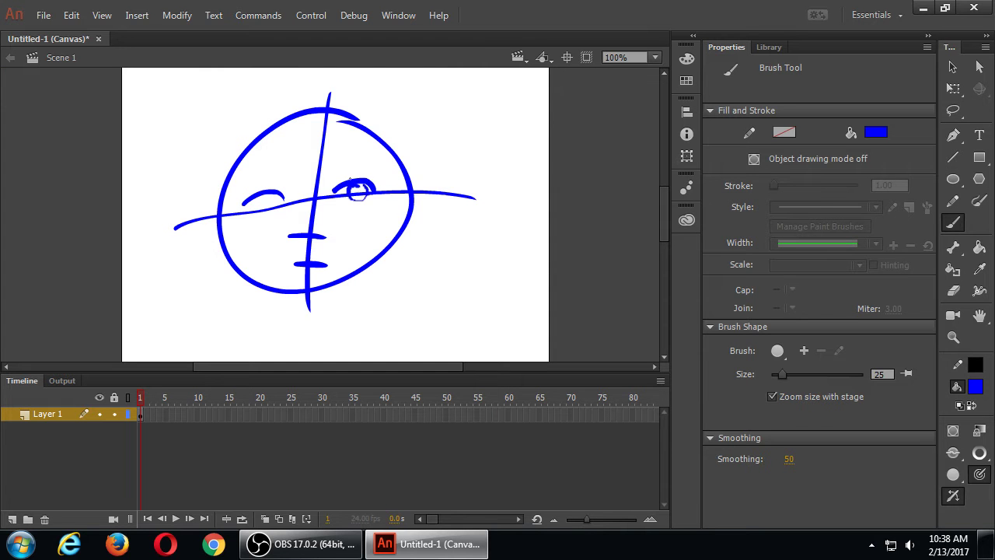
pyautogui.moveTo(268, 201)
pyautogui.mouseDown()
pyautogui.moveTo(290, 222)
pyautogui.moveTo(320, 222)
pyautogui.moveTo(322, 257)
pyautogui.moveTo(330, 254)
pyautogui.moveTo(277, 265)
pyautogui.moveTo(307, 277)
pyautogui.mouseUp()
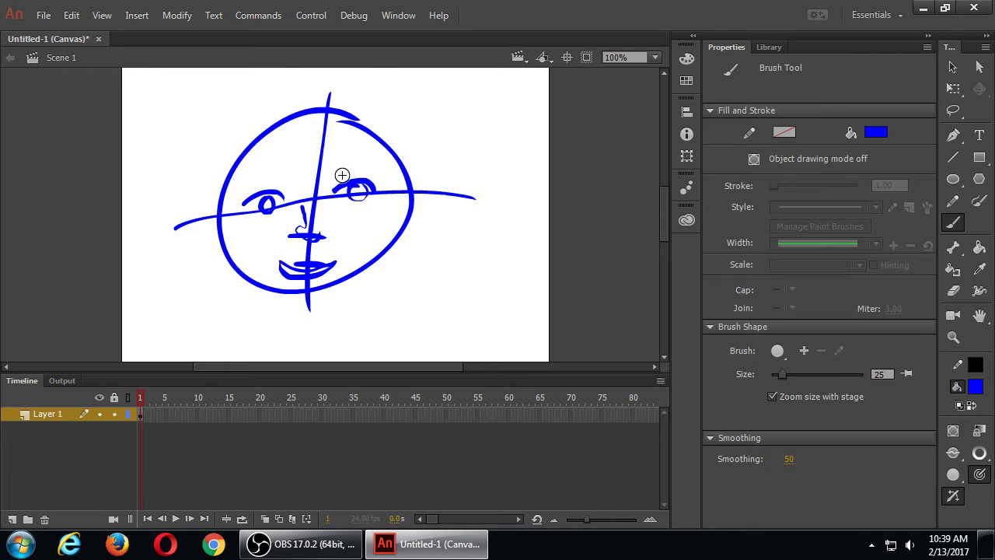
pyautogui.moveTo(334, 172); pyautogui.dragTo(374, 170)
pyautogui.moveTo(244, 181); pyautogui.dragTo(277, 181)
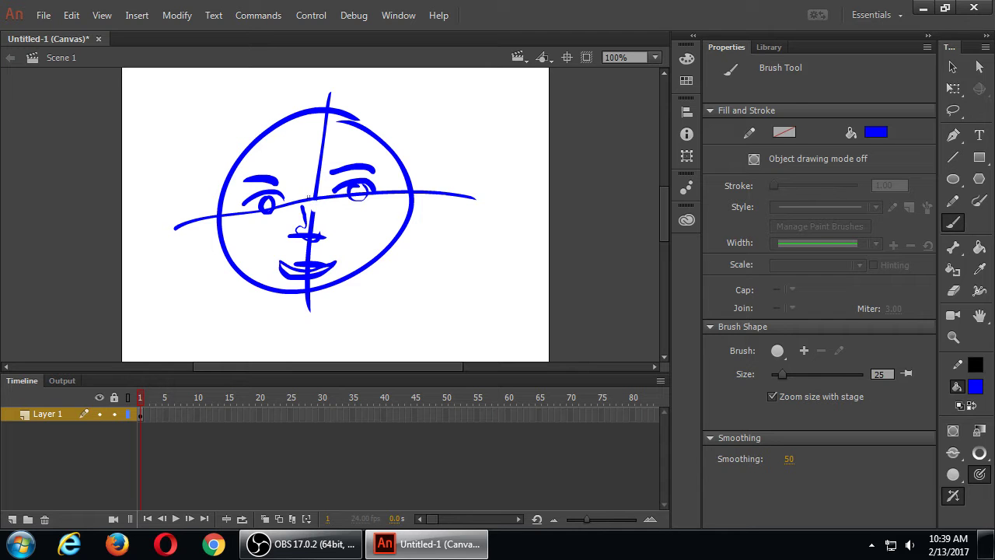
# - Try erasing the vertical guide line between the eyes and along the nose, and undo the erasing
pyautogui.moveTo(314, 208); pyautogui.dragTo(310, 227)
pyautogui.hotkey('ctrl', 'z')
pyautogui.moveTo(315, 193); pyautogui.dragTo(318, 179)
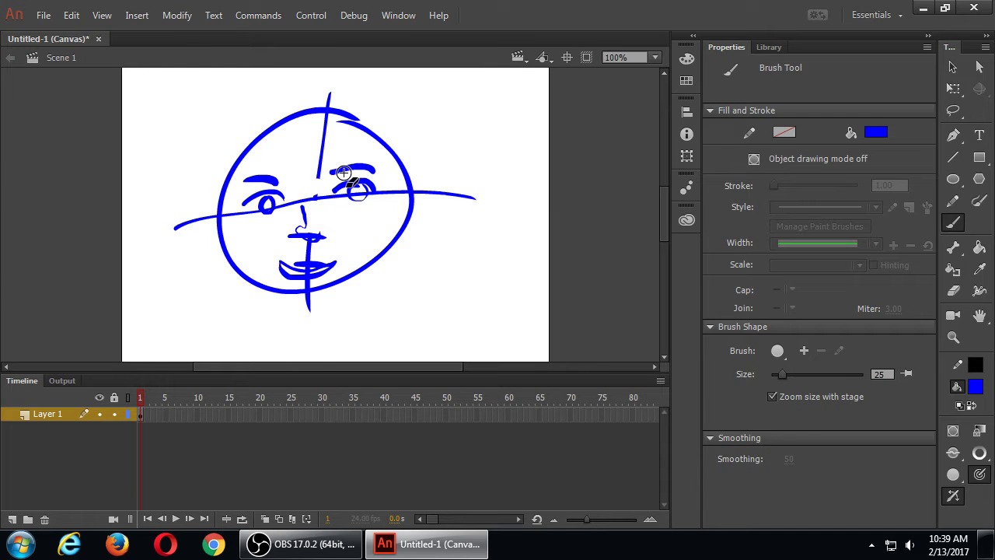
pyautogui.hotkey('ctrl', 'z')
pyautogui.hotkey('ctrl', 'z')
pyautogui.hotkey('ctrl', 'z')
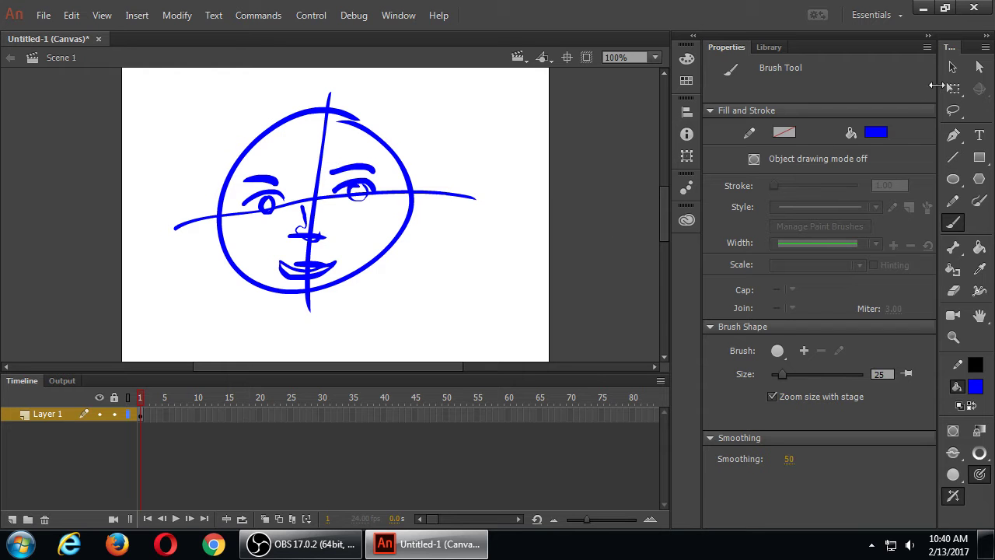
# - Bend the upper part of the vertical guide line outward with the Selection tool, and undo the bend
pyautogui.click(953, 69)
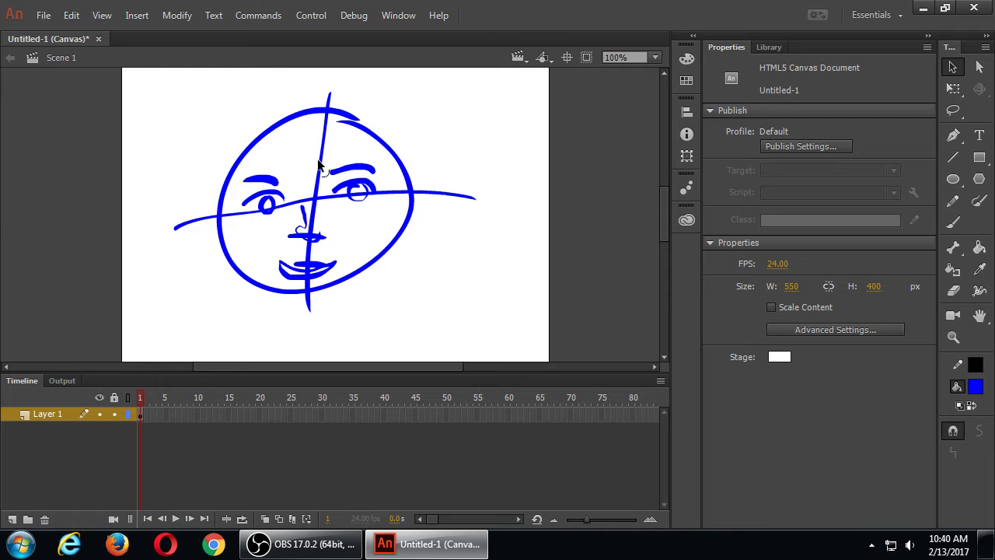
pyautogui.moveTo(317, 160); pyautogui.dragTo(287, 158)
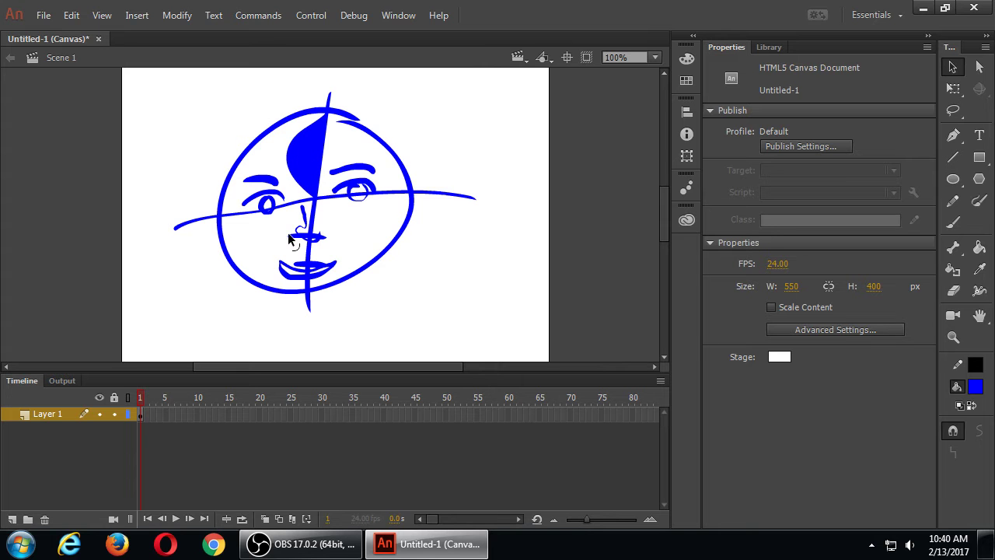
pyautogui.hotkey('ctrl', 'z')
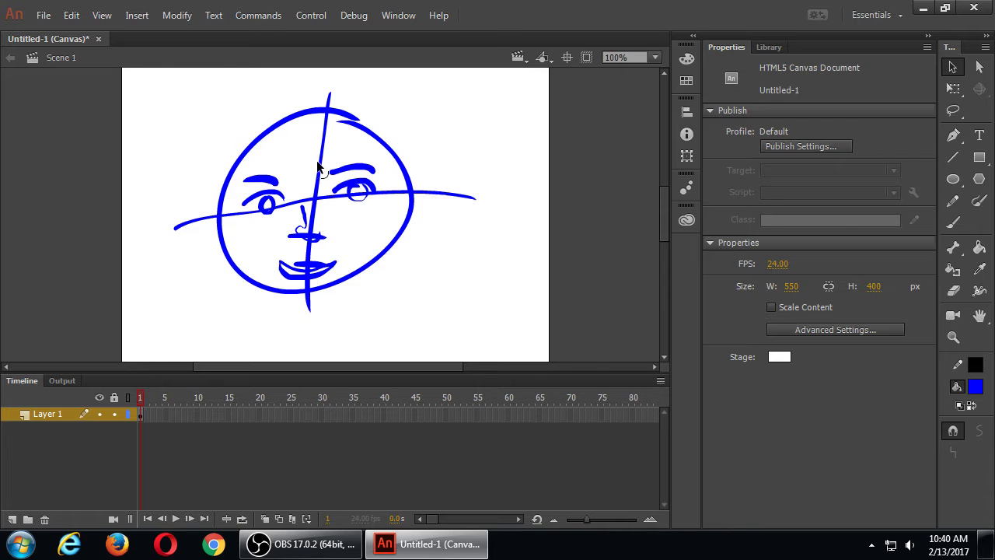
# - Try deleting the connected face drawing as one selected shape, and undo the deletion
pyautogui.click(318, 160)
pyautogui.press('Delete')
pyautogui.hotkey('ctrl', 'z')
pyautogui.click(400, 163)
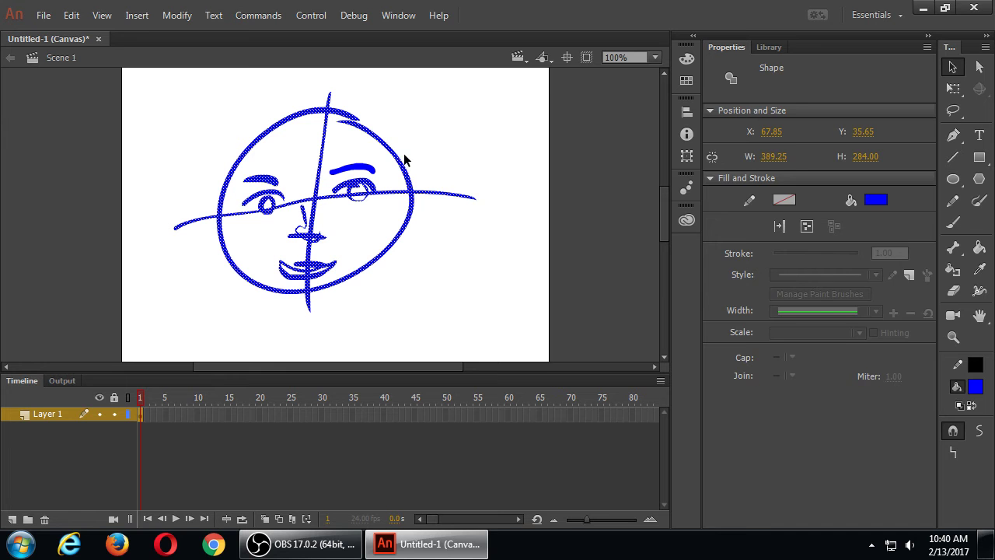
# - Try reshaping the upper right of the head outline outward and inward, undoing each change
pyautogui.click(414, 155)
pyautogui.moveTo(403, 166); pyautogui.dragTo(429, 142)
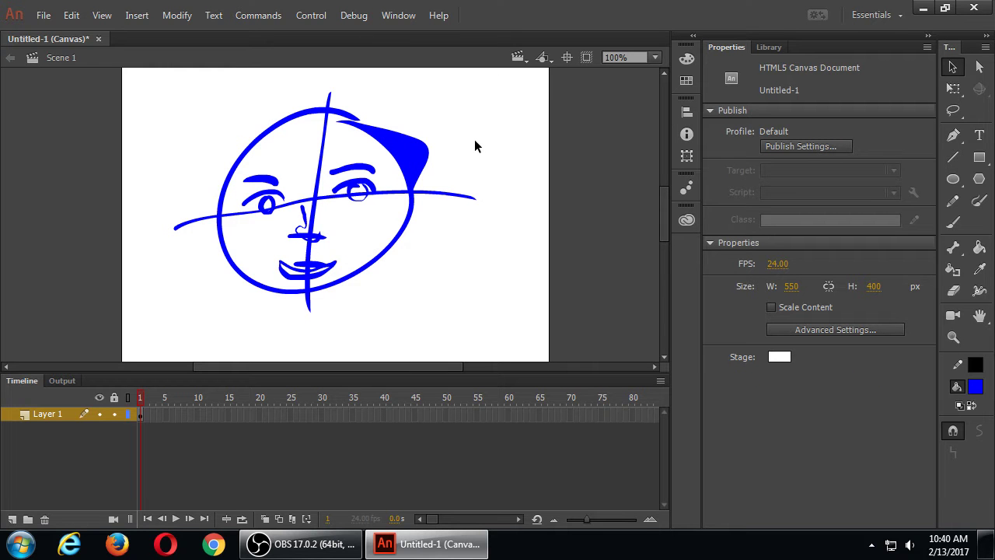
pyautogui.hotkey('ctrl', 'z')
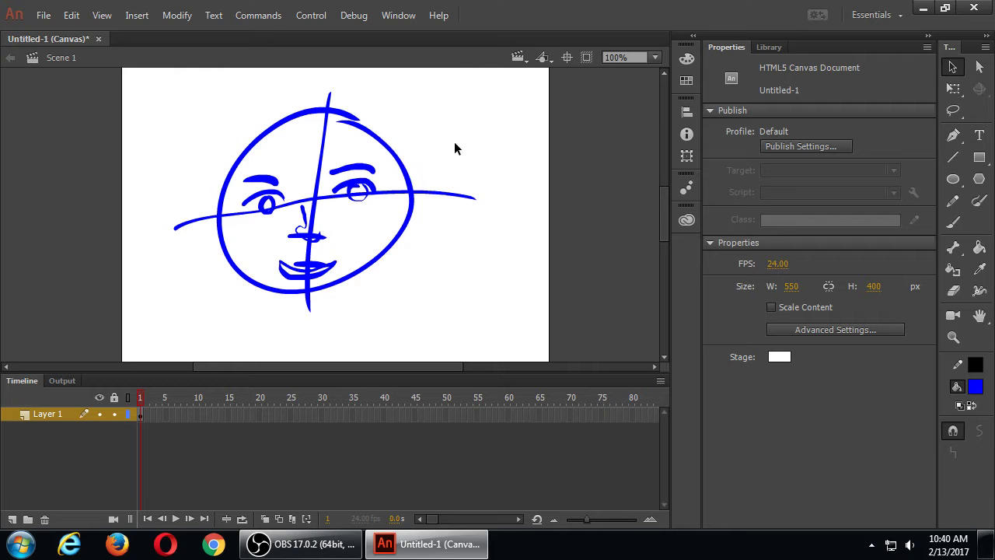
pyautogui.moveTo(398, 157); pyautogui.dragTo(392, 165)
pyautogui.hotkey('ctrl', 'z')
# - Delete the vertical guide line's upper segment between the head outline and the horizontal guide line
pyautogui.moveTo(315, 186); pyautogui.dragTo(329, 196)
pyautogui.click(330, 196)
pyautogui.press('Delete')
pyautogui.hotkey('ctrl', 'Return')
# - Turn off object snapping and remove the horizontal guide line segments between each eye and the head outline
pyautogui.moveTo(400, 193)
pyautogui.mouseDown()
pyautogui.moveTo(381, 193)
pyautogui.moveTo(389, 183)
pyautogui.moveTo(406, 197)
pyautogui.mouseUp()
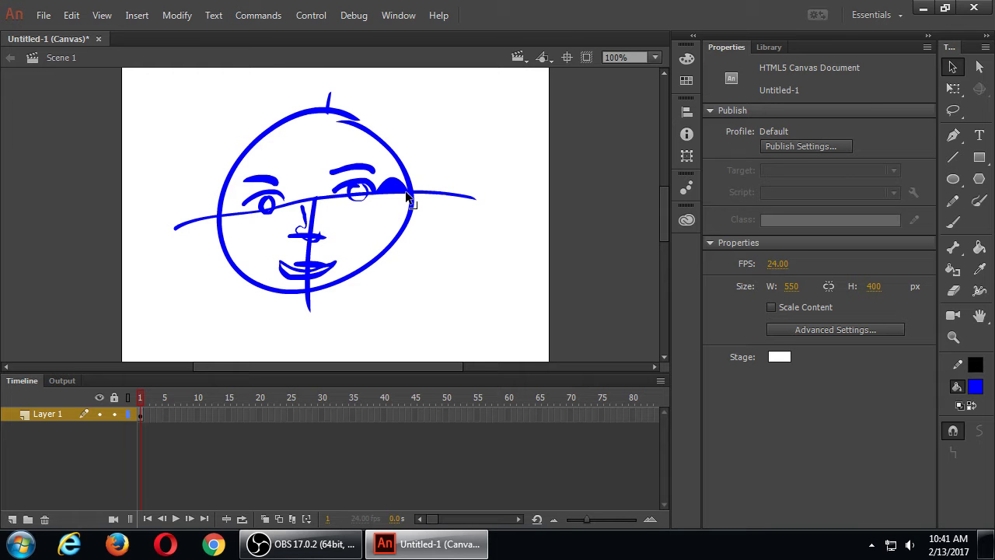
pyautogui.hotkey('ctrl', 'z')
pyautogui.moveTo(398, 195); pyautogui.dragTo(401, 208)
pyautogui.hotkey('ctrl', 'z')
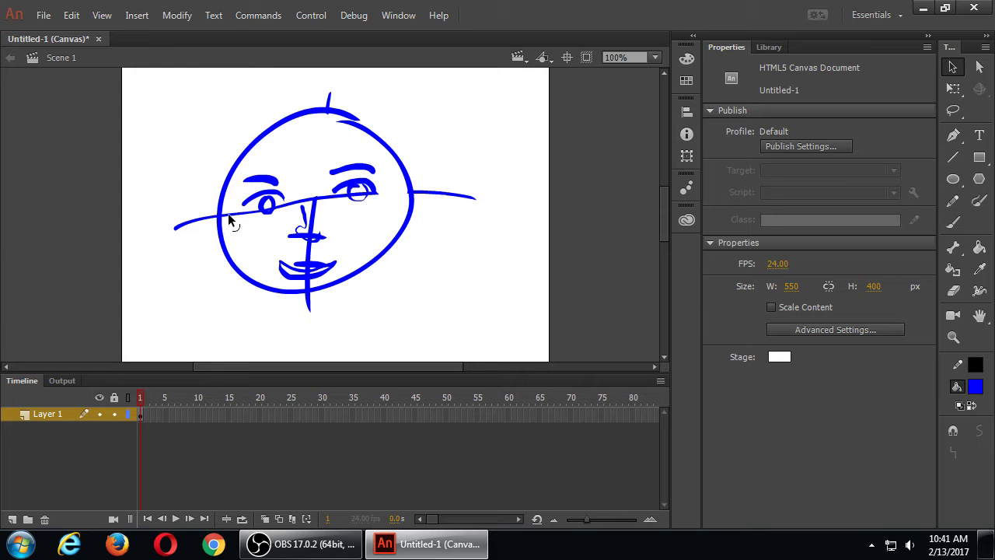
pyautogui.moveTo(228, 217); pyautogui.dragTo(230, 207)
pyautogui.hotkey('ctrl', 'z')
# - Remove the vertical guide line's segment between the lips and chin and its tail below the head outline
pyautogui.hotkey('ctrl', '=')
pyautogui.press('n')
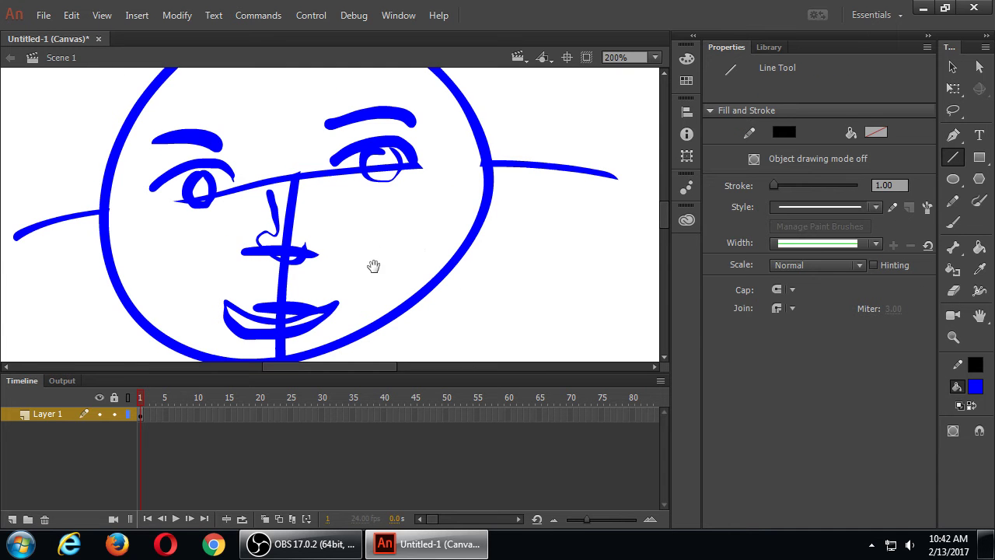
pyautogui.moveTo(373, 266); pyautogui.dragTo(386, 200)
pyautogui.press('v')
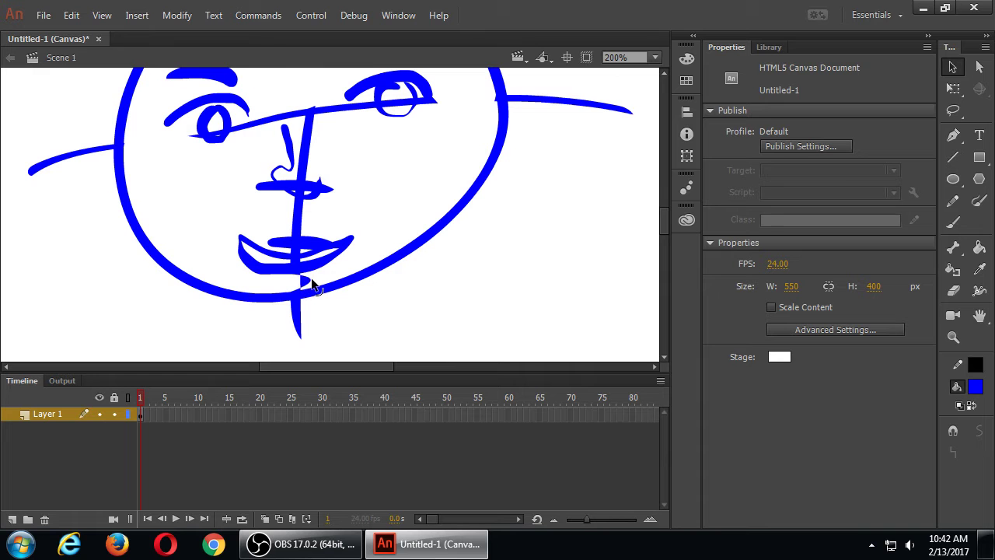
pyautogui.moveTo(285, 285); pyautogui.dragTo(323, 284)
pyautogui.moveTo(300, 322)
pyautogui.mouseDown()
pyautogui.moveTo(292, 323)
pyautogui.moveTo(295, 309)
pyautogui.moveTo(327, 315)
pyautogui.mouseUp()
# - Remove the horizontal guide line's piece outside the left side of the head outline
pyautogui.moveTo(339, 536)
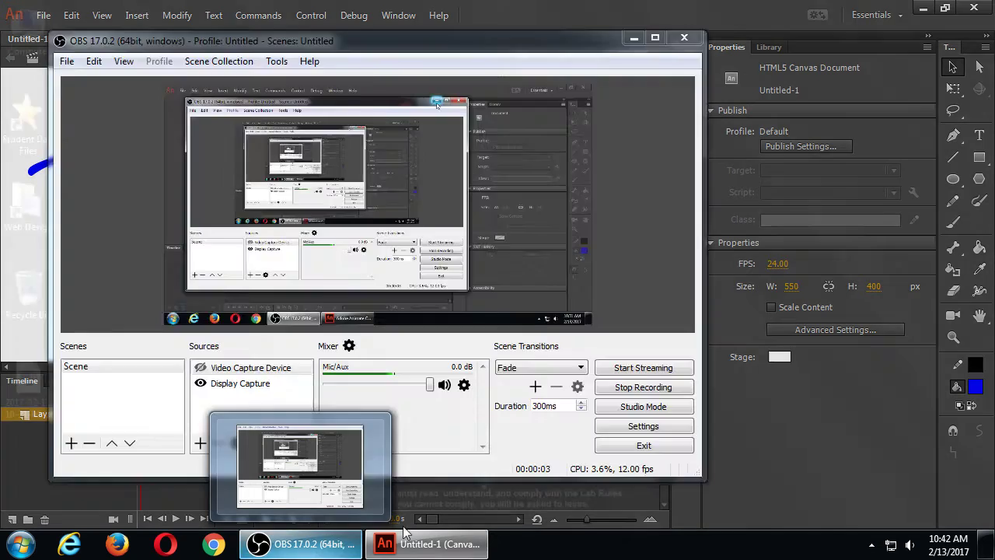
pyautogui.hotkey('ctrl', '-')
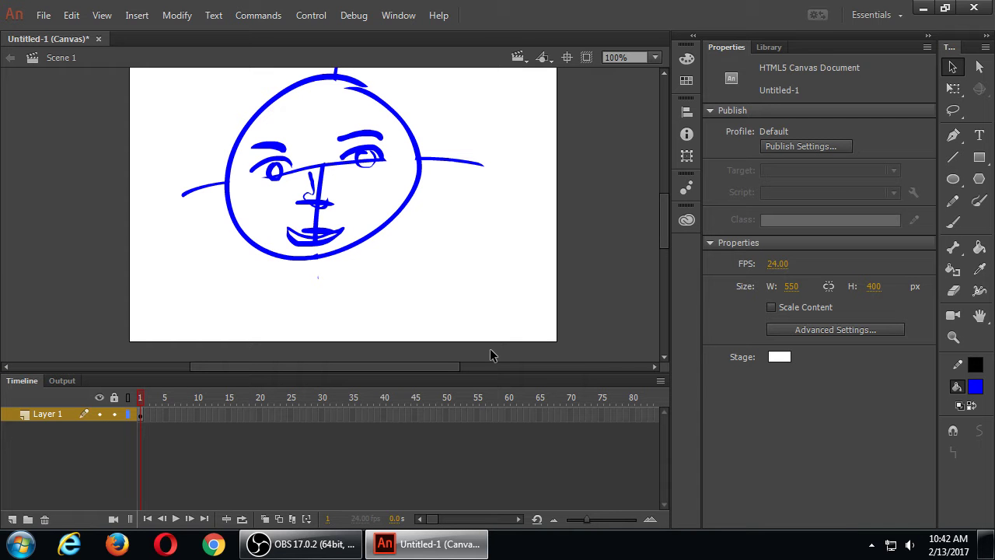
pyautogui.hotkey('ctrl', '=')
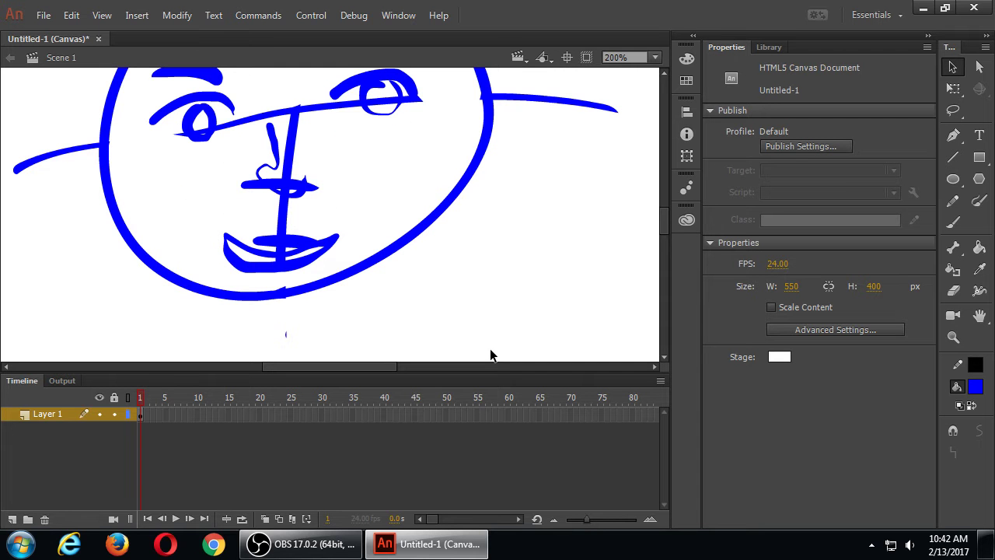
pyautogui.scroll(4, 220, 207)
pyautogui.hscroll(-3, 220, 207)
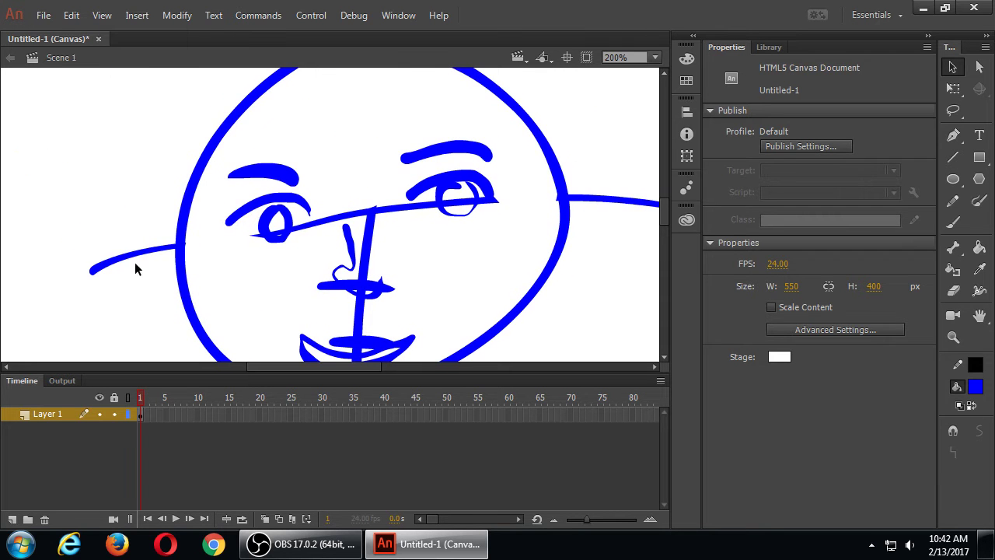
pyautogui.moveTo(170, 249)
pyautogui.mouseDown()
pyautogui.moveTo(164, 256)
pyautogui.moveTo(195, 299)
pyautogui.mouseUp()
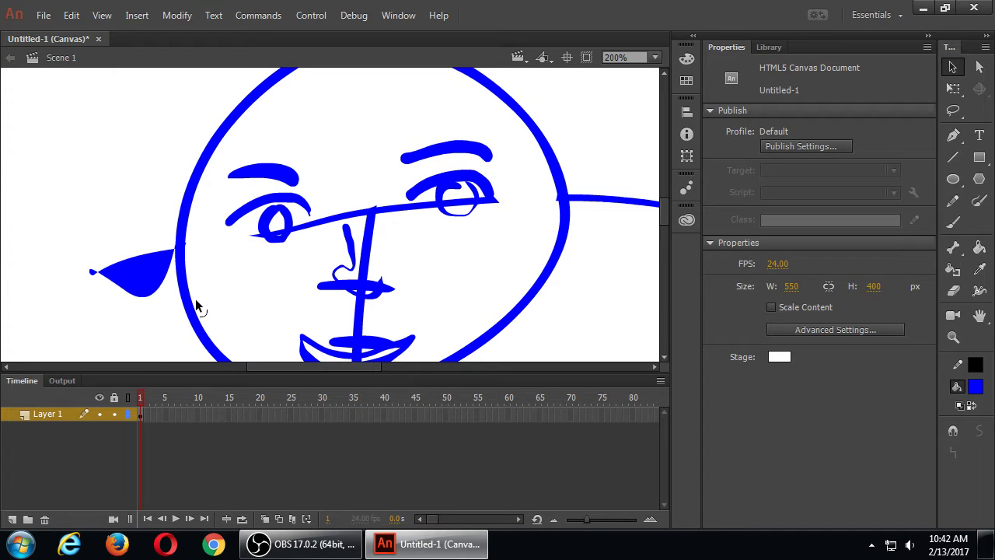
pyautogui.hotkey('ctrl', 'z')
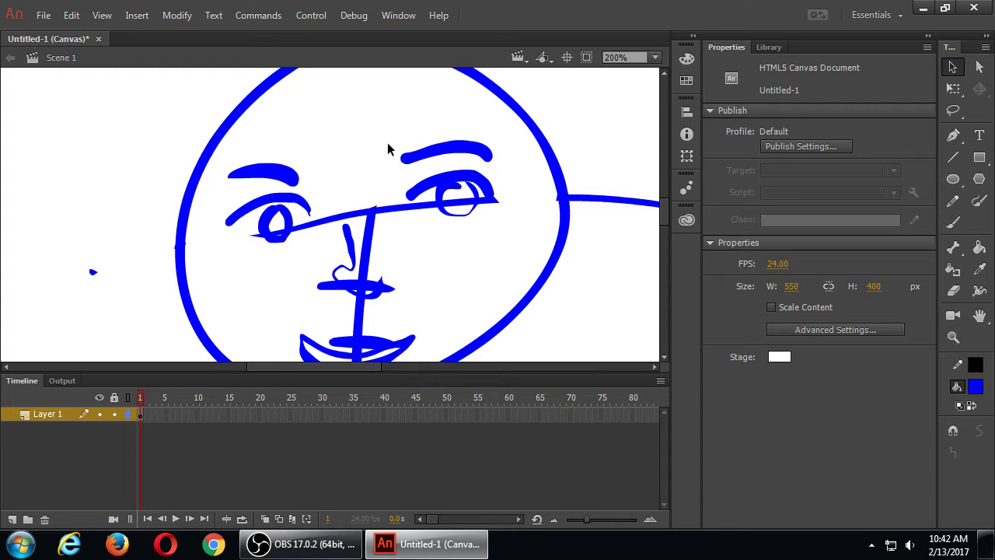
# - Remove the guide line pieces between the two eyes and along the side of the nose
pyautogui.moveTo(298, 224); pyautogui.dragTo(295, 244)
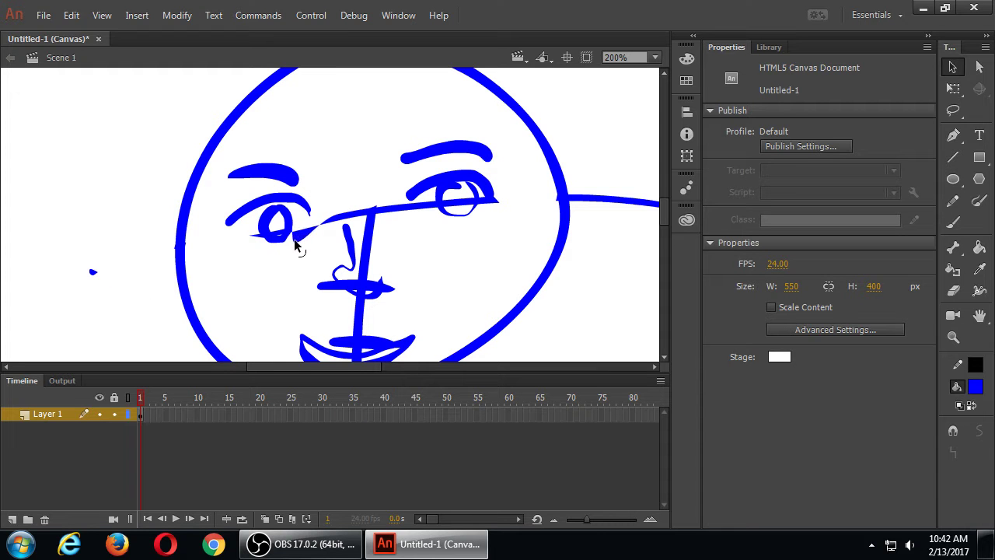
pyautogui.hotkey('ctrl', 'z')
pyautogui.moveTo(363, 272)
pyautogui.mouseDown()
pyautogui.moveTo(376, 288)
pyautogui.moveTo(372, 306)
pyautogui.moveTo(387, 292)
pyautogui.mouseUp()
pyautogui.hotkey('ctrl', 'z')
pyautogui.click(434, 206)
pyautogui.press('Delete')
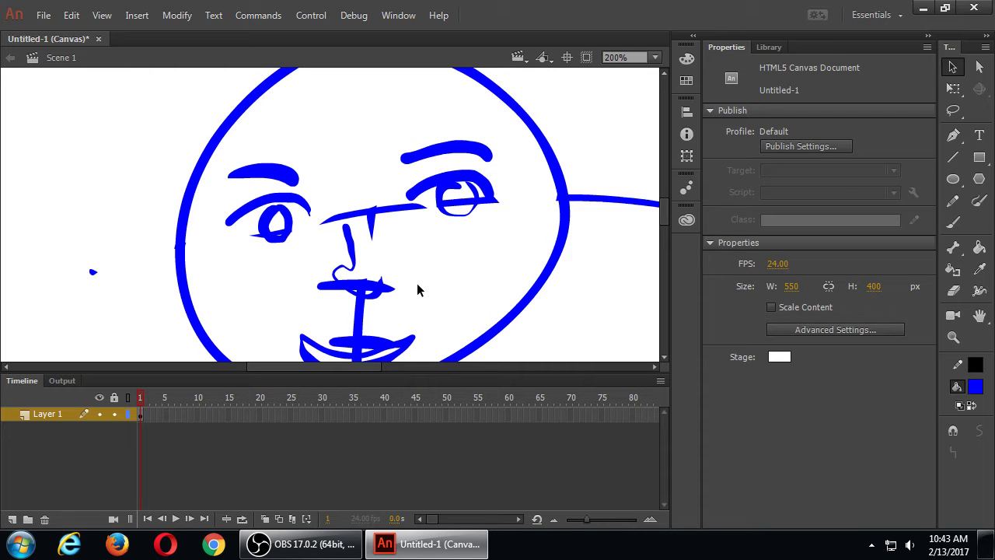
pyautogui.click(384, 211)
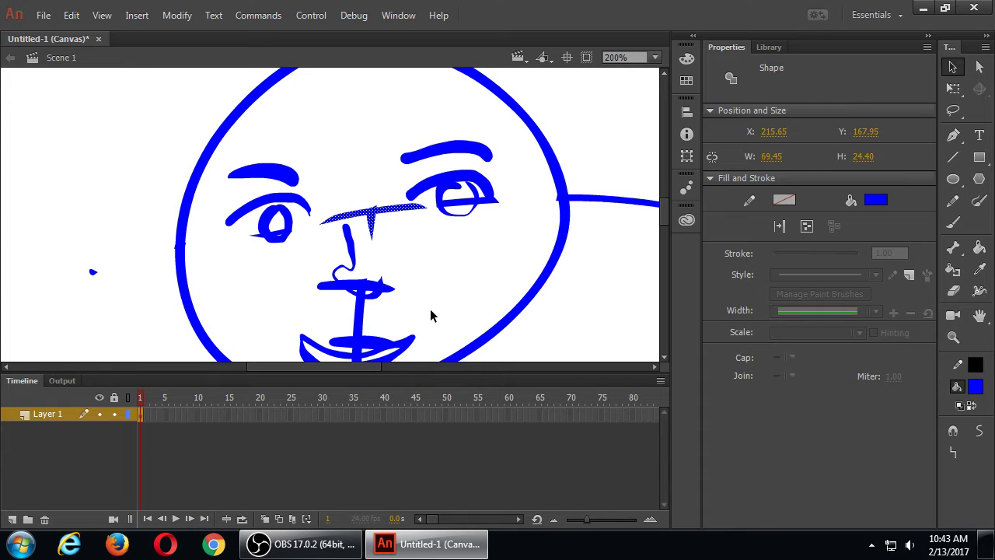
pyautogui.press('Delete')
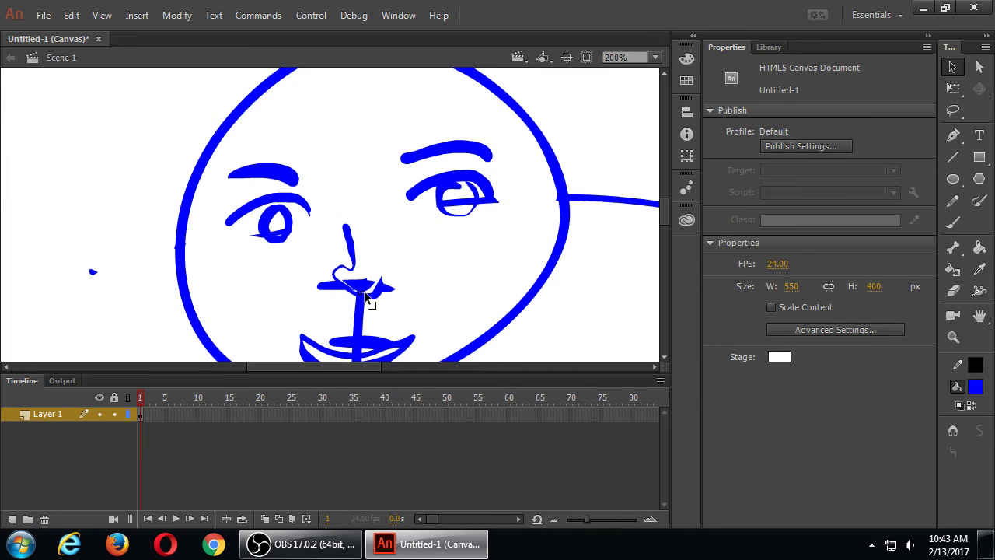
# - Delete the short horizontal nose mark's pieces inside and beside the nose
pyautogui.click(365, 287)
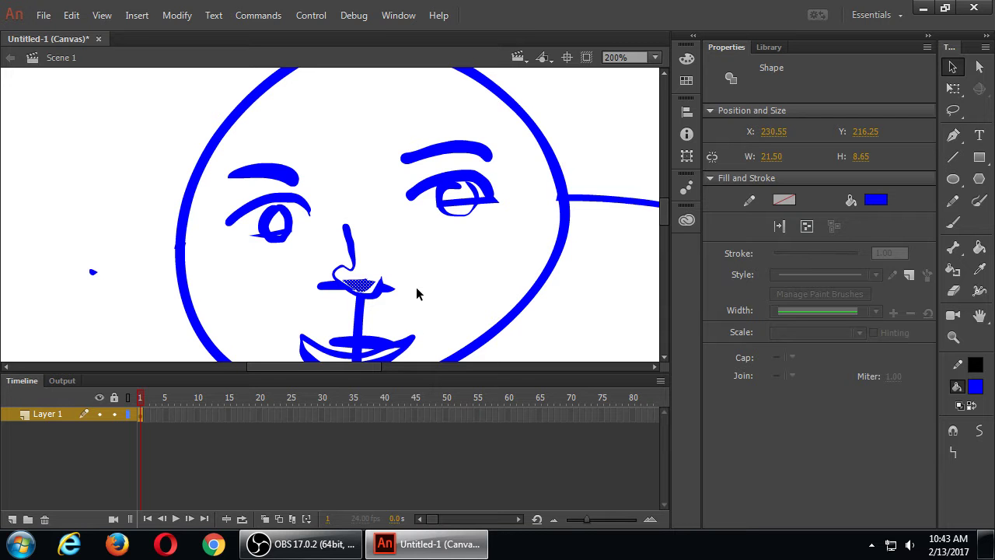
pyautogui.press('Delete')
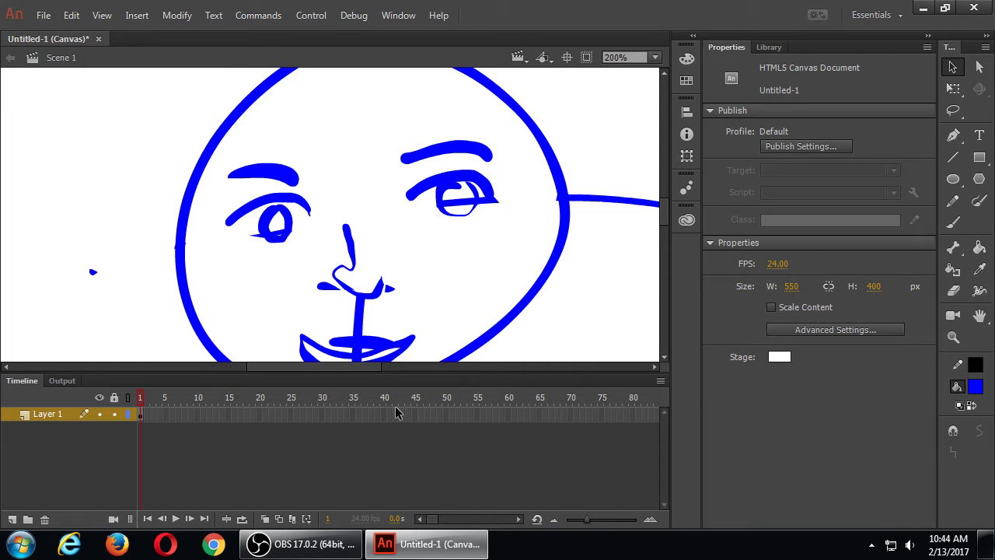
pyautogui.click(327, 287)
pyautogui.press('Delete')
# - Remove the vertical guide line segment between the nose and the lips, including its leftover speck
pyautogui.moveTo(410, 296); pyautogui.dragTo(420, 252)
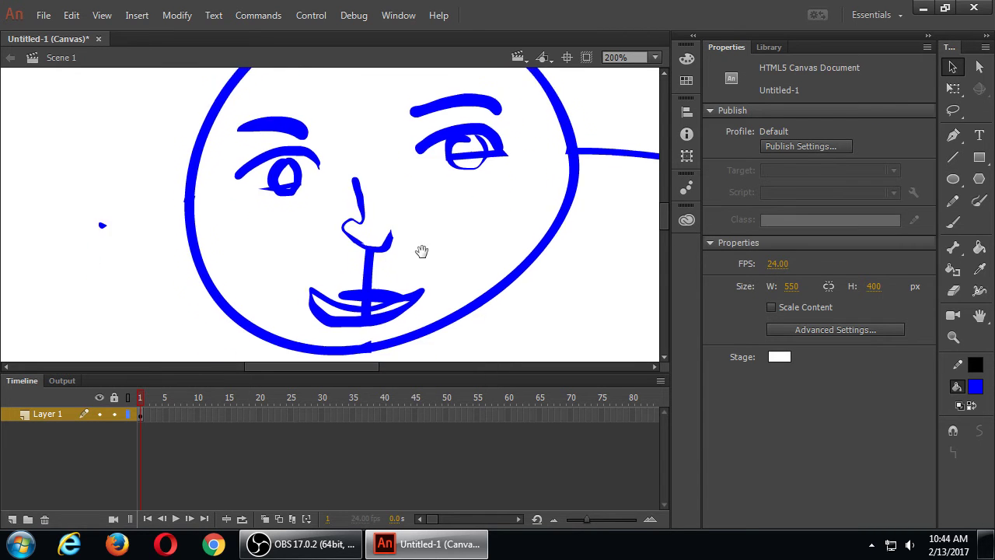
pyautogui.moveTo(386, 279)
pyautogui.mouseDown()
pyautogui.moveTo(395, 285)
pyautogui.moveTo(372, 245)
pyautogui.mouseUp()
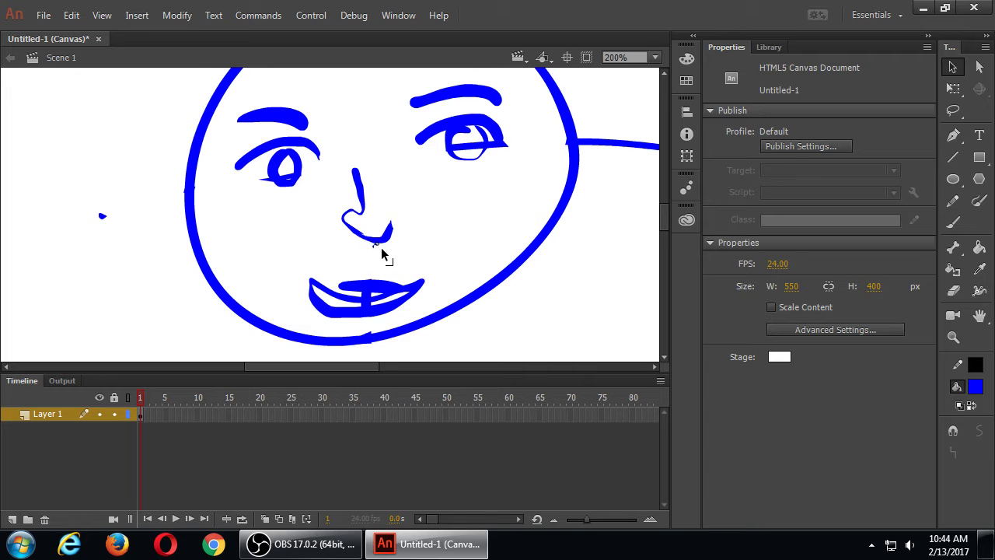
pyautogui.click(374, 249)
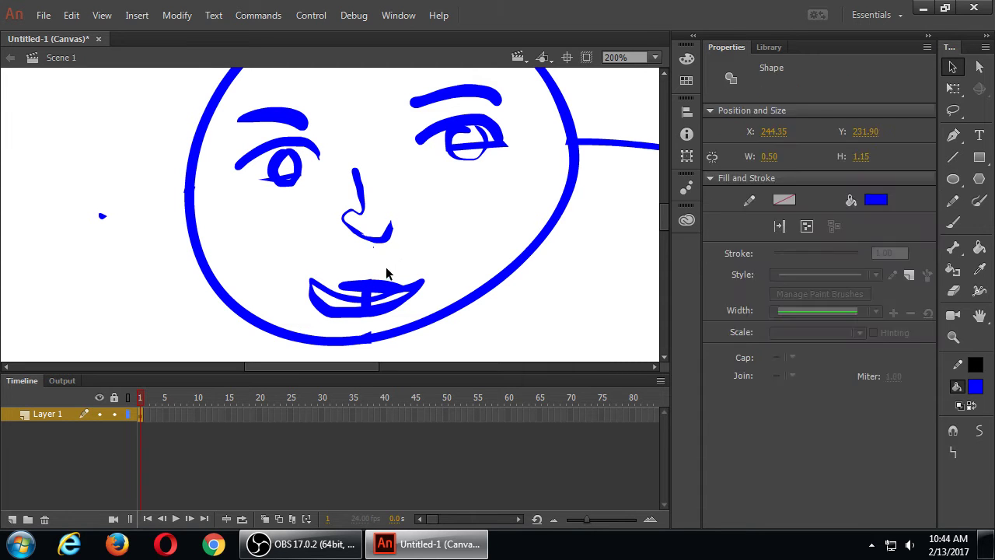
pyautogui.press('Delete')
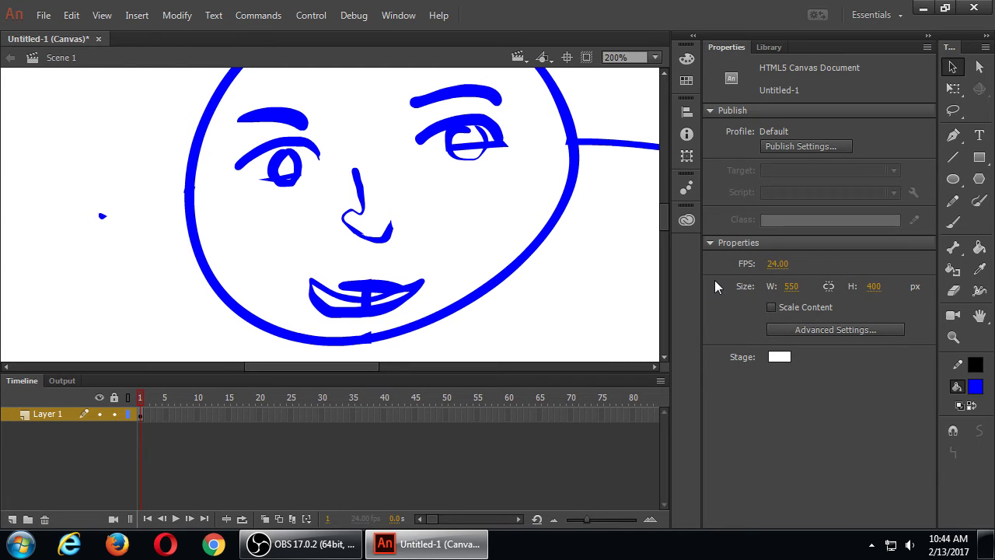
# - Try filling the right eye's gap with blue using the Paint Bucket, and undo the fill
pyautogui.press('k')
pyautogui.click(469, 152)
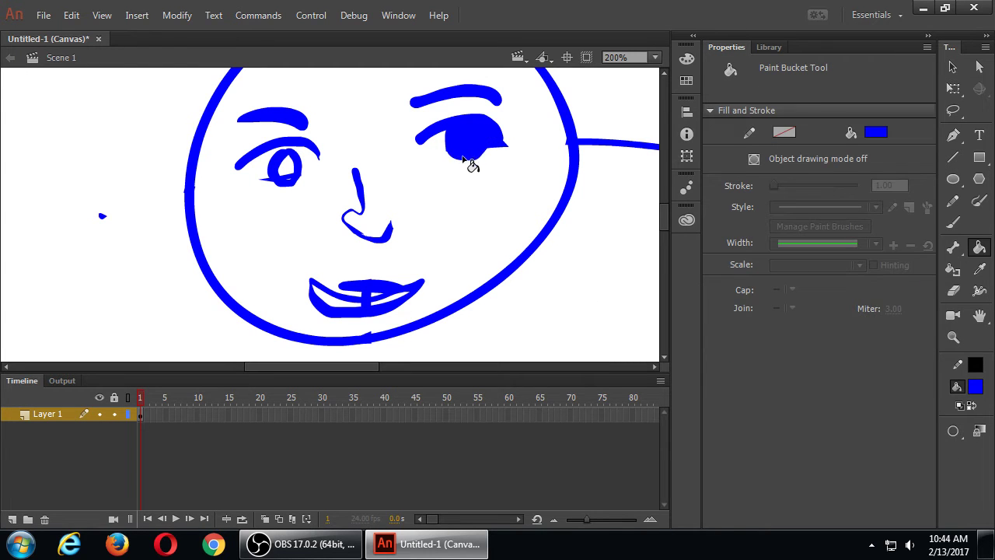
pyautogui.hotkey('ctrl', 'z')
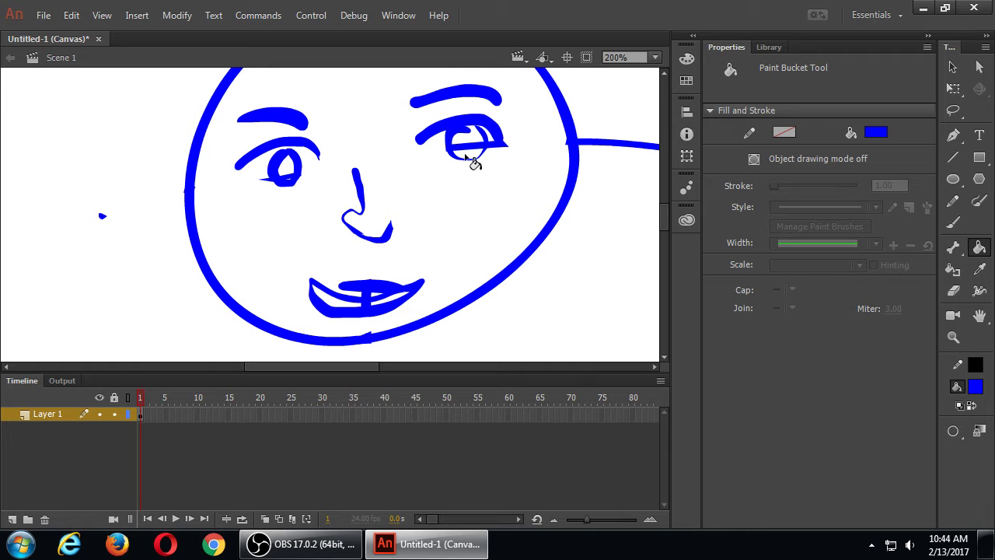
pyautogui.press('v')
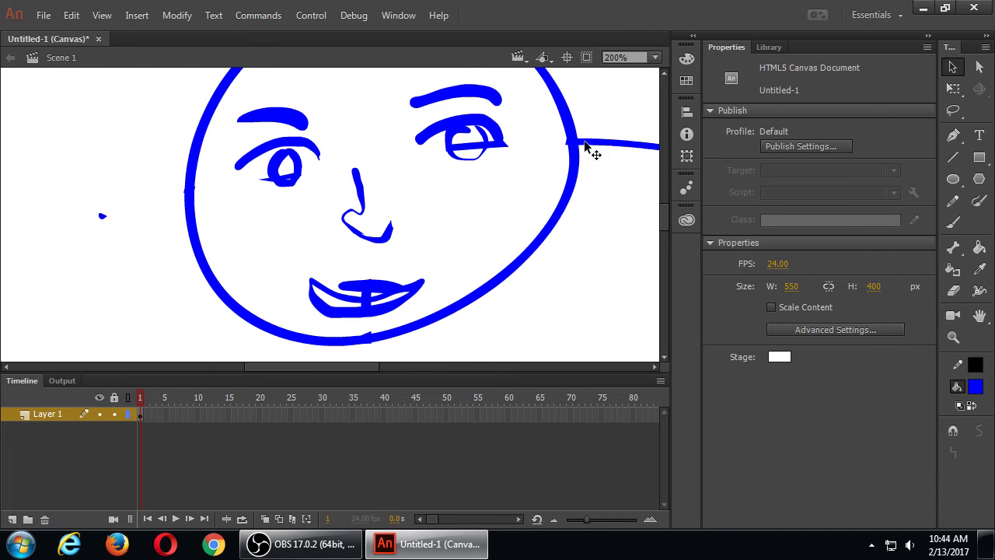
# - Try bending the horizontal guide line outside the face's right edge, undo the bend, and remove that line
pyautogui.moveTo(589, 149); pyautogui.dragTo(567, 236)
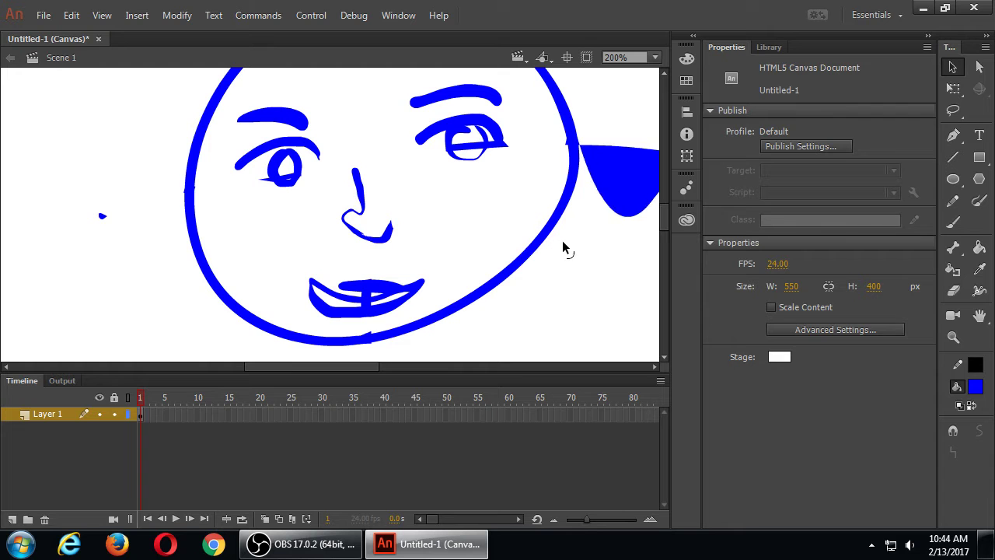
pyautogui.hotkey('ctrl', 'z')
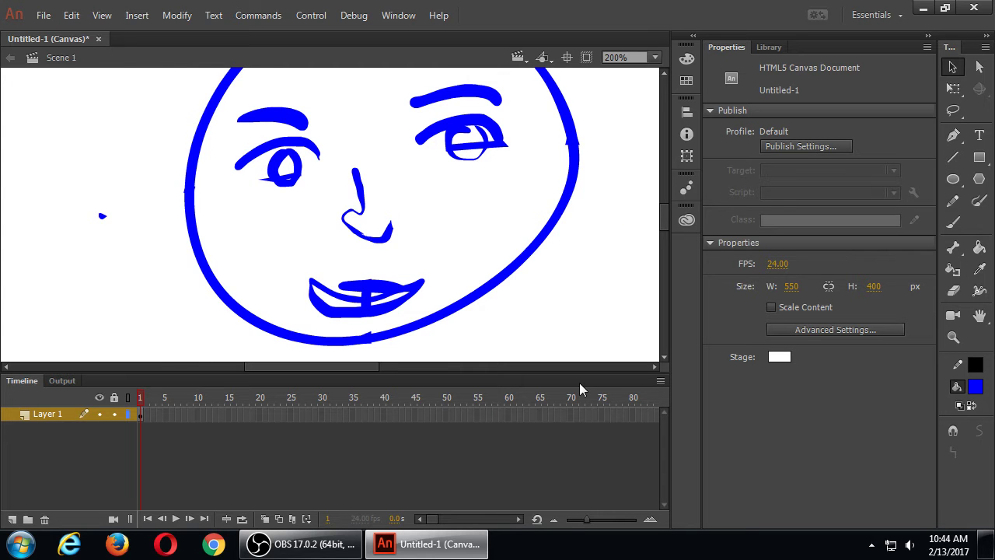
pyautogui.hotkey('ctrl', '1')
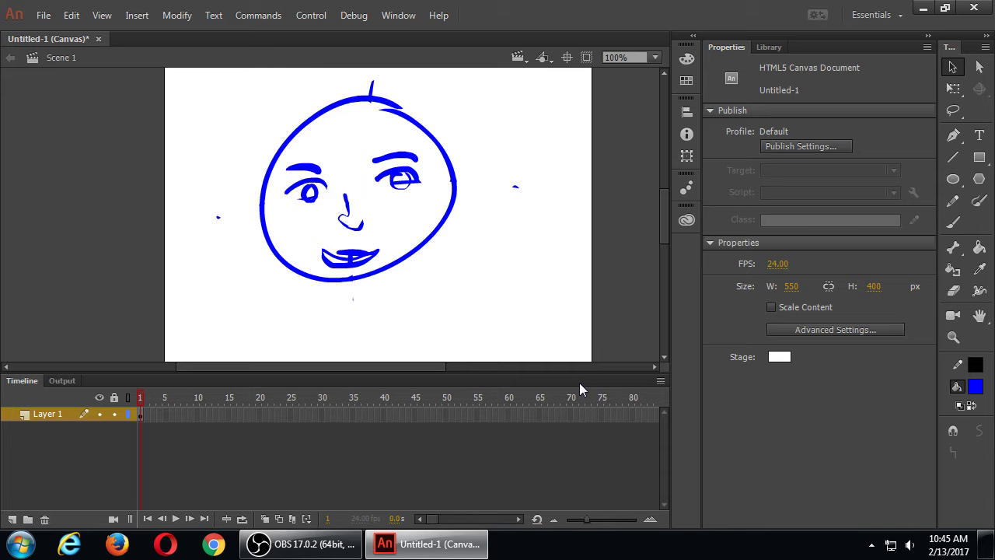
# - Save the document as an Animate Document named 2017-02-13 on the Econ1Gb (E:) drive
pyautogui.hotkey('ctrl', 's')
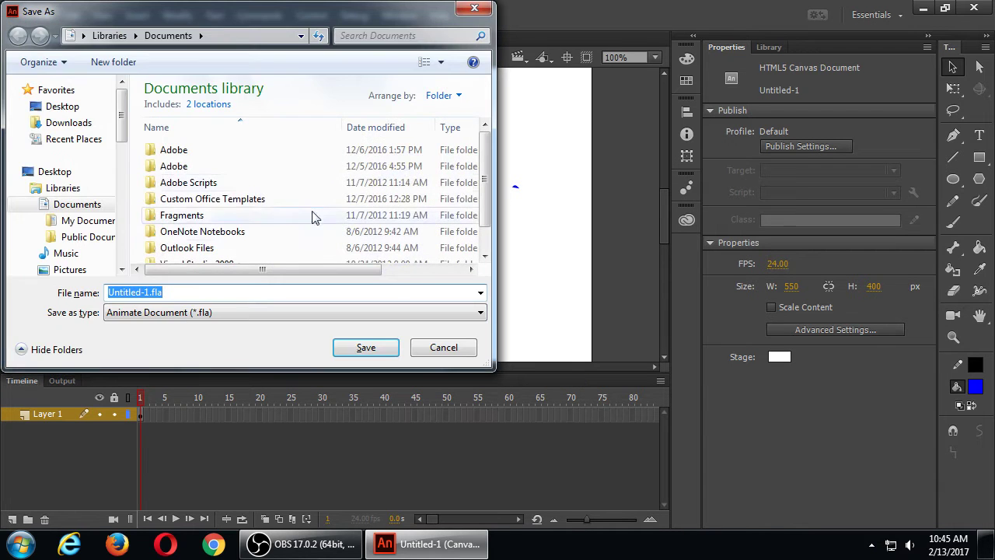
pyautogui.click(65, 106)
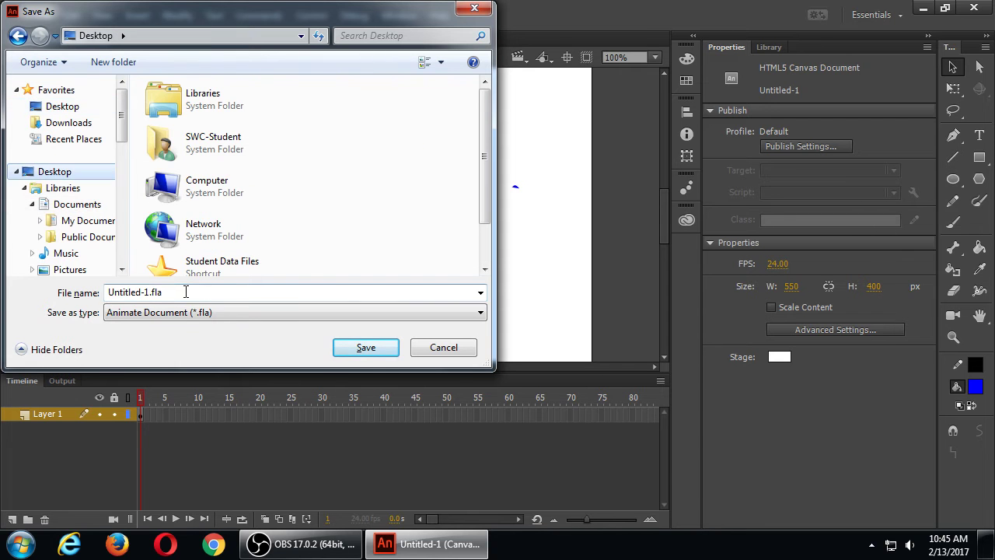
pyautogui.click(185, 292)
pyautogui.write('2')
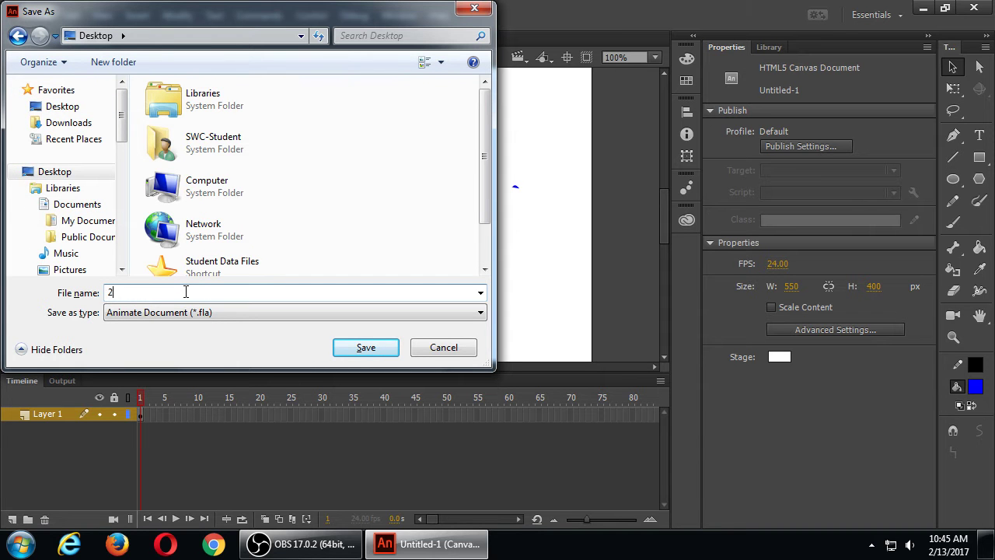
pyautogui.write('017-02-13')
pyautogui.doubleClick(185, 201)
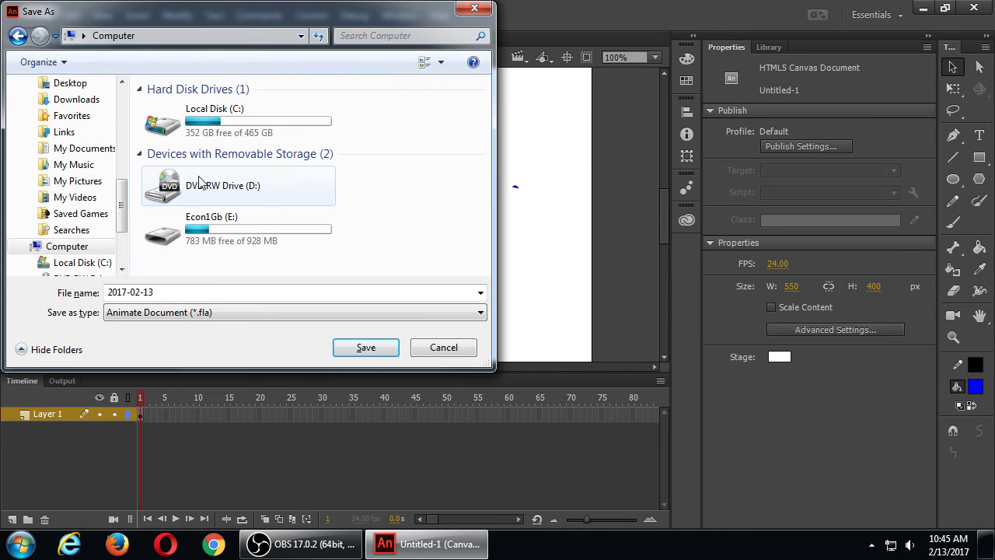
pyautogui.doubleClick(266, 243)
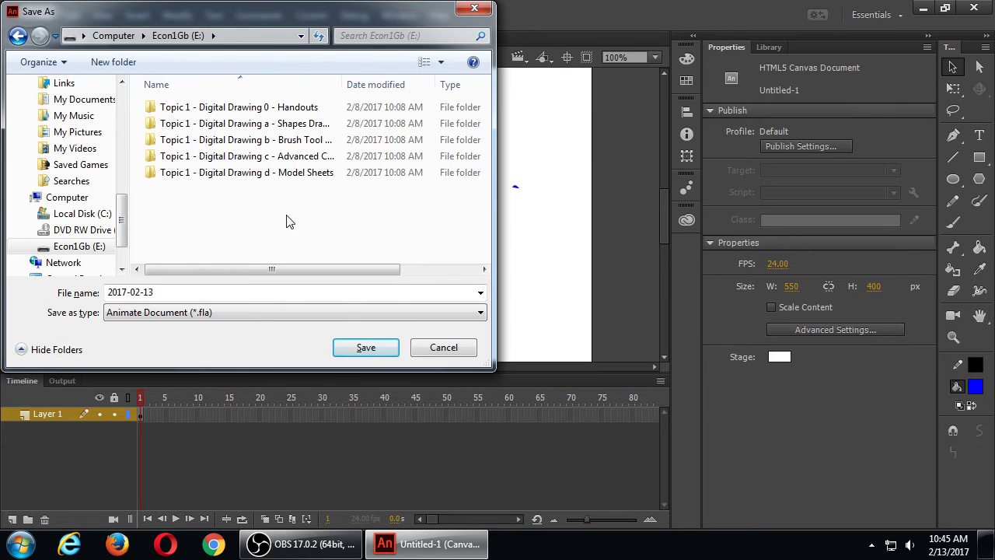
pyautogui.click(359, 348)
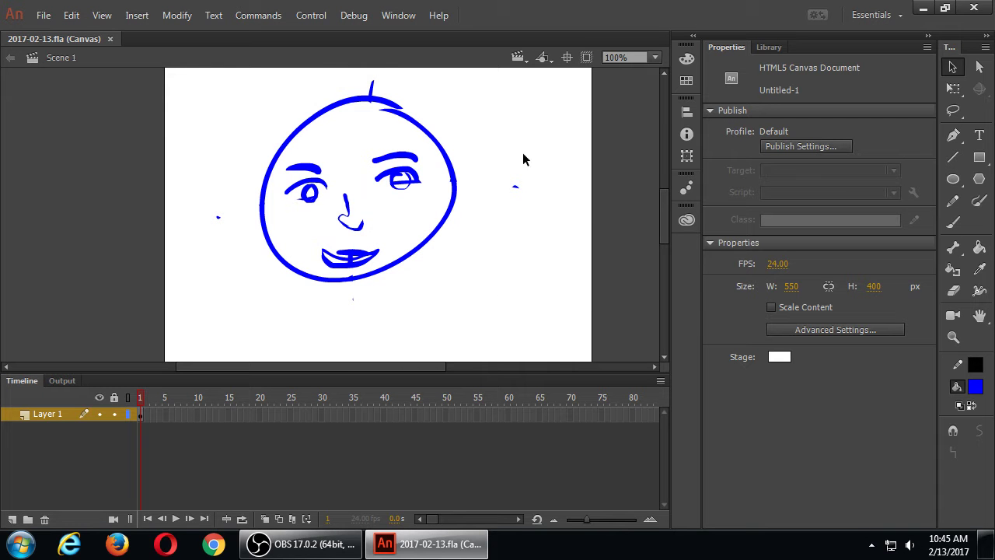
# - Delete the stray guide line specks on both sides of the face and the vertical stub above the head
pyautogui.moveTo(501, 167); pyautogui.dragTo(536, 219)
pyautogui.press('Delete')
pyautogui.moveTo(204, 202); pyautogui.dragTo(236, 252)
pyautogui.press('Delete')
pyautogui.click(371, 95)
pyautogui.press('Delete')
# - Reshape the broken face outline near the top of the head so its two overlapping ends join
pyautogui.click(396, 115)
pyautogui.moveTo(398, 114); pyautogui.dragTo(395, 105)
# - Delete the leftover guide line pieces crossing the lips and both eyes
pyautogui.press('z')
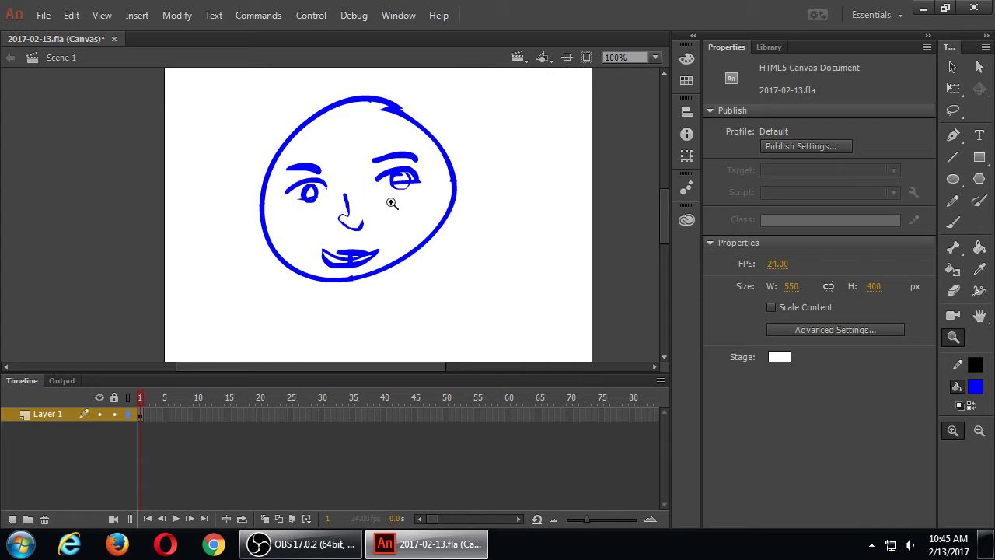
pyautogui.click(389, 203)
pyautogui.moveTo(351, 205); pyautogui.dragTo(381, 174)
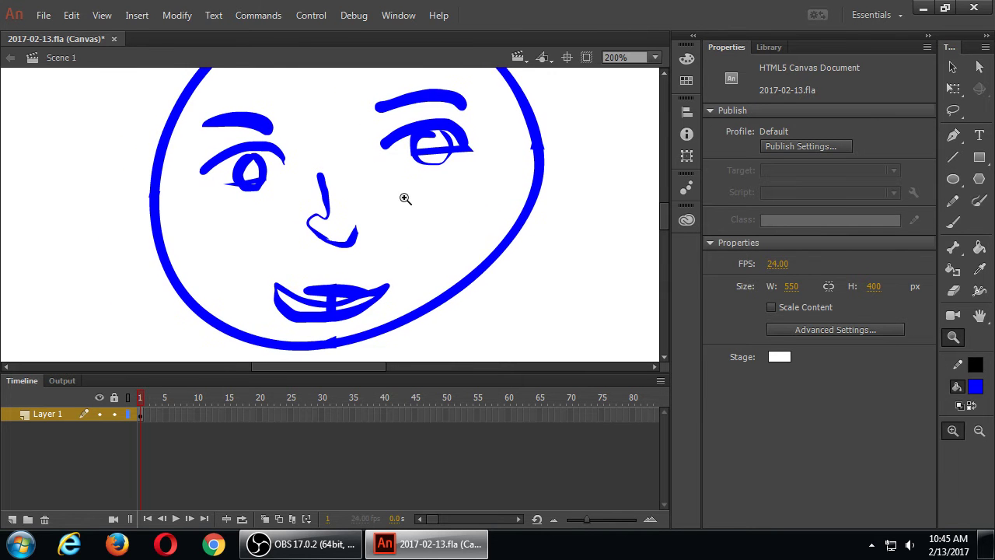
pyautogui.press('v')
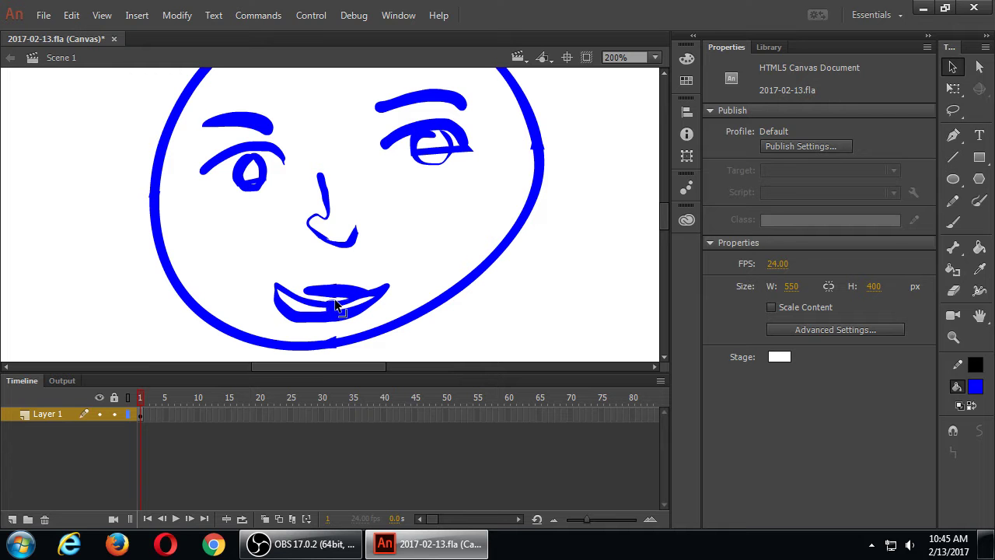
pyautogui.click(351, 308)
pyautogui.click(402, 305)
pyautogui.click(459, 150)
pyautogui.click(469, 156)
pyautogui.click(434, 151)
pyautogui.press('Delete')
# - Clean the remaining guide line bits out of both irises and the lips by reshaping edges and using the Eraser
pyautogui.moveTo(434, 151); pyautogui.dragTo(421, 158)
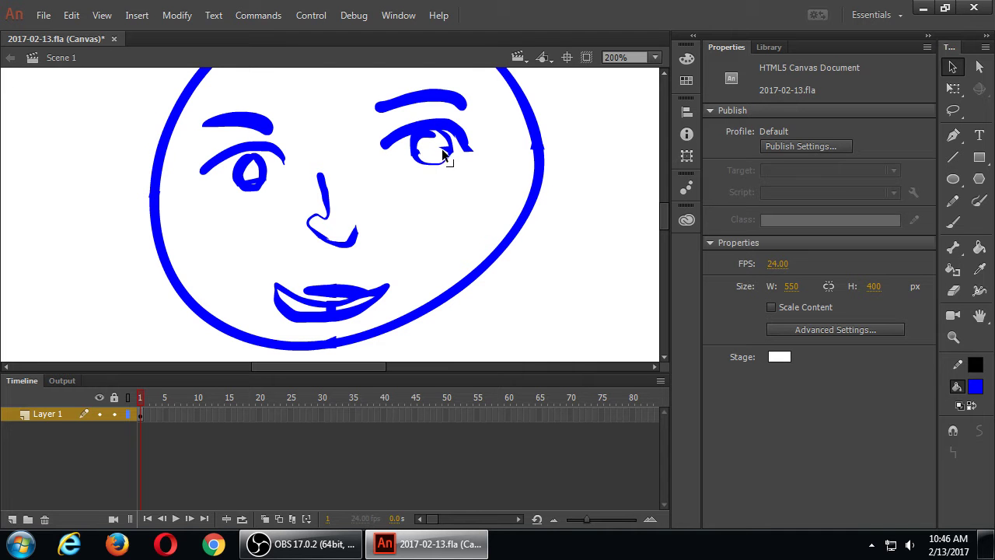
pyautogui.moveTo(444, 151); pyautogui.dragTo(440, 150)
pyautogui.moveTo(250, 183); pyautogui.dragTo(261, 193)
pyautogui.press('e')
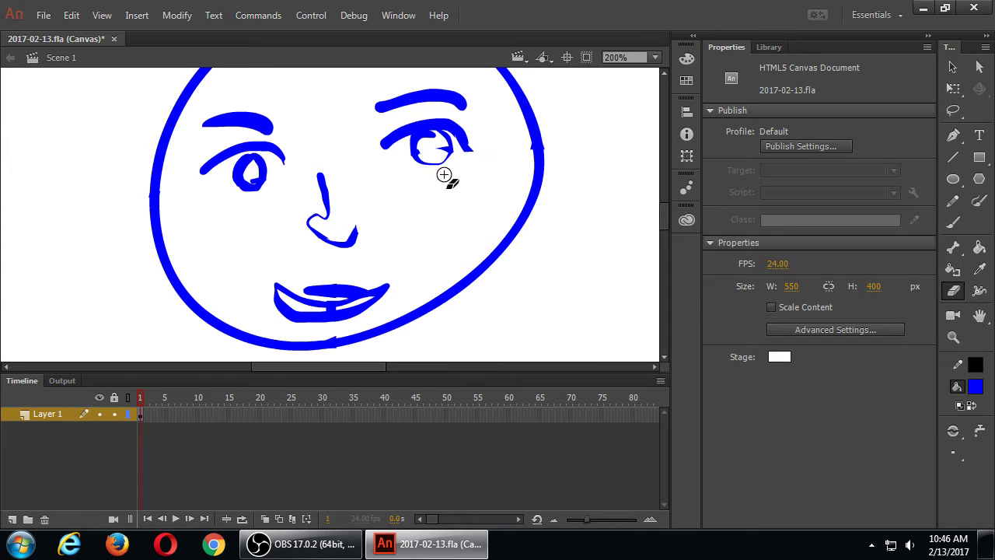
pyautogui.moveTo(427, 151); pyautogui.dragTo(416, 145)
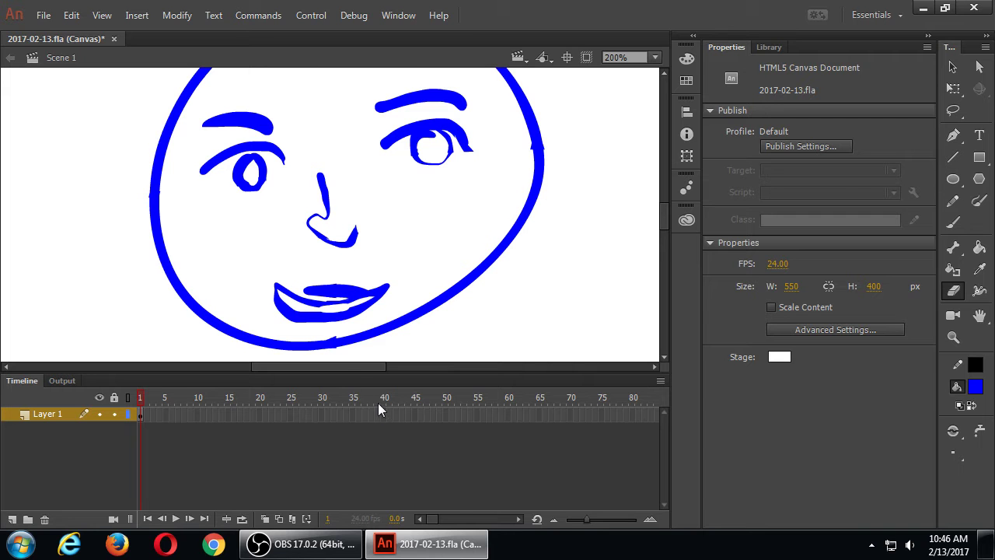
pyautogui.press('v')
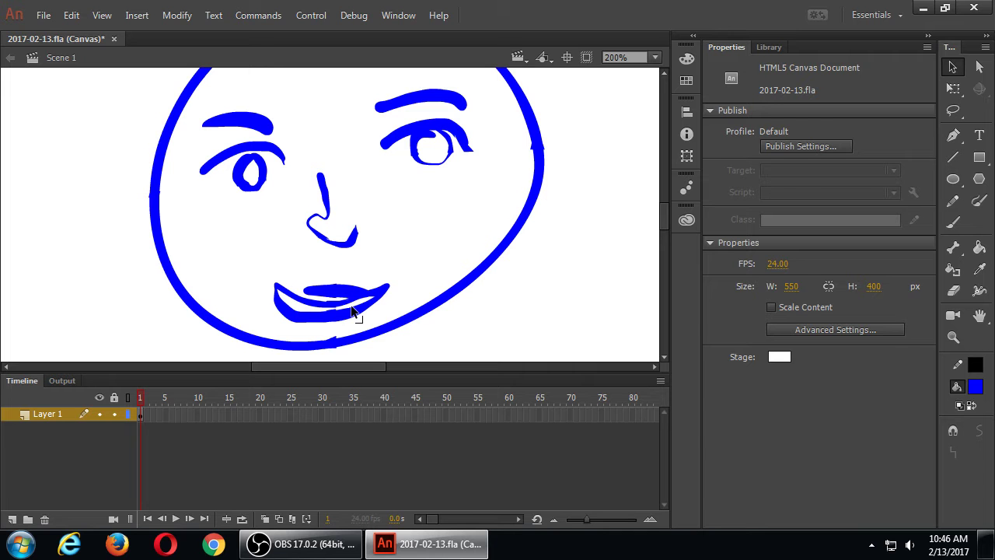
# - Paint a test brush stroke outward from the face's lower-right outline, and undo it
pyautogui.press('b')
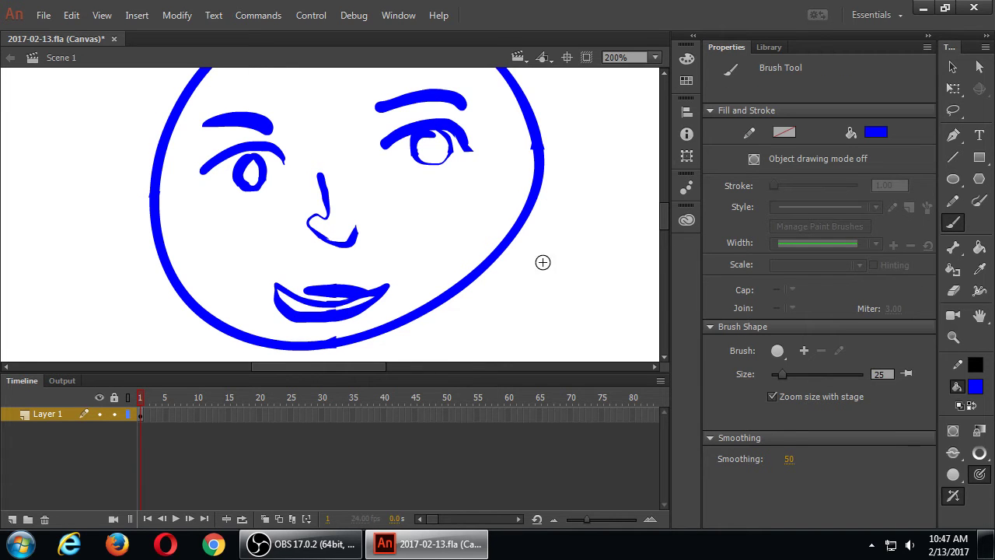
pyautogui.moveTo(529, 266); pyautogui.dragTo(606, 302)
pyautogui.hotkey('ctrl', 'z')
pyautogui.press('v')
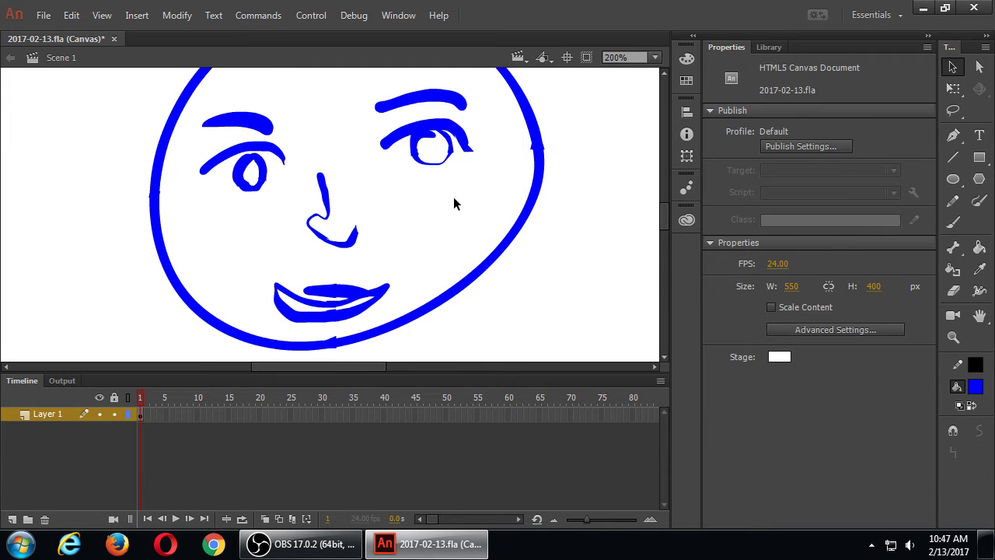
# - Erase the tiny leftover speck above the top of the head
pyautogui.moveTo(454, 230); pyautogui.dragTo(455, 230)
pyautogui.moveTo(347, 158); pyautogui.dragTo(371, 340)
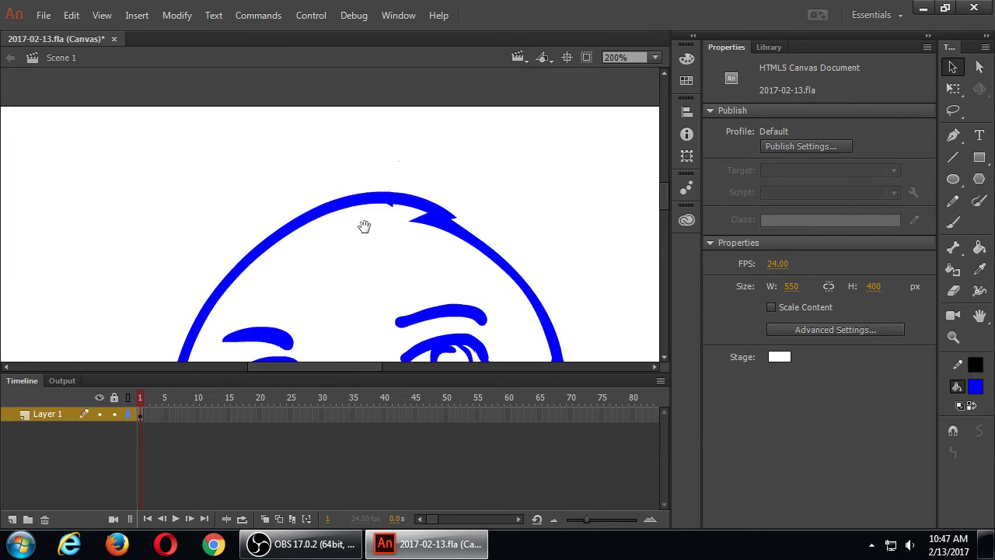
pyautogui.press('e')
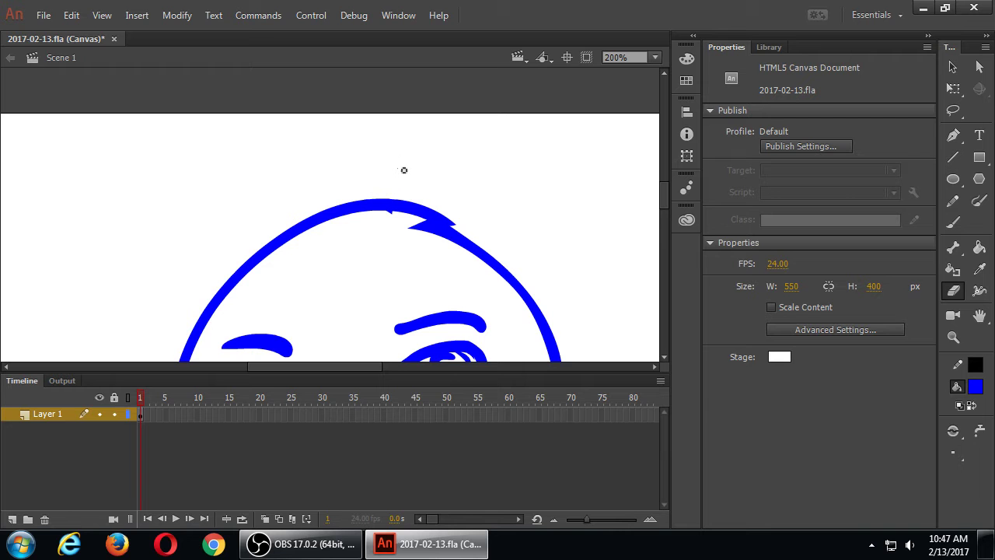
pyautogui.press('v')
# - Reshape the upper lip so its left end reaches the left corner of the mouth
pyautogui.moveTo(378, 278); pyautogui.dragTo(366, 182)
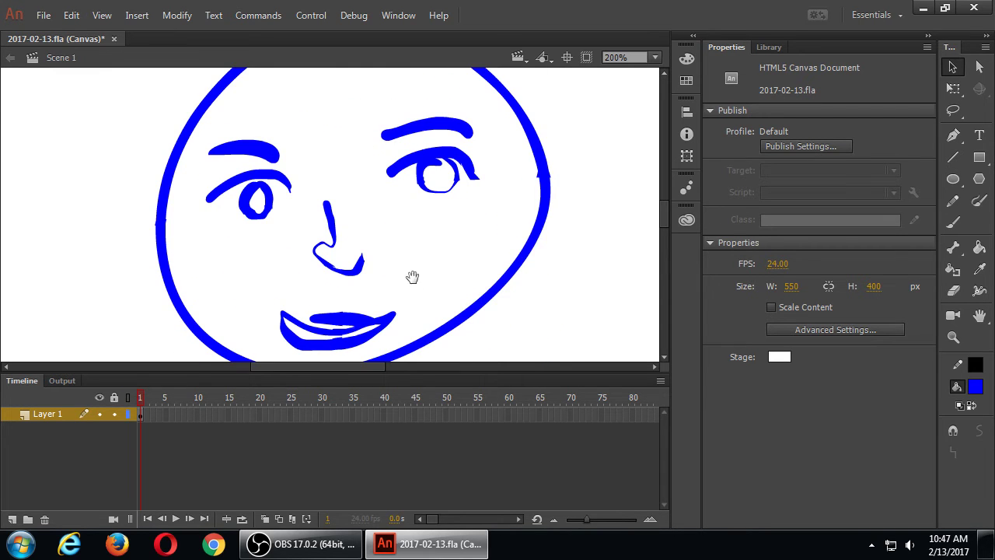
pyautogui.moveTo(427, 283); pyautogui.dragTo(389, 192)
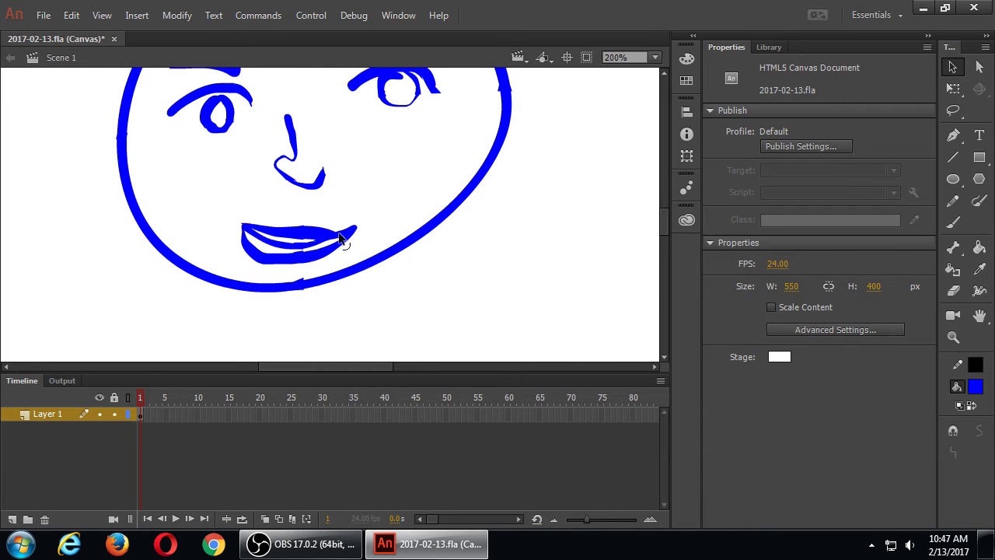
pyautogui.scroll(3, 376, 204)
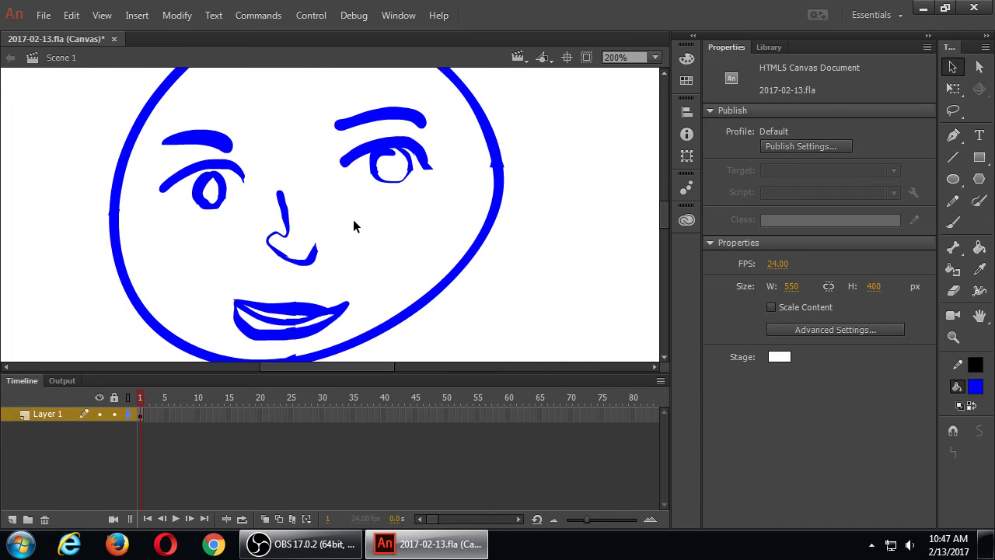
pyautogui.scroll(-1, 353, 226)
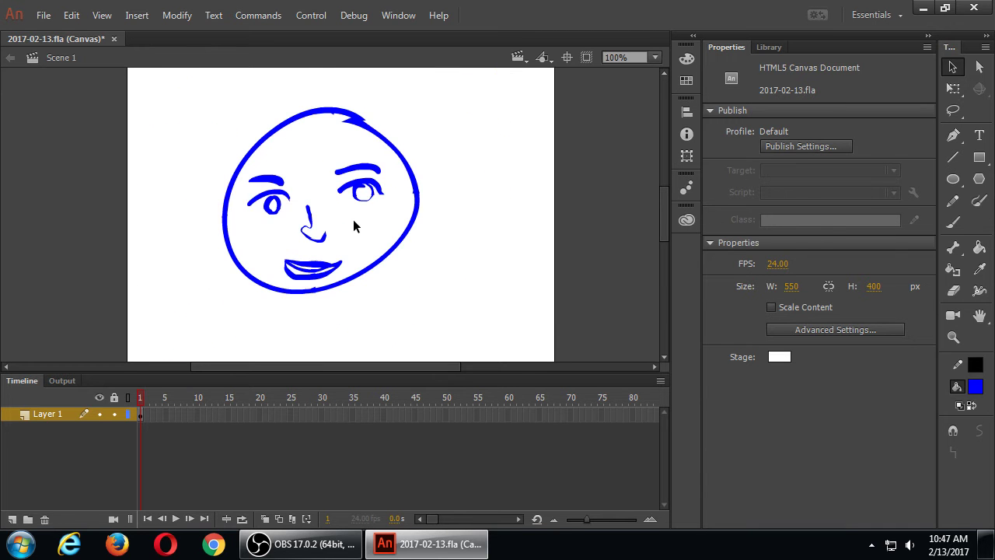
# - Save the cleaned-up face drawing and check it at close range and at 100% zoom
pyautogui.hotkey('ctrl', 's')
pyautogui.scroll(2, 353, 225)
pyautogui.scroll(-1, 353, 226)
pyautogui.scroll(2, 353, 226)
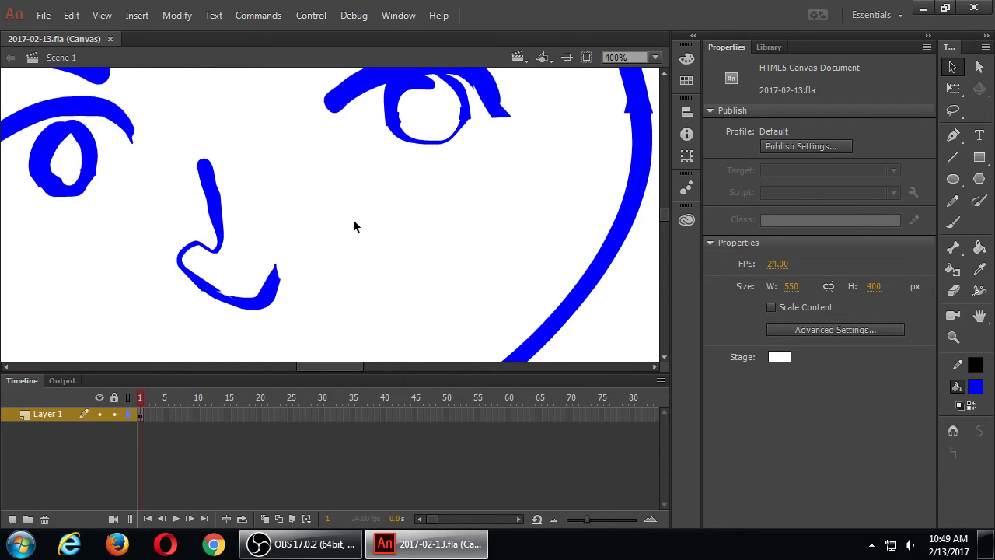
pyautogui.scroll(-1, 353, 226)
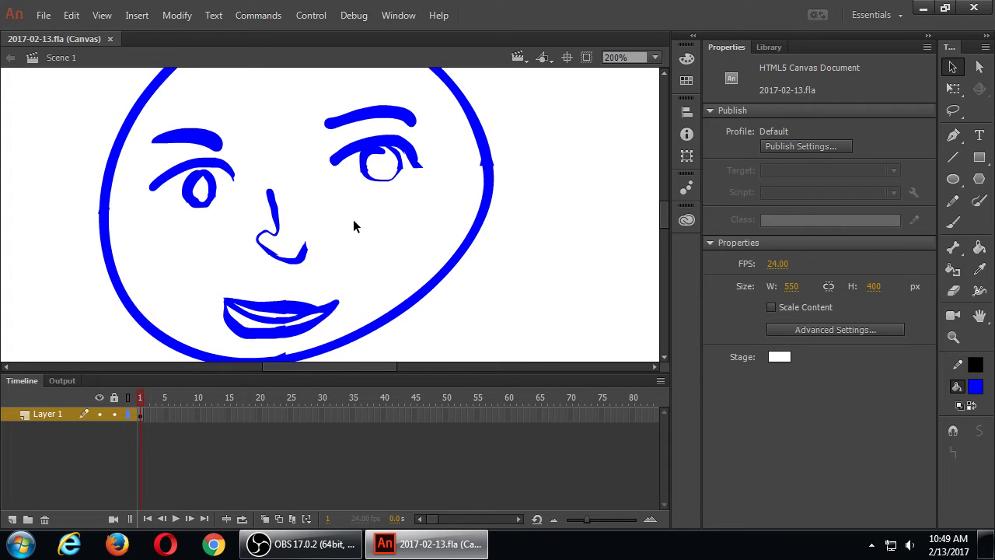
pyautogui.hotkey('ctrl', '1')
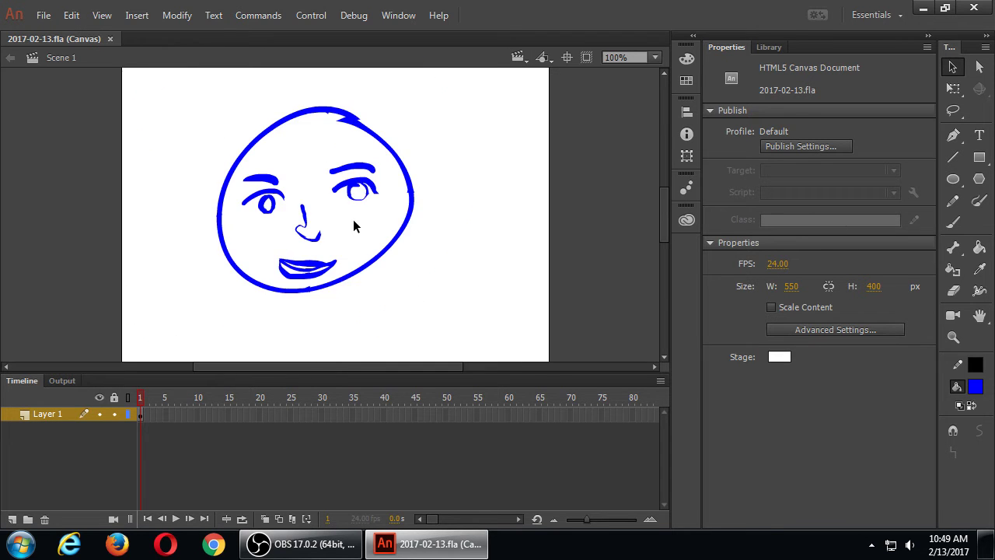
# - Lock the drawing's layer and rename it face1
pyautogui.click(115, 414)
pyautogui.doubleClick(46, 413)
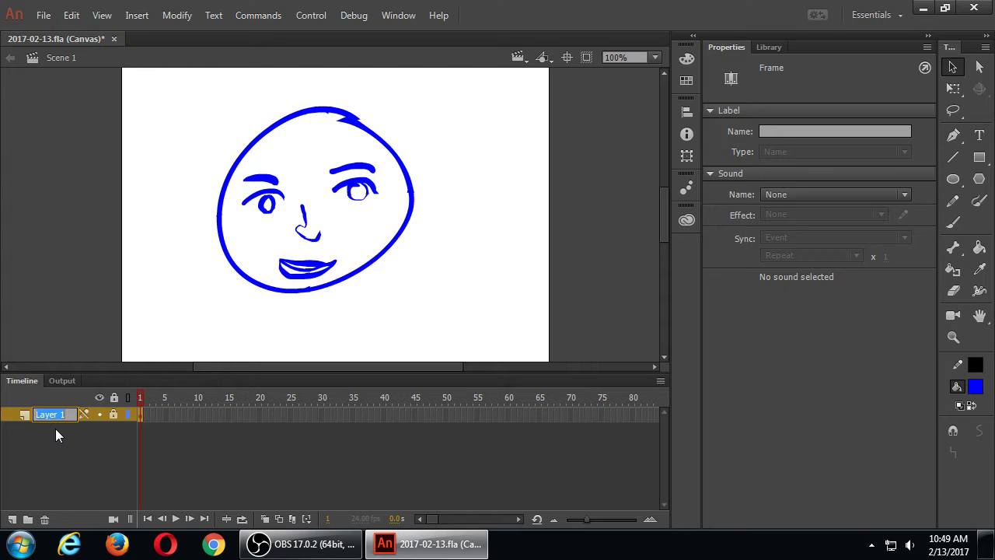
pyautogui.write('face1')
pyautogui.press('Return')
# - Duplicate the face1 layer and rename the copy face2
pyautogui.rightClick(29, 414)
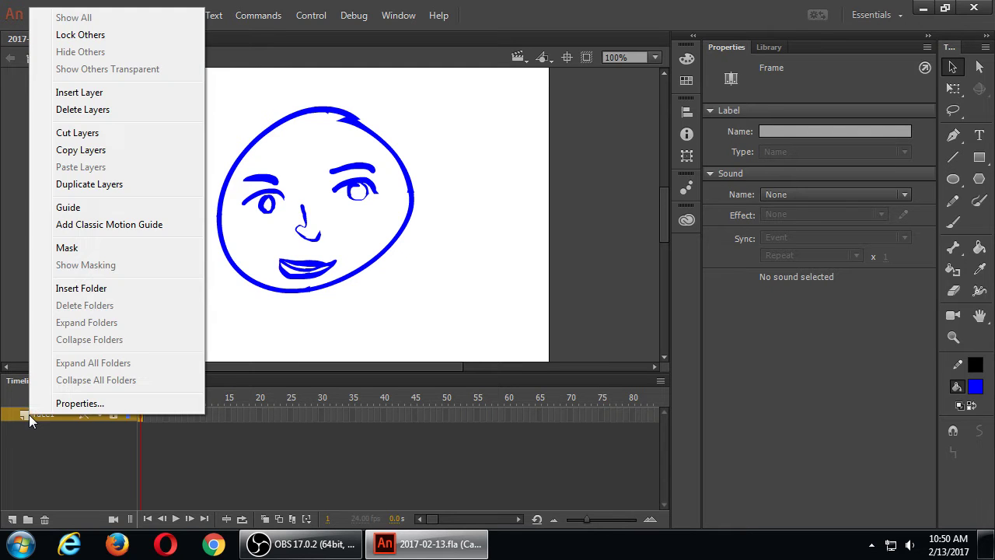
pyautogui.click(133, 185)
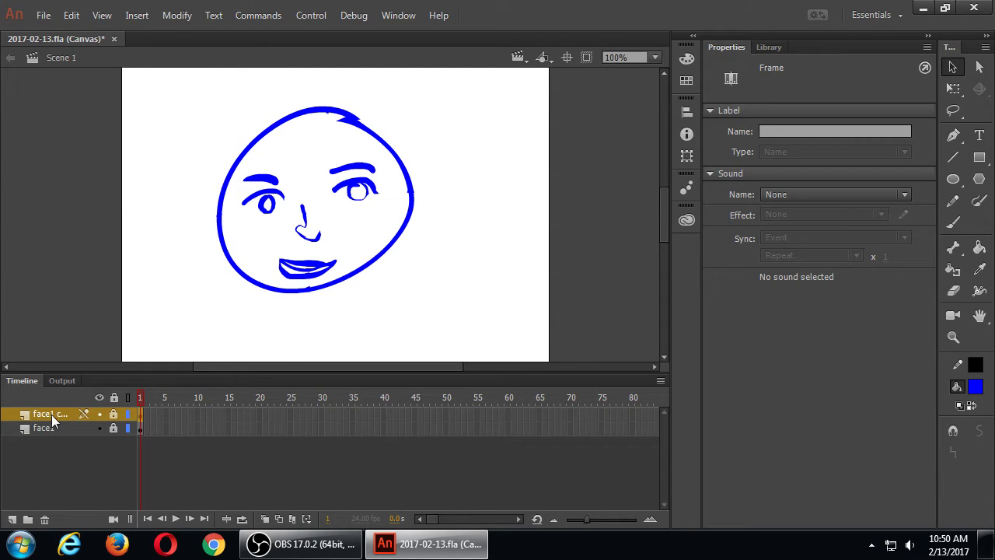
pyautogui.write('ace2')
pyautogui.press('super+plus')
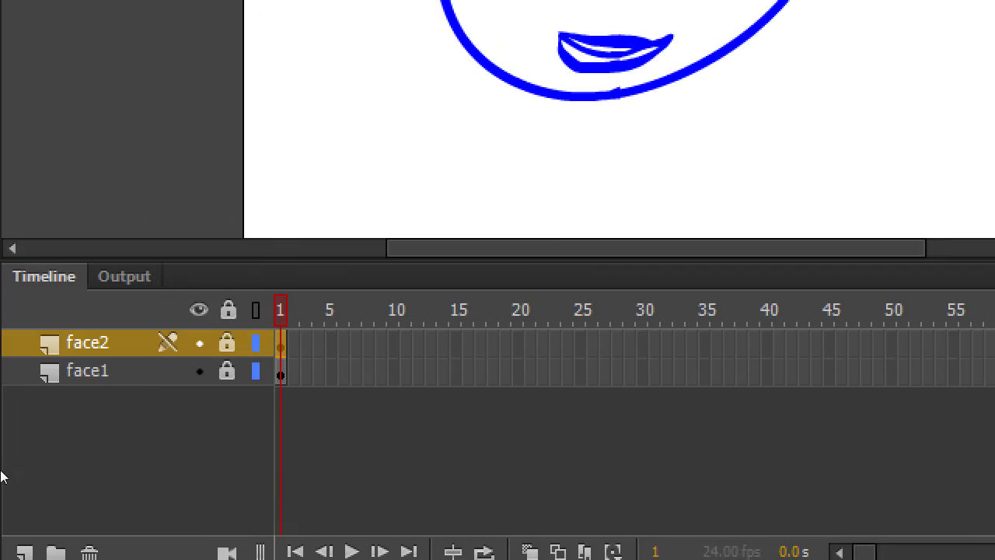
# - Convert the face1 layer to a guide layer and hide it
pyautogui.rightClick(33, 428)
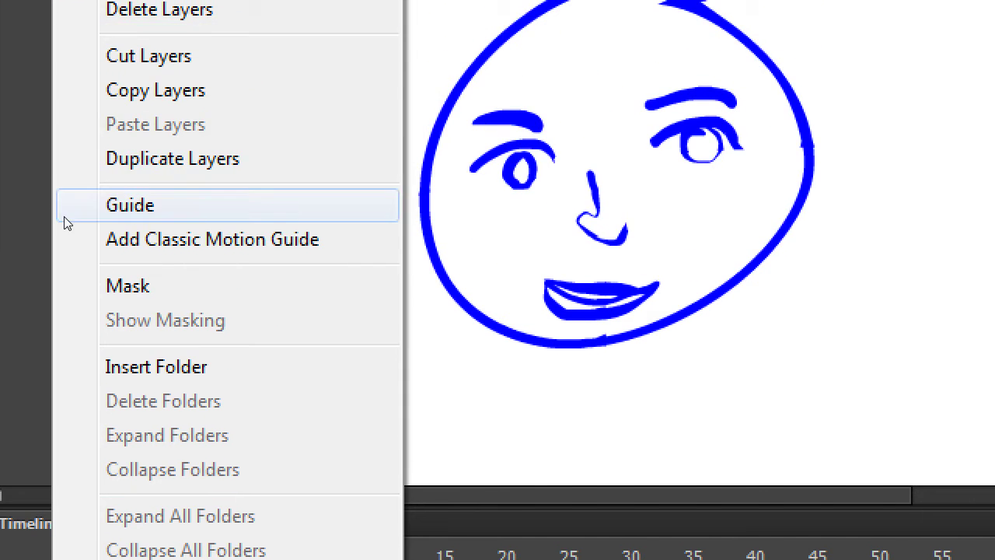
pyautogui.click(63, 212)
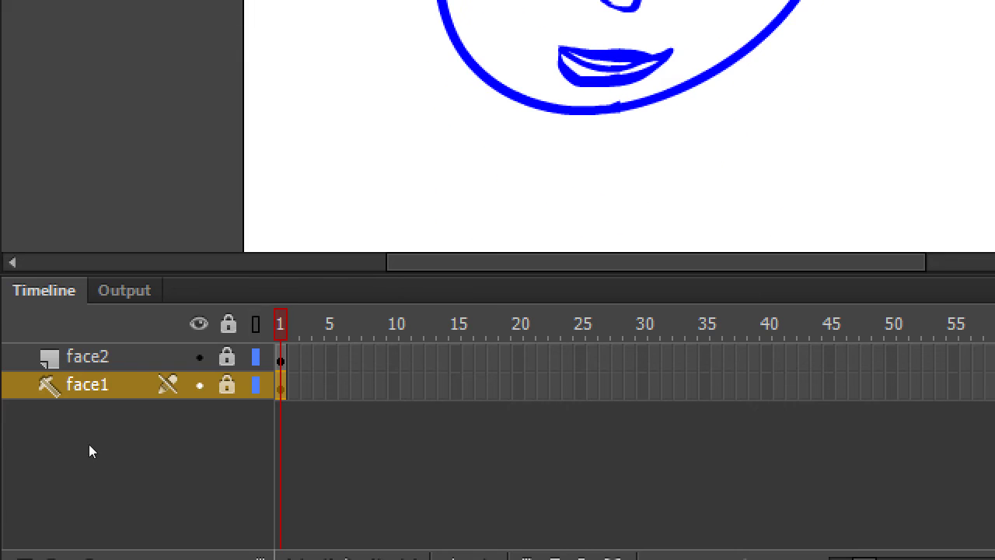
pyautogui.click(98, 428)
# - Select the face2 layer and unlock it for editing
pyautogui.click(140, 411)
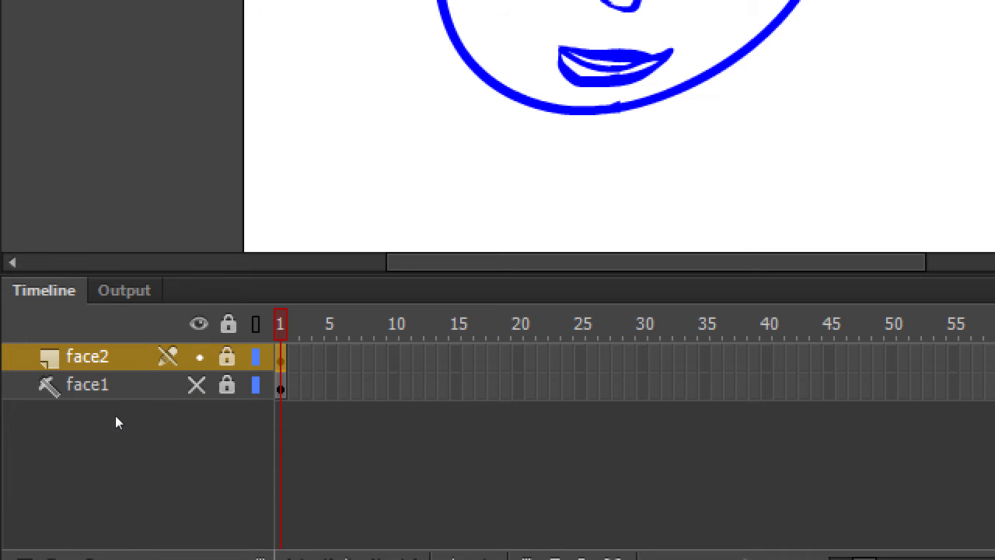
pyautogui.hotkey('ctrl', 'alt', 'l')
pyautogui.moveTo(271, 269)
pyautogui.mouseDown()
pyautogui.moveTo(244, 300)
pyautogui.moveTo(221, 270)
pyautogui.mouseUp()
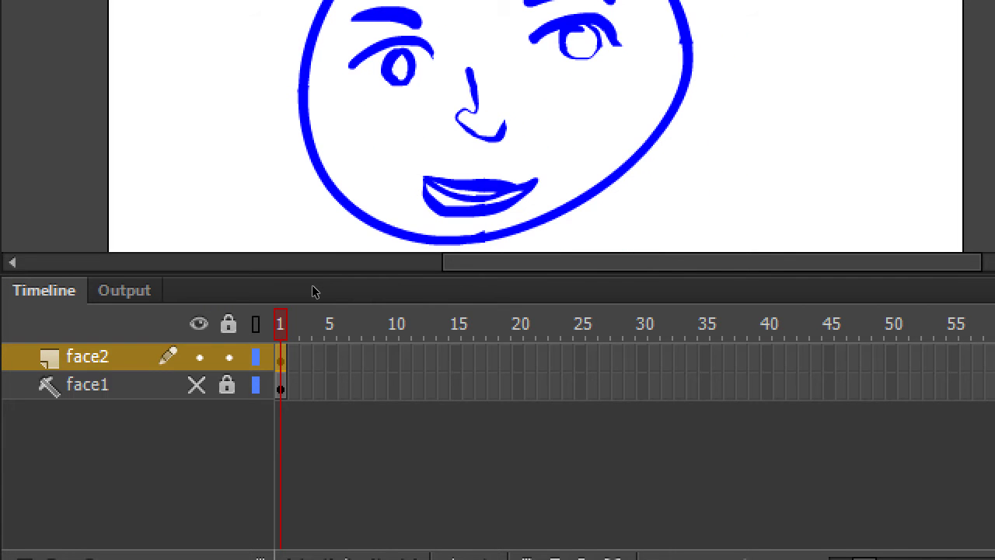
# - Select the entire face drawing in frame 1 of the face2 layer
pyautogui.press('super+minus')
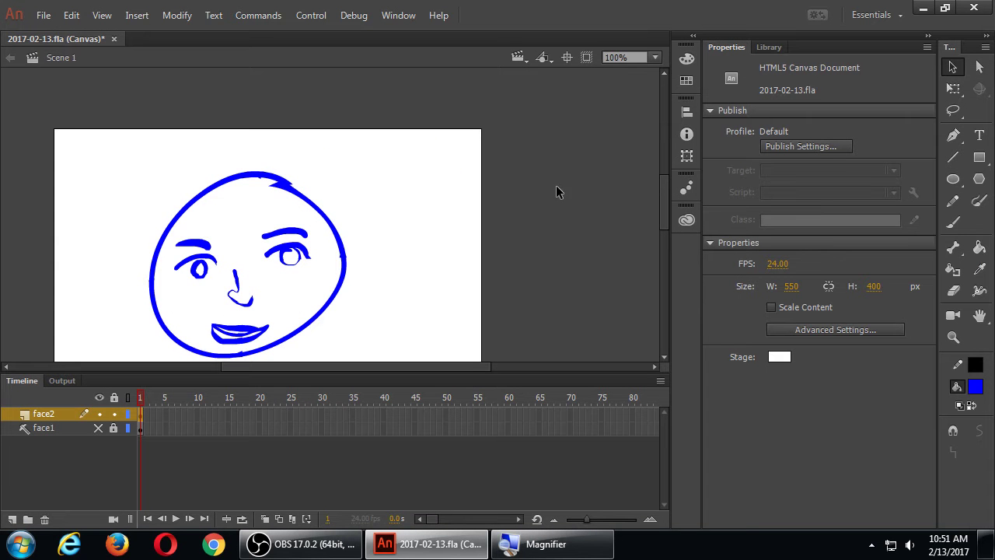
pyautogui.moveTo(663, 177); pyautogui.dragTo(662, 184)
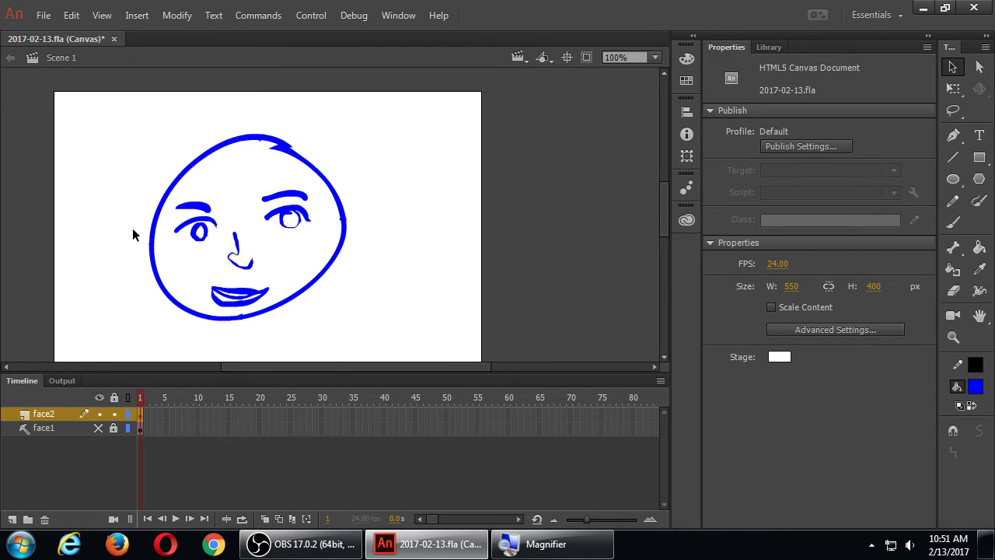
pyautogui.click(140, 413)
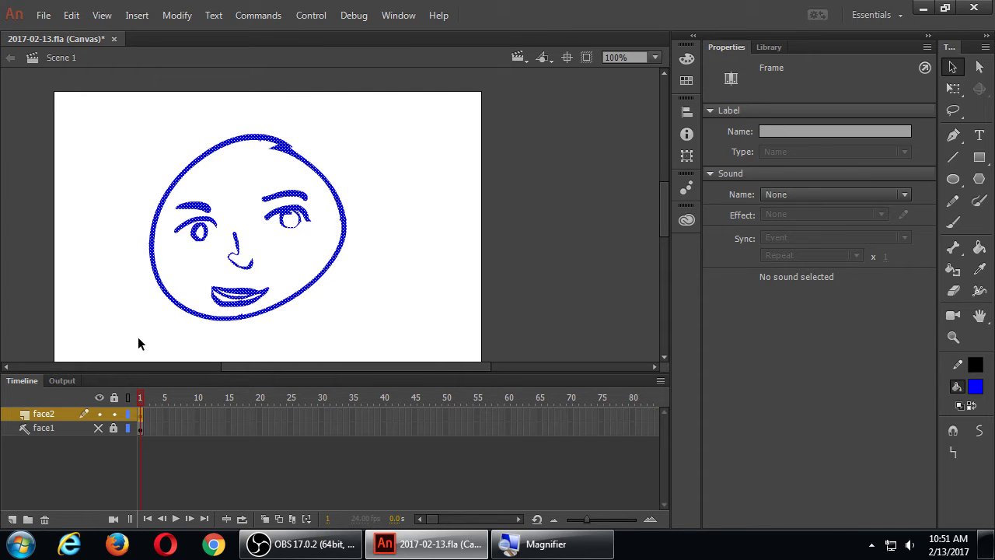
pyautogui.moveTo(137, 124)
pyautogui.mouseDown()
pyautogui.moveTo(204, 233)
pyautogui.moveTo(340, 336)
pyautogui.mouseUp()
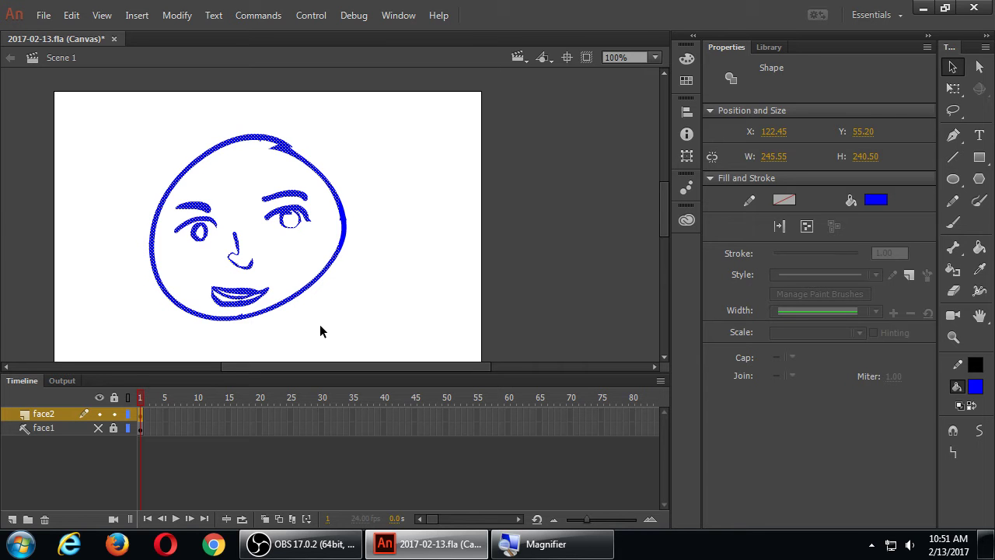
pyautogui.click(107, 330)
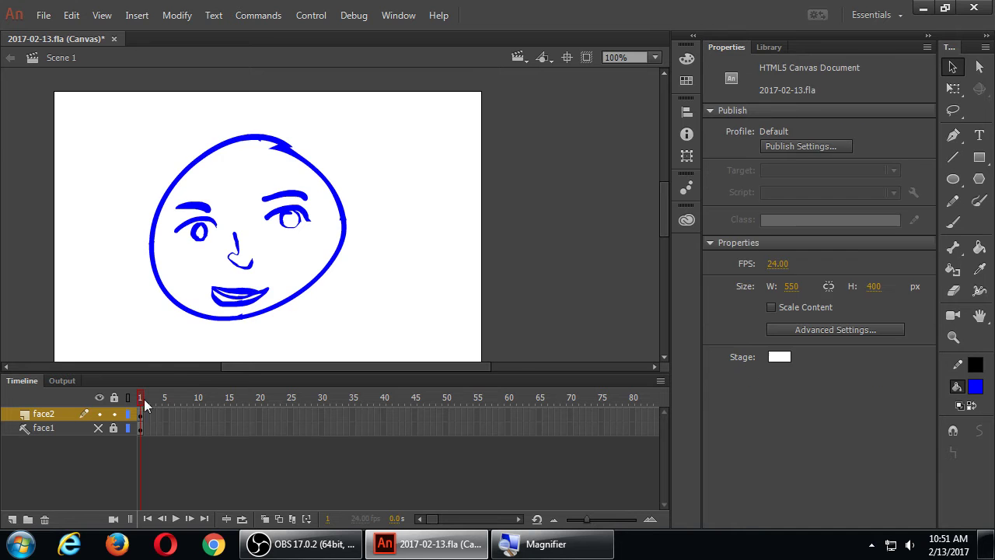
pyautogui.click(141, 414)
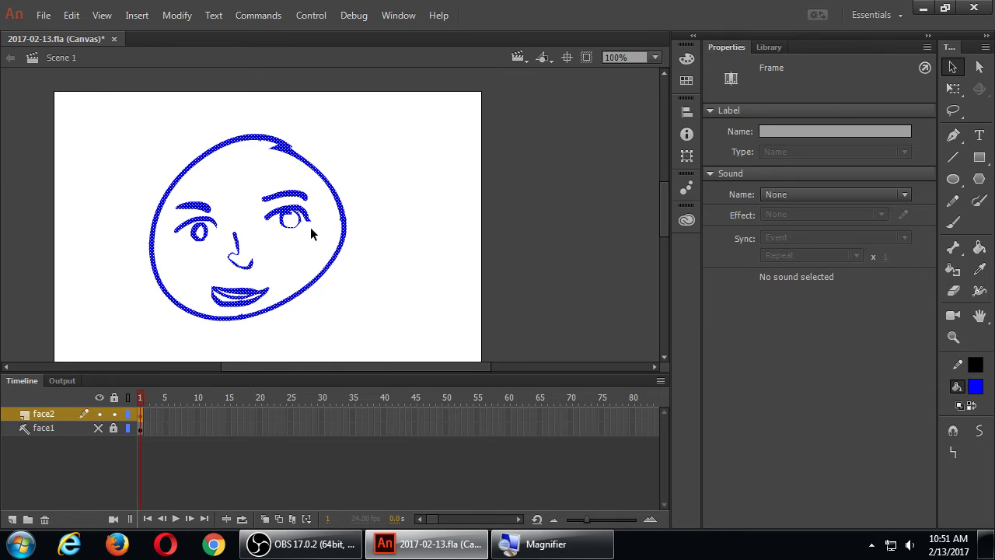
pyautogui.click(288, 212)
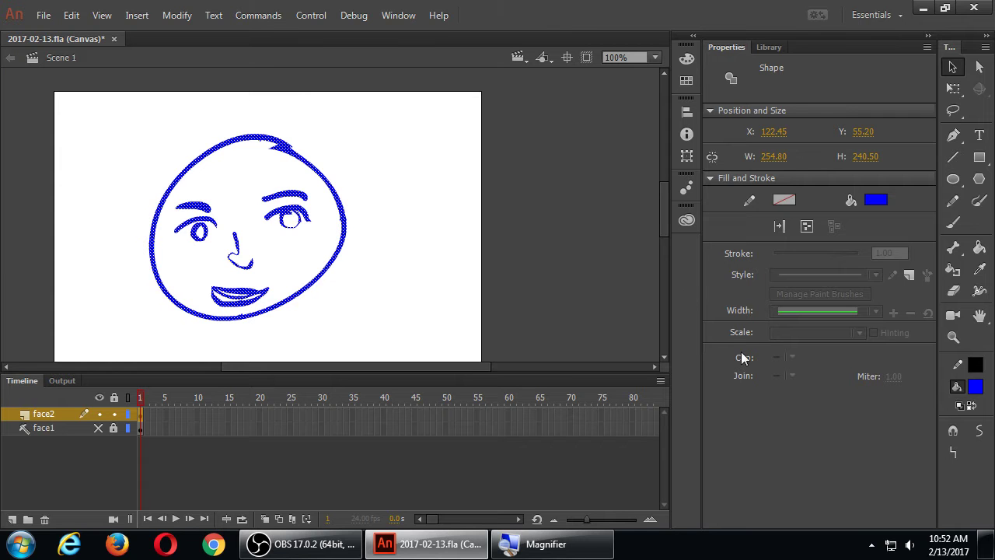
# - Try smoothing the whole selected face five times in a row
pyautogui.click(978, 433)
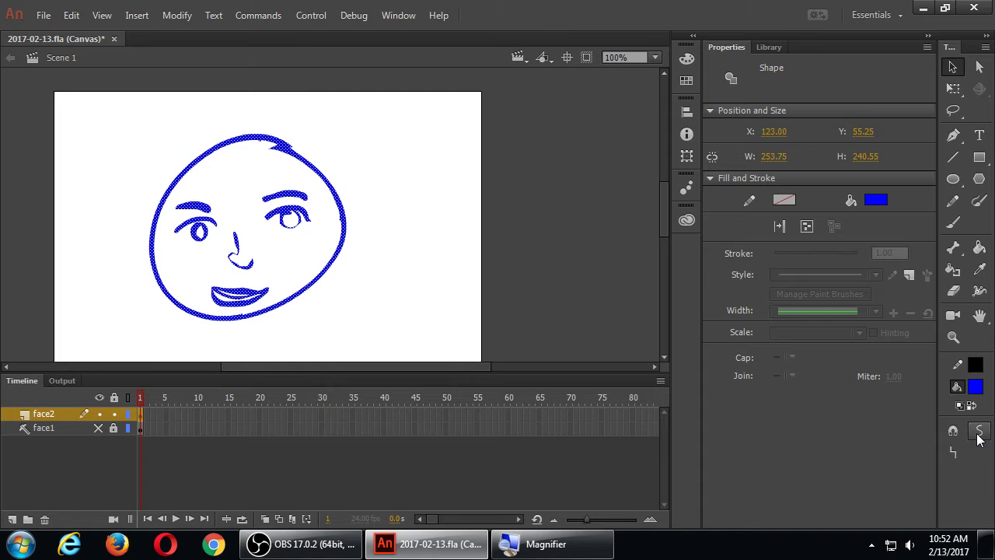
pyautogui.click(978, 432)
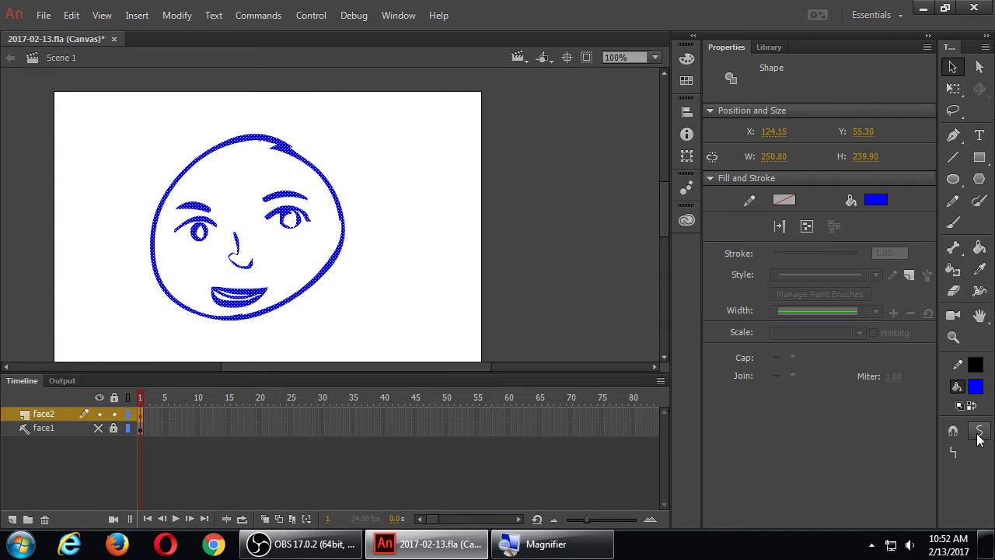
pyautogui.click(978, 432)
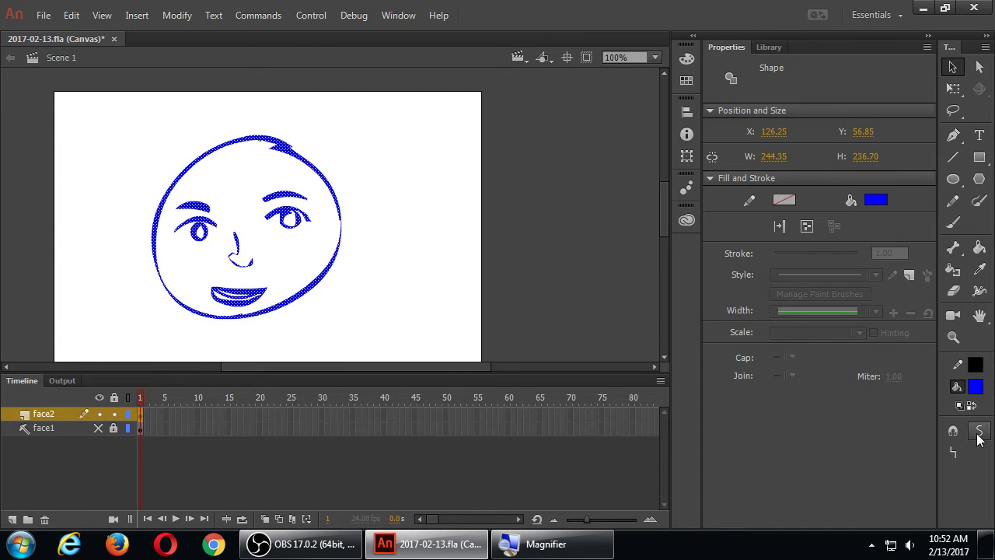
pyautogui.click(979, 432)
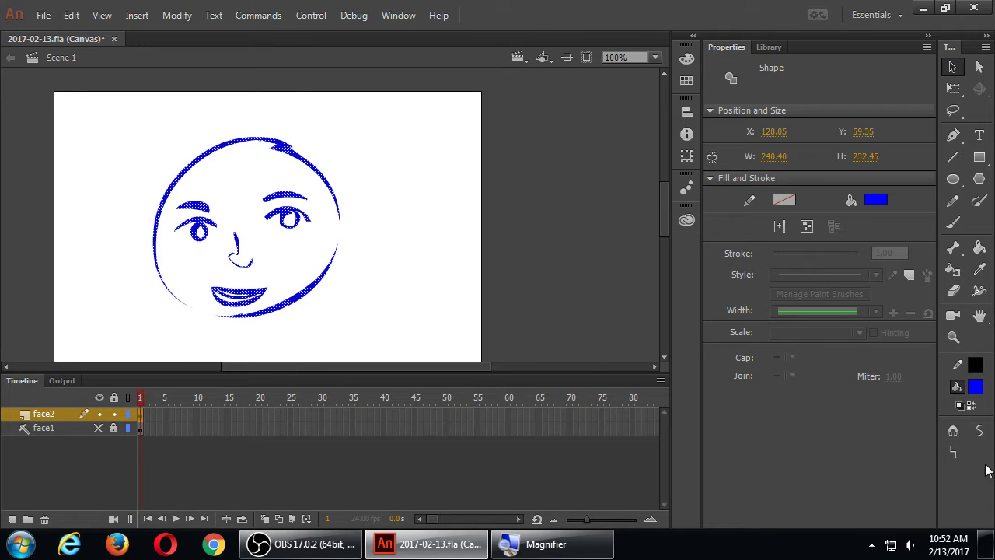
pyautogui.click(979, 435)
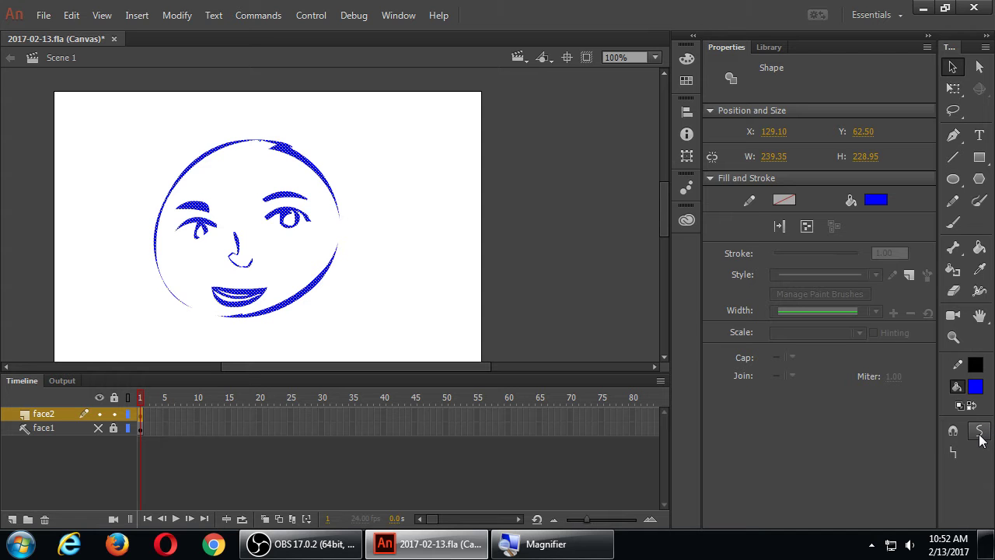
# - Undo the excessive smoothing, reapply a lighter smoothing to the whole face, and deselect it
pyautogui.click(979, 433)
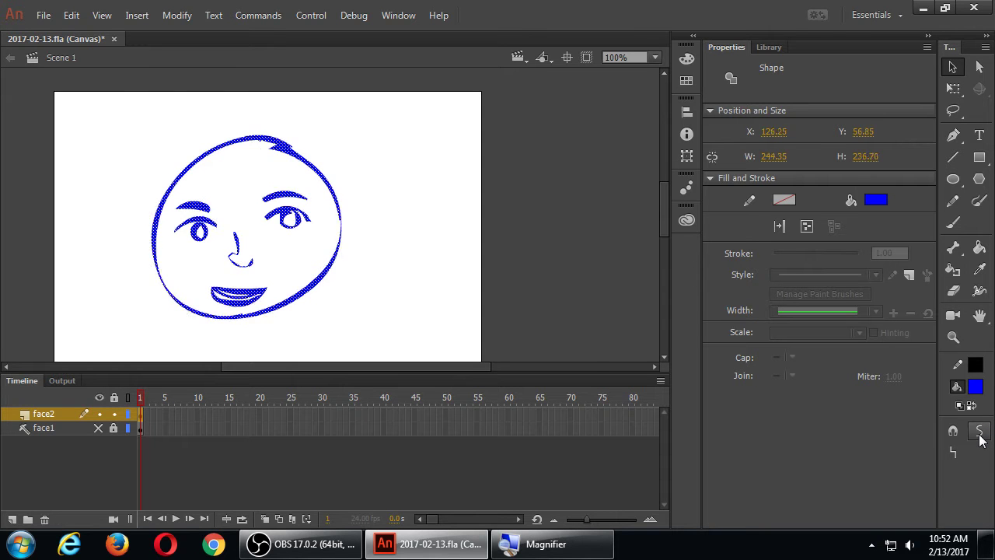
pyautogui.click(979, 432)
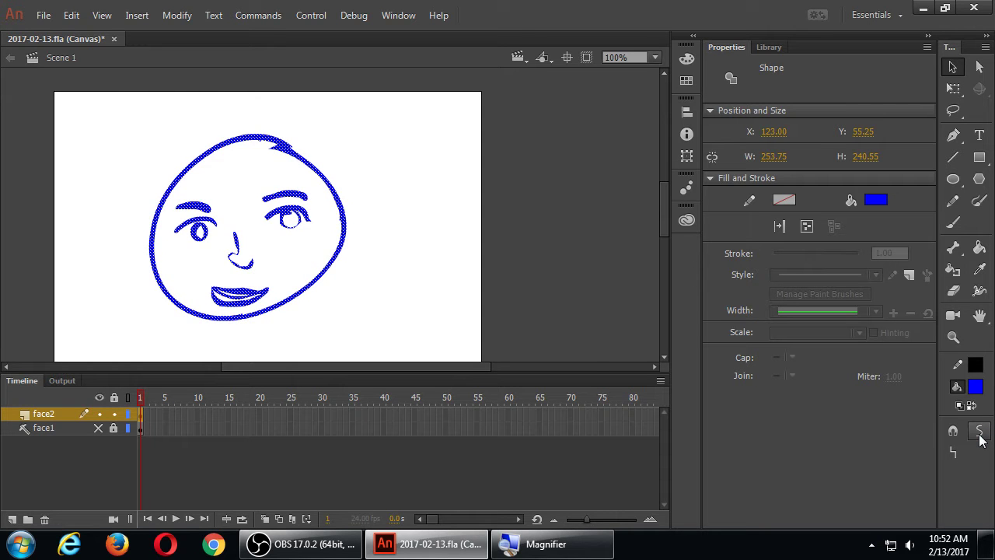
pyautogui.click(979, 432)
pyautogui.click(979, 432)
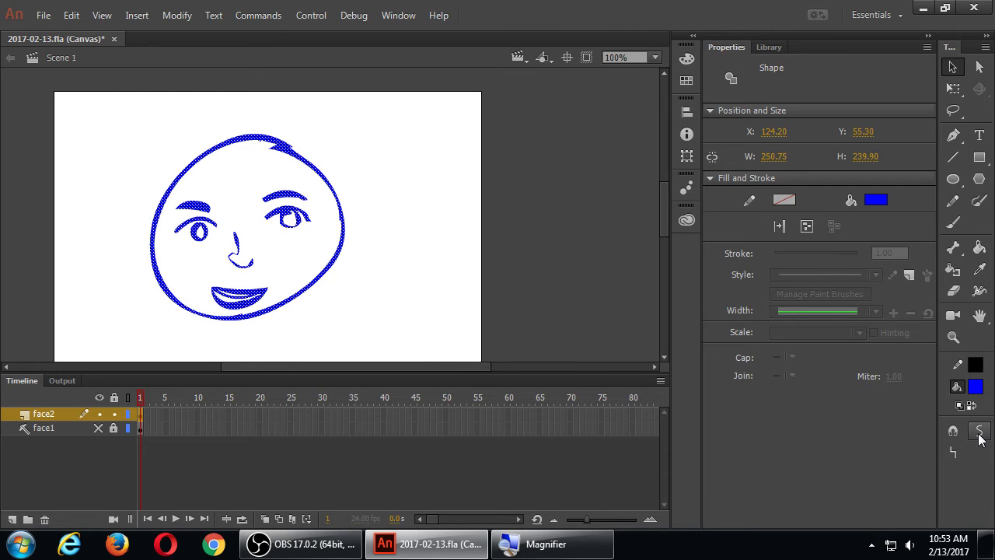
pyautogui.click(425, 271)
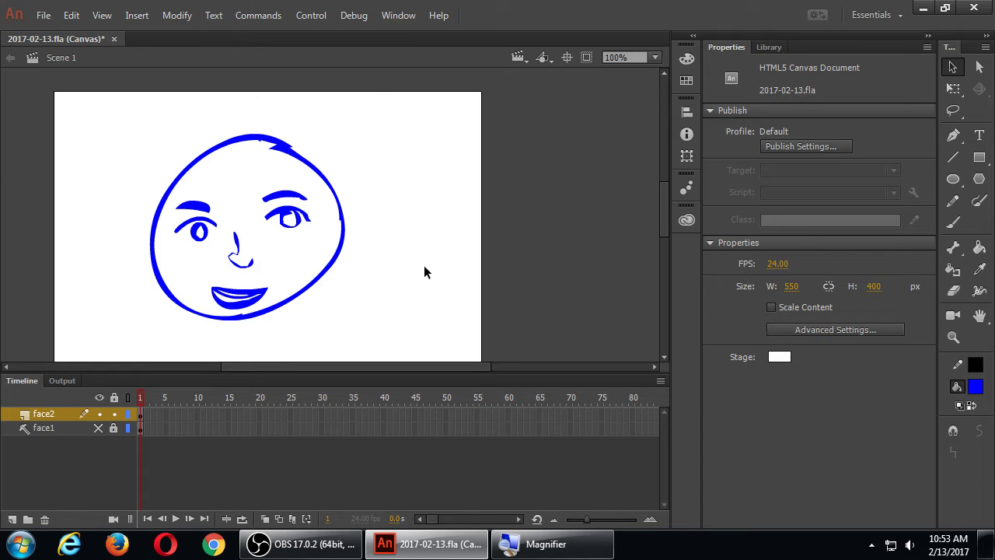
# - Smooth only the eye on the right side of the face, undo the last smoothing pass, and deselect it
pyautogui.click(283, 215)
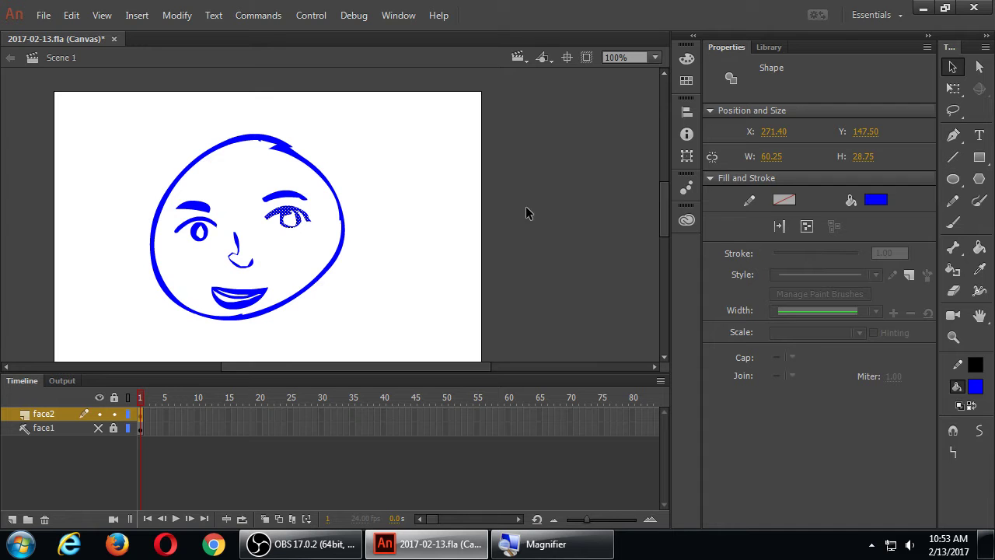
pyautogui.click(977, 429)
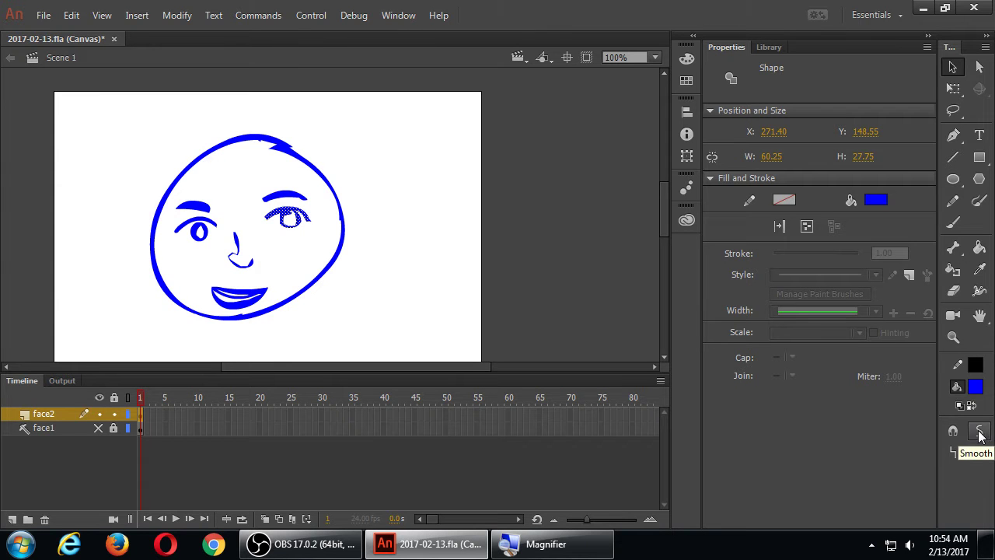
pyautogui.click(357, 298)
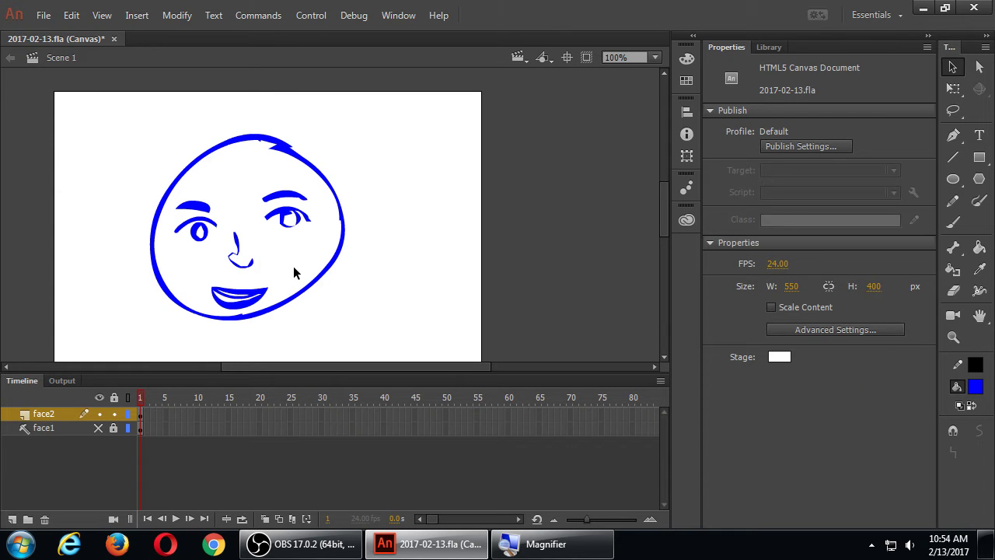
pyautogui.hotkey('ctrl', 'z')
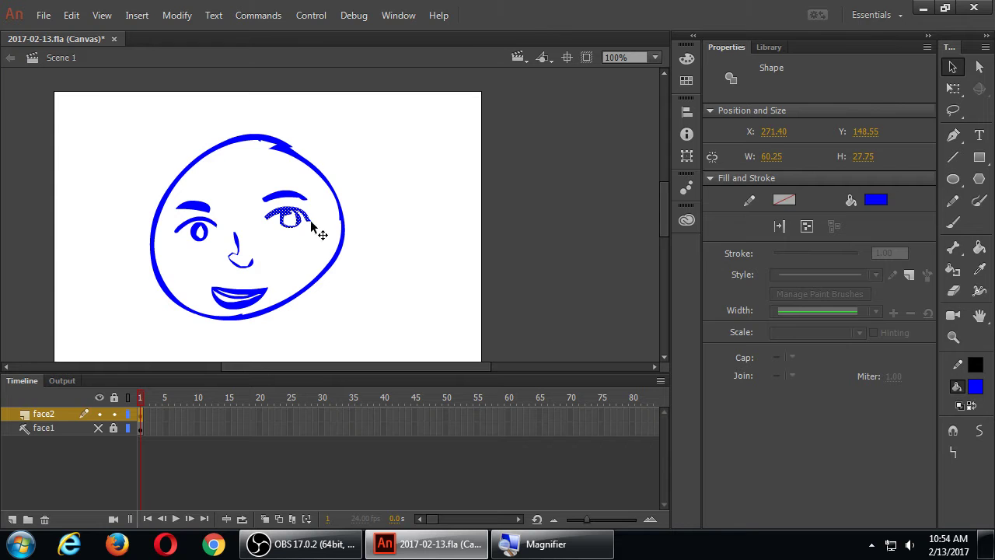
pyautogui.click(327, 247)
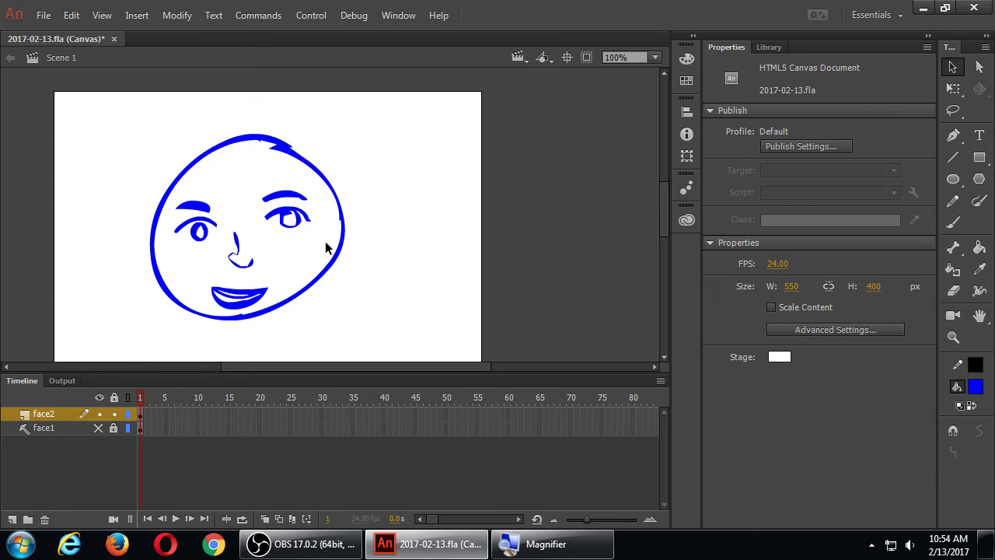
# - Check the smoothed facial features up close and save the document
pyautogui.hotkey('ctrl', '=')
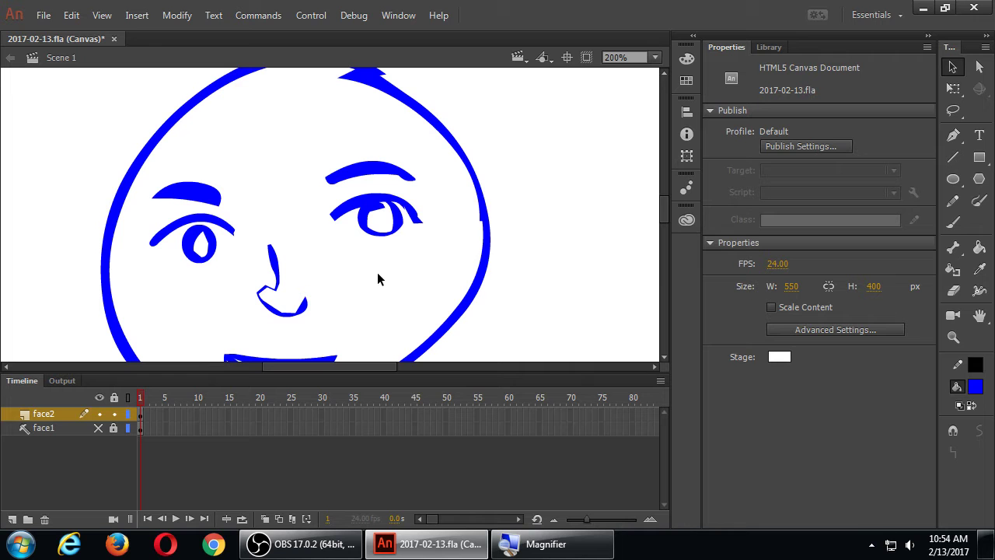
pyautogui.hotkey('ctrl', 's')
pyautogui.scroll(-3, 349, 296)
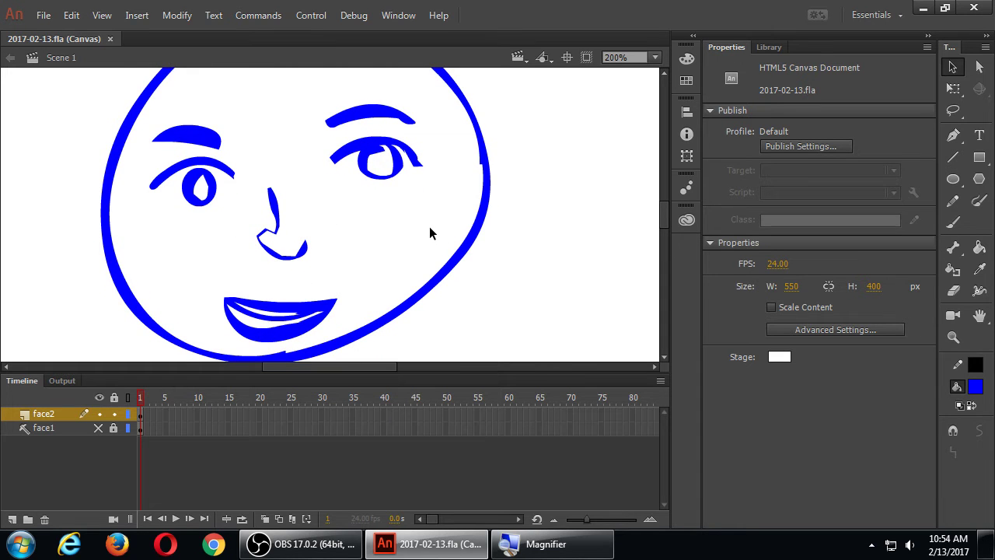
# - Try straightening the entire face drawing repeatedly, undo the straightening, and clear the selection
pyautogui.hotkey('ctrl', '1')
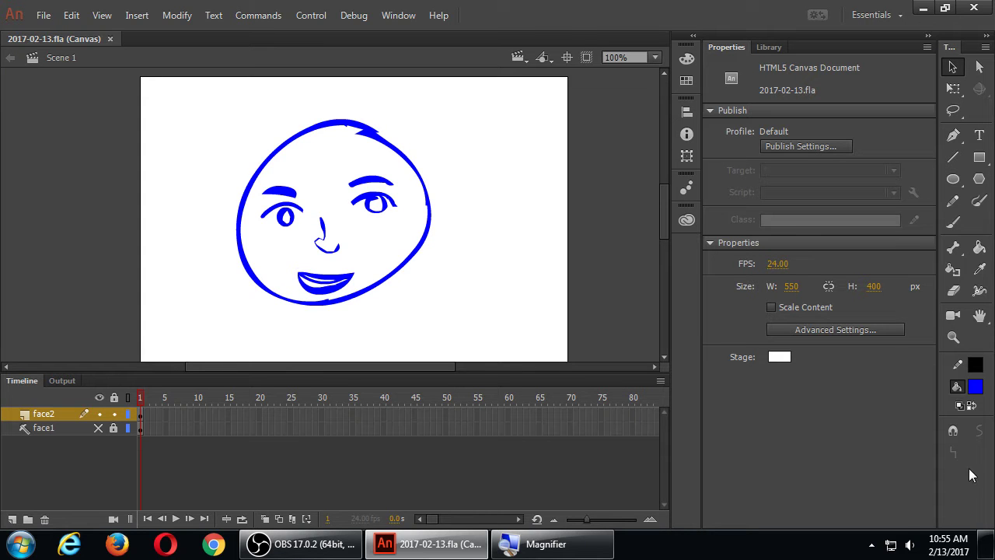
pyautogui.moveTo(178, 91)
pyautogui.mouseDown()
pyautogui.moveTo(570, 357)
pyautogui.moveTo(538, 333)
pyautogui.mouseUp()
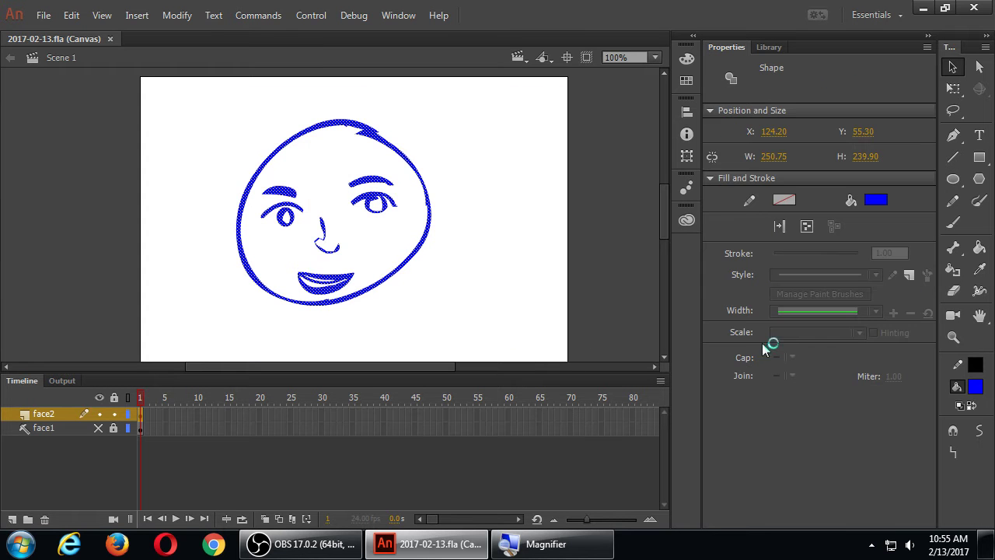
pyautogui.click(956, 457)
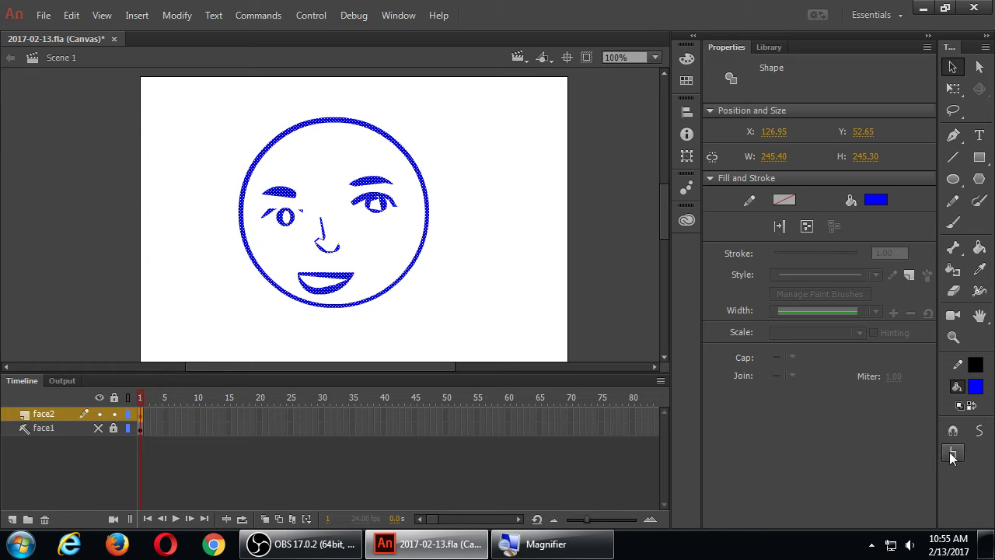
pyautogui.click(344, 294)
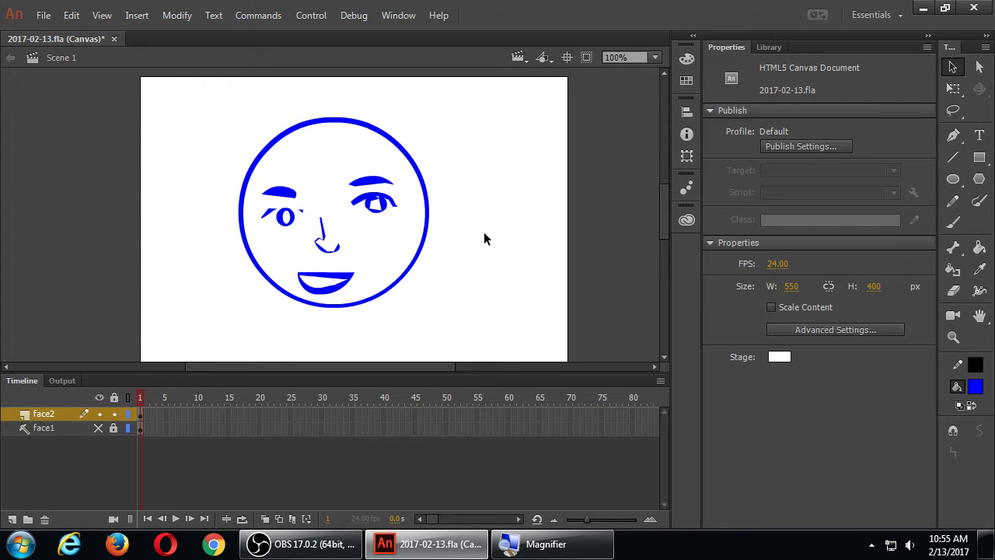
pyautogui.hotkey('ctrl', 'a')
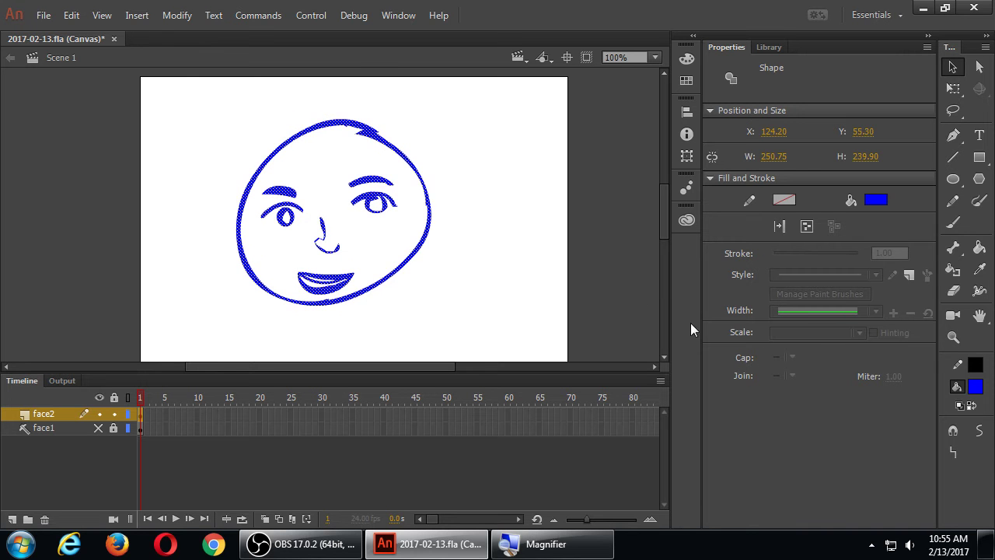
pyautogui.click(952, 453)
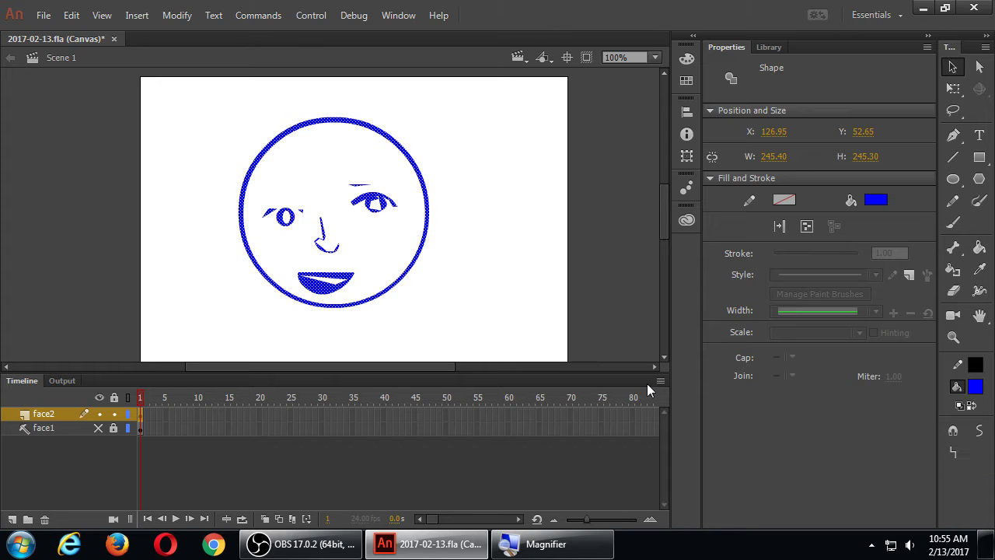
pyautogui.hotkey('ctrl', 'z')
pyautogui.hotkey('ctrl', 'z')
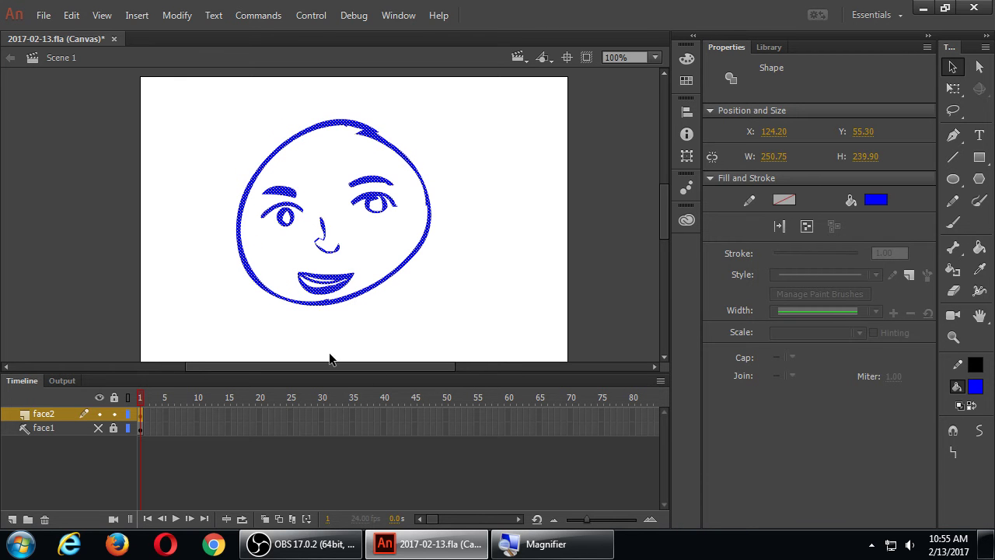
pyautogui.click(475, 289)
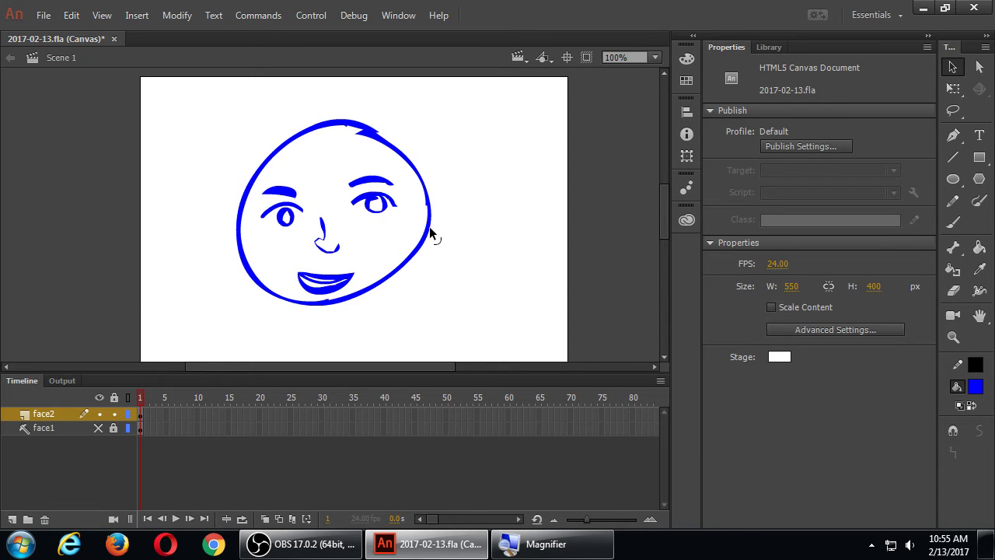
# - Try straightening only the face's outer outline, undo it, and deselect the outline
pyautogui.click(430, 226)
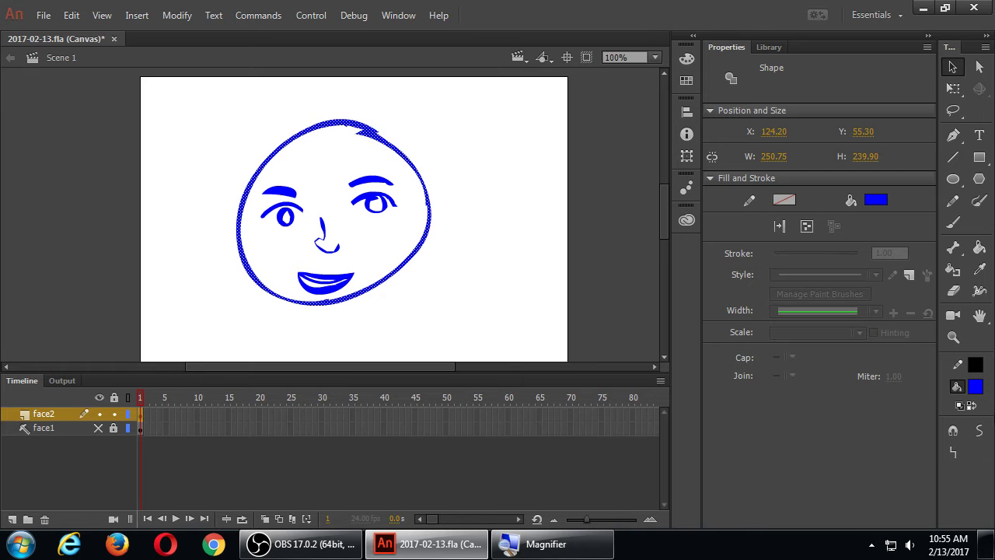
pyautogui.click(954, 453)
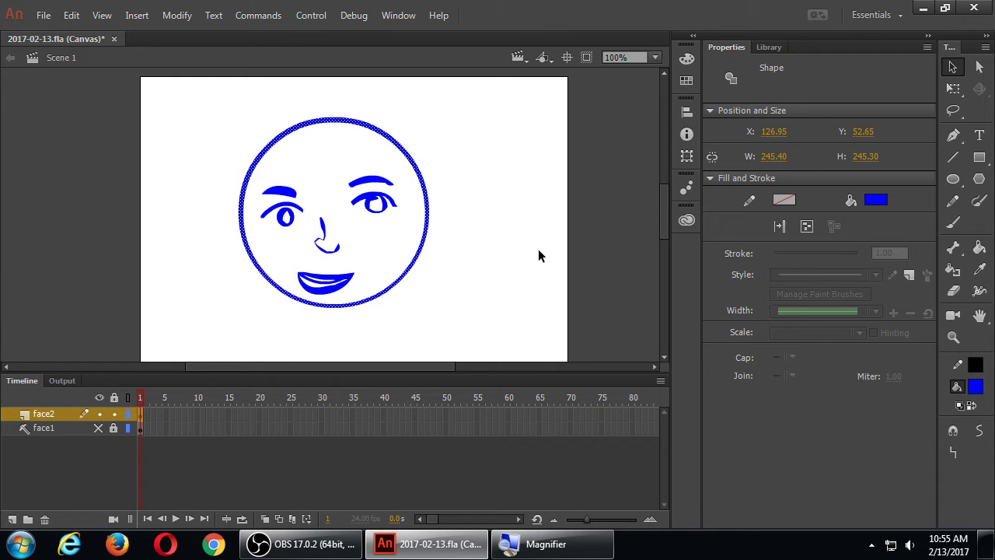
pyautogui.hotkey('ctrl', 'z')
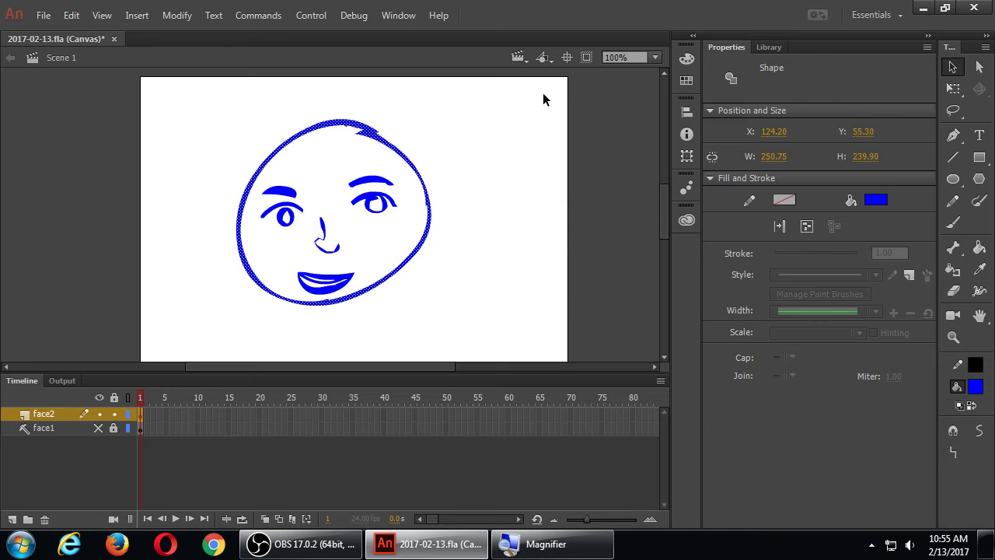
pyautogui.click(511, 169)
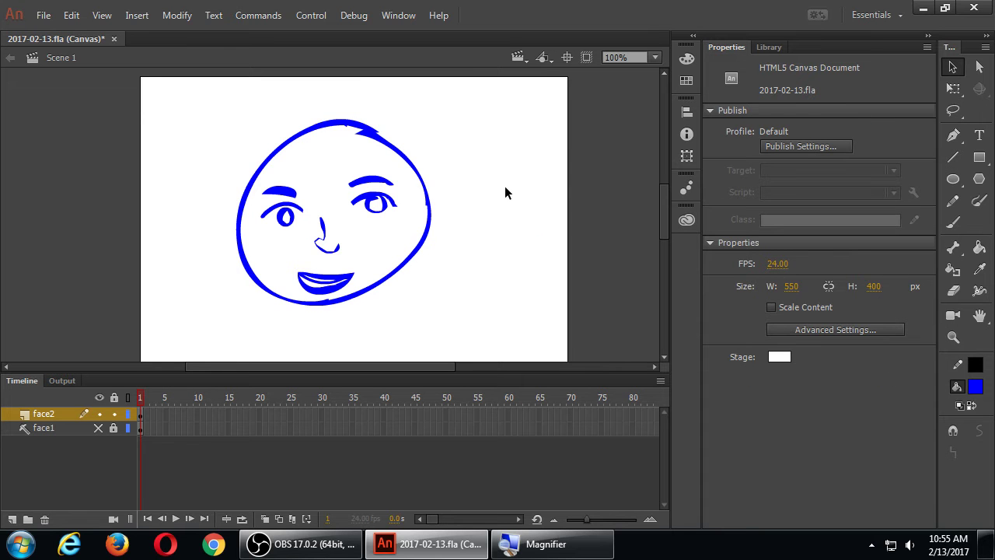
# - Save the document and open the full Color Picker for the Paint Bucket's fill color
pyautogui.hotkey('ctrl', 's')
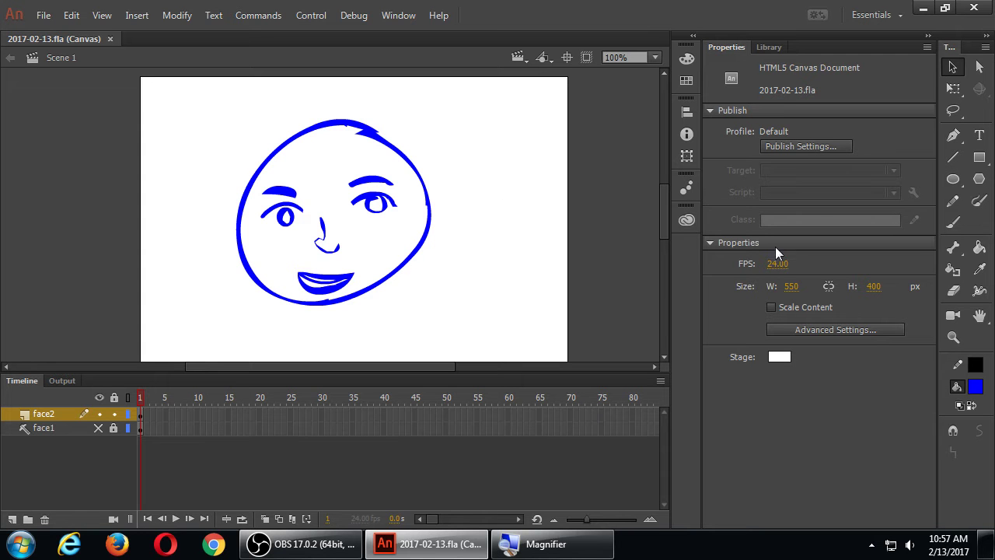
pyautogui.click(980, 248)
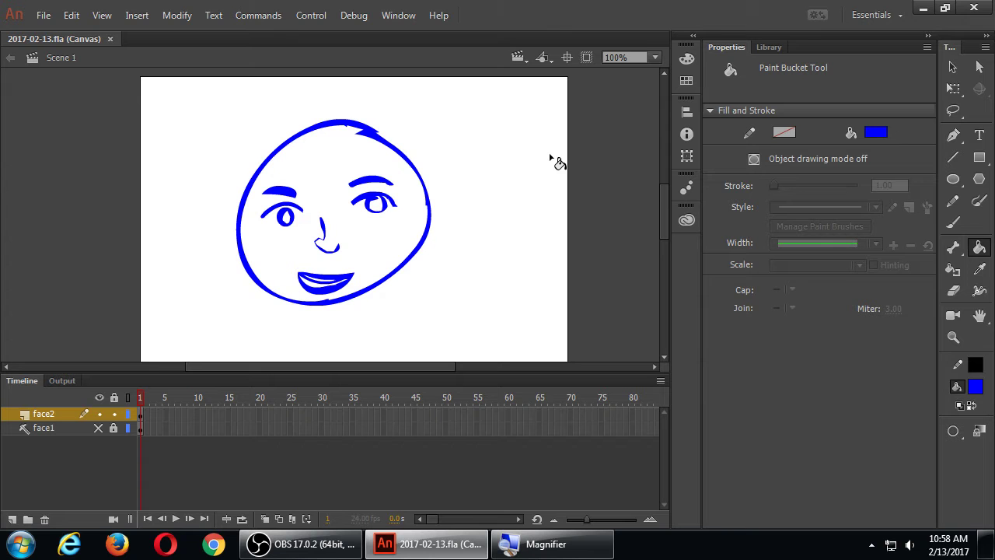
pyautogui.click(874, 132)
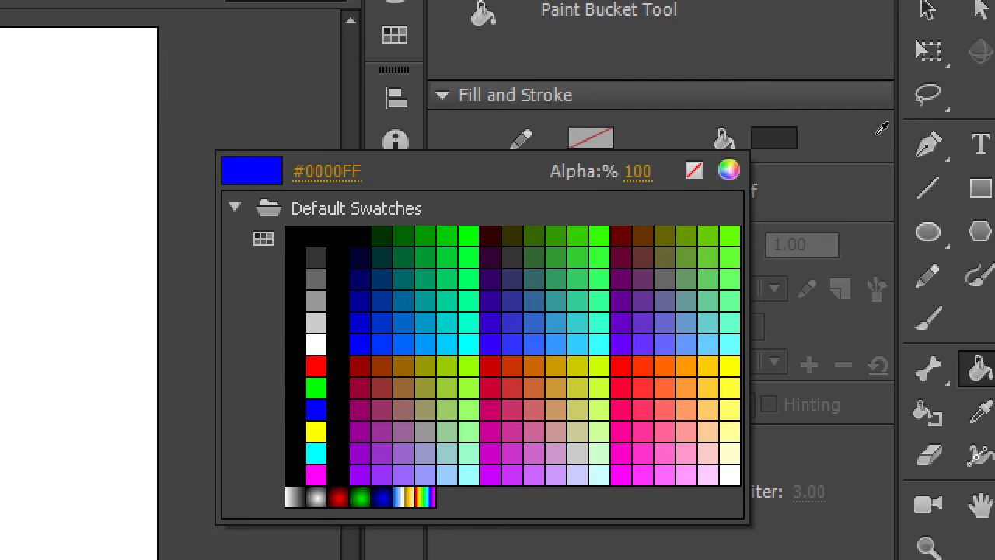
pyautogui.click(647, 268)
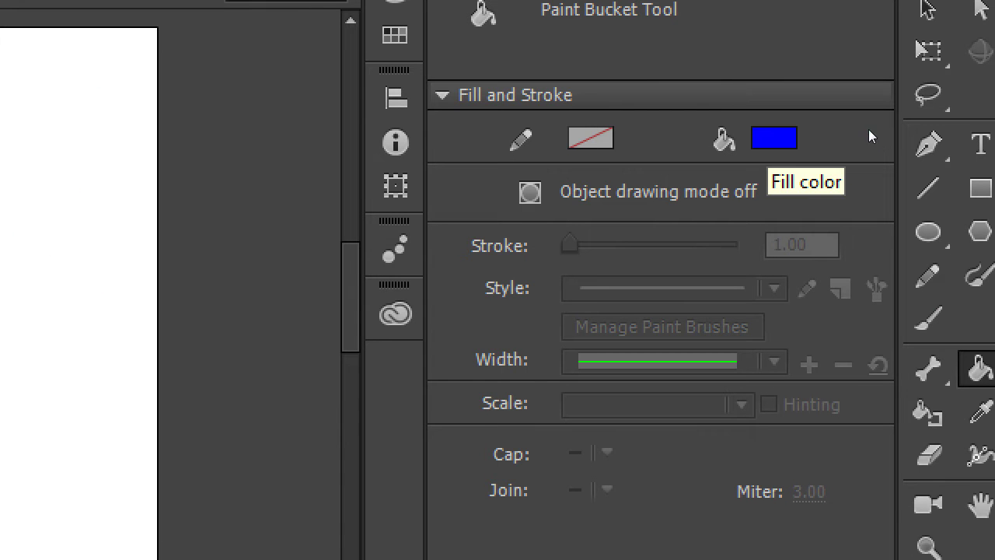
pyautogui.click(774, 137)
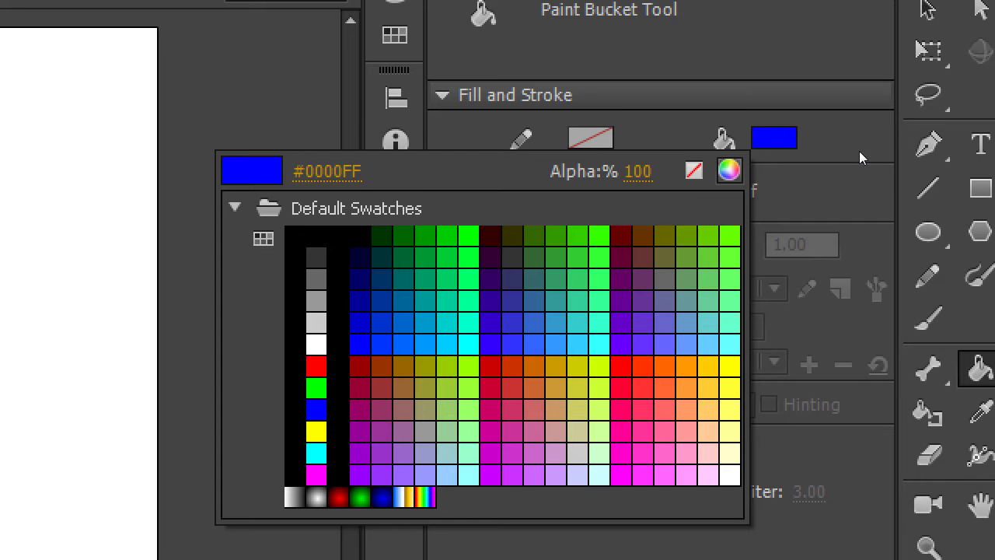
pyautogui.click(729, 170)
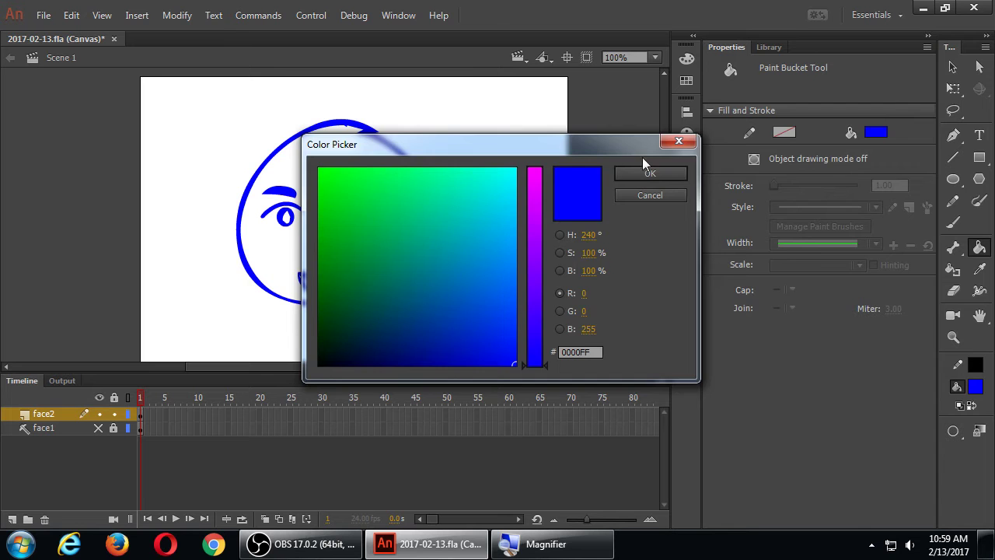
pyautogui.moveTo(202, 169); pyautogui.dragTo(680, 160)
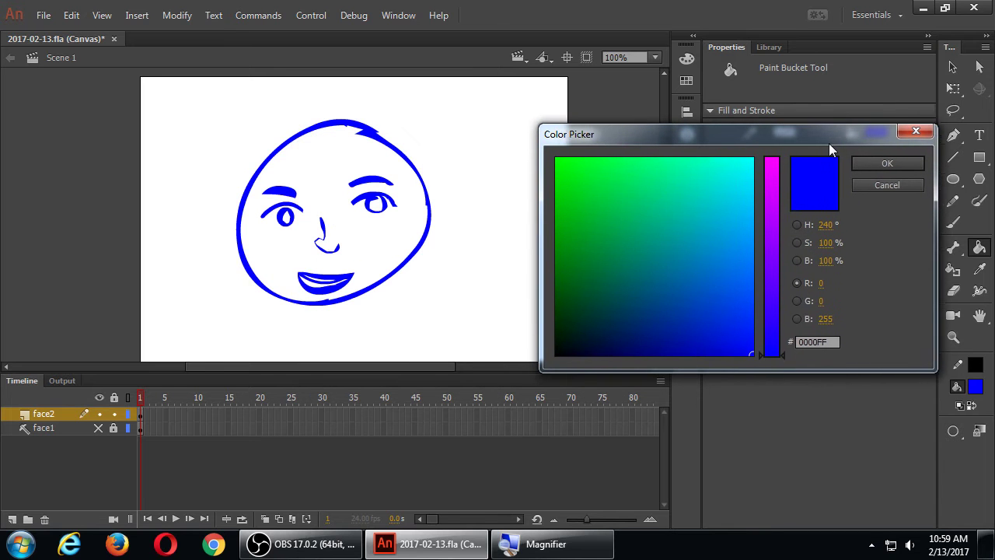
pyautogui.moveTo(829, 143); pyautogui.dragTo(833, 144)
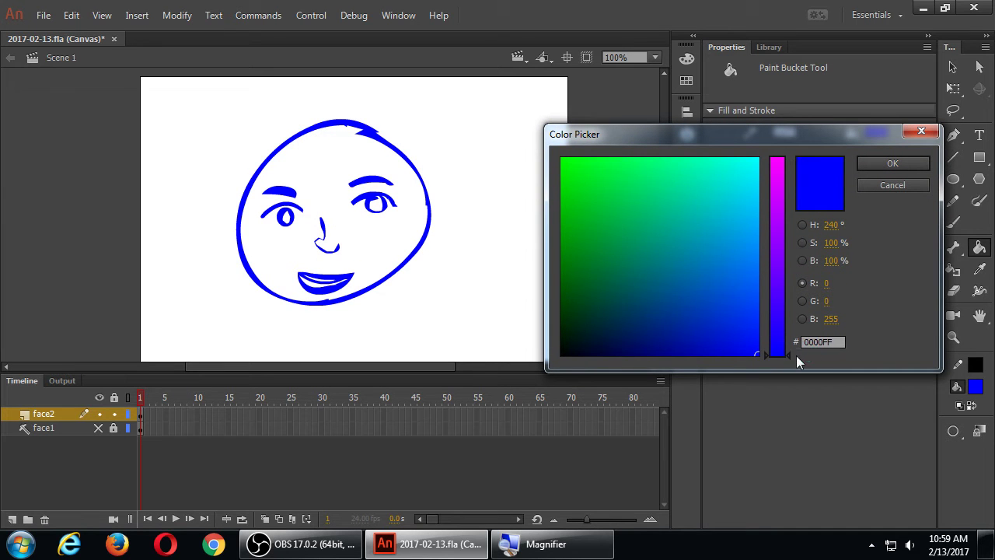
# - Raise the fill color's red component to 235 and sample several orange and yellow tones
pyautogui.moveTo(785, 354); pyautogui.dragTo(785, 172)
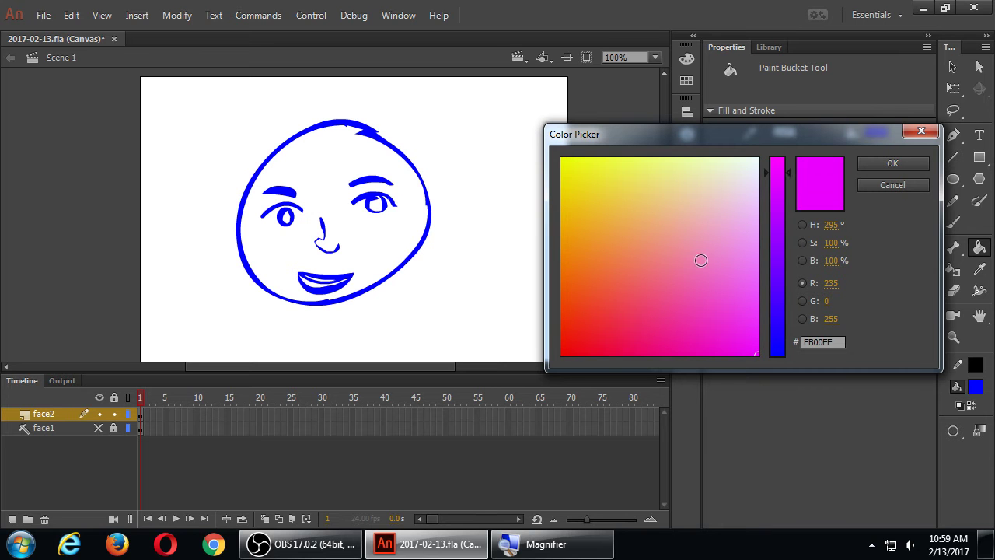
pyautogui.click(701, 259)
pyautogui.click(698, 182)
pyautogui.click(675, 217)
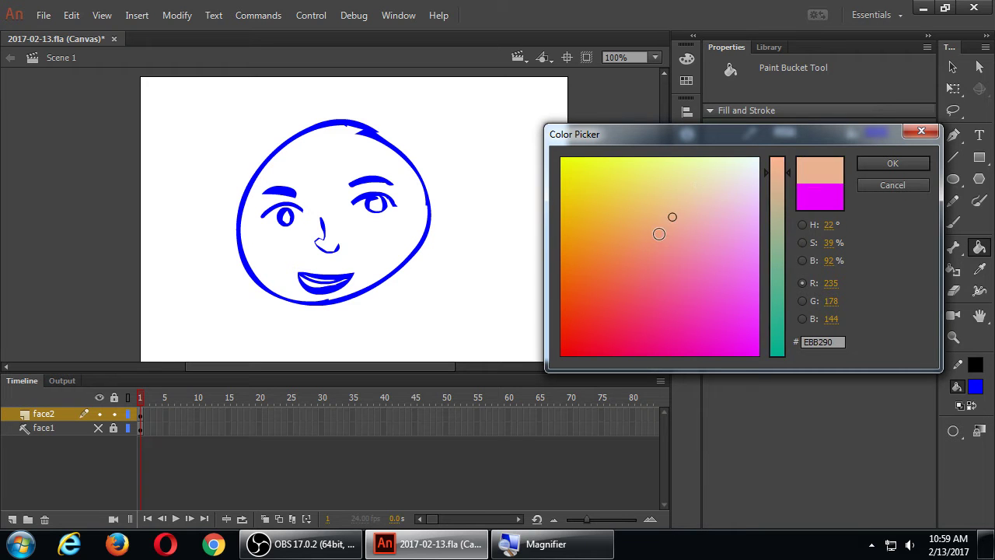
pyautogui.click(654, 230)
pyautogui.click(636, 187)
pyautogui.click(662, 198)
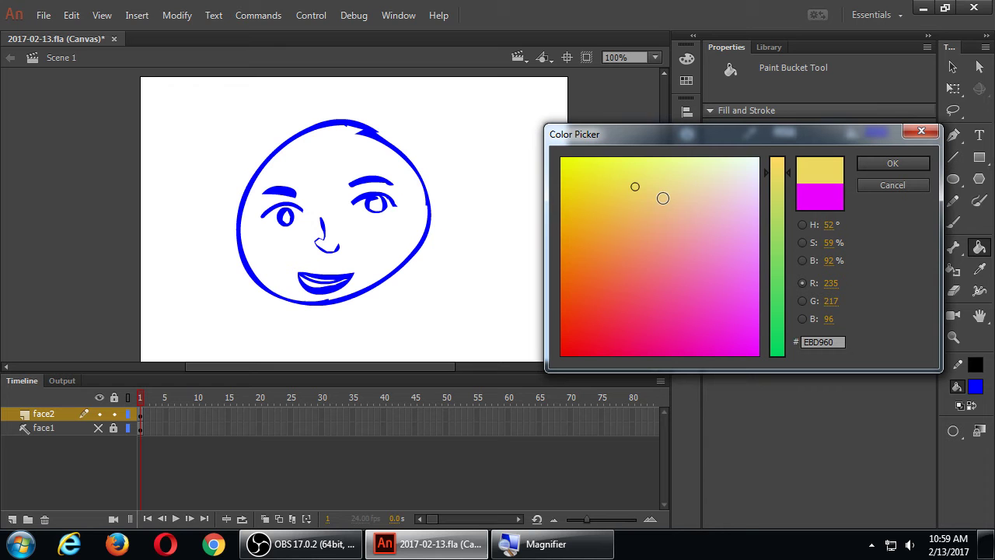
# - Lower the fill color's red component to 218 and choose the light beige DAC8A9
pyautogui.click(783, 181)
pyautogui.click(789, 186)
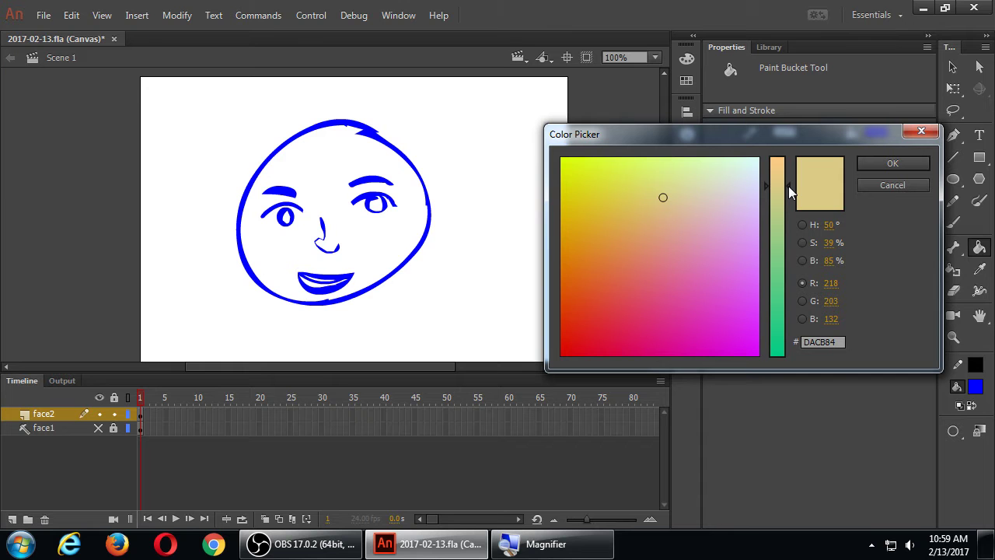
pyautogui.click(668, 196)
pyautogui.click(670, 210)
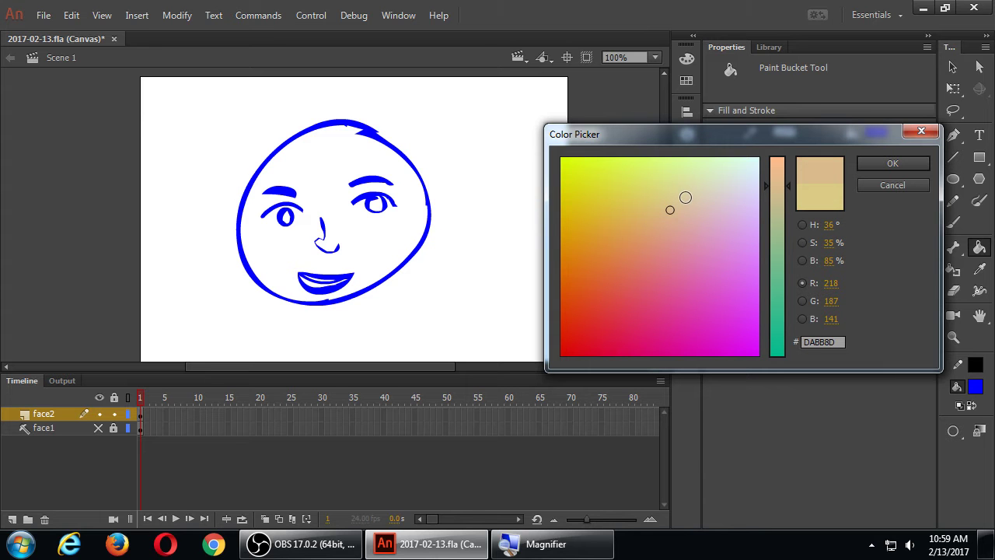
pyautogui.click(693, 201)
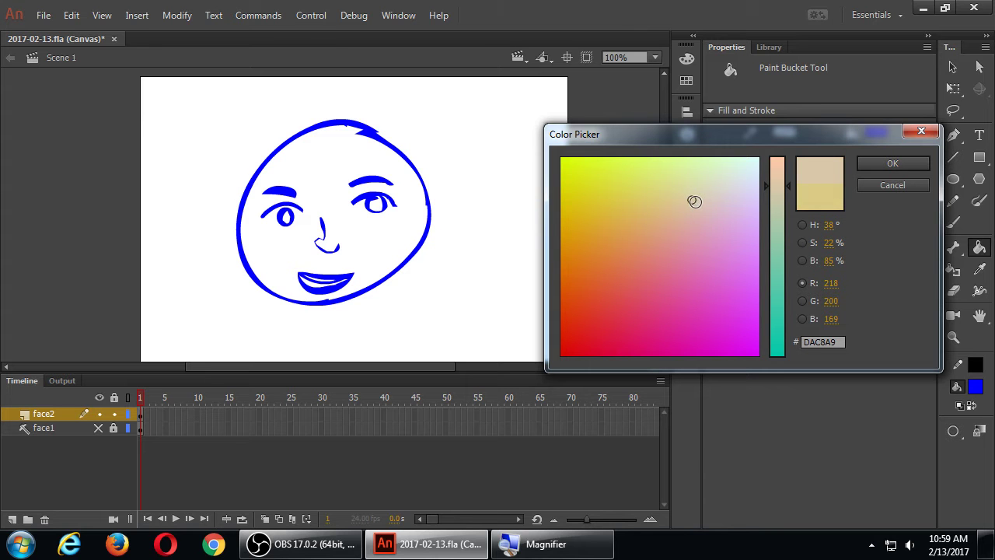
# - Adjust the beige by component, setting its brightness to 91% and its saturation to 18%
pyautogui.click(802, 260)
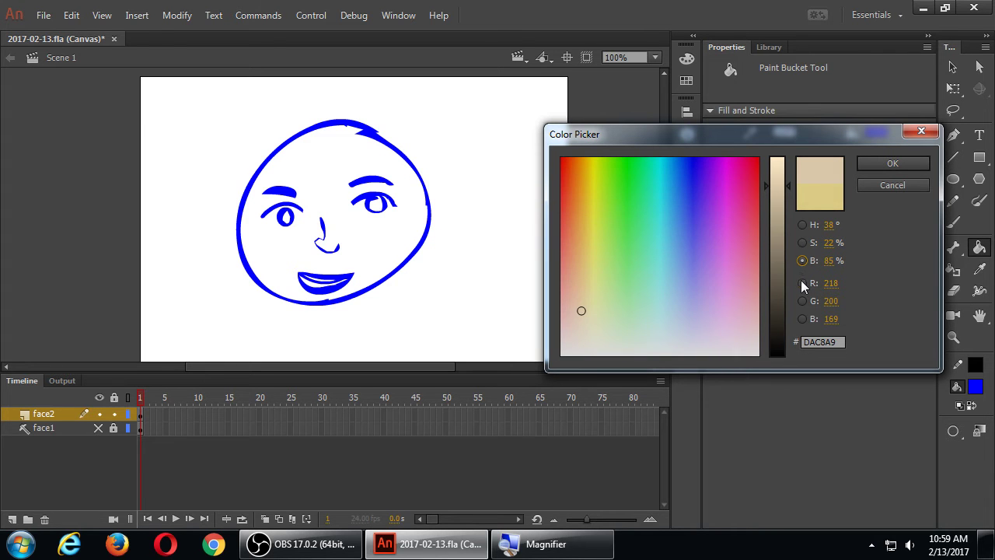
pyautogui.click(802, 283)
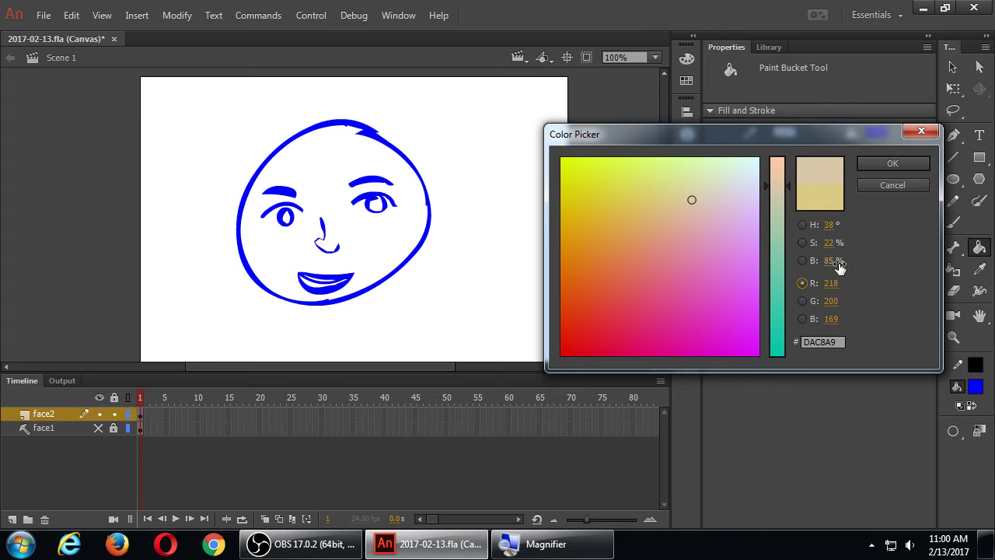
pyautogui.click(803, 261)
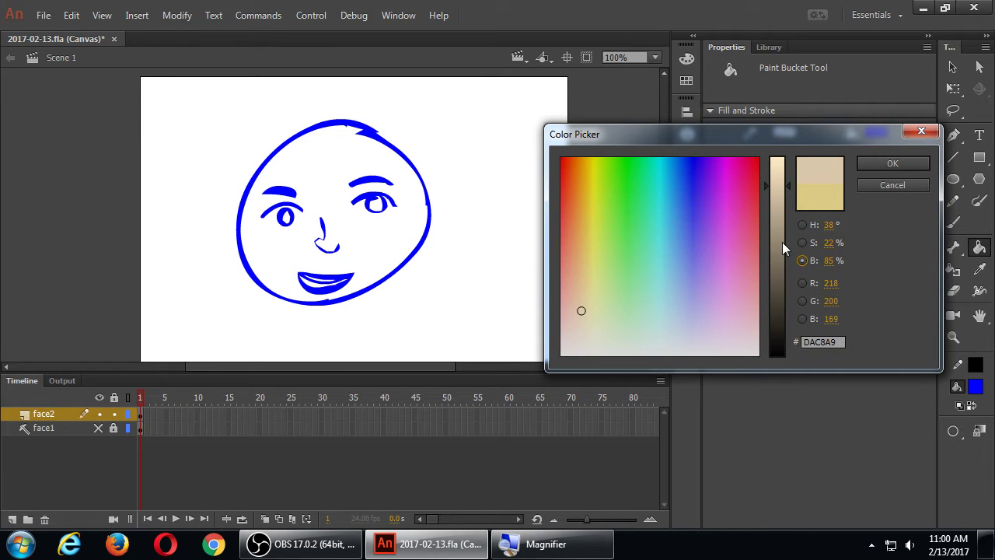
pyautogui.moveTo(789, 182)
pyautogui.mouseDown()
pyautogui.moveTo(788, 286)
pyautogui.moveTo(784, 175)
pyautogui.mouseUp()
pyautogui.click(804, 242)
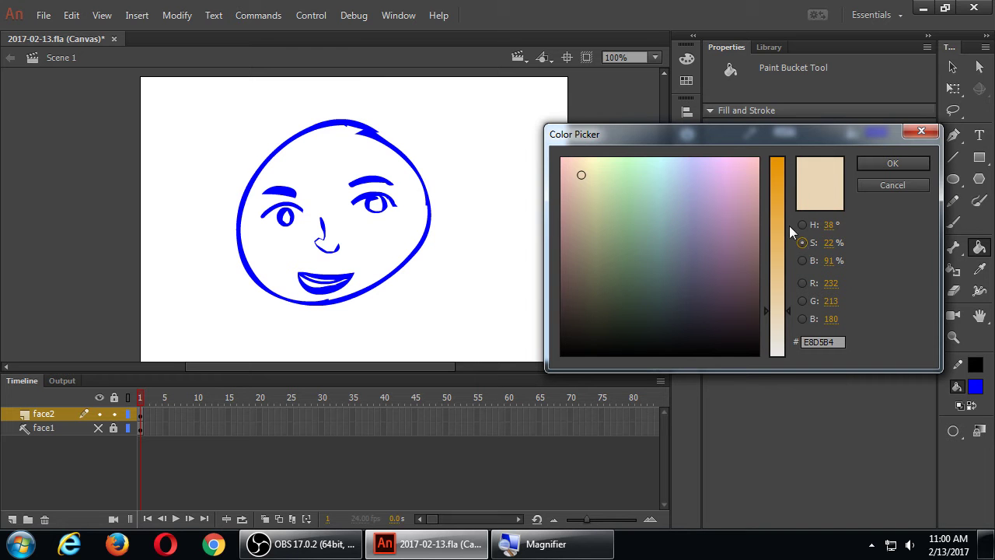
pyautogui.moveTo(791, 312)
pyautogui.mouseDown()
pyautogui.moveTo(791, 335)
pyautogui.moveTo(784, 175)
pyautogui.moveTo(785, 321)
pyautogui.mouseUp()
# - Vary the beige at a fixed hue to D0BEA0, accept it as fill color, and fill the face's skin area with it
pyautogui.click(803, 225)
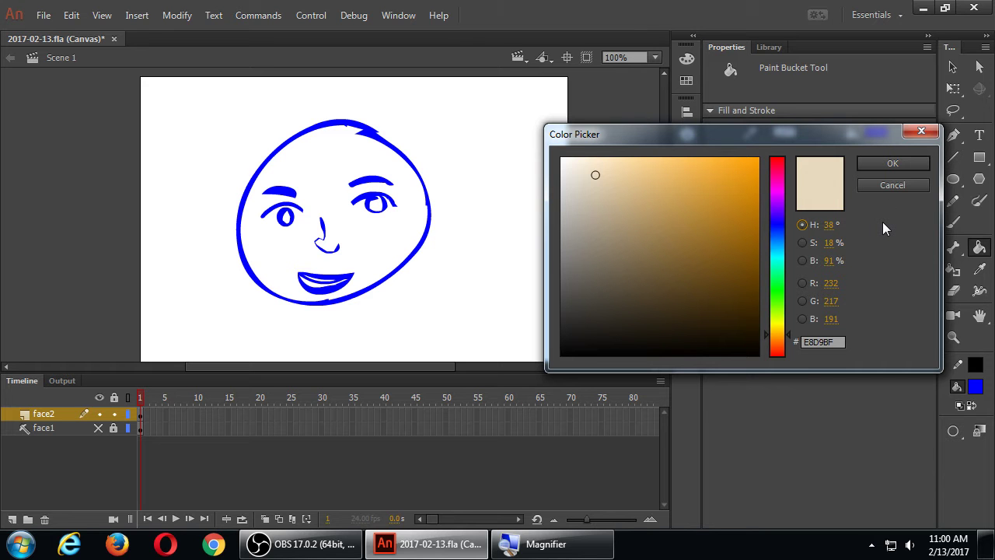
pyautogui.moveTo(811, 137)
pyautogui.mouseDown()
pyautogui.moveTo(814, 157)
pyautogui.moveTo(820, 136)
pyautogui.mouseUp()
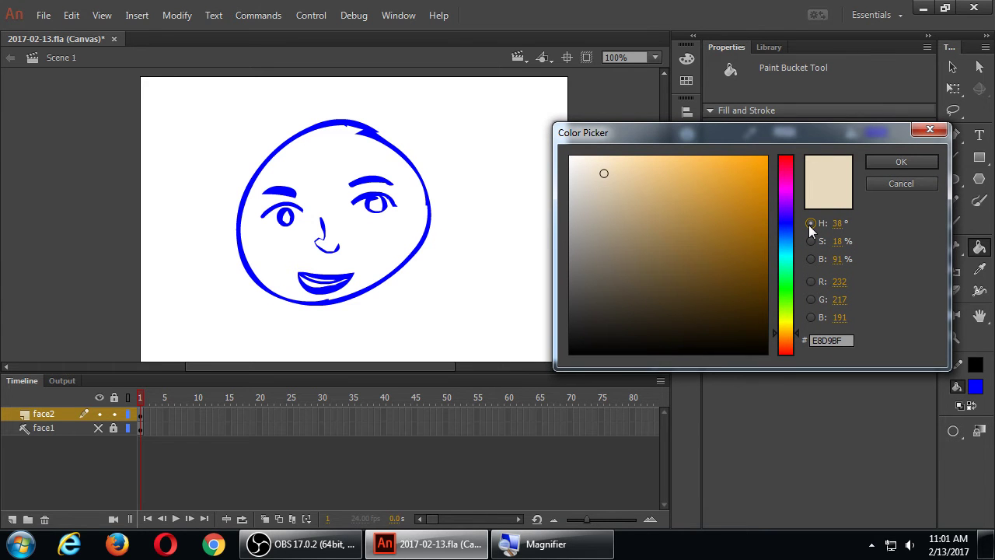
pyautogui.click(623, 185)
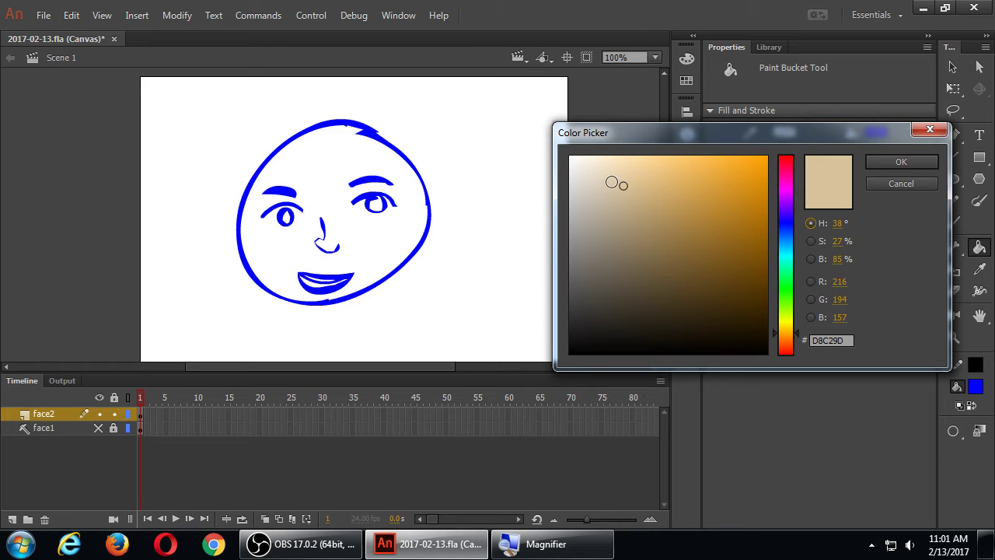
pyautogui.moveTo(623, 136); pyautogui.dragTo(602, 134)
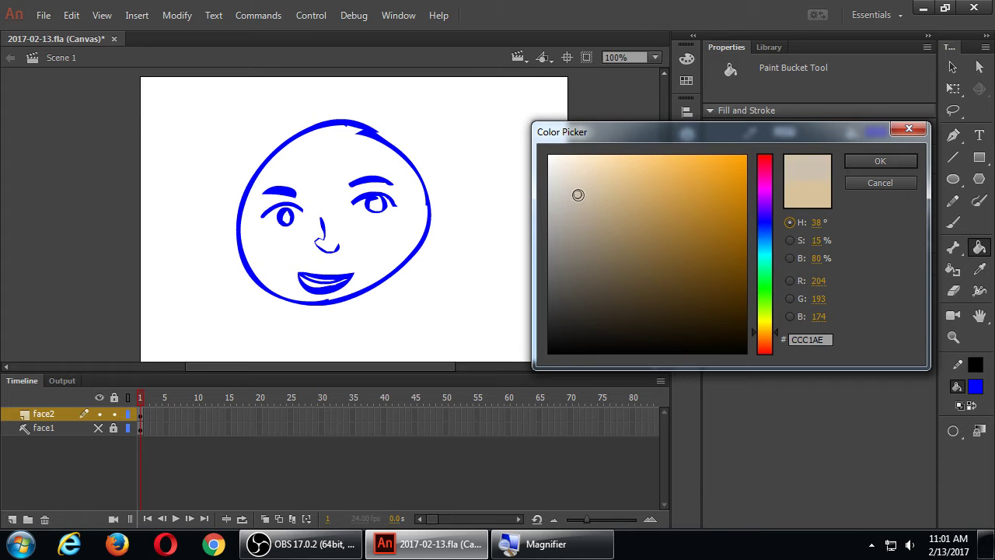
pyautogui.click(611, 183)
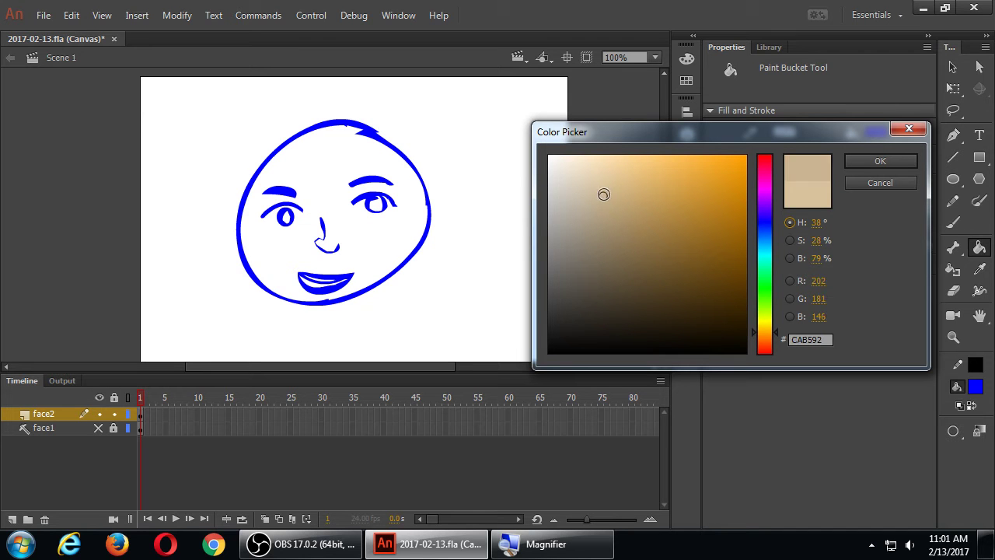
pyautogui.click(601, 181)
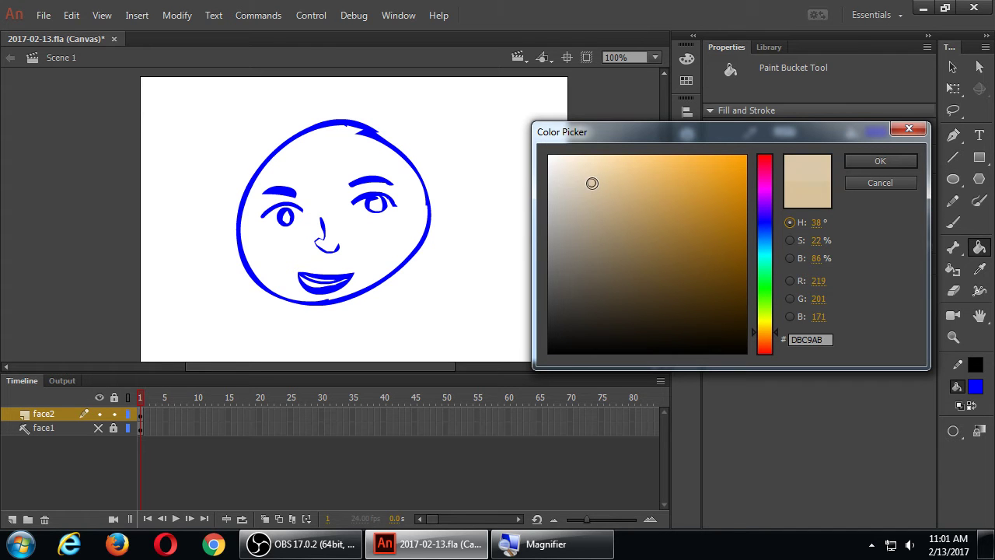
pyautogui.click(594, 192)
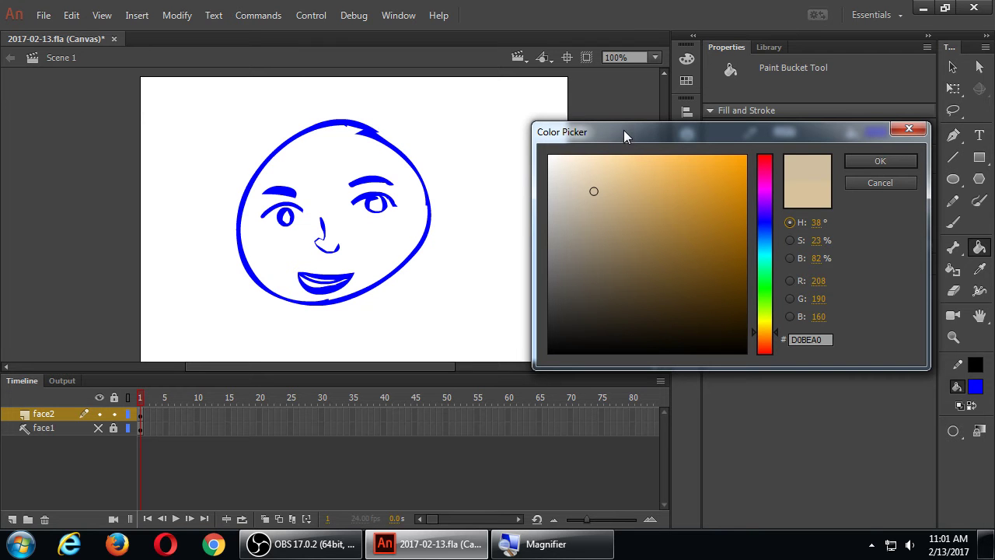
pyautogui.moveTo(624, 131); pyautogui.dragTo(616, 182)
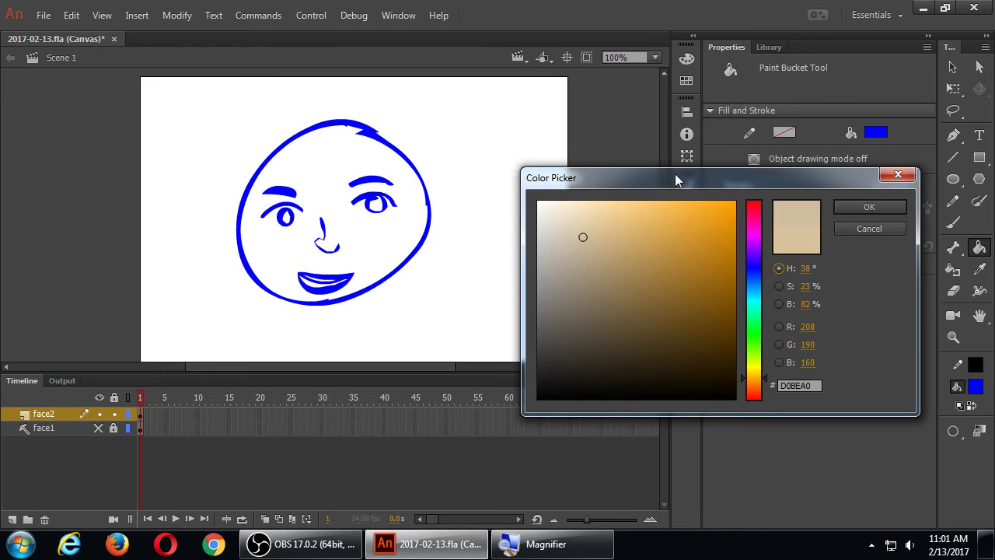
pyautogui.moveTo(676, 178); pyautogui.dragTo(655, 140)
pyautogui.click(841, 168)
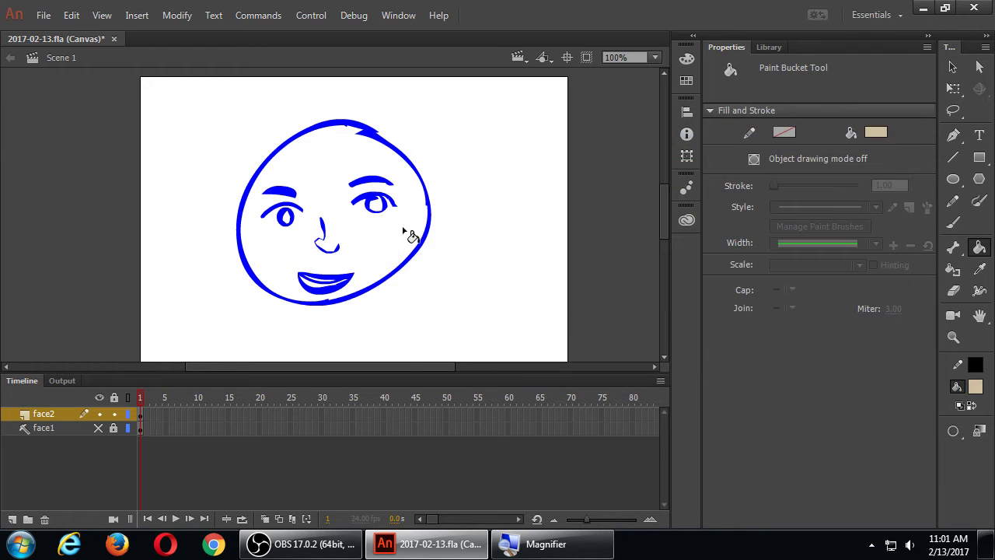
pyautogui.click(374, 243)
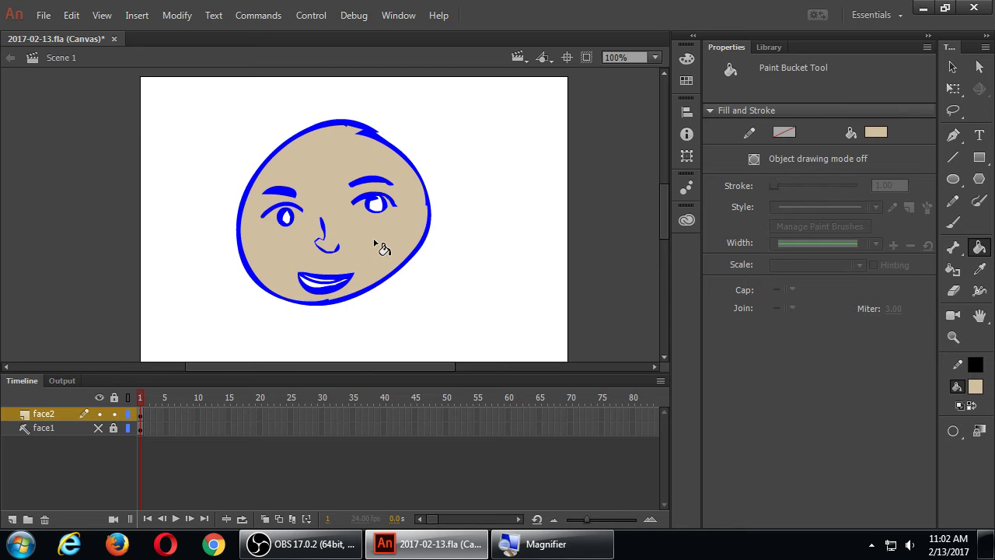
# - Switch to the Brush tool with a white fill color for painting around the eyes
pyautogui.hotkey('ctrl', '=')
pyautogui.hotkey('ctrl', '=')
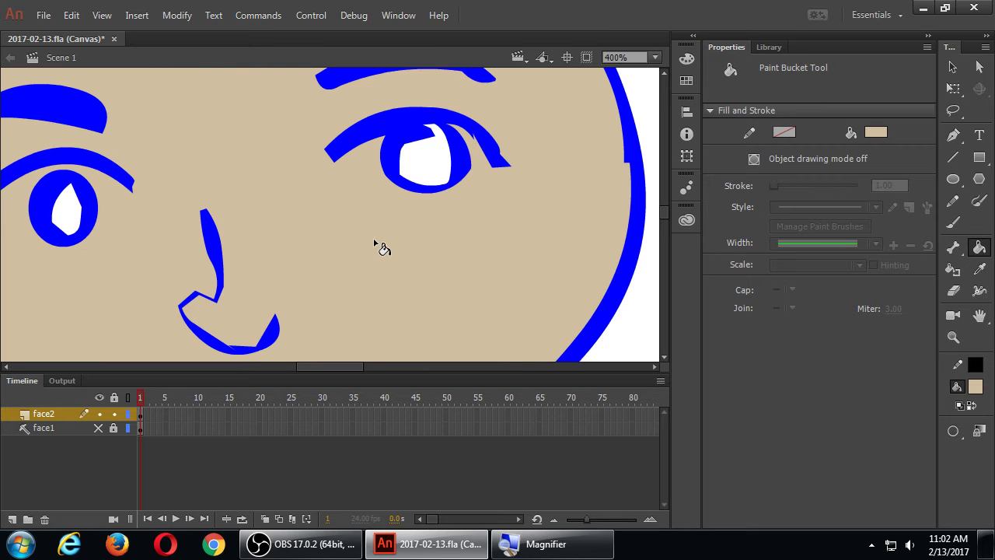
pyautogui.moveTo(318, 236); pyautogui.dragTo(418, 224)
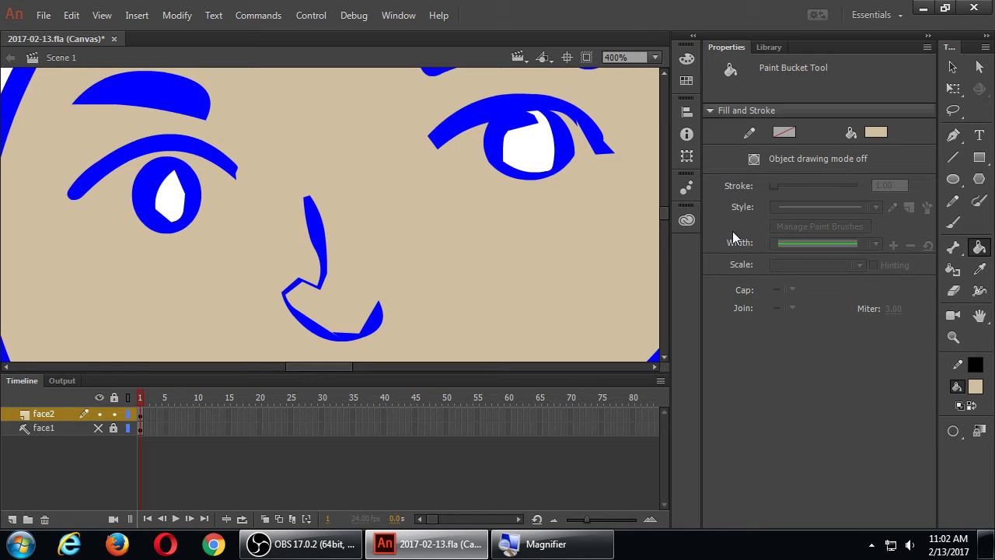
pyautogui.click(951, 222)
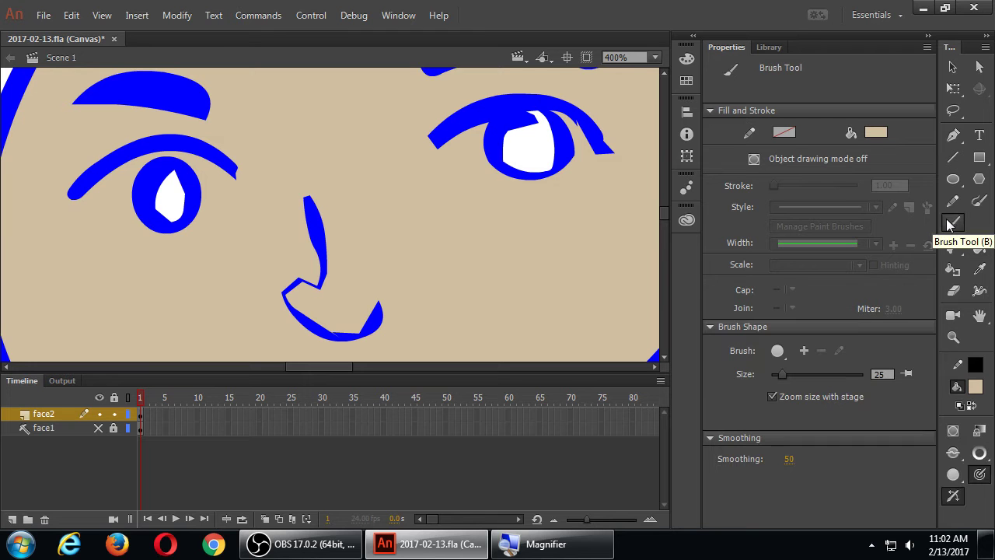
pyautogui.click(877, 134)
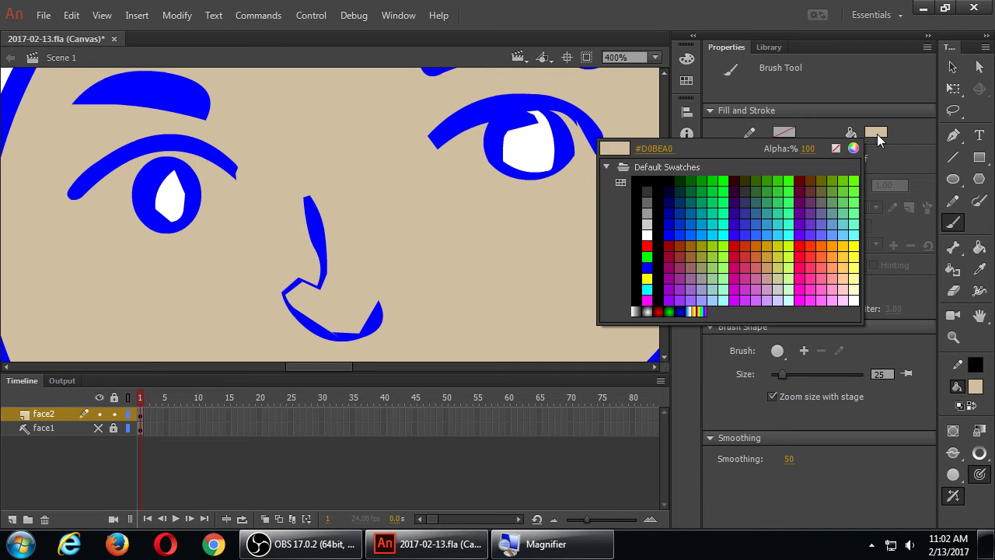
pyautogui.click(650, 233)
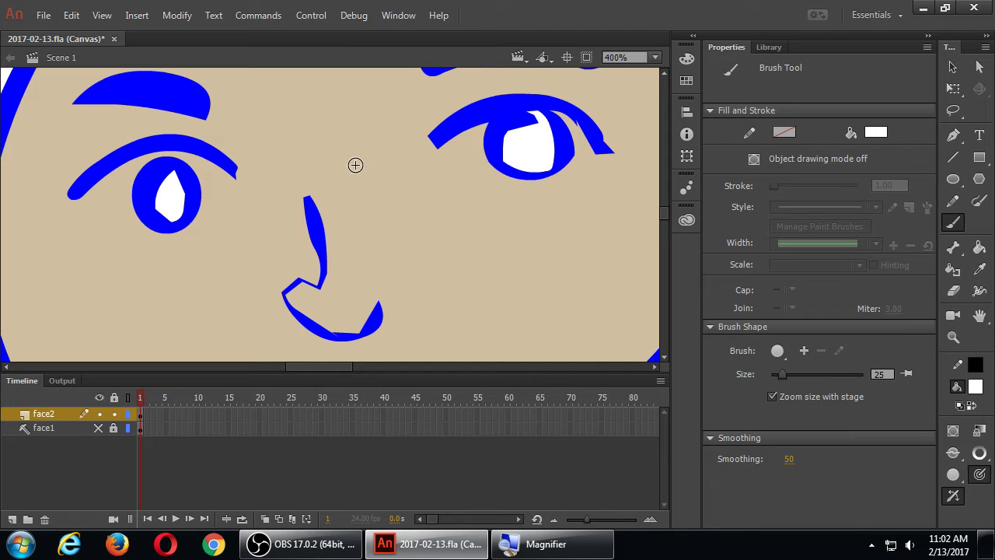
# - Outline the lower edge of the eye on the right side of the face in white with brush size 10, and fill the enclosed area white
pyautogui.moveTo(439, 143); pyautogui.dragTo(494, 199)
pyautogui.hotkey('ctrl', 'z')
pyautogui.press('p')
pyautogui.press('b')
pyautogui.press('[')
pyautogui.press('[')
pyautogui.press('[')
pyautogui.press('[')
pyautogui.press('[')
pyautogui.moveTo(440, 144)
pyautogui.mouseDown()
pyautogui.moveTo(486, 195)
pyautogui.moveTo(516, 199)
pyautogui.moveTo(596, 153)
pyautogui.mouseUp()
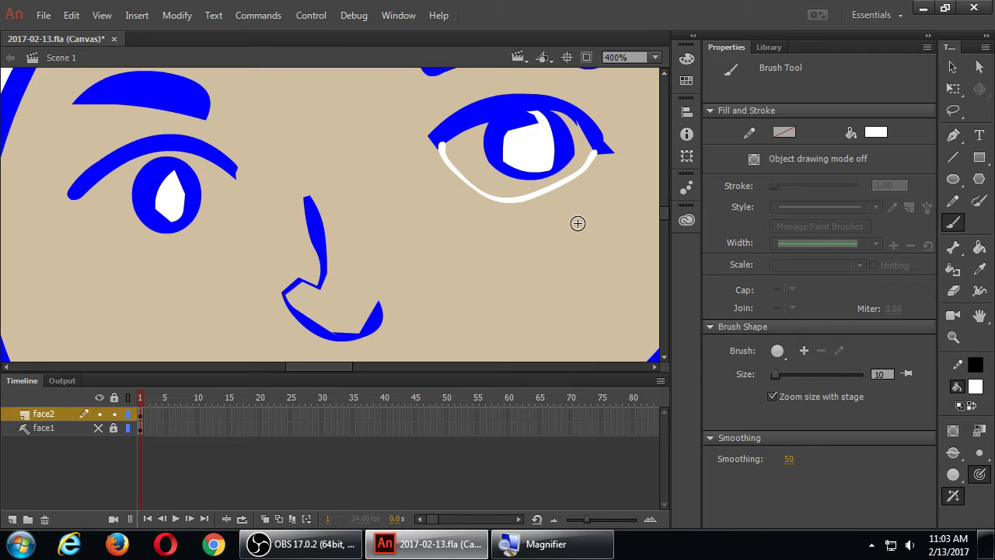
pyautogui.click(979, 246)
pyautogui.click(589, 162)
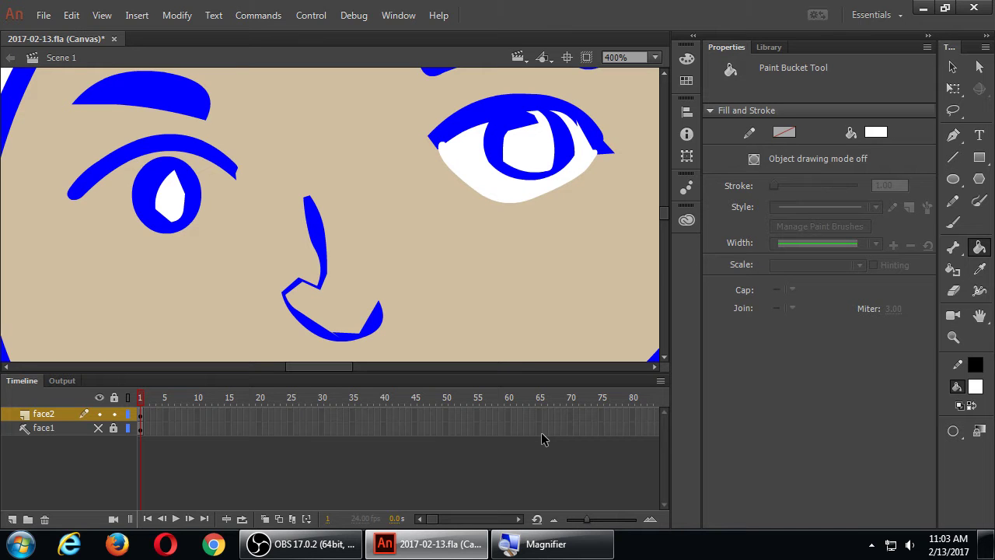
# - Outline the lower edge of the eye on the left side of the face in white with brush size 10, and fill the enclosed area white
pyautogui.press('b')
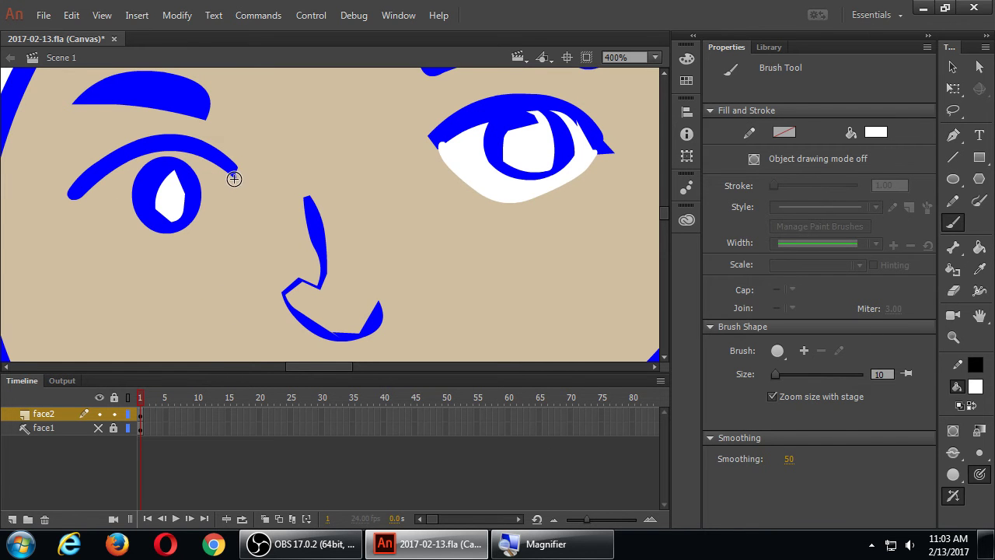
pyautogui.moveTo(234, 179)
pyautogui.mouseDown()
pyautogui.moveTo(170, 244)
pyautogui.moveTo(130, 238)
pyautogui.moveTo(74, 197)
pyautogui.mouseUp()
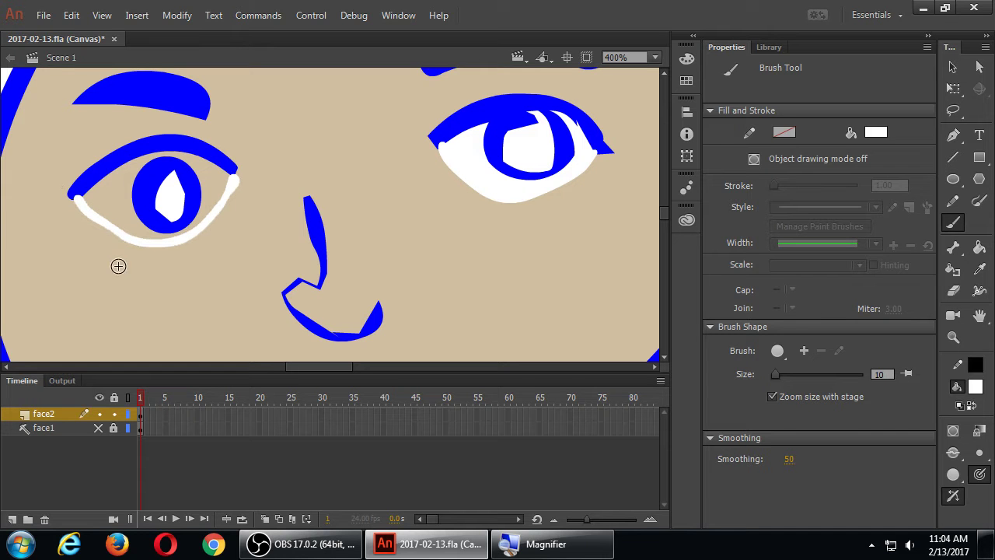
pyautogui.moveTo(301, 545)
pyautogui.click(979, 248)
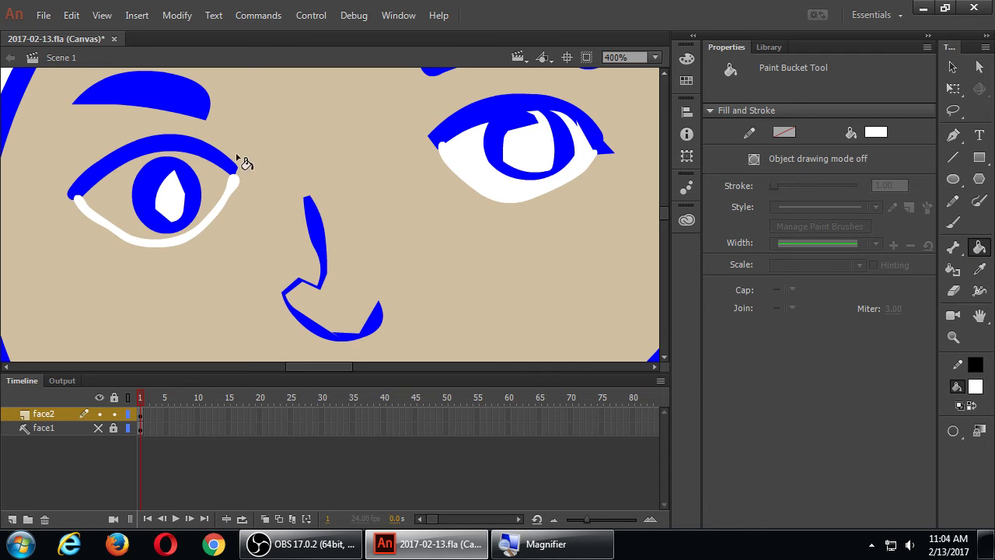
pyautogui.click(212, 185)
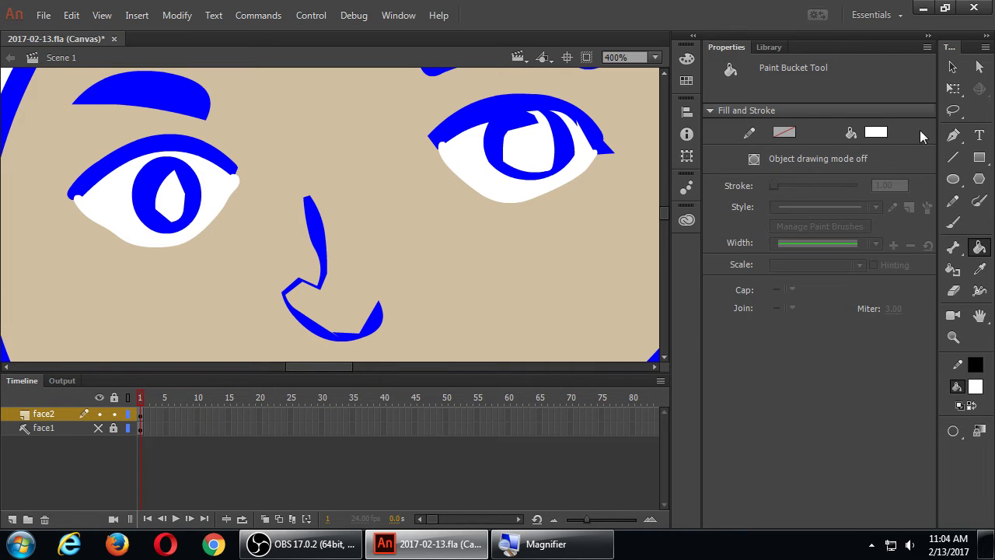
# - Fill the pupils of both eyes with dark gray and save the document
pyautogui.click(875, 132)
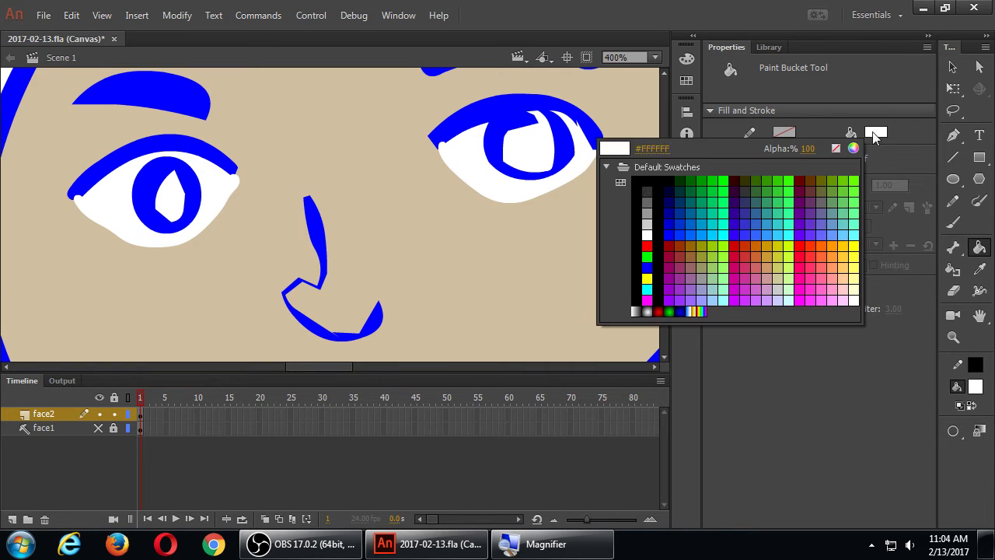
pyautogui.click(647, 192)
pyautogui.click(169, 195)
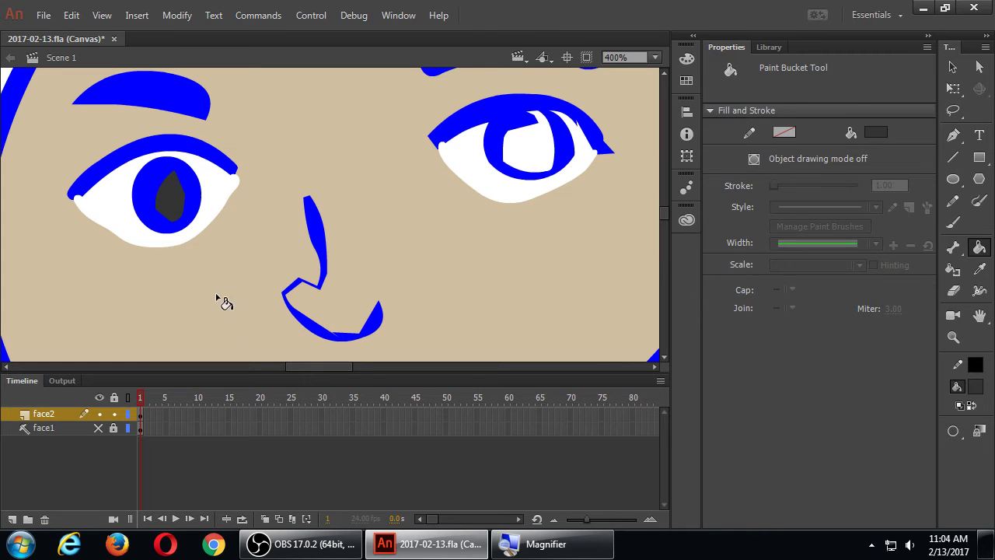
pyautogui.click(536, 152)
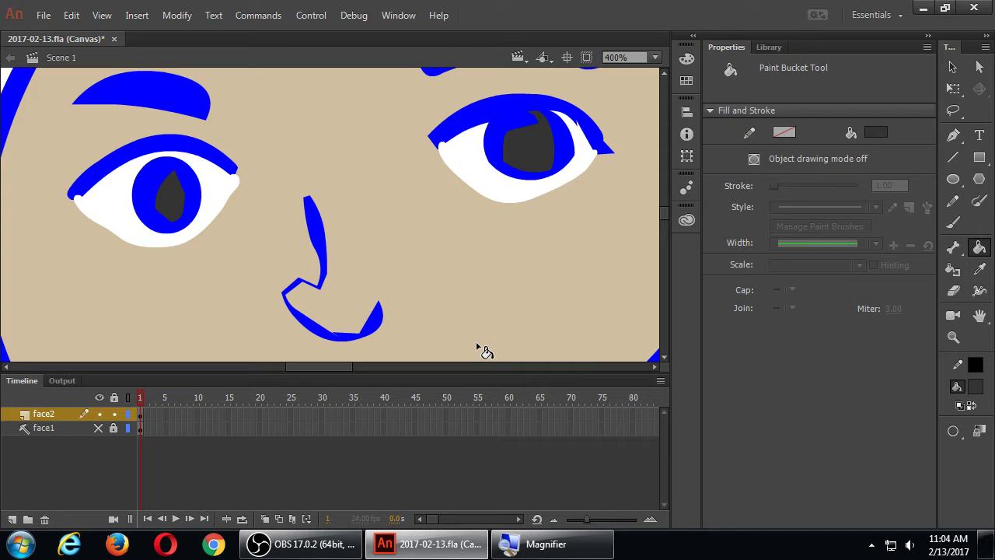
pyautogui.hotkey('ctrl', '-')
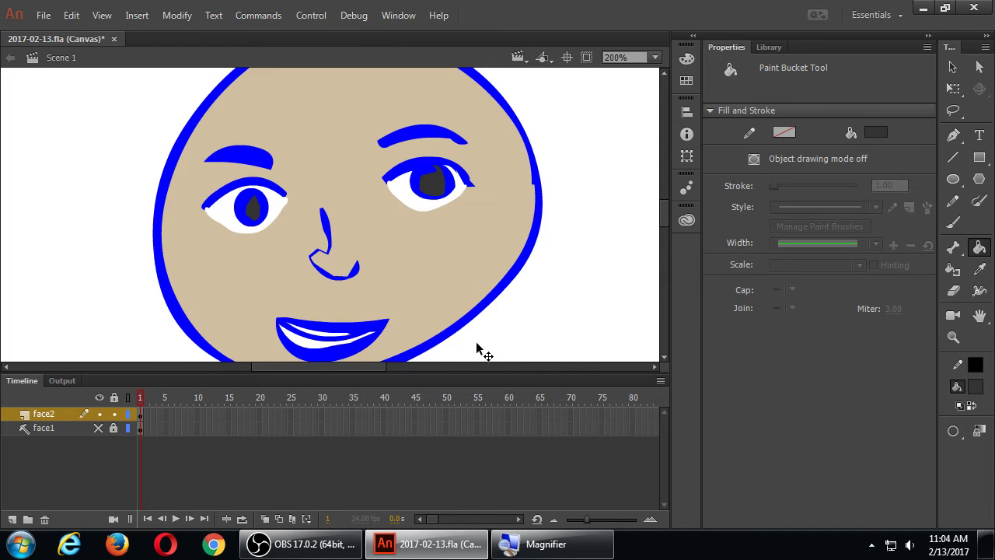
pyautogui.hotkey('ctrl', '-')
pyautogui.hotkey('ctrl', '=')
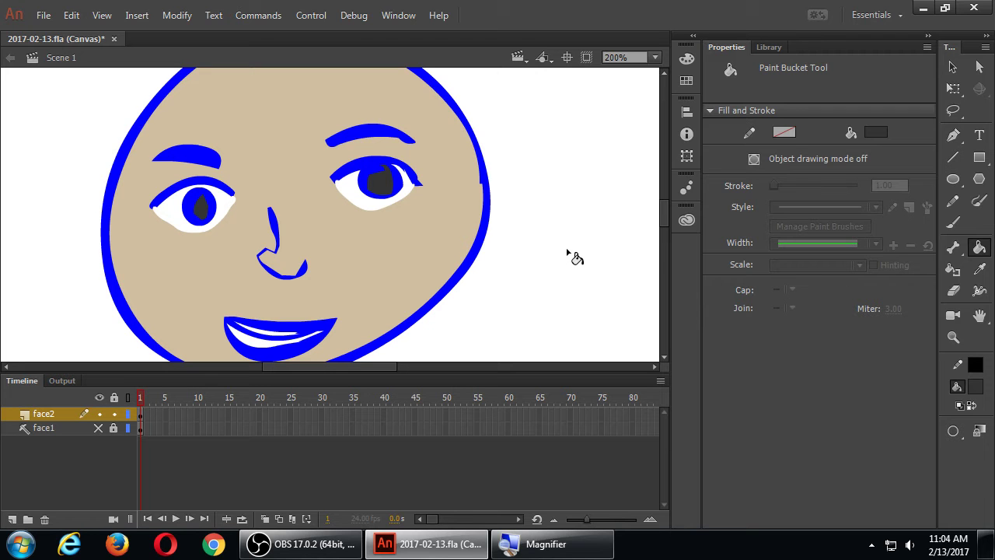
pyautogui.hotkey('ctrl', 's')
# - Choose a reddish-brown swatch as the fill color and fill the two white gaps inside the mouth
pyautogui.click(878, 132)
pyautogui.click(879, 136)
pyautogui.click(871, 132)
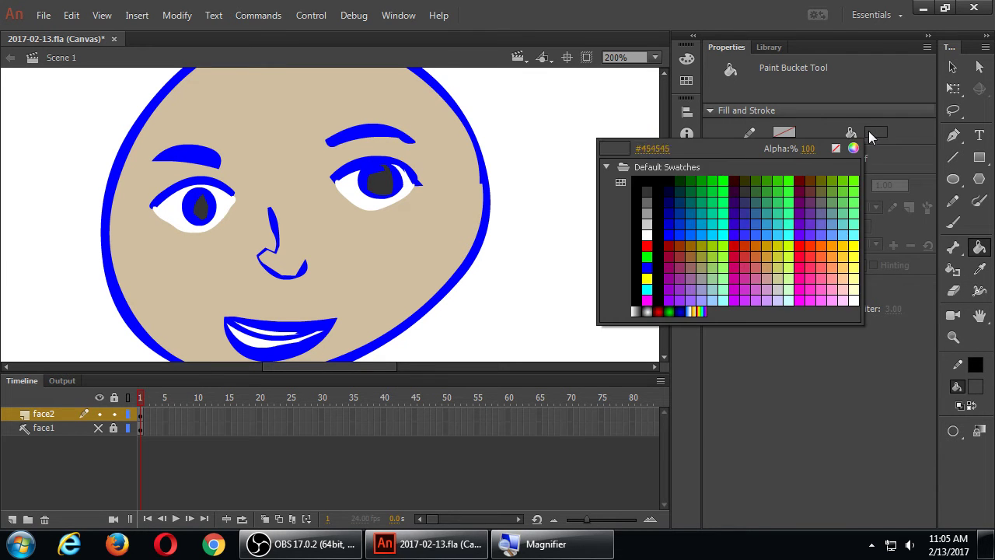
pyautogui.click(679, 245)
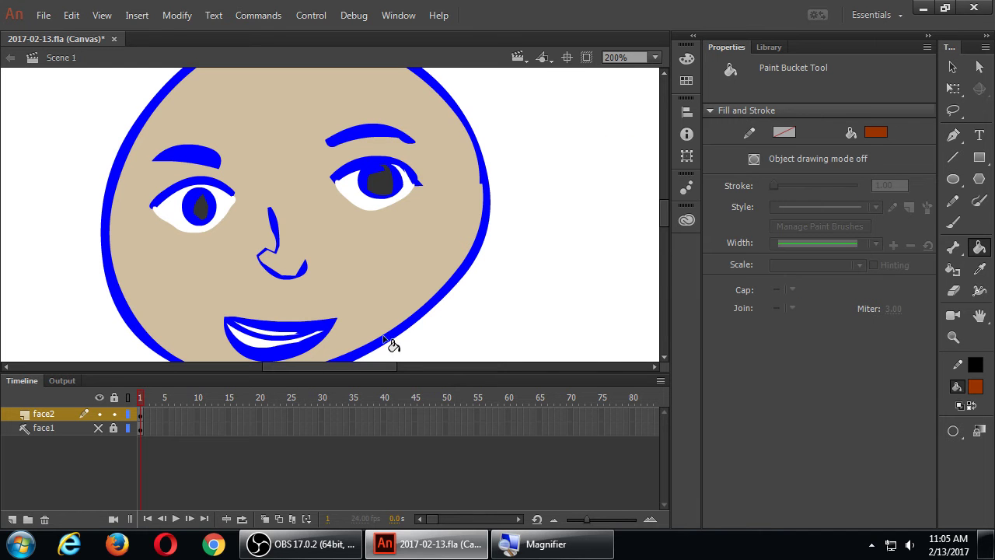
pyautogui.click(274, 335)
pyautogui.click(262, 347)
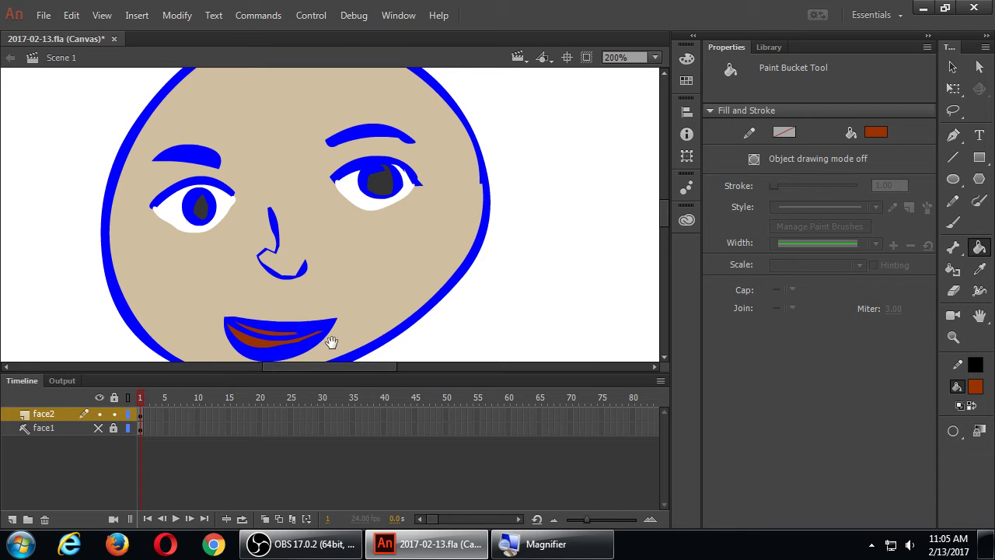
# - Reshape the two reddish-brown mouth areas with the Selection tool, bulging the lower edge downward and the upper edge upward
pyautogui.moveTo(329, 344)
pyautogui.mouseDown()
pyautogui.moveTo(342, 331)
pyautogui.moveTo(344, 278)
pyautogui.mouseUp()
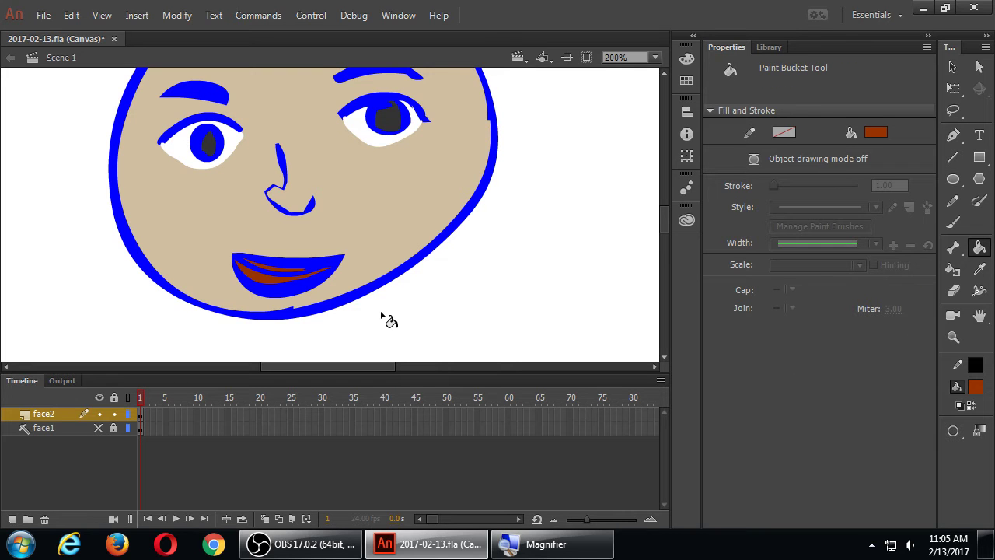
pyautogui.press('z')
pyautogui.click(288, 257)
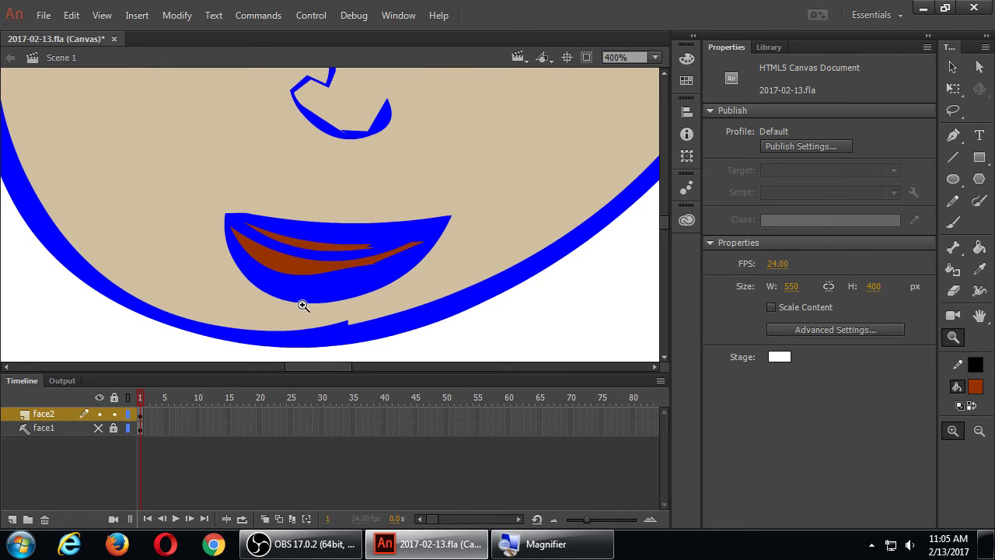
pyautogui.press('v')
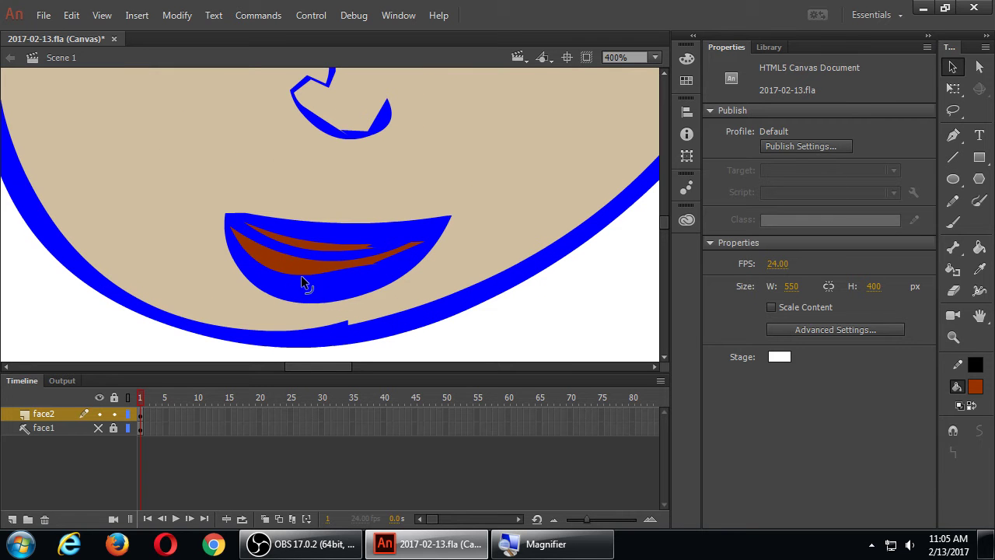
pyautogui.moveTo(301, 279); pyautogui.dragTo(327, 293)
pyautogui.moveTo(336, 243); pyautogui.dragTo(382, 240)
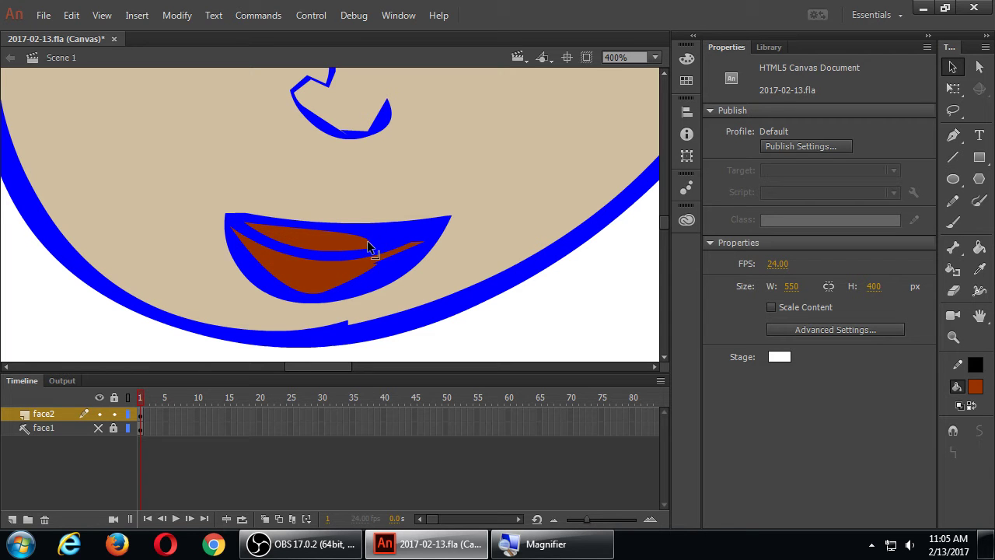
# - Select the blue lip shape, smooth it twice, and deselect it
pyautogui.click(399, 242)
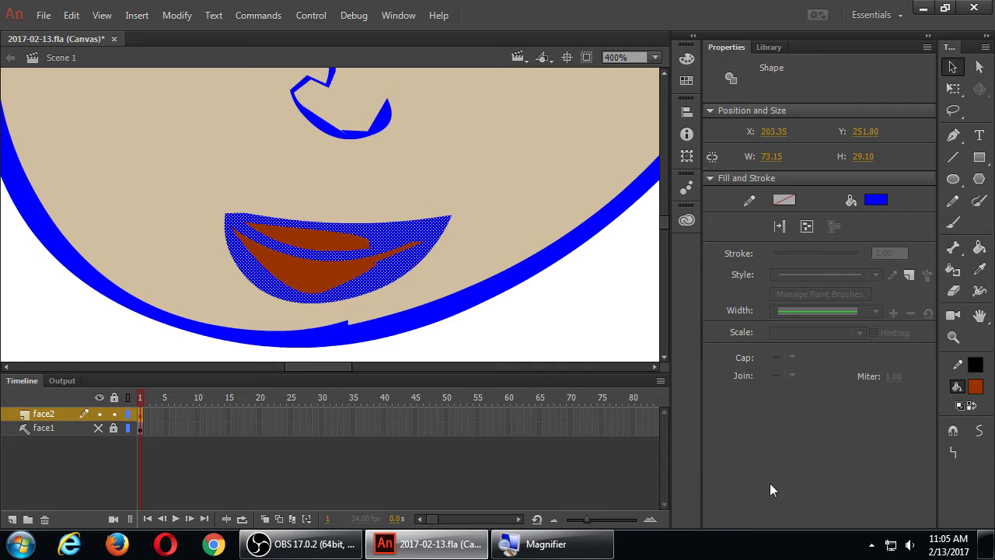
pyautogui.click(979, 431)
pyautogui.click(981, 432)
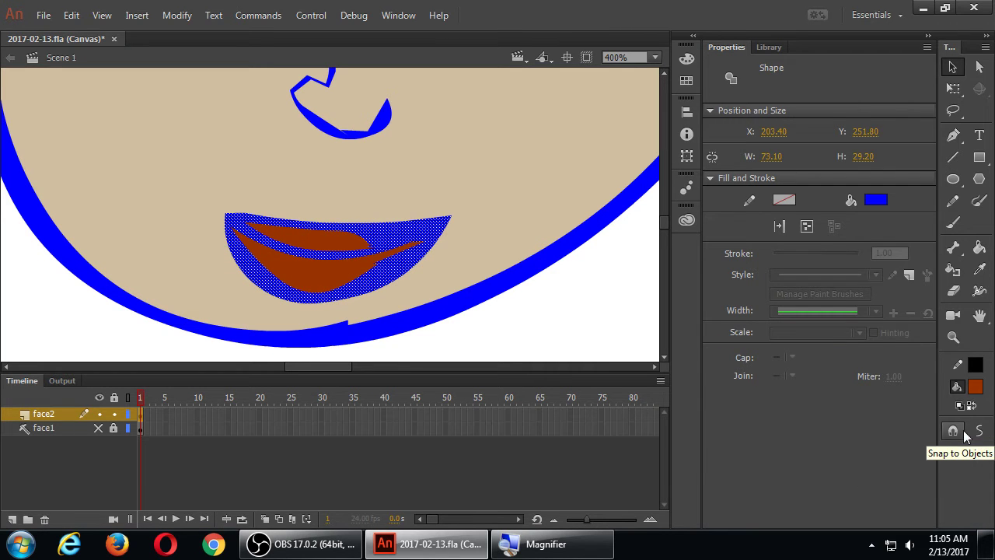
pyautogui.click(529, 310)
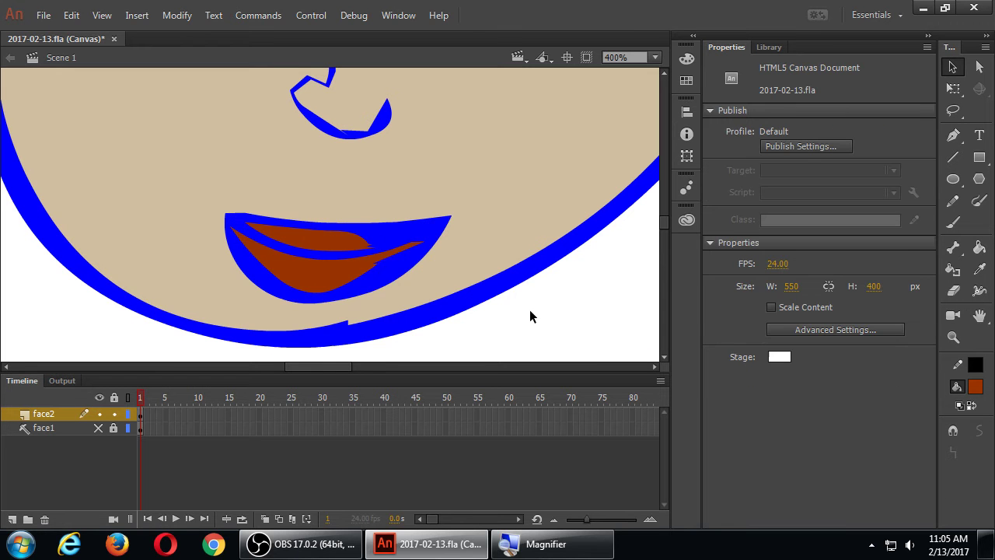
# - Undo the last smoothing of the blue lip shape and save the document
pyautogui.click(394, 262)
pyautogui.hotkey('ctrl', 'z')
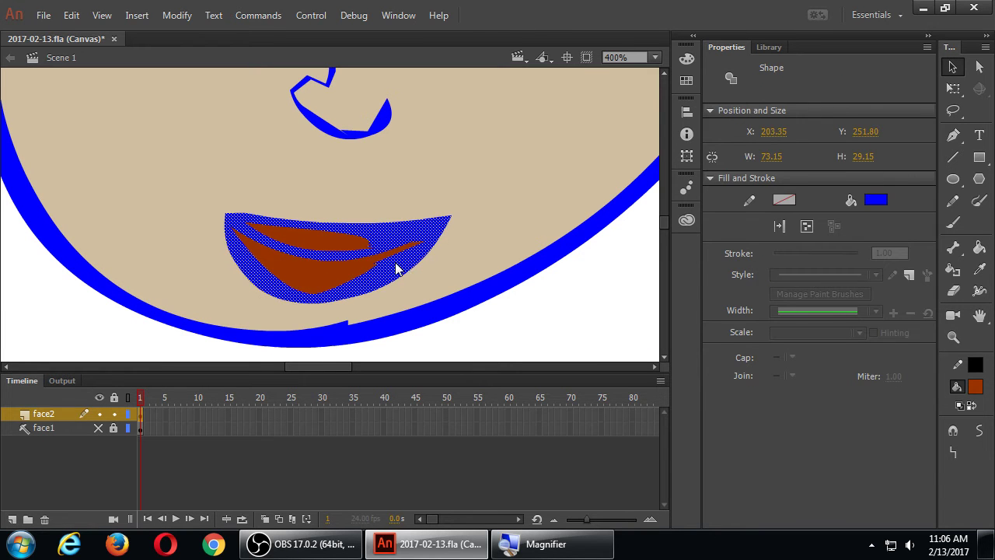
pyautogui.click(557, 320)
pyautogui.hotkey('ctrl', 's')
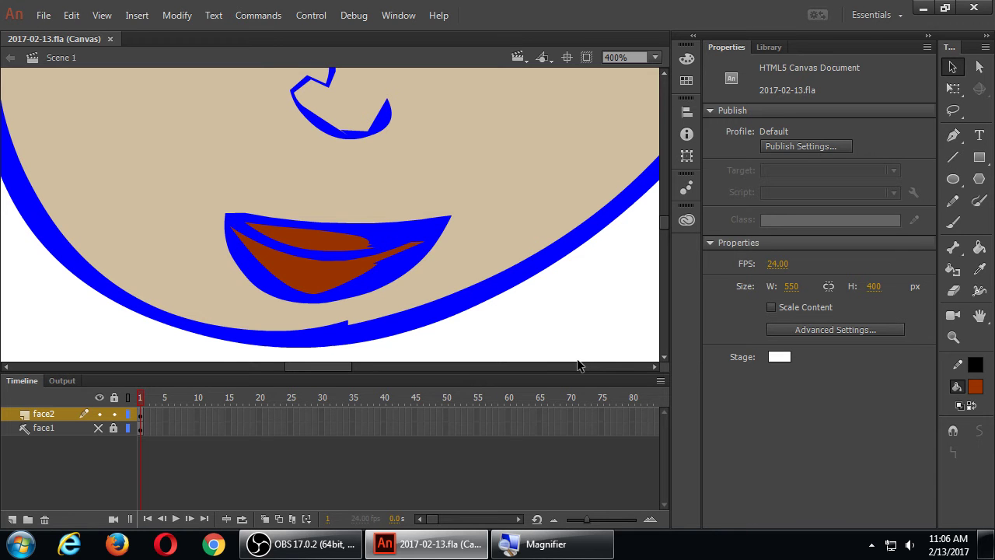
# - Test the canvas document in the browser, close the preview, and bring the whole facial area back into view
pyautogui.hotkey('ctrl', 'Return')
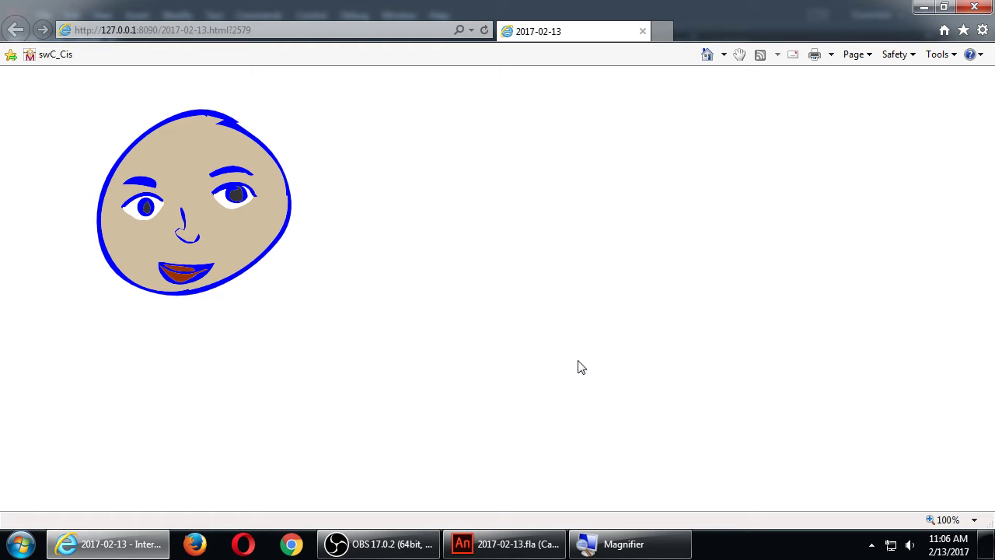
pyautogui.click(974, 7)
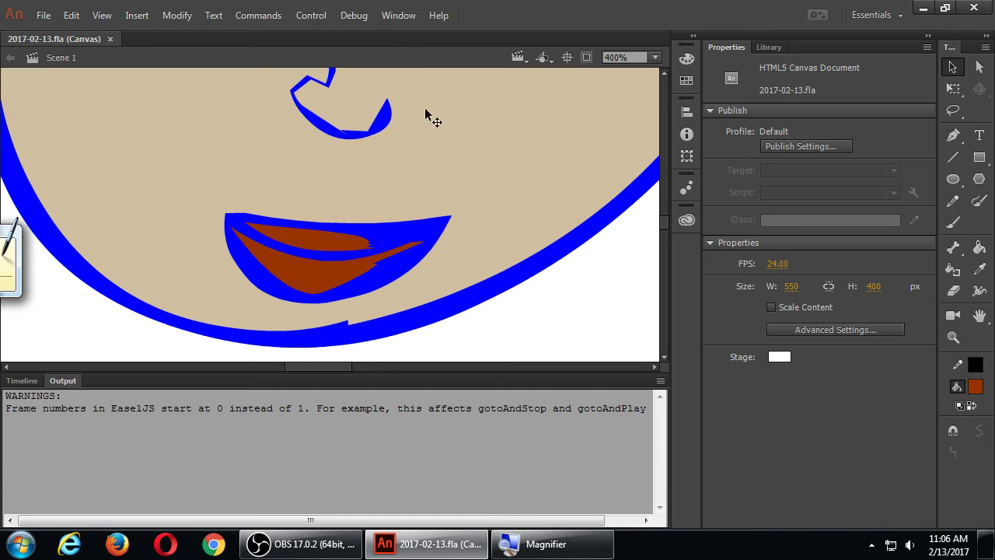
pyautogui.hotkey('ctrl', '-')
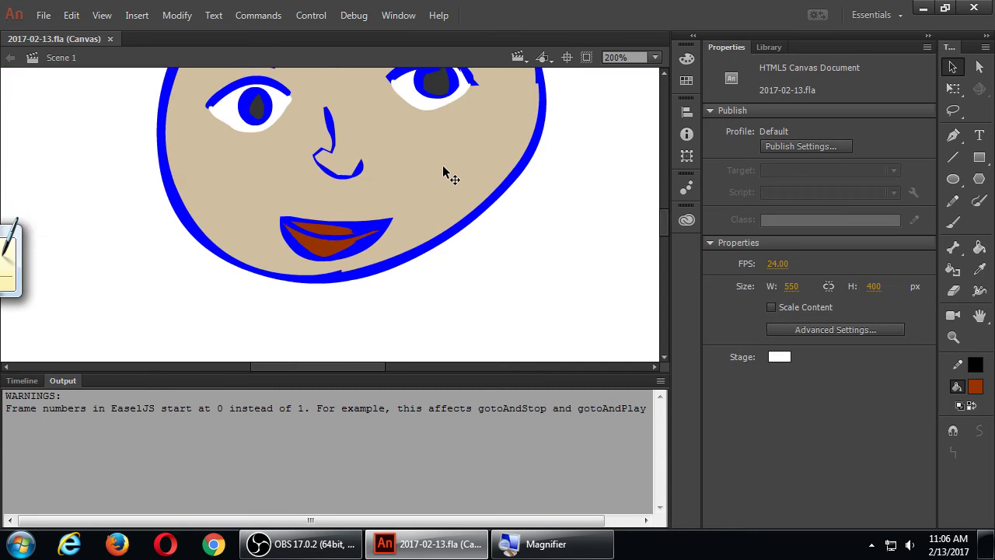
pyautogui.hotkey('ctrl', '-')
pyautogui.hotkey('ctrl', '=')
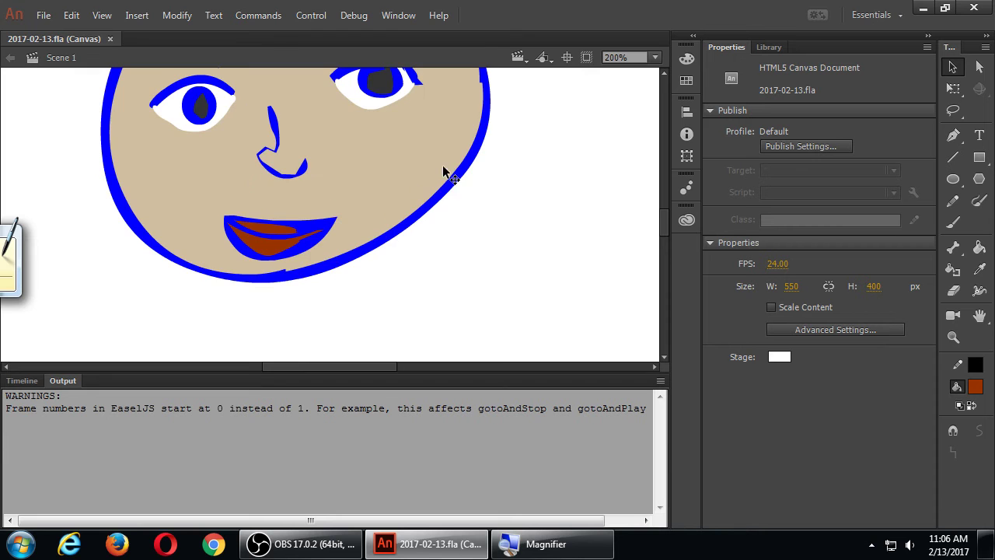
pyautogui.moveTo(247, 166); pyautogui.dragTo(276, 271)
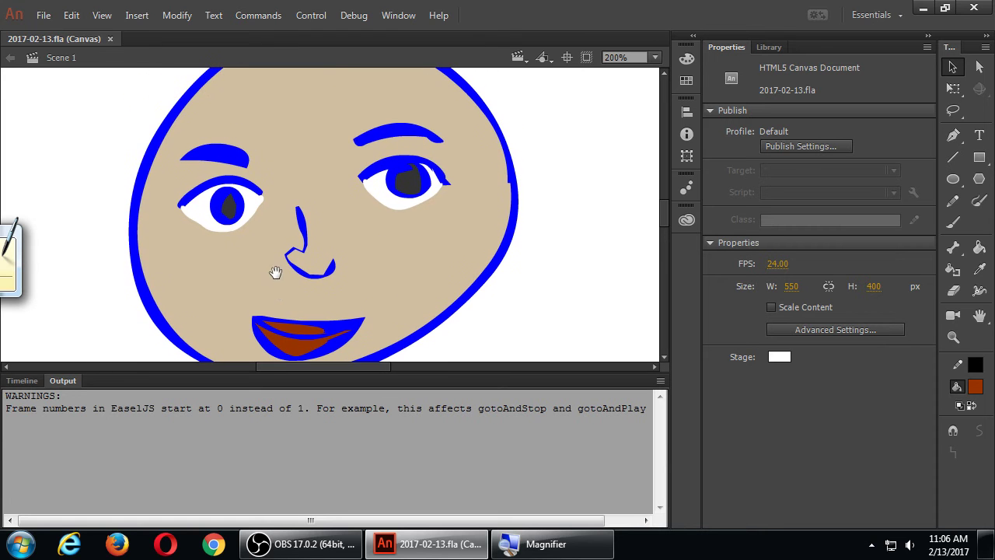
# - Undock the Output panel from the Timeline group and move it as a floating panel away from the stage
pyautogui.doubleClick(56, 380)
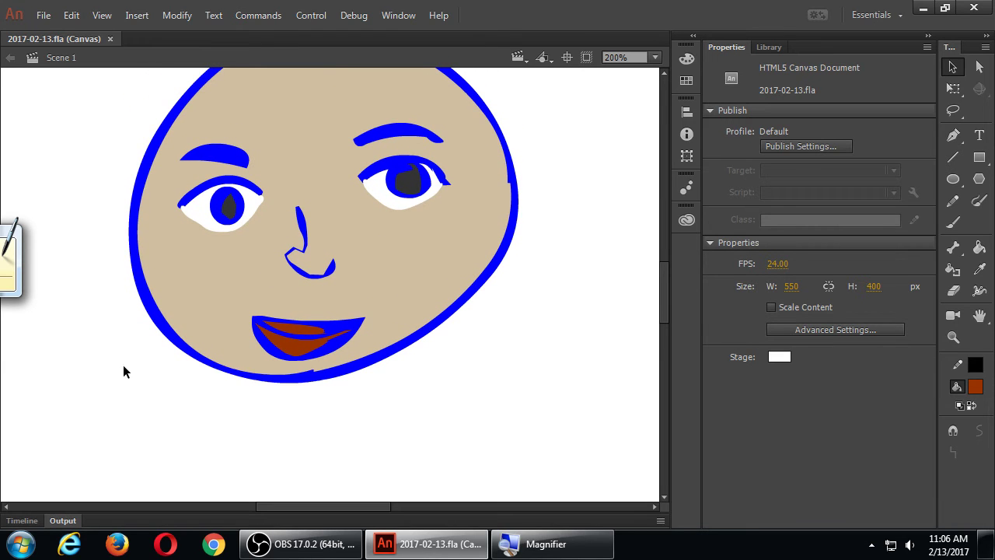
pyautogui.click(68, 520)
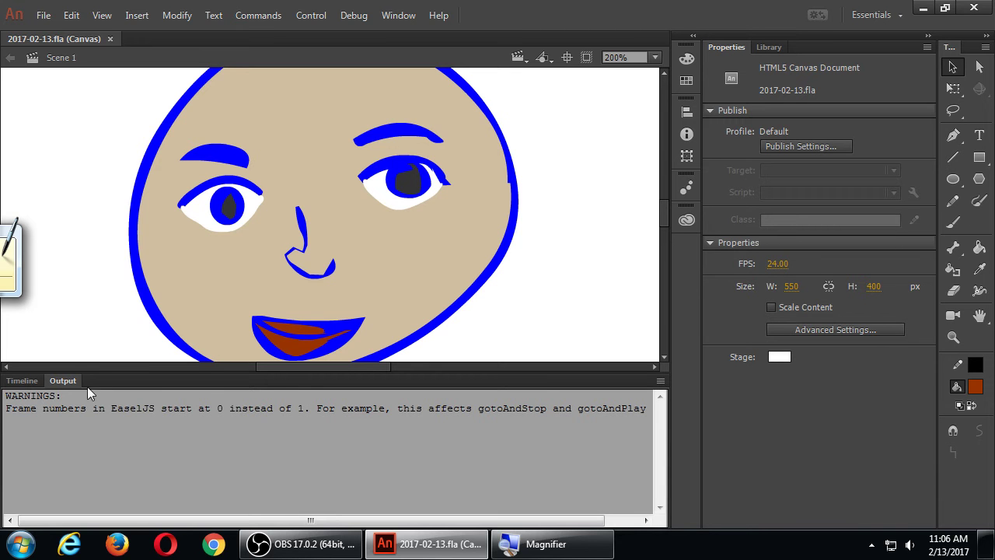
pyautogui.moveTo(77, 381); pyautogui.dragTo(762, 399)
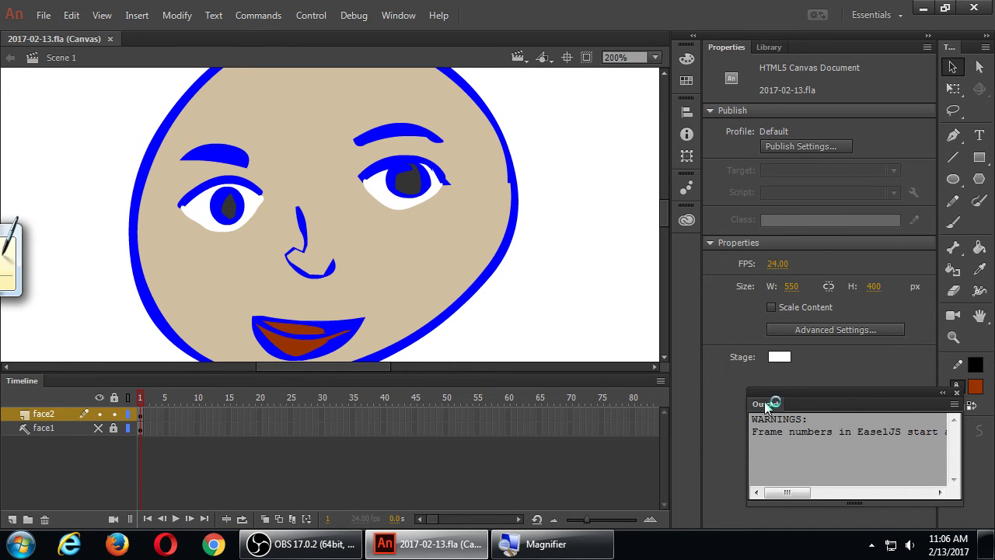
pyautogui.moveTo(758, 403); pyautogui.dragTo(822, 489)
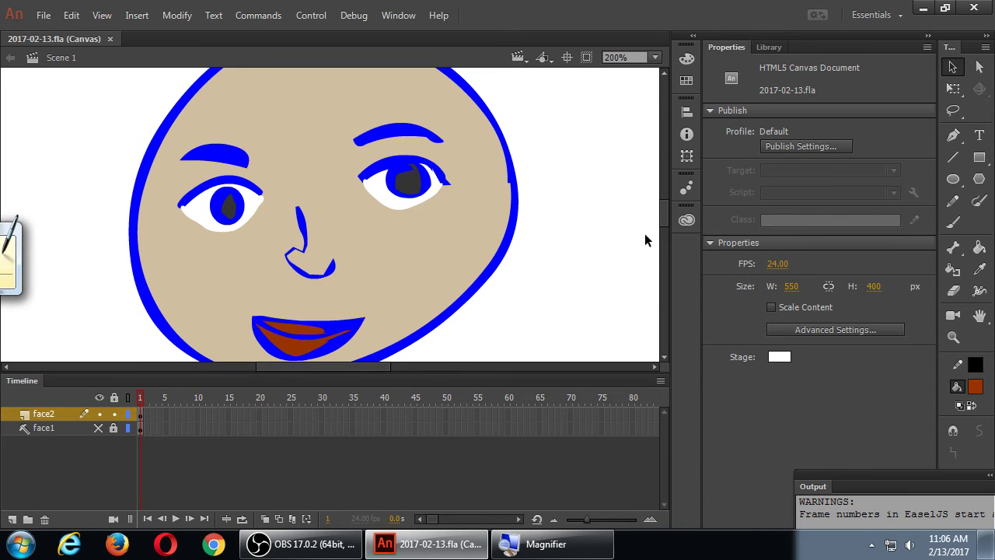
# - Switch to the Brush tool and collapse the Timeline to enlarge the drawing area
pyautogui.hotkey('shift', 'h')
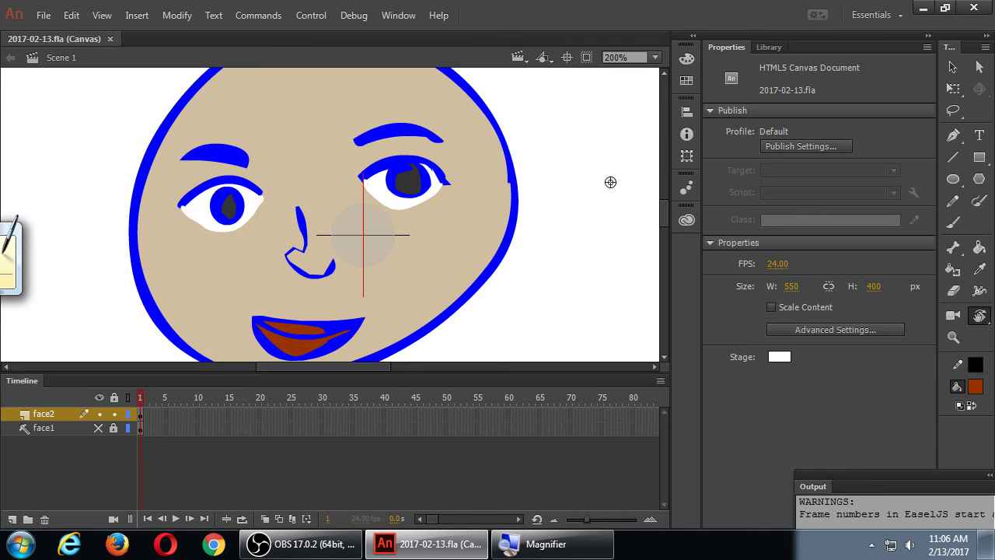
pyautogui.press('h')
pyautogui.moveTo(548, 163)
pyautogui.mouseDown()
pyautogui.moveTo(535, 240)
pyautogui.moveTo(542, 148)
pyautogui.moveTo(544, 178)
pyautogui.mouseUp()
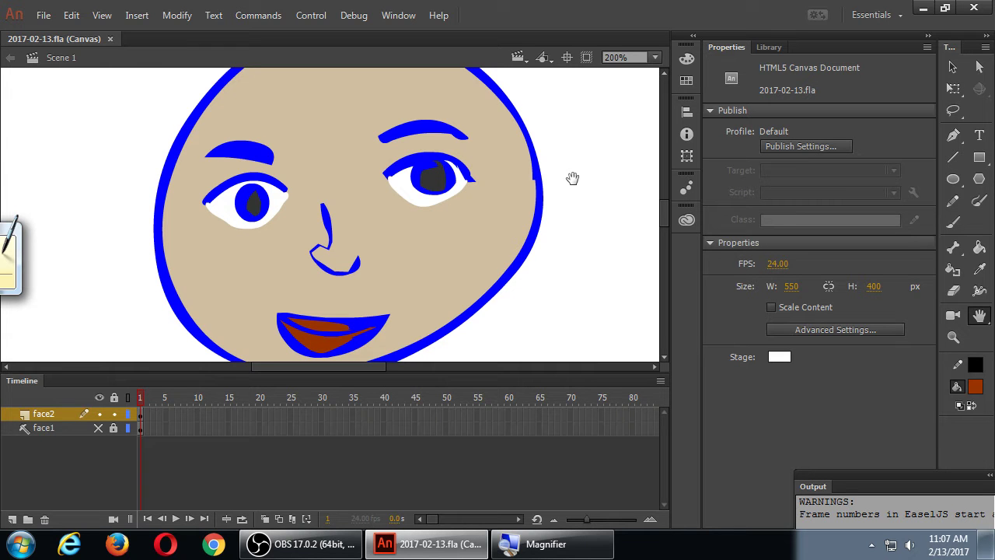
pyautogui.hotkey('ctrl', '-')
pyautogui.hotkey('ctrl', '=')
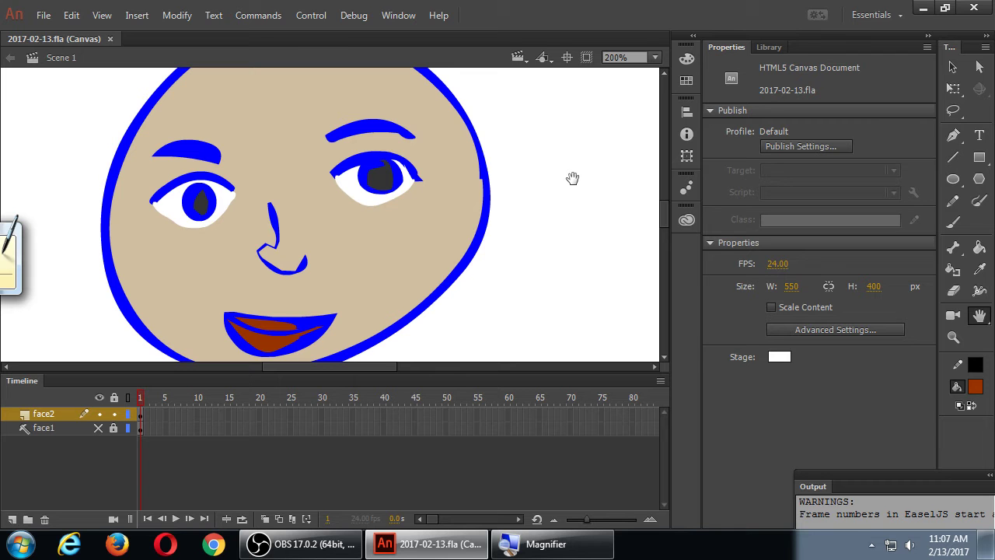
pyautogui.press('b')
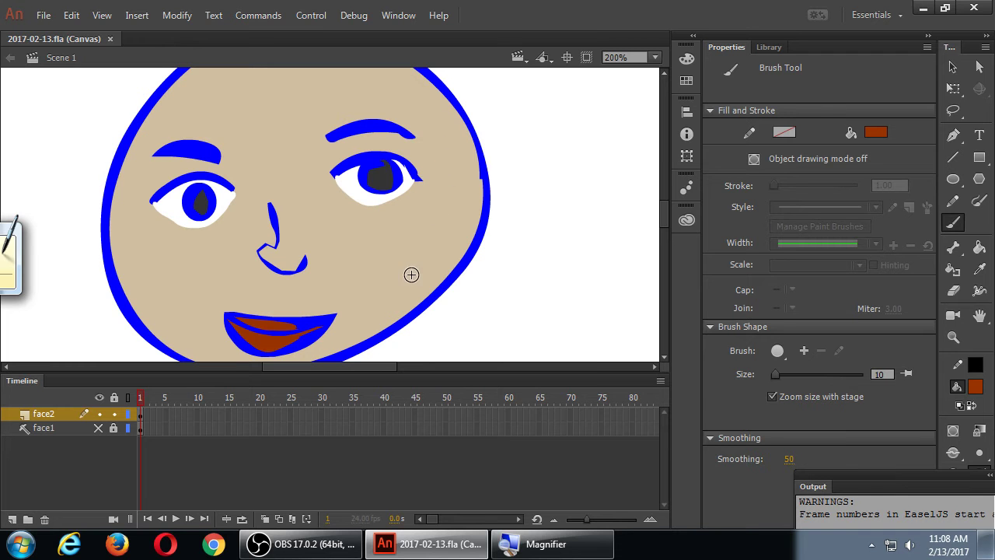
pyautogui.doubleClick(22, 380)
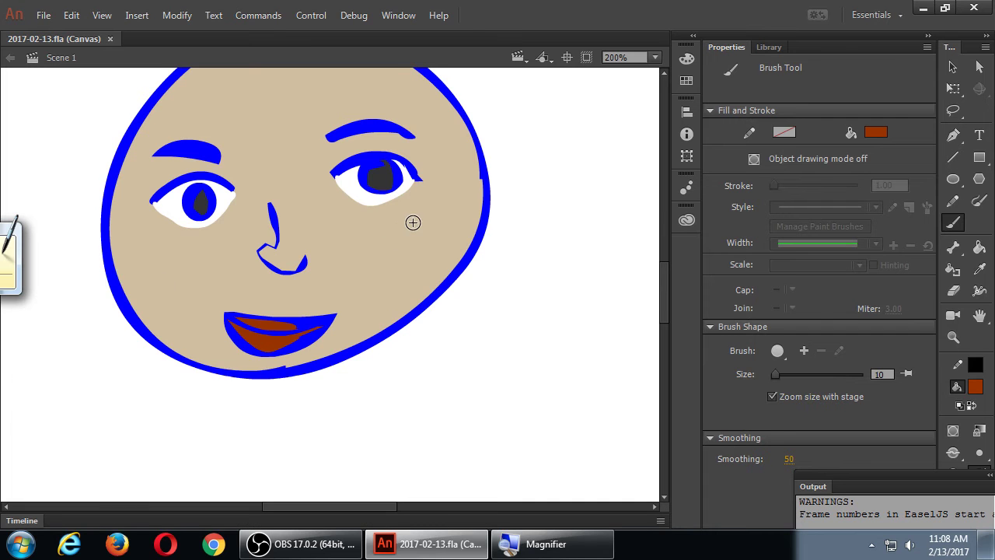
# - Sample the face's skin color #D0BEA0 as the fill color for the brush
pyautogui.moveTo(435, 200); pyautogui.dragTo(448, 258)
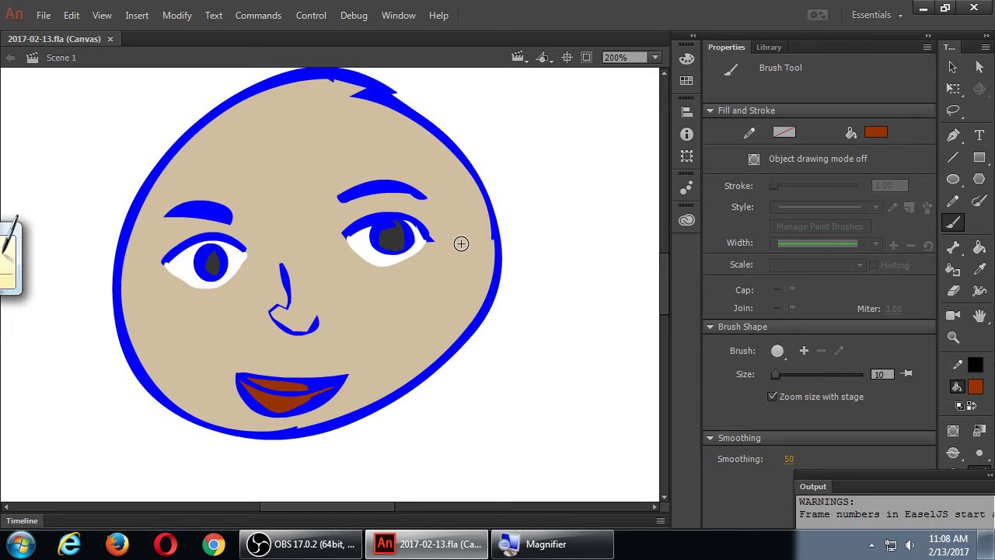
pyautogui.click(874, 134)
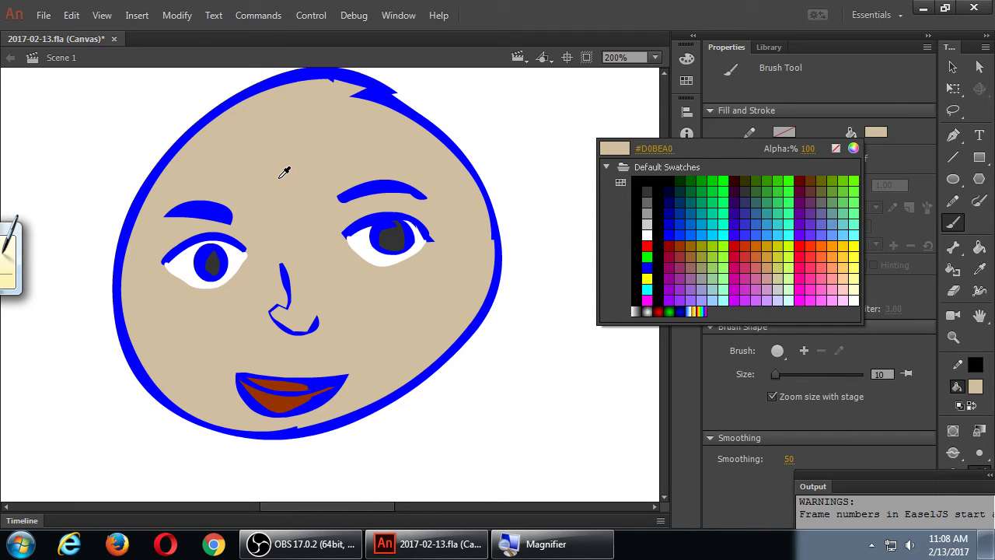
pyautogui.click(280, 173)
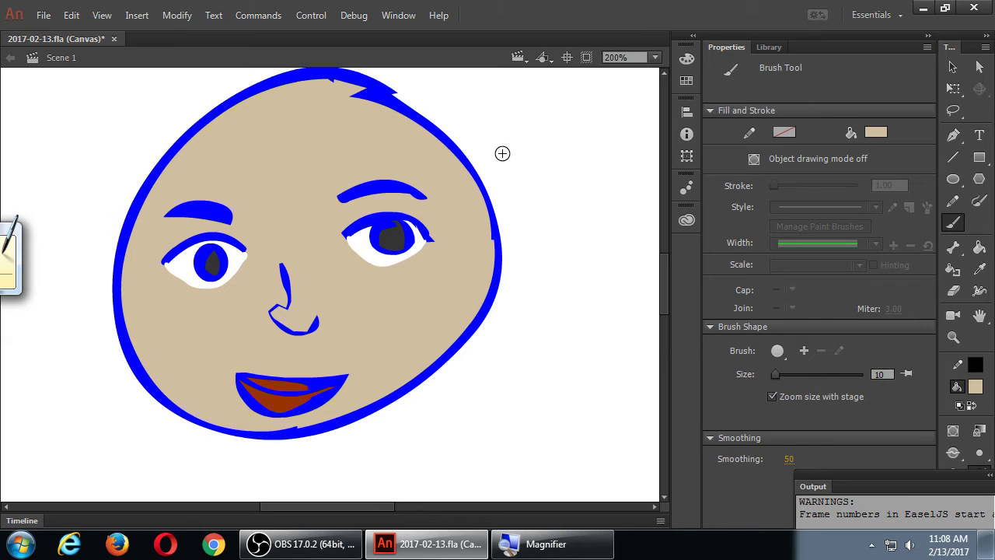
# - Lighten the brush's fill color to 95% brightness, giving #F3DEBB
pyautogui.click(871, 133)
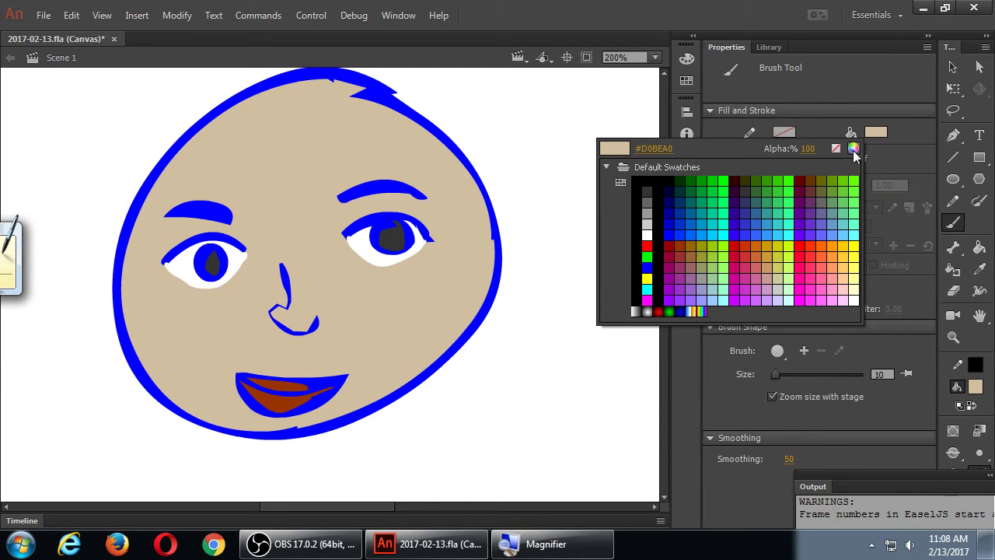
pyautogui.click(854, 149)
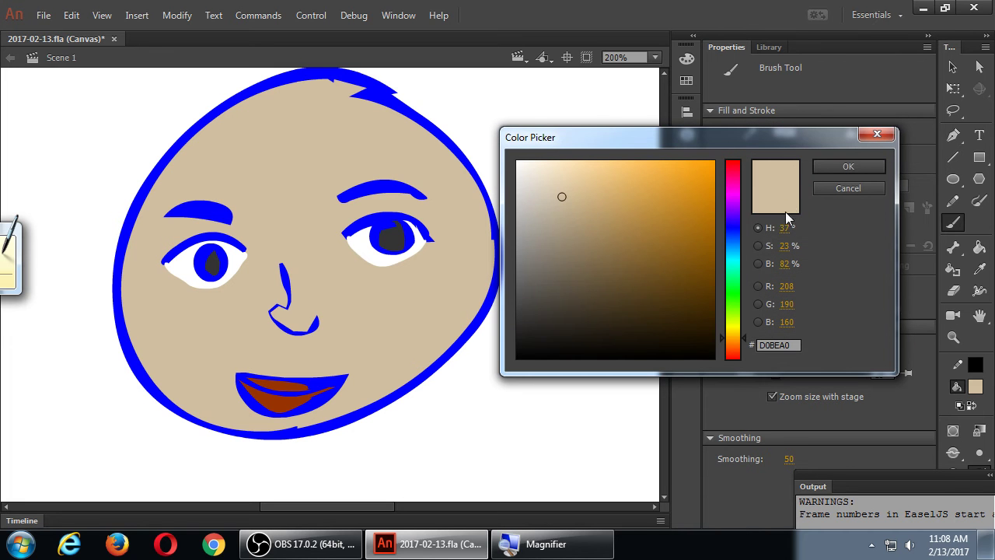
pyautogui.click(759, 263)
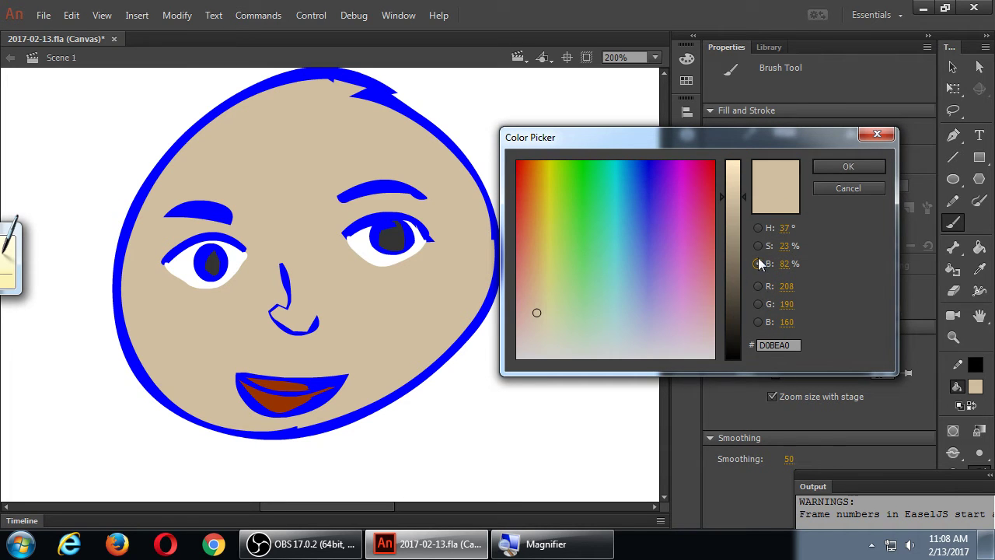
pyautogui.click(758, 228)
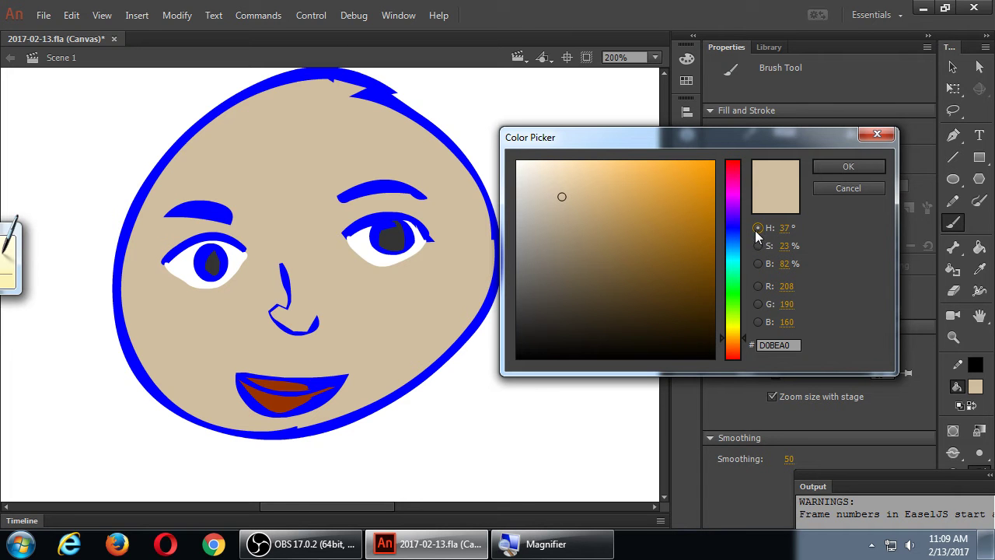
pyautogui.click(758, 246)
pyautogui.click(759, 264)
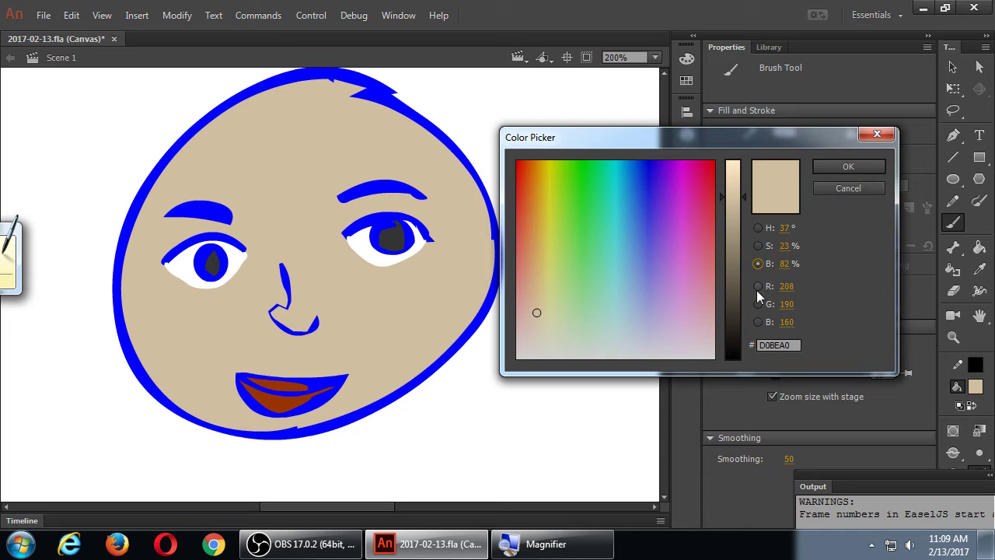
pyautogui.moveTo(743, 196); pyautogui.dragTo(744, 176)
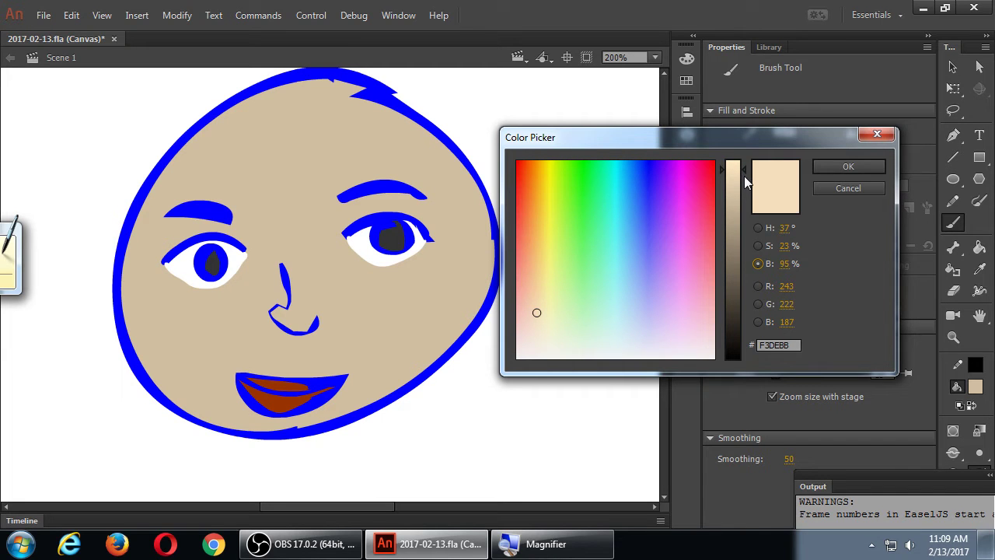
pyautogui.click(838, 169)
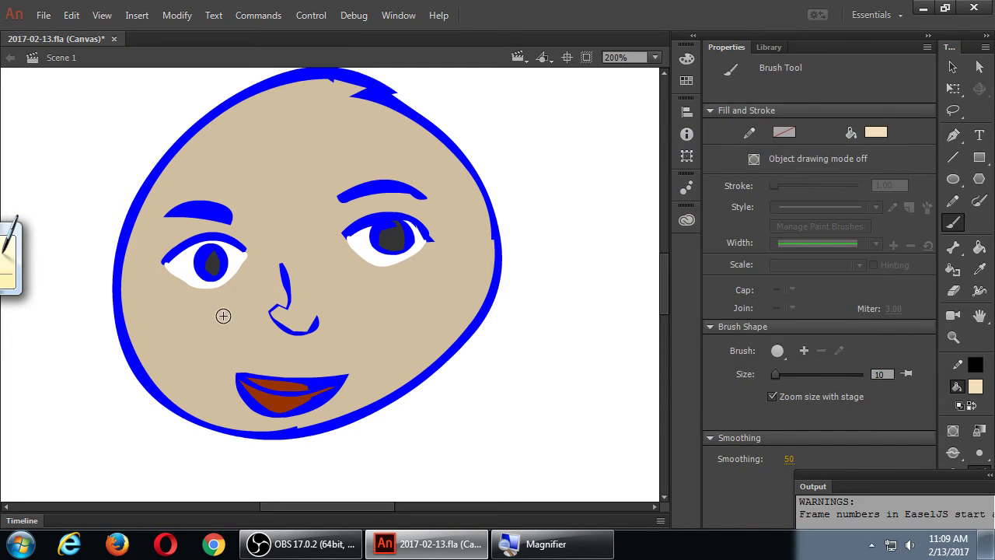
# - Try painting the light skin tone along the left side of the face and across its outline, then undo the strokes
pyautogui.moveTo(133, 252)
pyautogui.mouseDown()
pyautogui.moveTo(135, 226)
pyautogui.moveTo(135, 269)
pyautogui.moveTo(155, 175)
pyautogui.moveTo(141, 245)
pyautogui.moveTo(152, 294)
pyautogui.moveTo(177, 338)
pyautogui.moveTo(162, 348)
pyautogui.moveTo(129, 303)
pyautogui.moveTo(140, 348)
pyautogui.moveTo(125, 295)
pyautogui.moveTo(157, 180)
pyautogui.moveTo(133, 218)
pyautogui.moveTo(139, 189)
pyautogui.moveTo(123, 234)
pyautogui.mouseUp()
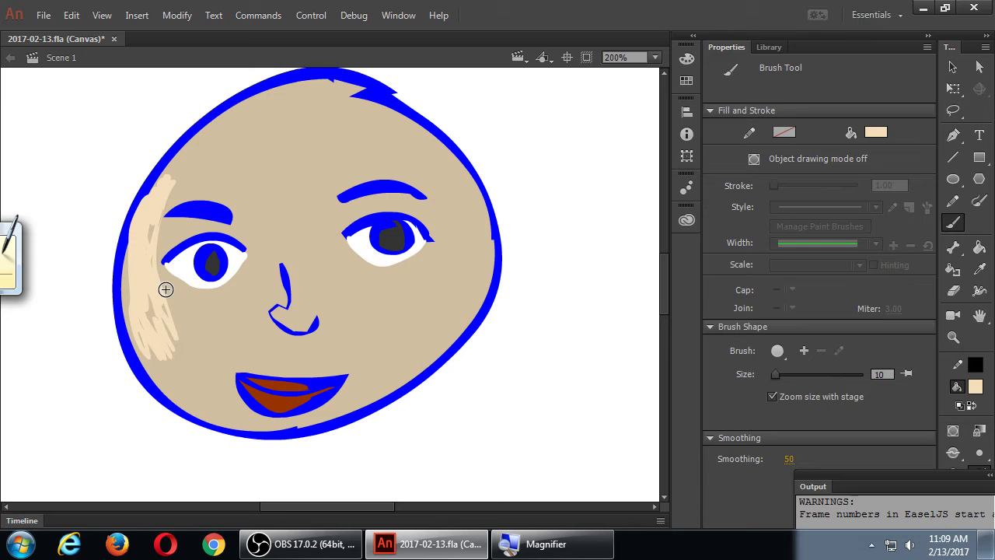
pyautogui.hotkey('ctrl', 'z')
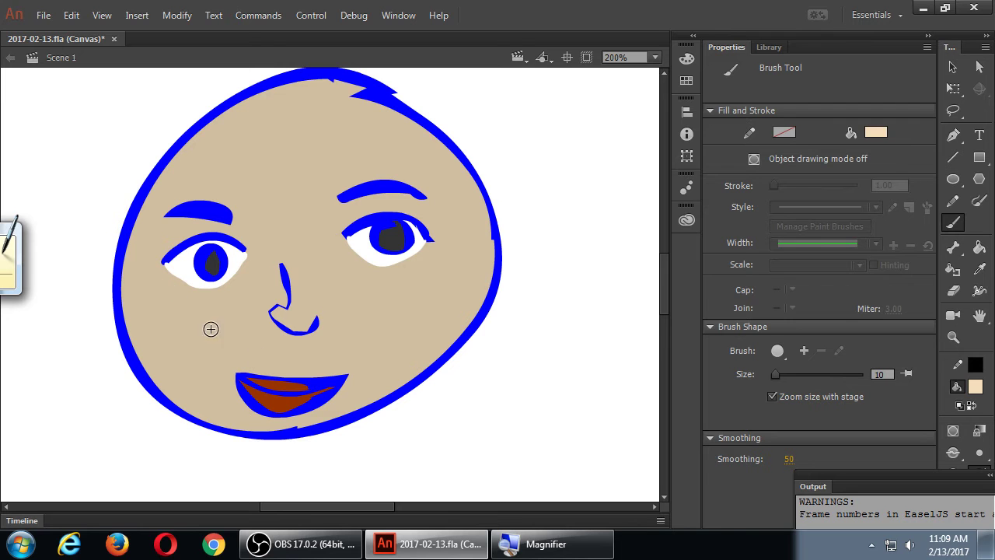
pyautogui.click(145, 283)
pyautogui.moveTo(145, 281)
pyautogui.mouseDown()
pyautogui.moveTo(98, 198)
pyautogui.moveTo(79, 183)
pyautogui.mouseUp()
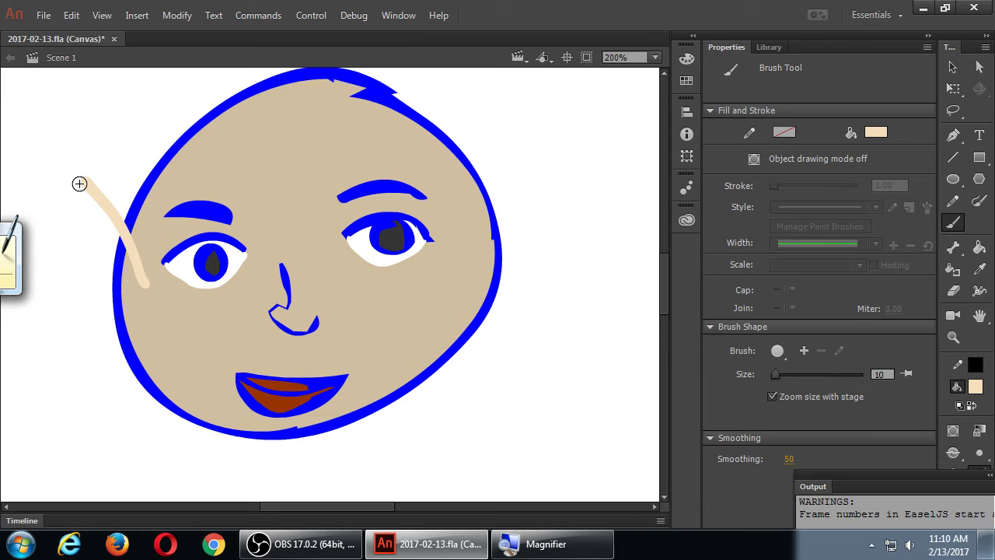
pyautogui.hotkey('ctrl', 'z')
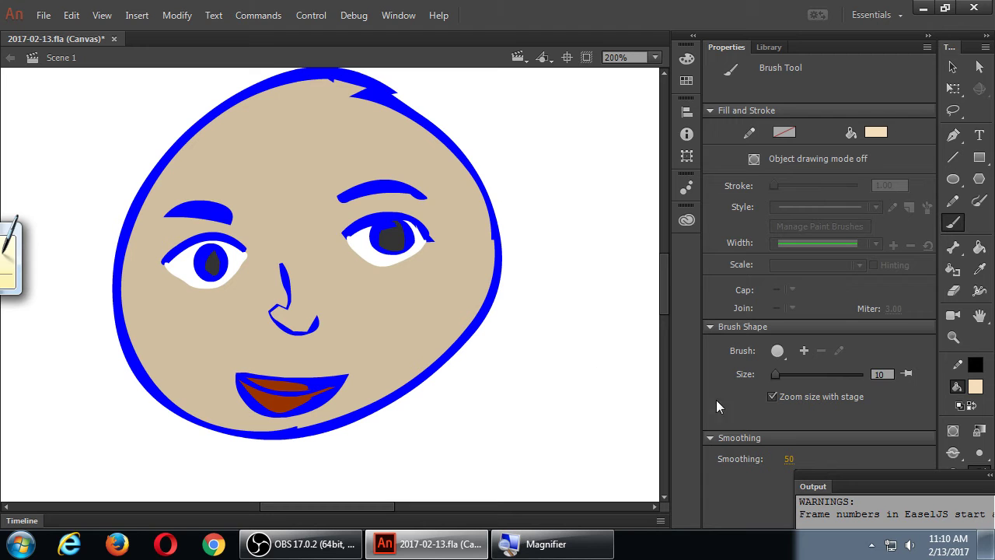
# - Try the Paint Fills brush mode with strokes from the left cheek across the face outline, then undo them
pyautogui.click(955, 455)
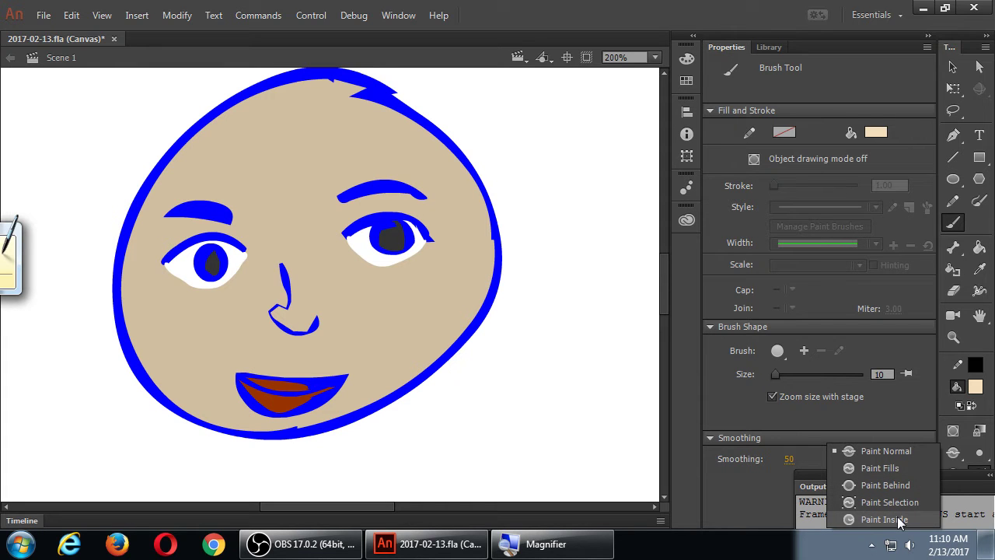
pyautogui.click(887, 469)
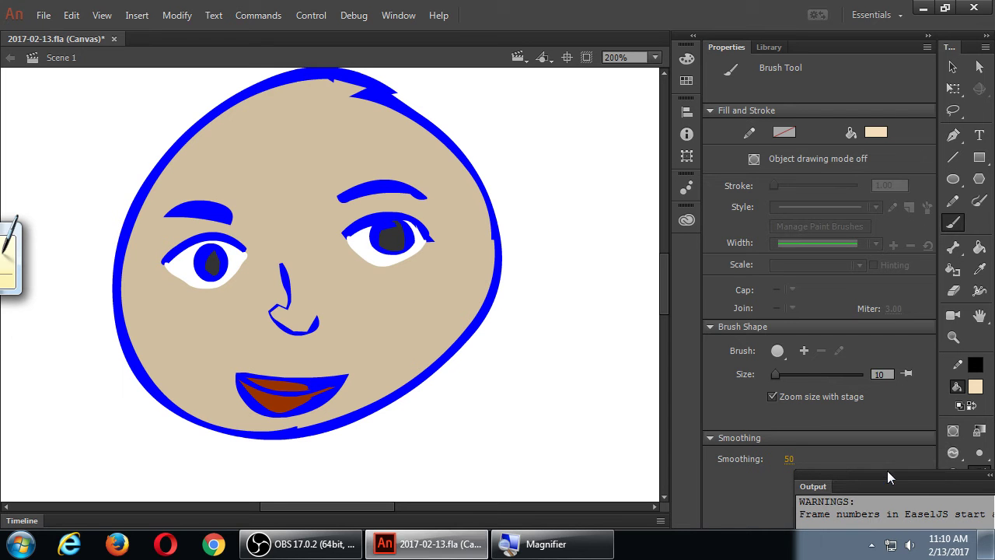
pyautogui.moveTo(145, 300)
pyautogui.mouseDown()
pyautogui.moveTo(148, 316)
pyautogui.moveTo(94, 181)
pyautogui.mouseUp()
pyautogui.moveTo(114, 234)
pyautogui.mouseDown()
pyautogui.moveTo(69, 151)
pyautogui.moveTo(81, 176)
pyautogui.mouseUp()
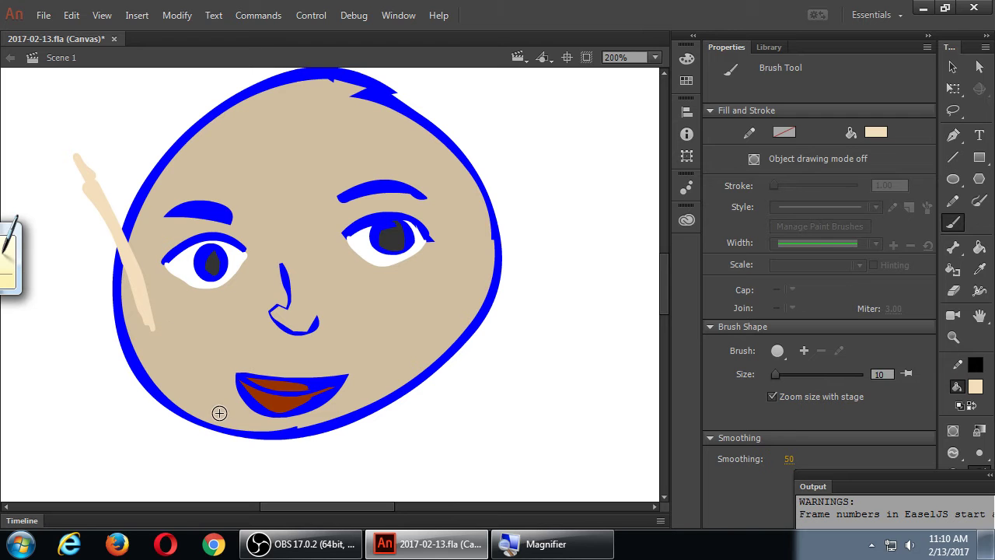
pyautogui.hotkey('ctrl', 'z')
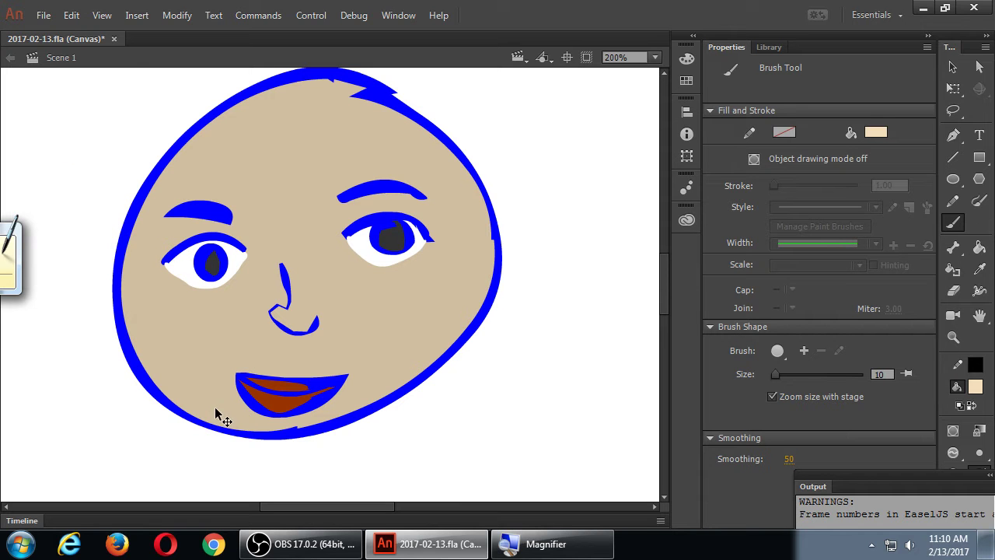
# - Try the Paint Inside brush mode with a stroke starting on the left cheek and crossing the outline, then undo it
pyautogui.click(954, 453)
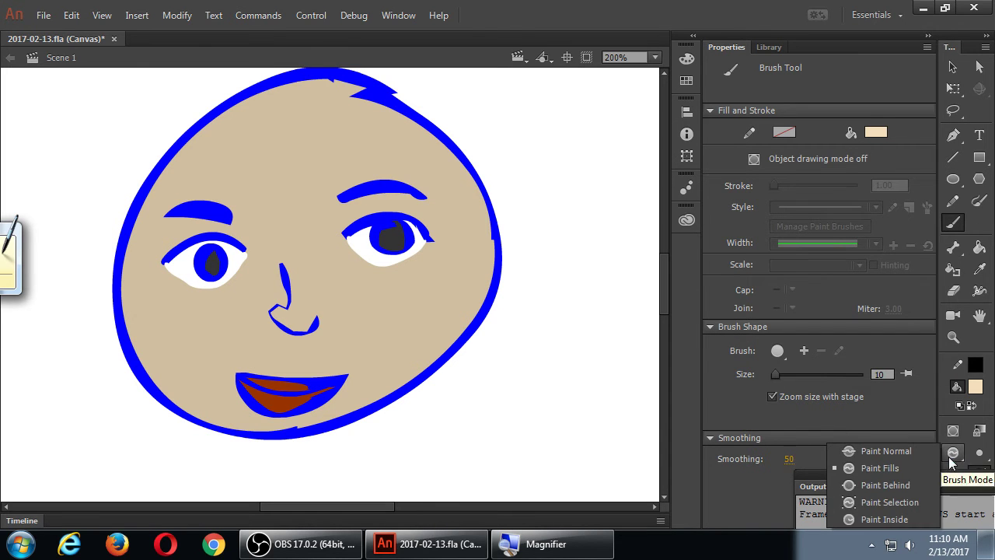
pyautogui.click(894, 519)
pyautogui.moveTo(134, 268)
pyautogui.mouseDown()
pyautogui.moveTo(150, 301)
pyautogui.moveTo(112, 242)
pyautogui.moveTo(114, 257)
pyautogui.moveTo(117, 231)
pyautogui.moveTo(87, 163)
pyautogui.mouseUp()
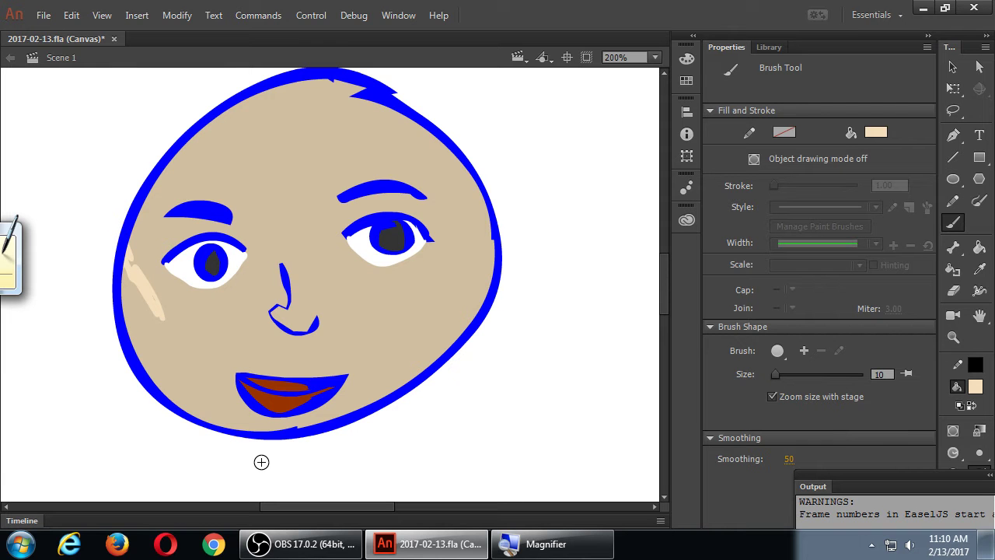
pyautogui.hotkey('ctrl', 'z')
pyautogui.hotkey('ctrl', 'z')
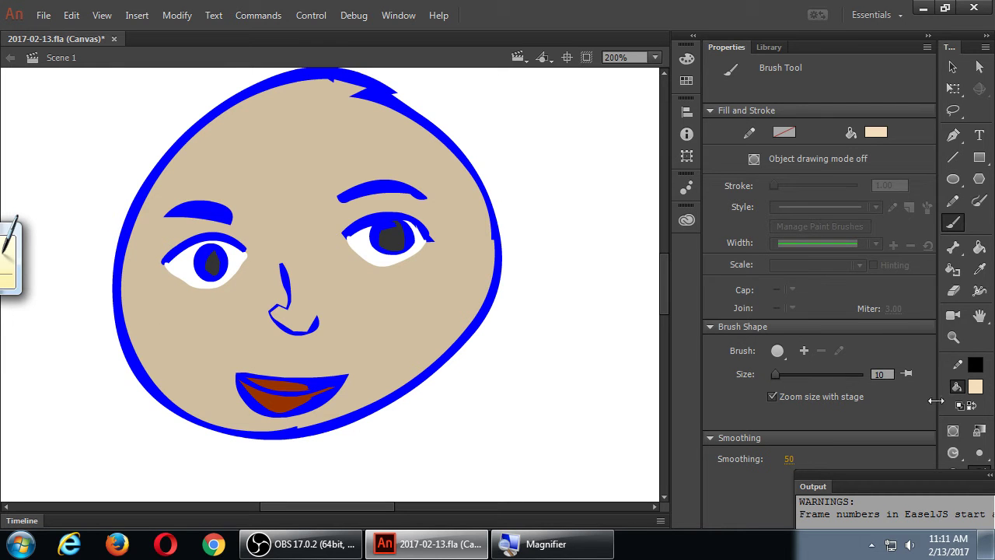
# - Try the Paint Normal brush mode with diagonal strokes across the right eye and face outline, then undo them
pyautogui.click(954, 454)
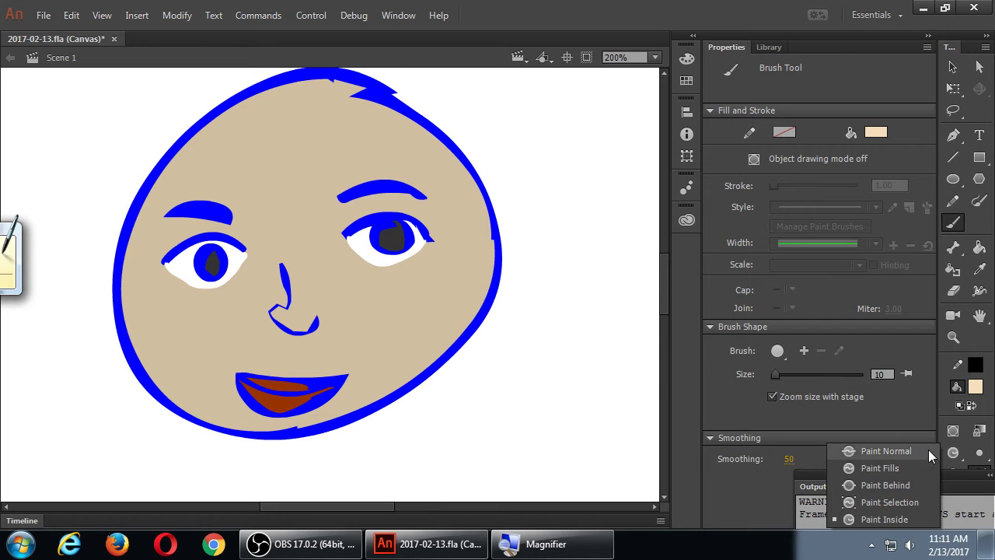
pyautogui.click(929, 451)
pyautogui.moveTo(391, 287)
pyautogui.mouseDown()
pyautogui.moveTo(427, 203)
pyautogui.moveTo(345, 305)
pyautogui.moveTo(395, 197)
pyautogui.mouseUp()
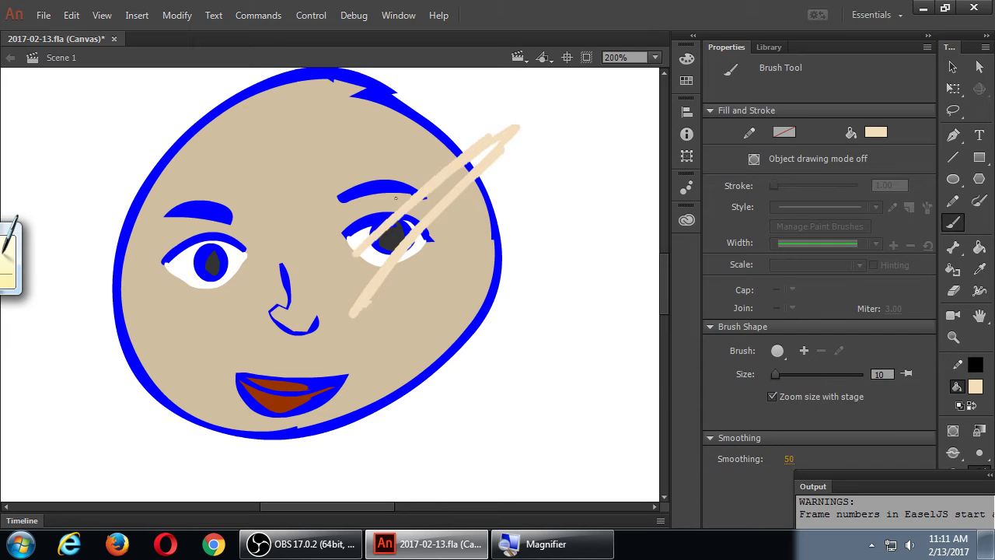
pyautogui.moveTo(331, 287); pyautogui.dragTo(529, 126)
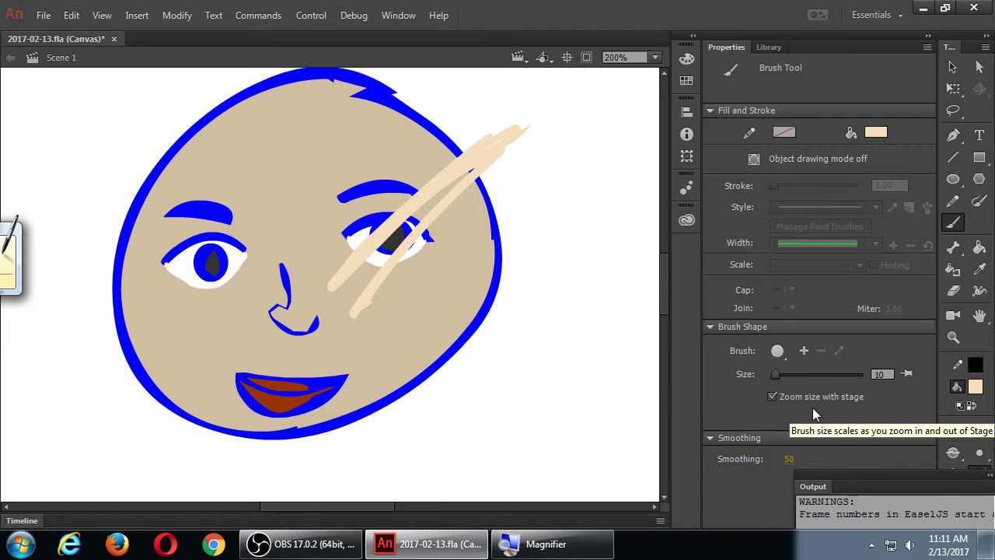
pyautogui.hotkey('ctrl', 'z')
pyautogui.hotkey('ctrl', 'z')
pyautogui.hotkey('ctrl', 'z')
# - Set the brush mode to Paint Inside, test it with strokes around the right eye, and undo them
pyautogui.click(946, 456)
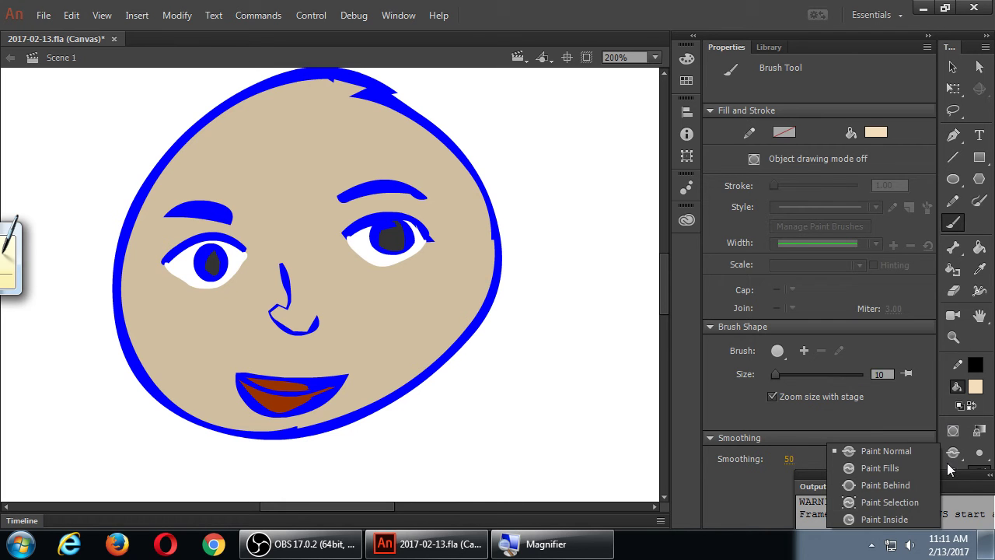
pyautogui.click(896, 520)
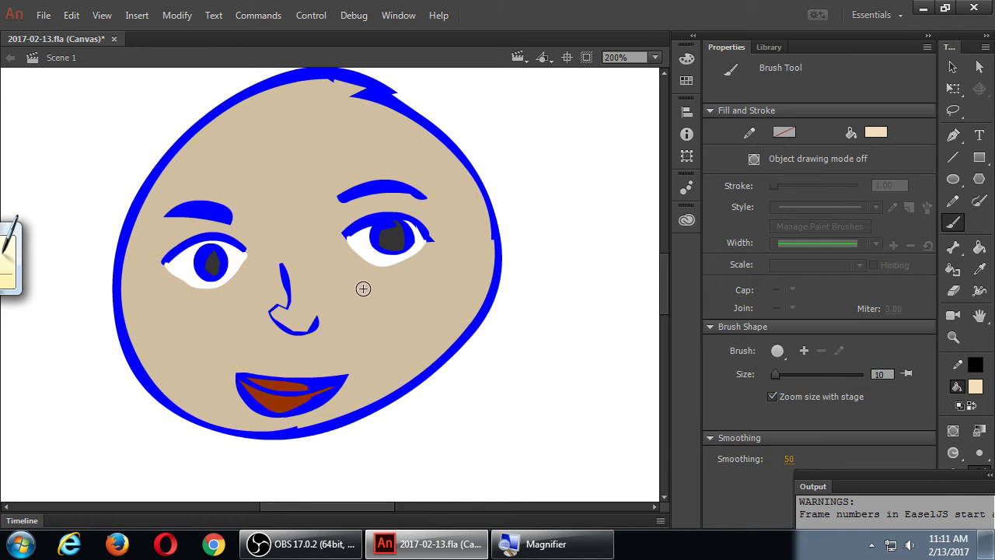
pyautogui.moveTo(357, 294)
pyautogui.mouseDown()
pyautogui.moveTo(374, 236)
pyautogui.moveTo(343, 286)
pyautogui.moveTo(328, 246)
pyautogui.moveTo(319, 261)
pyautogui.moveTo(482, 147)
pyautogui.moveTo(539, 133)
pyautogui.moveTo(309, 290)
pyautogui.moveTo(382, 228)
pyautogui.moveTo(514, 165)
pyautogui.moveTo(589, 140)
pyautogui.moveTo(636, 152)
pyautogui.moveTo(611, 199)
pyautogui.moveTo(590, 217)
pyautogui.mouseUp()
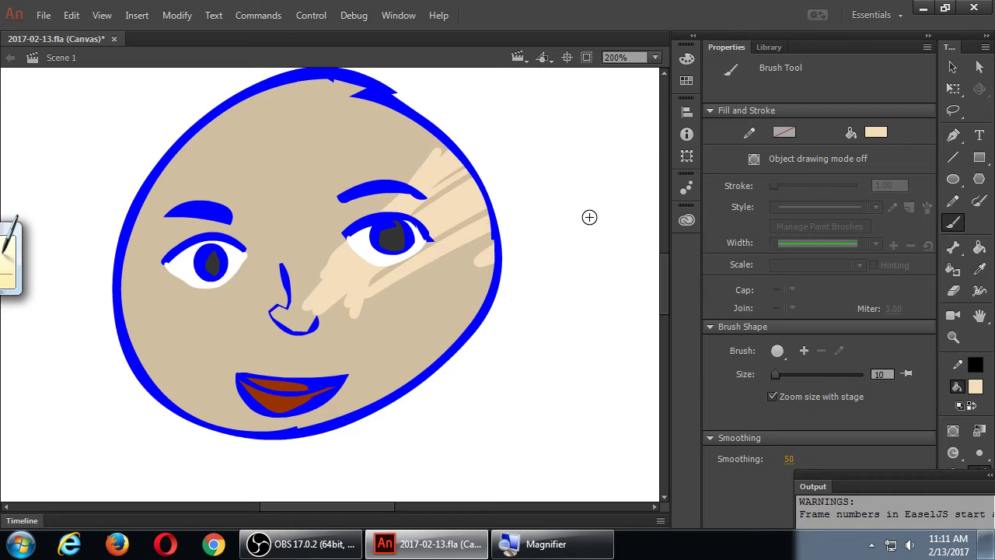
pyautogui.hotkey('ctrl', 'z')
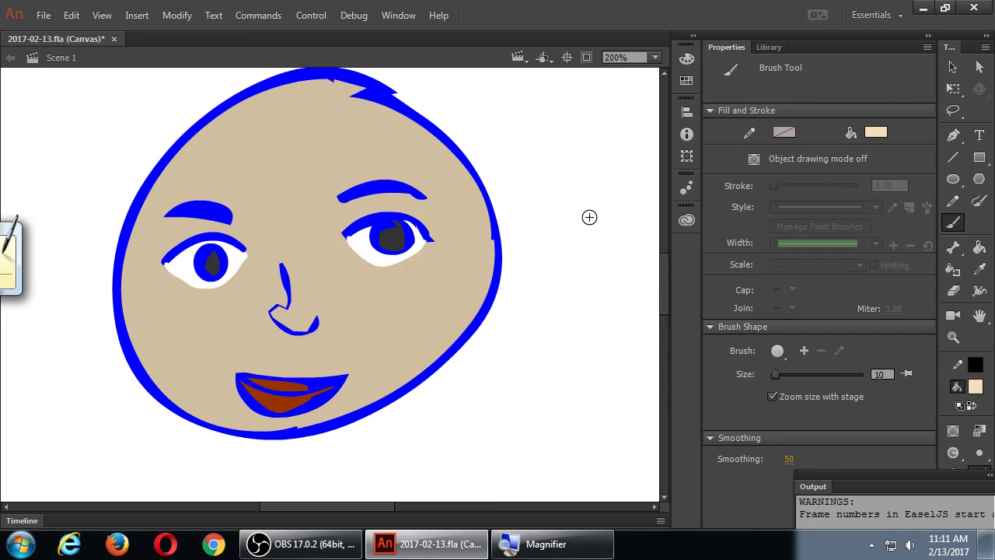
# - Try Paint Inside strokes from the forehead to the left cheek and others starting on the left eyebrow and eye, undoing each
pyautogui.moveTo(333, 95)
pyautogui.mouseDown()
pyautogui.moveTo(311, 110)
pyautogui.moveTo(342, 64)
pyautogui.moveTo(252, 189)
pyautogui.moveTo(287, 144)
pyautogui.moveTo(268, 180)
pyautogui.mouseUp()
pyautogui.moveTo(361, 72); pyautogui.dragTo(276, 191)
pyautogui.moveTo(392, 69)
pyautogui.mouseDown()
pyautogui.moveTo(311, 133)
pyautogui.moveTo(362, 164)
pyautogui.moveTo(143, 388)
pyautogui.moveTo(327, 179)
pyautogui.moveTo(275, 200)
pyautogui.moveTo(241, 195)
pyautogui.moveTo(311, 78)
pyautogui.moveTo(329, 168)
pyautogui.moveTo(216, 381)
pyautogui.moveTo(144, 420)
pyautogui.moveTo(297, 206)
pyautogui.moveTo(204, 294)
pyautogui.moveTo(157, 371)
pyautogui.mouseUp()
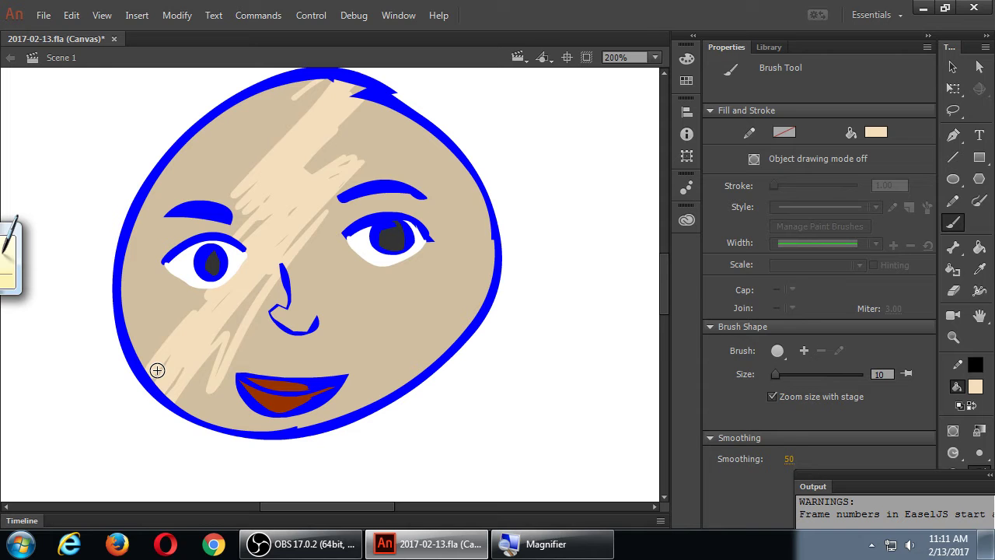
pyautogui.hotkey('ctrl', 'z')
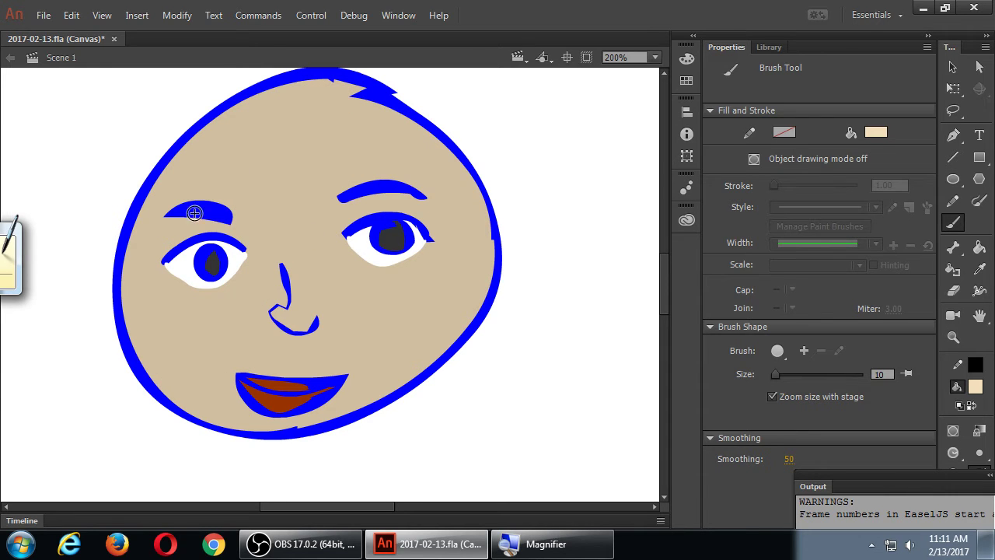
pyautogui.moveTo(201, 209)
pyautogui.mouseDown()
pyautogui.moveTo(224, 193)
pyautogui.moveTo(239, 217)
pyautogui.mouseUp()
pyautogui.hotkey('ctrl', 'z')
pyautogui.moveTo(212, 265)
pyautogui.mouseDown()
pyautogui.moveTo(170, 276)
pyautogui.moveTo(265, 218)
pyautogui.moveTo(293, 188)
pyautogui.moveTo(143, 308)
pyautogui.mouseUp()
pyautogui.hotkey('ctrl', 'z')
pyautogui.hotkey('ctrl', 'z')
# - Increase the brush size to 19 and paint a light highlight down the left side of the face from forehead to jaw
pyautogui.press(']')
pyautogui.press(']')
pyautogui.press(']')
pyautogui.press(']')
pyautogui.press(']')
pyautogui.press(']')
pyautogui.press(']')
pyautogui.press(']')
pyautogui.press(']')
pyautogui.moveTo(151, 240)
pyautogui.mouseDown()
pyautogui.moveTo(134, 182)
pyautogui.moveTo(162, 112)
pyautogui.moveTo(151, 105)
pyautogui.moveTo(129, 253)
pyautogui.moveTo(143, 198)
pyautogui.moveTo(204, 97)
pyautogui.moveTo(142, 185)
pyautogui.moveTo(175, 319)
pyautogui.moveTo(129, 316)
pyautogui.moveTo(105, 259)
pyautogui.moveTo(137, 294)
pyautogui.moveTo(151, 357)
pyautogui.moveTo(172, 363)
pyautogui.moveTo(237, 436)
pyautogui.moveTo(156, 382)
pyautogui.moveTo(149, 363)
pyautogui.moveTo(179, 396)
pyautogui.moveTo(145, 343)
pyautogui.moveTo(197, 409)
pyautogui.mouseUp()
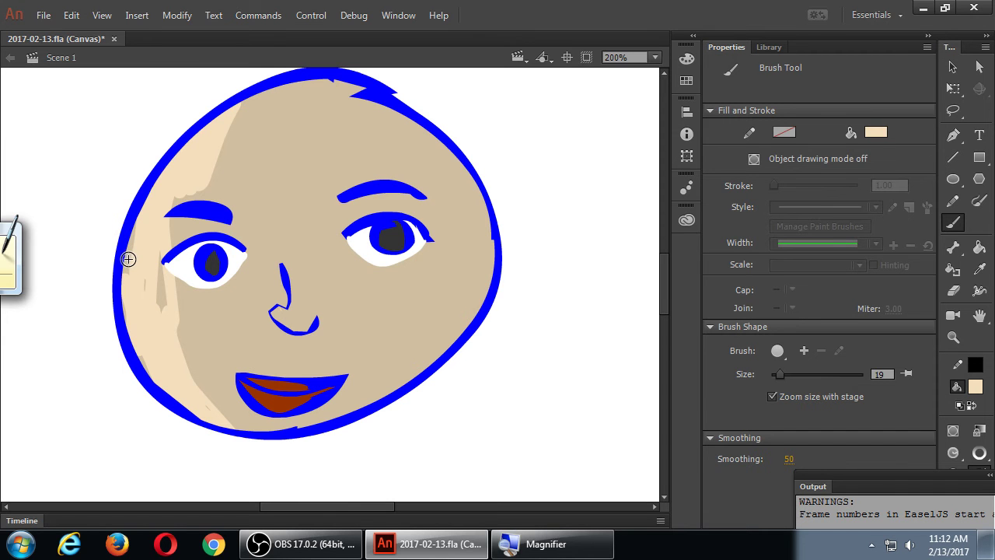
# - Extend the light highlight along the left face outline and across the lower left cheek toward the mouth
pyautogui.moveTo(127, 262)
pyautogui.mouseDown()
pyautogui.moveTo(117, 212)
pyautogui.moveTo(117, 333)
pyautogui.moveTo(152, 397)
pyautogui.mouseUp()
pyautogui.hotkey('ctrl', 'z')
pyautogui.hotkey('ctrl', 'z')
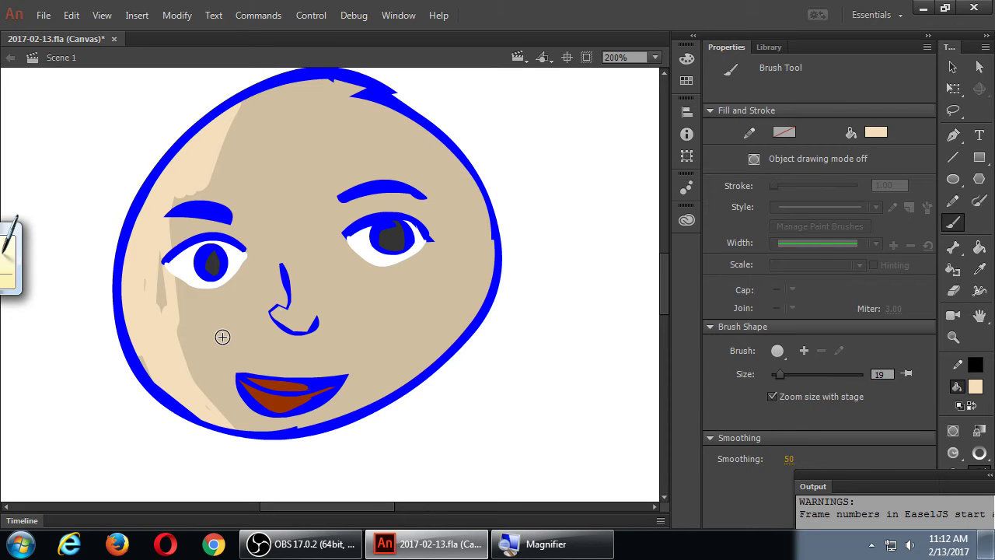
pyautogui.moveTo(346, 542)
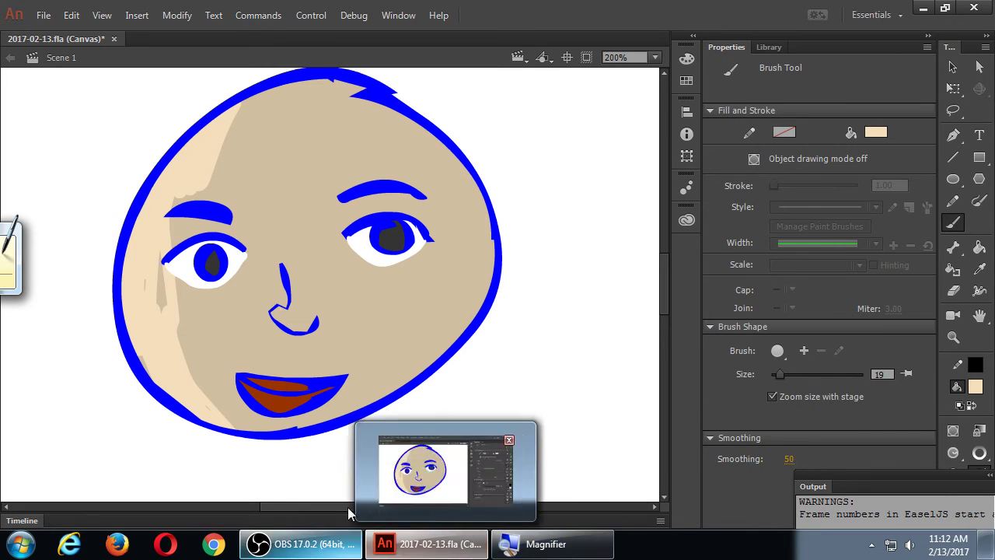
pyautogui.moveTo(198, 360)
pyautogui.mouseDown()
pyautogui.moveTo(200, 398)
pyautogui.moveTo(199, 381)
pyautogui.moveTo(157, 325)
pyautogui.mouseUp()
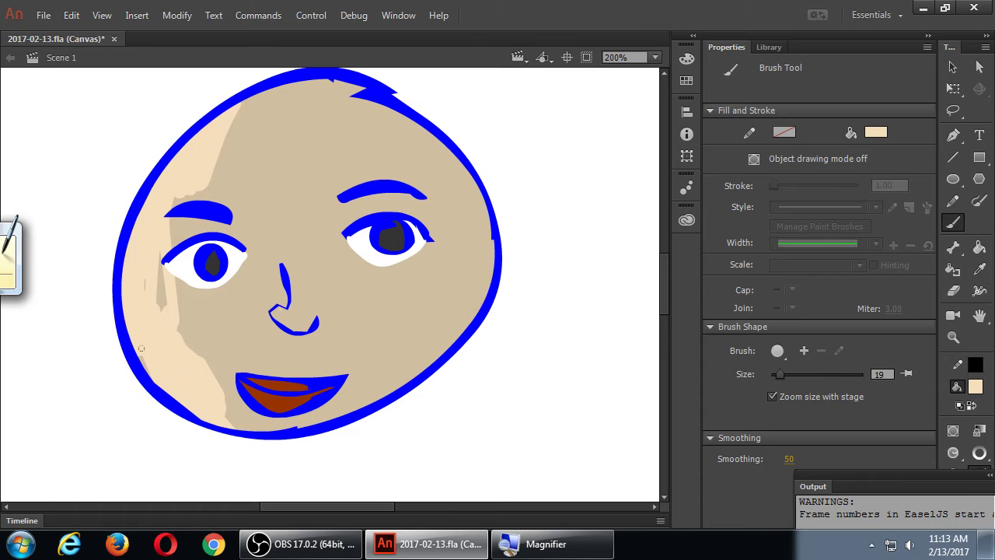
# - Try Paint Inside strokes starting at the lower left face outline and beside the left eye, and undo them
pyautogui.moveTo(141, 349); pyautogui.dragTo(115, 332)
pyautogui.moveTo(129, 296)
pyautogui.mouseDown()
pyautogui.moveTo(163, 260)
pyautogui.moveTo(144, 255)
pyautogui.mouseUp()
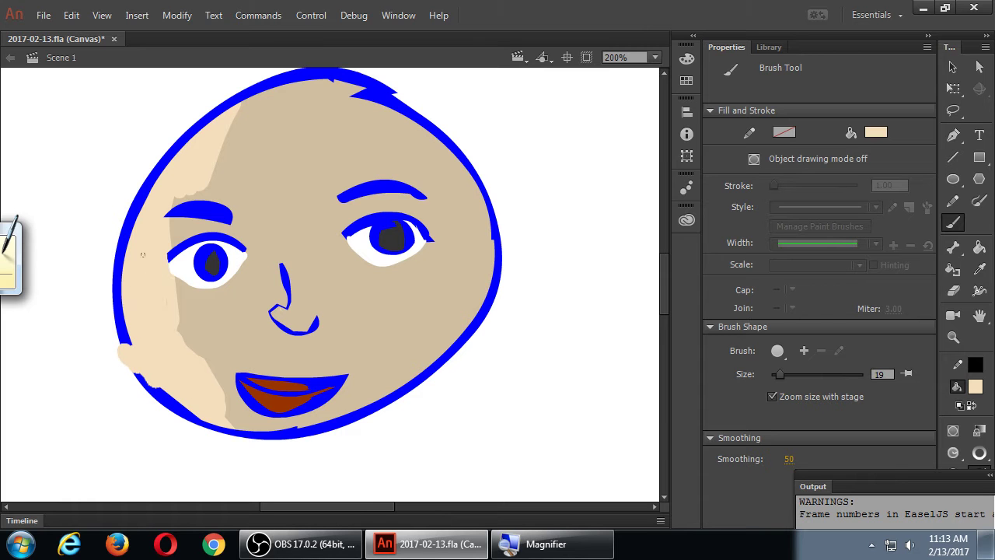
pyautogui.hotkey('ctrl', 'z')
pyautogui.hotkey('ctrl', 'z')
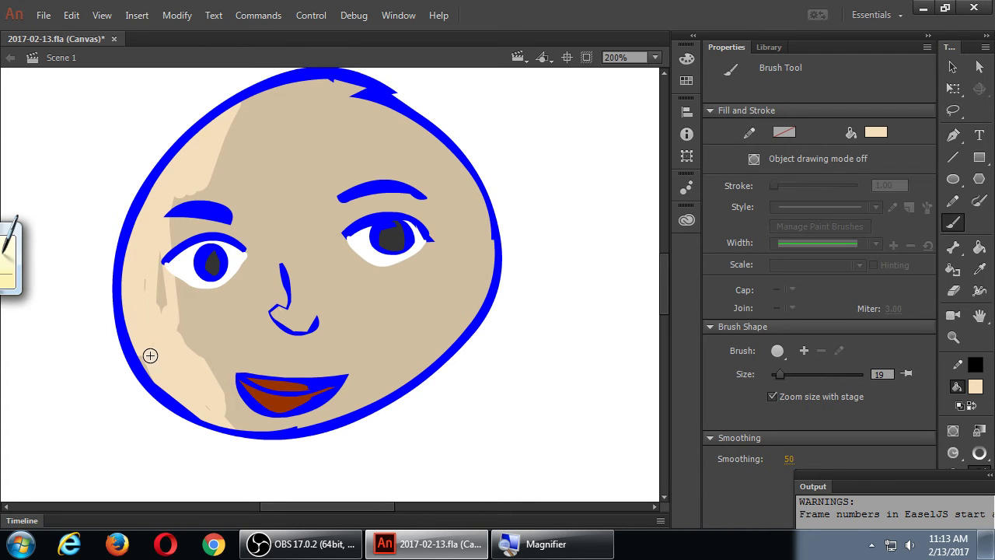
# - Fill the remaining dark gaps in the highlight on the left cheek, undoing strokes that spill over
pyautogui.moveTo(163, 291); pyautogui.dragTo(141, 268)
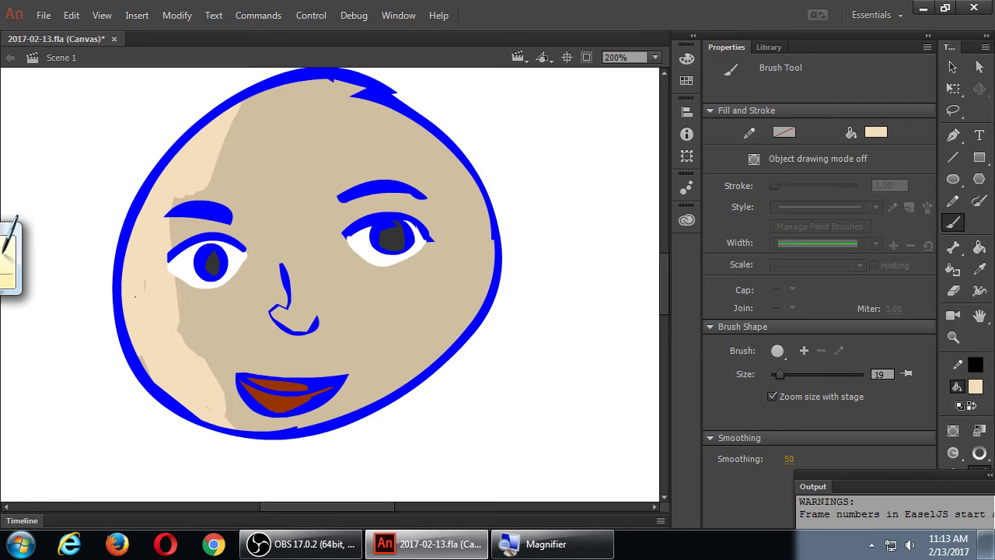
pyautogui.hotkey('ctrl', 'z')
pyautogui.moveTo(145, 367); pyautogui.dragTo(133, 350)
pyautogui.hotkey('ctrl', 'z')
# - Switch the brush mode to Paint Normal and on to Paint Behind
pyautogui.click(955, 455)
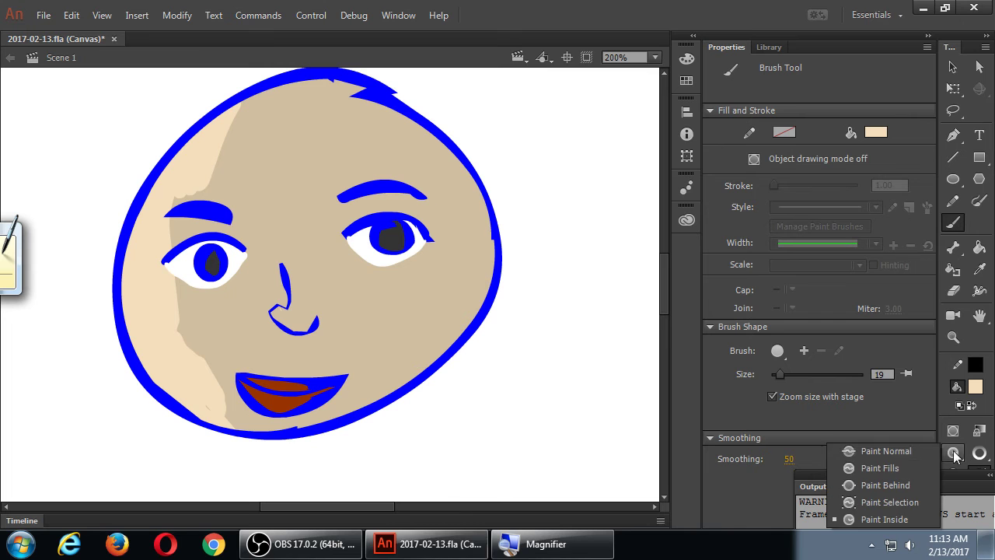
pyautogui.click(923, 451)
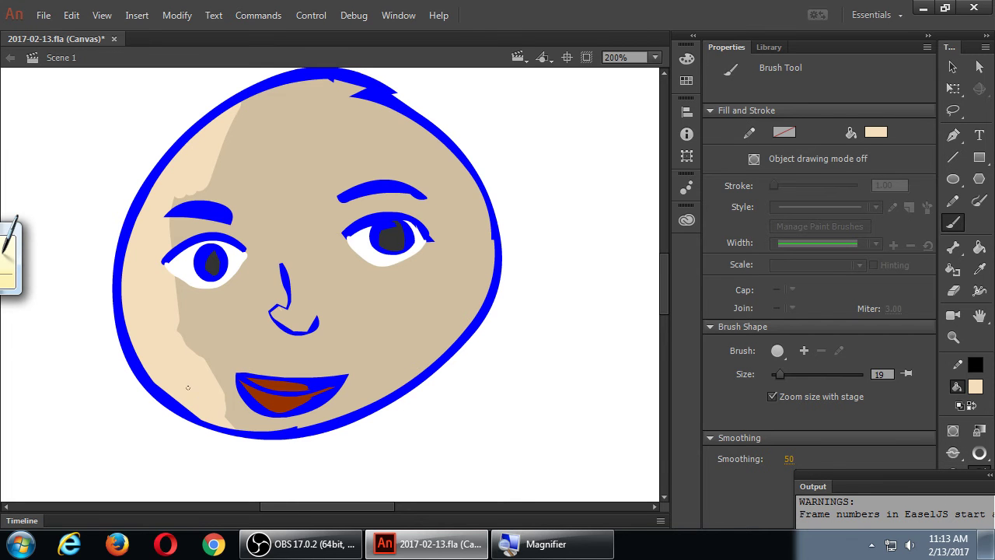
pyautogui.click(954, 454)
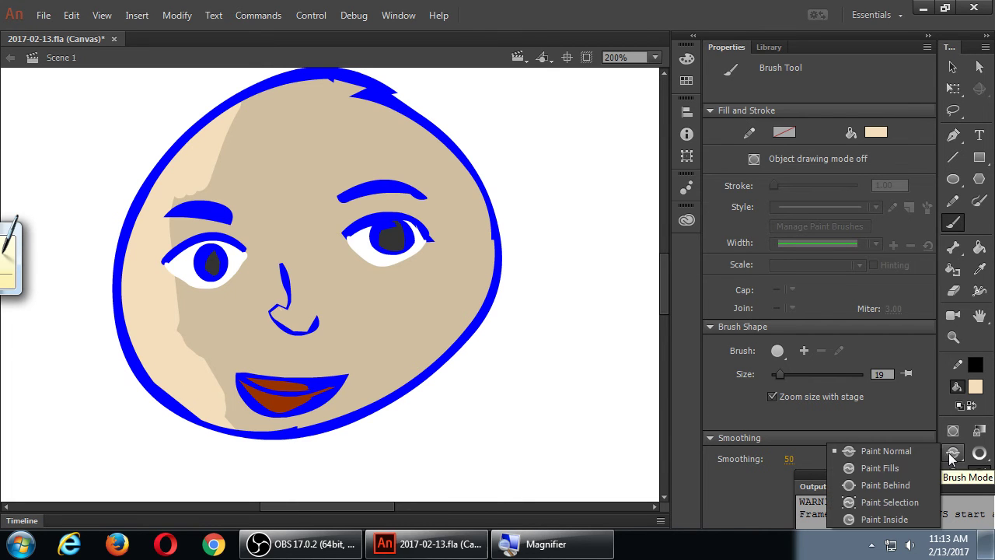
pyautogui.click(892, 484)
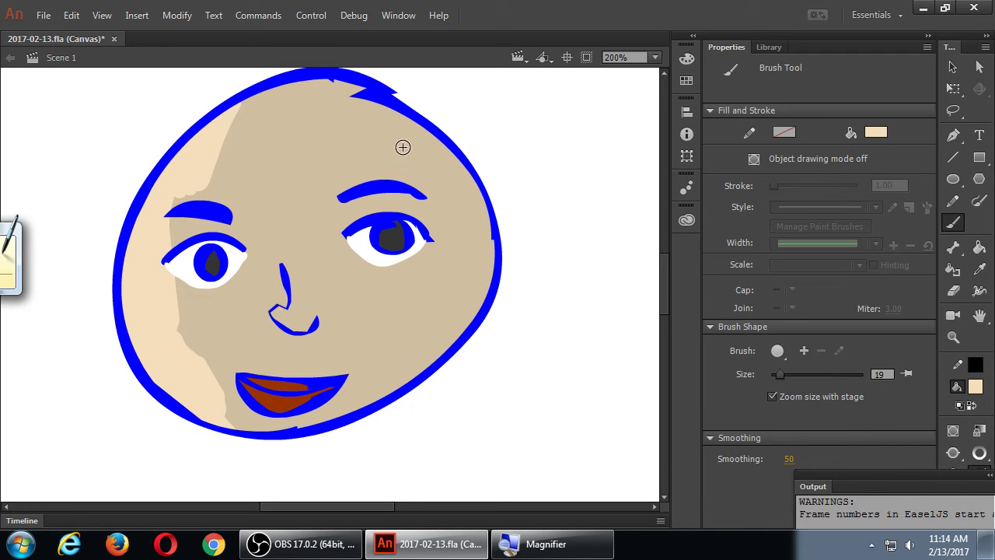
# - Test Paint Behind with strokes crossing the right face outline and the lower right jaw, and undo them all
pyautogui.moveTo(360, 159)
pyautogui.mouseDown()
pyautogui.moveTo(473, 102)
pyautogui.moveTo(448, 108)
pyautogui.moveTo(477, 116)
pyautogui.moveTo(388, 160)
pyautogui.moveTo(408, 171)
pyautogui.moveTo(535, 163)
pyautogui.moveTo(505, 184)
pyautogui.moveTo(352, 242)
pyautogui.moveTo(504, 245)
pyautogui.moveTo(493, 282)
pyautogui.mouseUp()
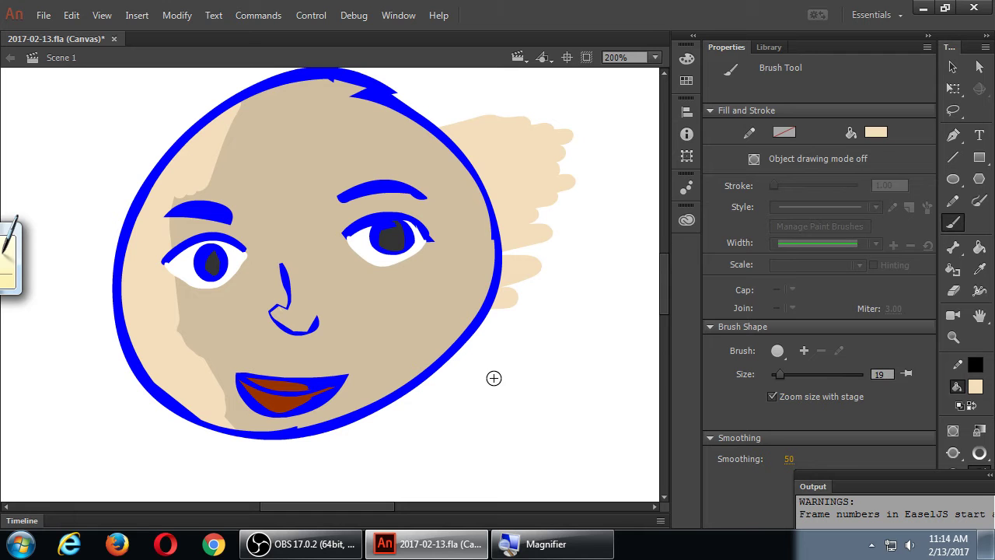
pyautogui.moveTo(492, 418); pyautogui.dragTo(396, 280)
pyautogui.moveTo(449, 424); pyautogui.dragTo(392, 311)
pyautogui.moveTo(420, 404); pyautogui.dragTo(391, 350)
pyautogui.moveTo(392, 431); pyautogui.dragTo(389, 366)
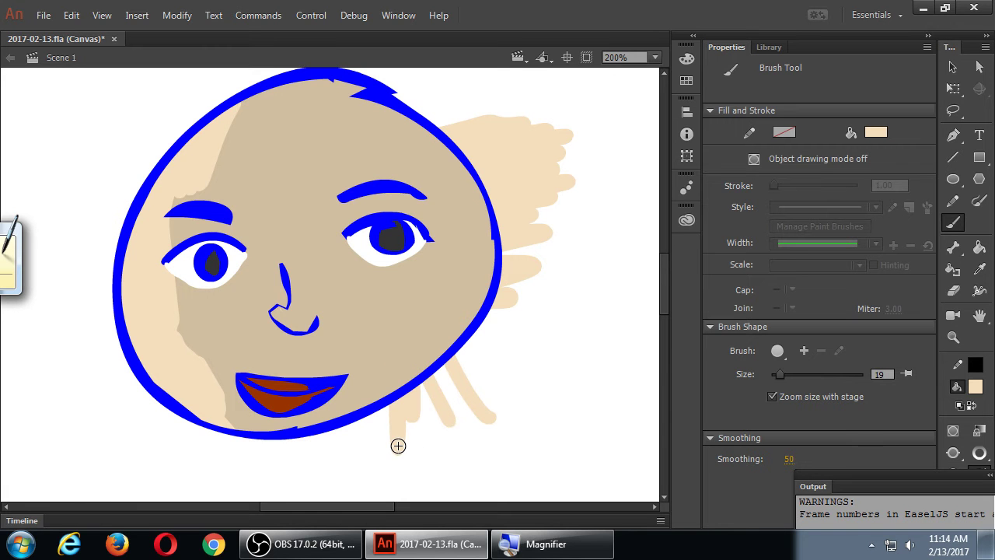
pyautogui.hotkey('ctrl', 'z')
pyautogui.hotkey('ctrl', 'z')
pyautogui.hotkey('ctrl', 'z')
pyautogui.hotkey('ctrl', 'z')
pyautogui.hotkey('ctrl', 'z')
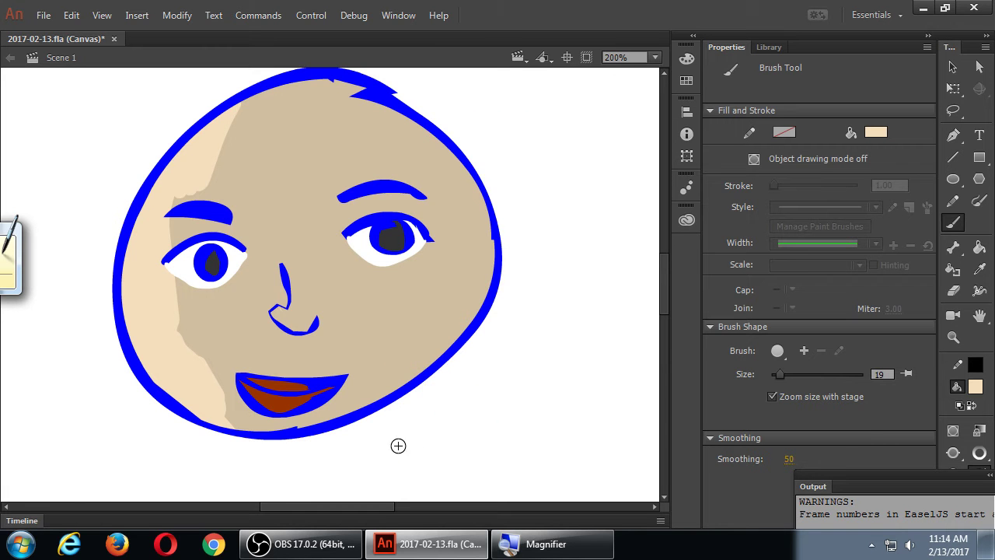
# - Switch the brush mode to Paint Fills and on to Paint Selection
pyautogui.click(962, 465)
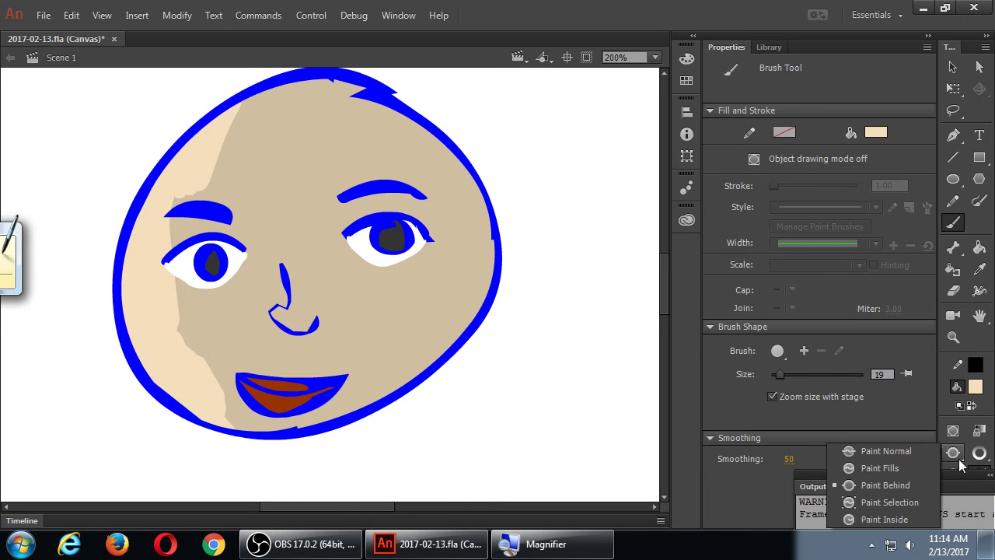
pyautogui.click(906, 467)
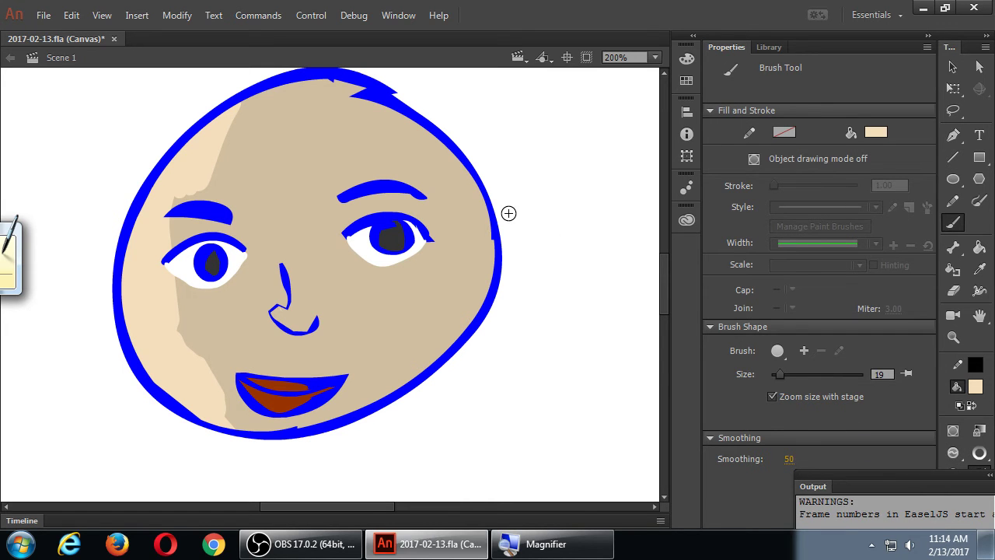
pyautogui.click(954, 454)
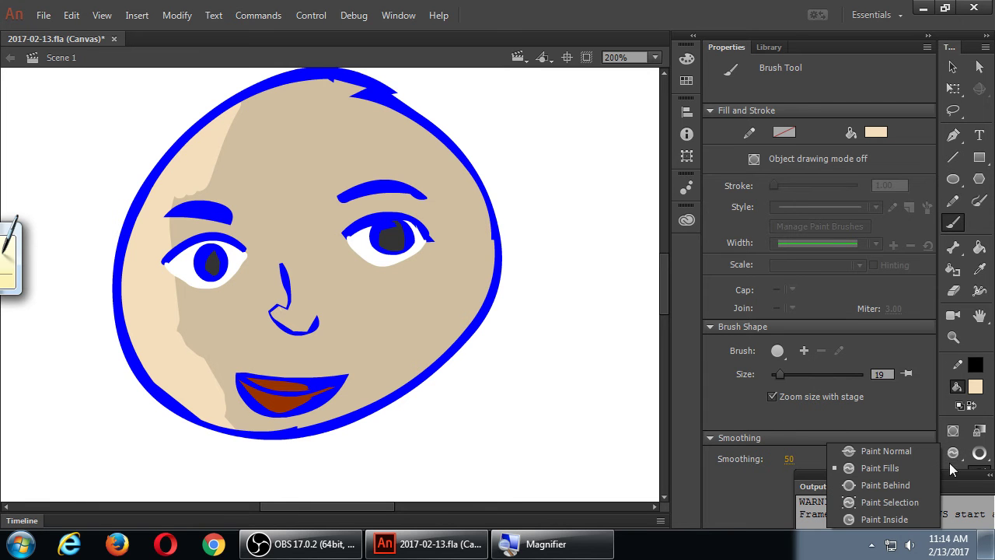
pyautogui.click(949, 459)
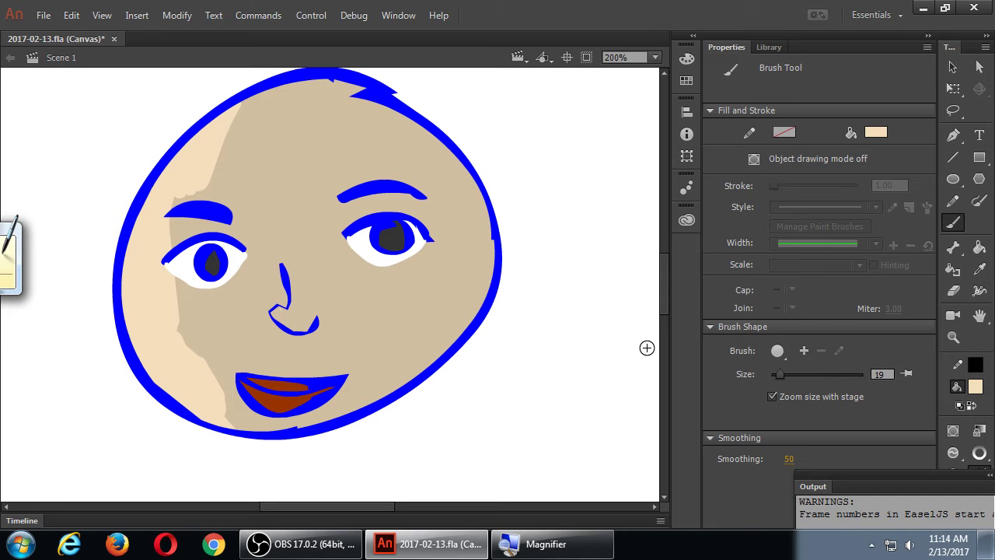
pyautogui.click(954, 452)
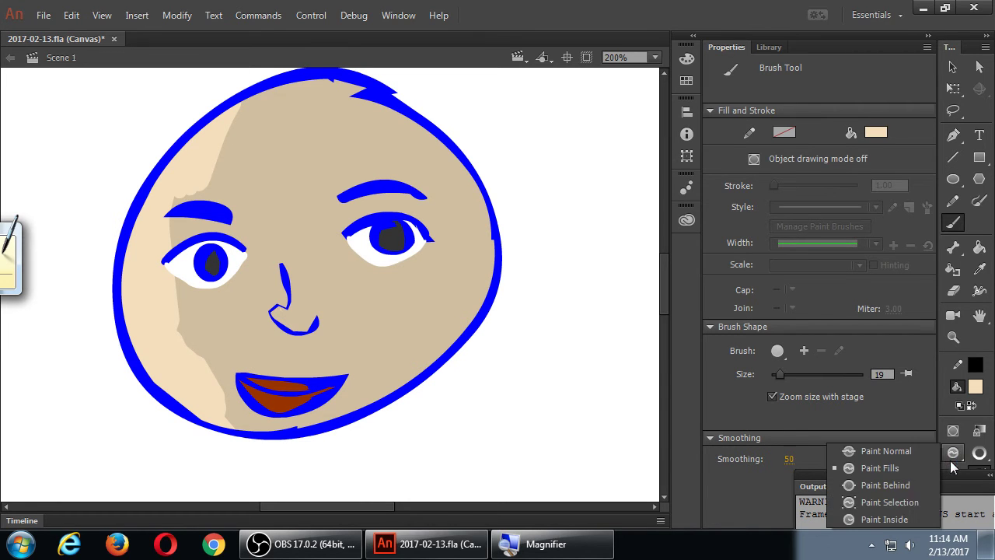
pyautogui.click(901, 501)
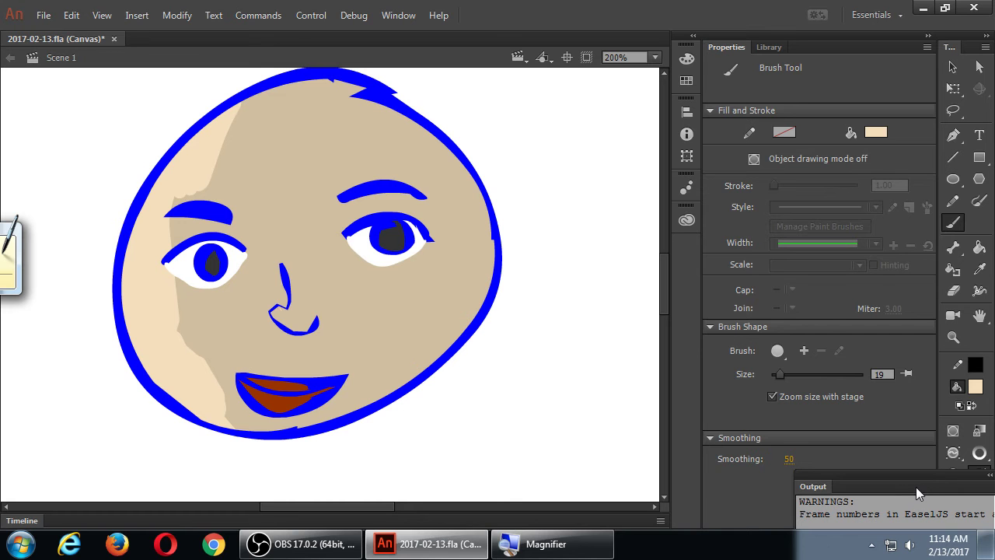
# - Select a rectangular area around the right eye, test Paint Selection strokes across its lower right part, and discard them
pyautogui.press('v')
pyautogui.moveTo(553, 128); pyautogui.dragTo(346, 300)
pyautogui.press('b')
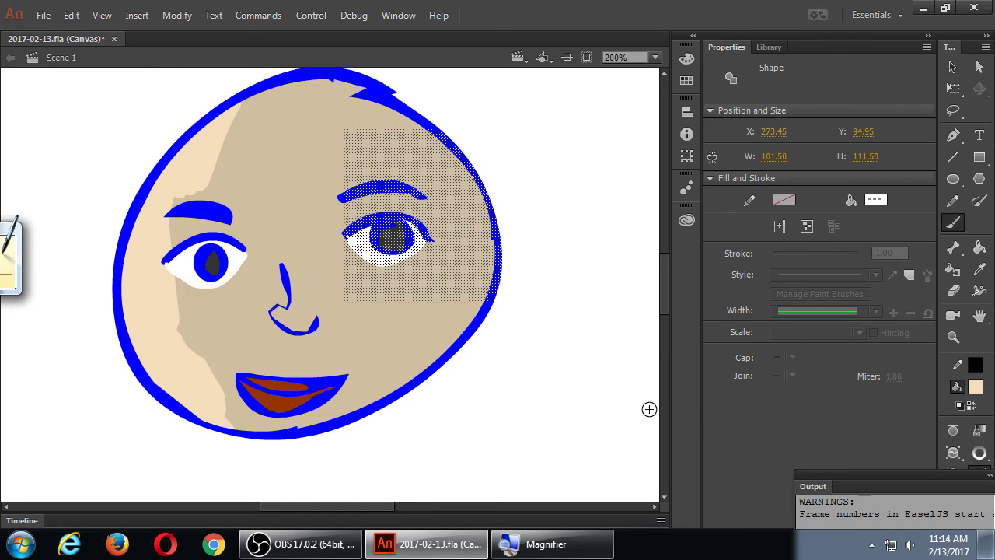
pyautogui.moveTo(451, 231)
pyautogui.mouseDown()
pyautogui.moveTo(467, 233)
pyautogui.moveTo(459, 251)
pyautogui.moveTo(584, 389)
pyautogui.mouseUp()
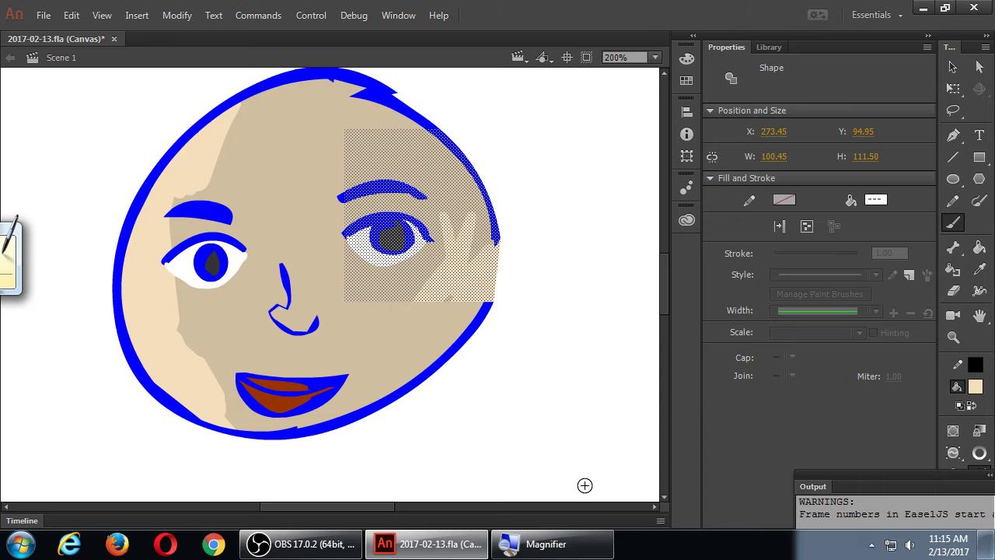
pyautogui.press('Escape')
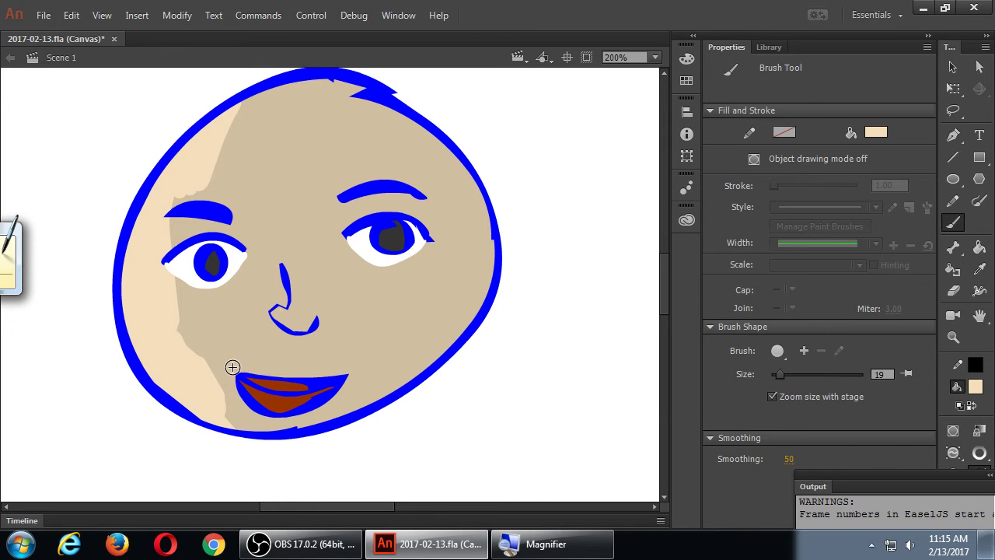
# - Try brush strokes on the left cheek between the eye and mouth with Paint Selection mode, and undo them
pyautogui.moveTo(181, 316); pyautogui.dragTo(199, 352)
pyautogui.moveTo(180, 310)
pyautogui.mouseDown()
pyautogui.moveTo(225, 333)
pyautogui.moveTo(206, 364)
pyautogui.mouseUp()
pyautogui.hotkey('ctrl', 'z')
pyautogui.moveTo(201, 336)
pyautogui.mouseDown()
pyautogui.moveTo(181, 330)
pyautogui.moveTo(214, 358)
pyautogui.moveTo(205, 333)
pyautogui.moveTo(184, 322)
pyautogui.moveTo(220, 376)
pyautogui.mouseUp()
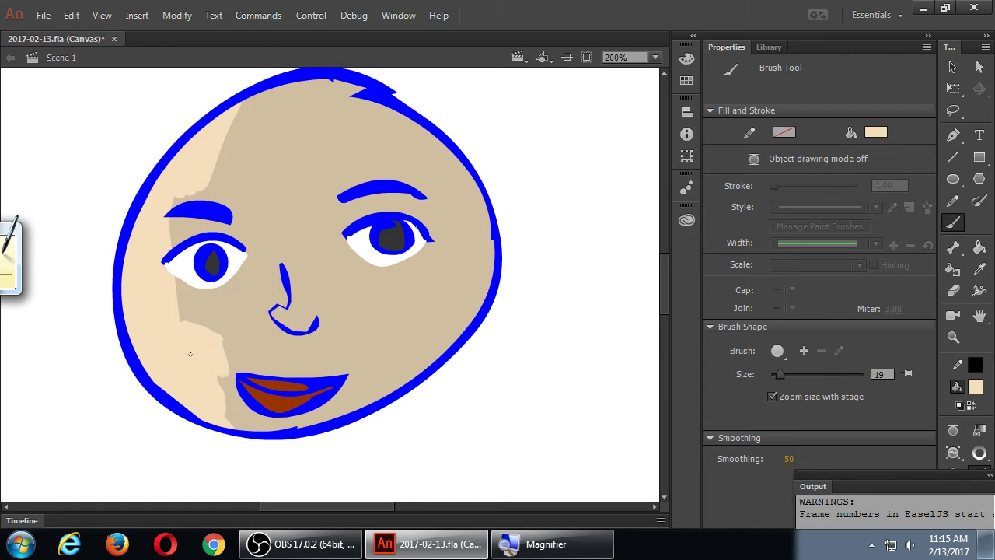
pyautogui.hotkey('ctrl', 'z')
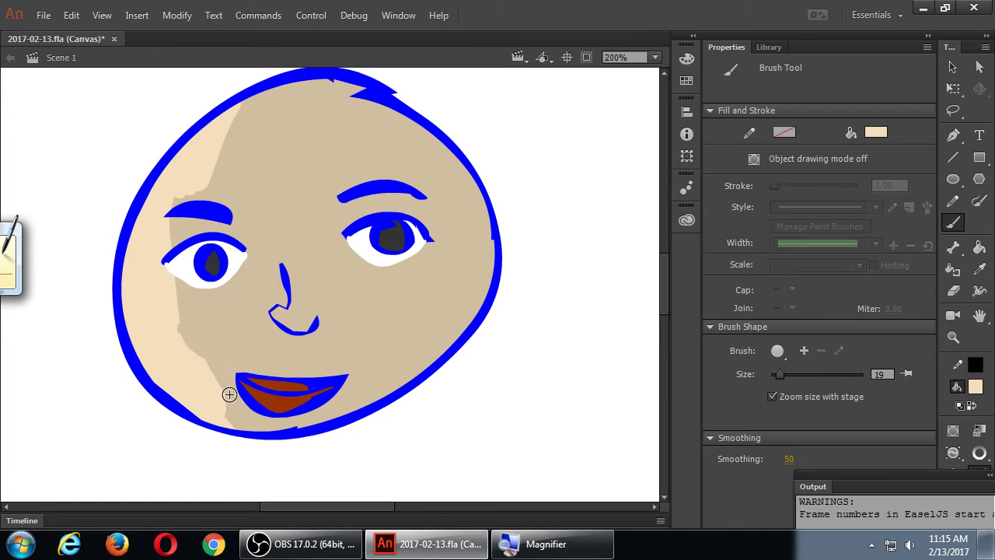
# - Set the brush mode to Paint Inside and extend the highlight over the left cheek and around the left eyebrow
pyautogui.click(979, 454)
pyautogui.click(885, 510)
pyautogui.moveTo(168, 316)
pyautogui.mouseDown()
pyautogui.moveTo(154, 297)
pyautogui.moveTo(175, 311)
pyautogui.moveTo(162, 314)
pyautogui.moveTo(186, 330)
pyautogui.moveTo(181, 345)
pyautogui.moveTo(187, 337)
pyautogui.moveTo(202, 365)
pyautogui.moveTo(184, 335)
pyautogui.mouseUp()
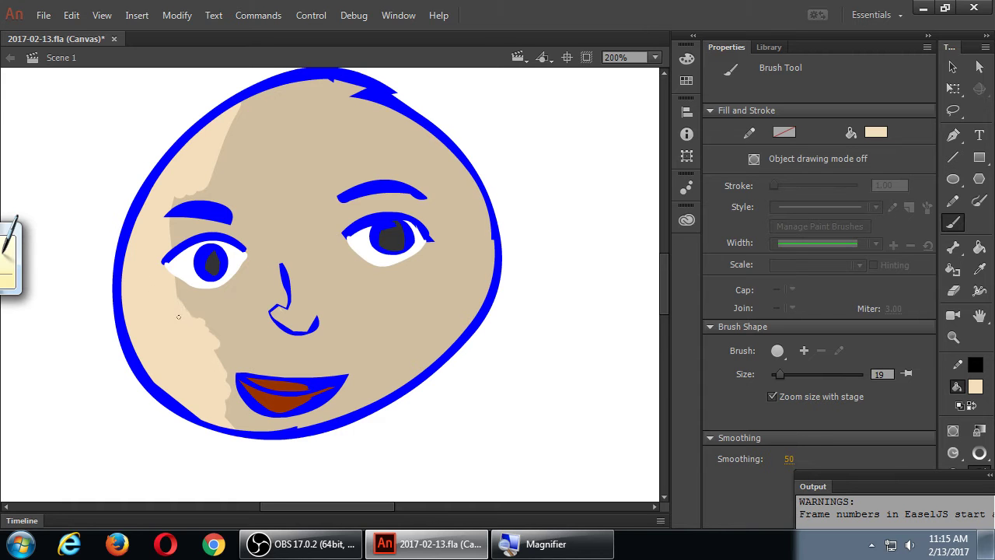
pyautogui.moveTo(167, 231)
pyautogui.mouseDown()
pyautogui.moveTo(178, 229)
pyautogui.moveTo(166, 214)
pyautogui.moveTo(195, 182)
pyautogui.moveTo(207, 189)
pyautogui.moveTo(147, 184)
pyautogui.mouseUp()
pyautogui.hotkey('ctrl', 'z')
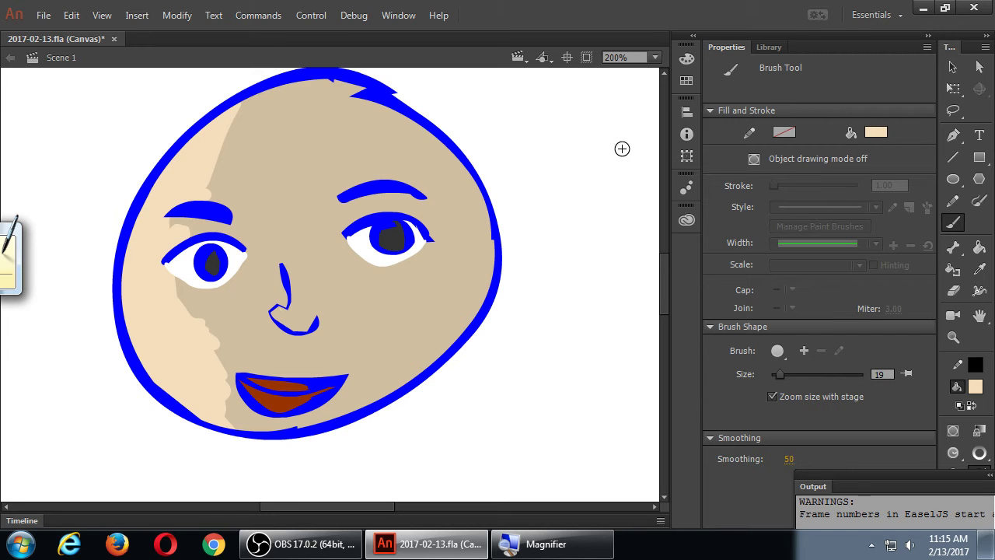
# - Select the light highlight shape on the left side of the face and smooth it four times
pyautogui.click(953, 66)
pyautogui.click(203, 182)
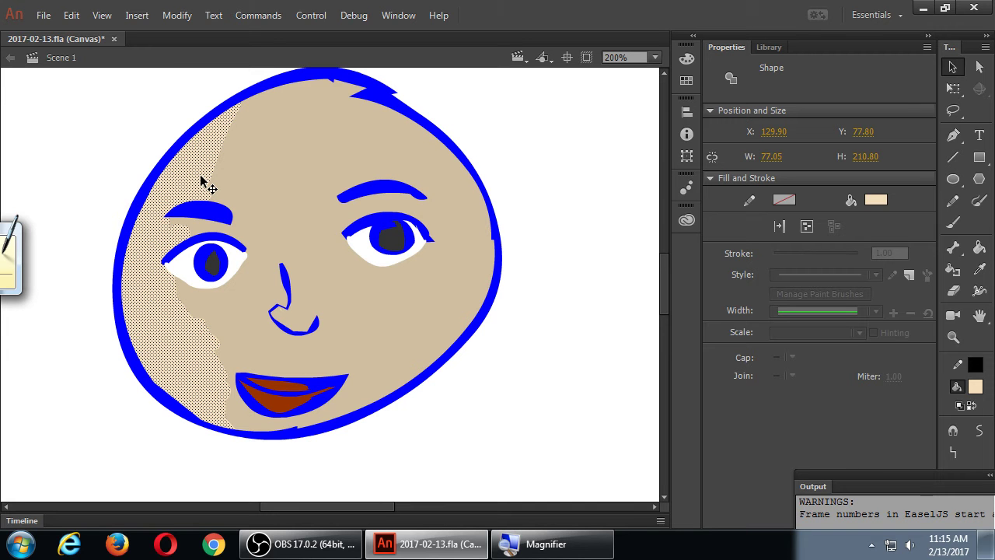
pyautogui.click(979, 433)
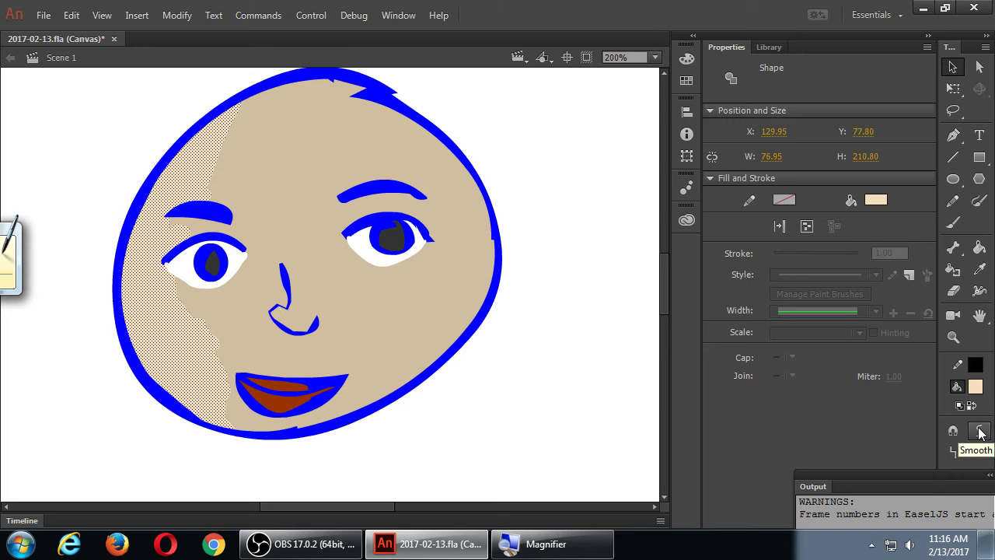
pyautogui.click(980, 434)
pyautogui.click(980, 434)
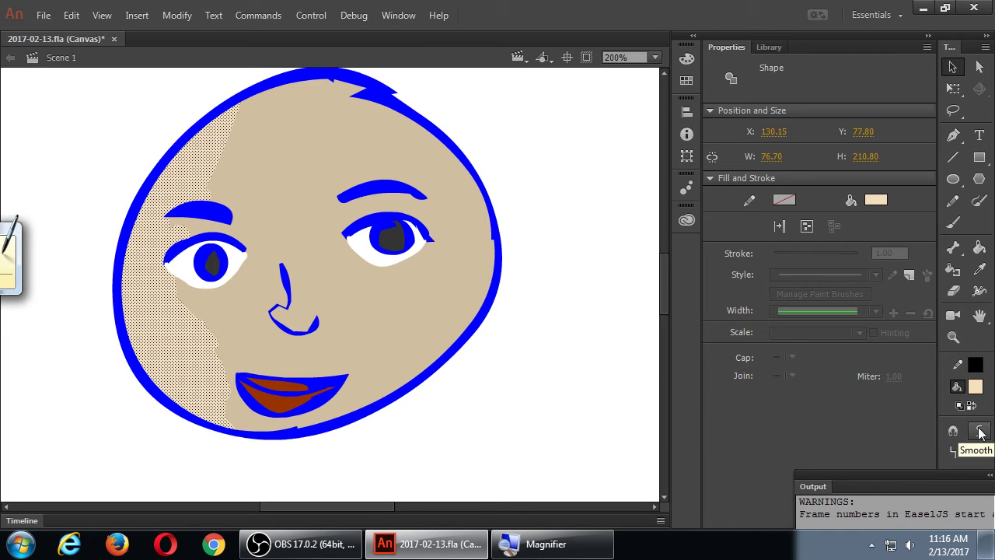
pyautogui.click(979, 434)
# - Deselect the highlight and bend its inner edge on the left forehead into a curve
pyautogui.click(580, 304)
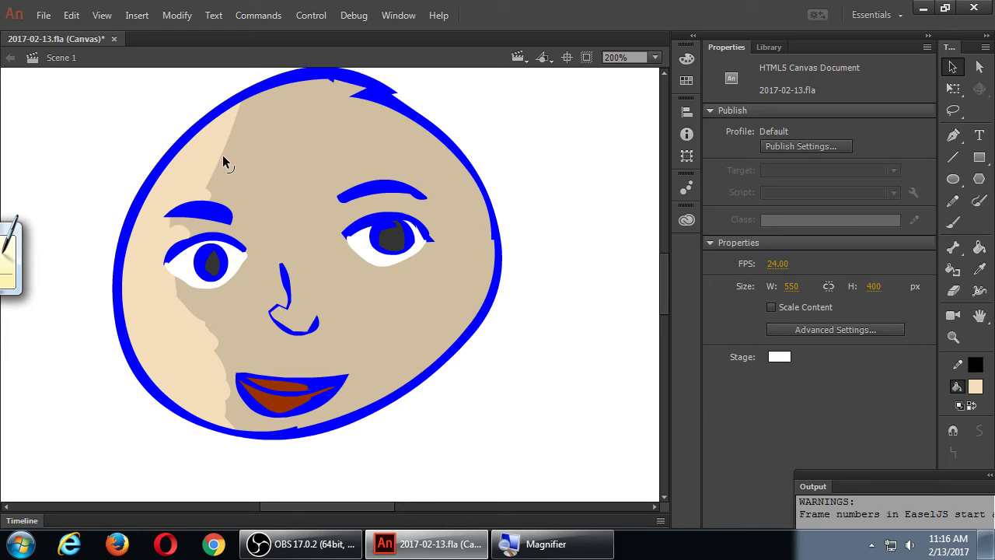
pyautogui.moveTo(222, 156); pyautogui.dragTo(213, 155)
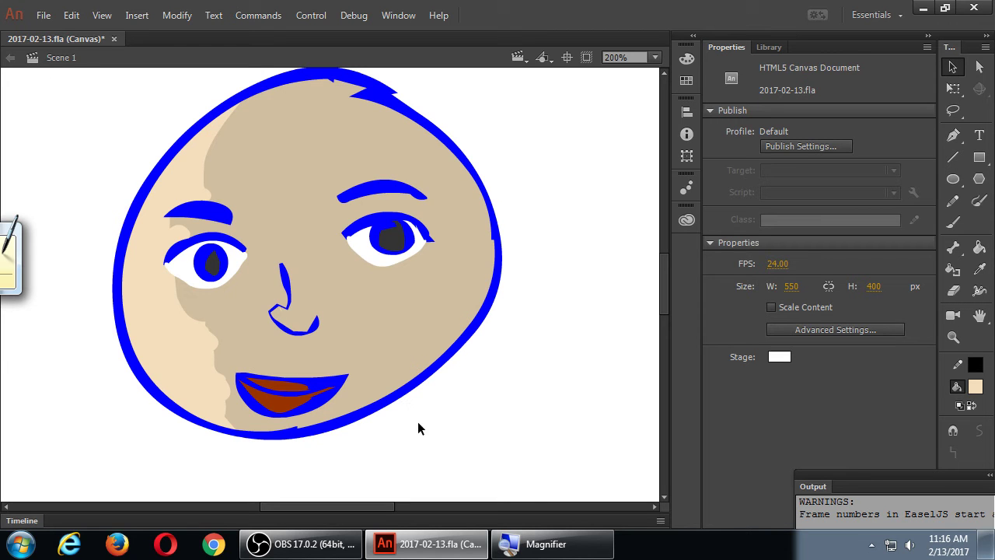
# - Move the highlight shape off the face to the empty area on the right, undo the move and deselect it
pyautogui.click(161, 325)
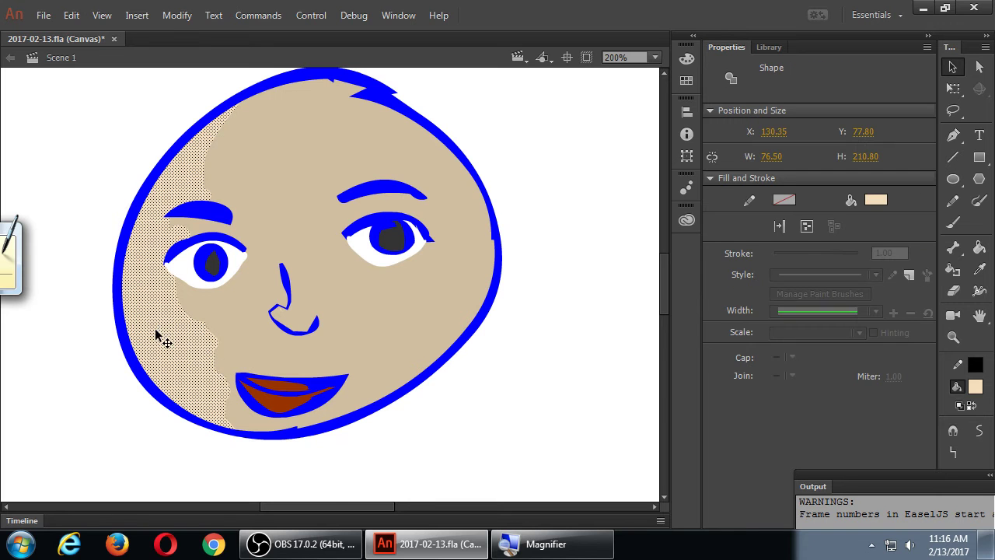
pyautogui.moveTo(155, 322); pyautogui.dragTo(540, 277)
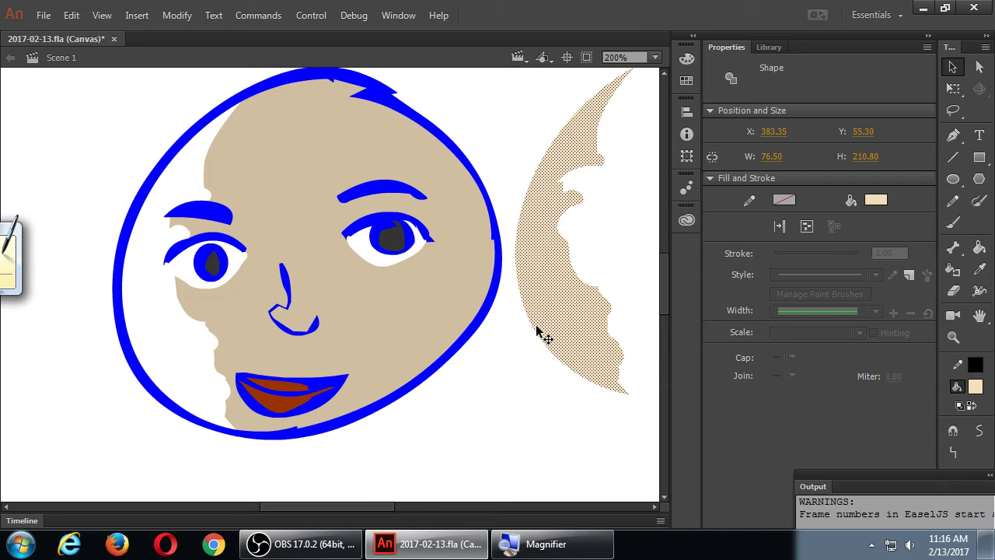
pyautogui.hotkey('ctrl', 'z')
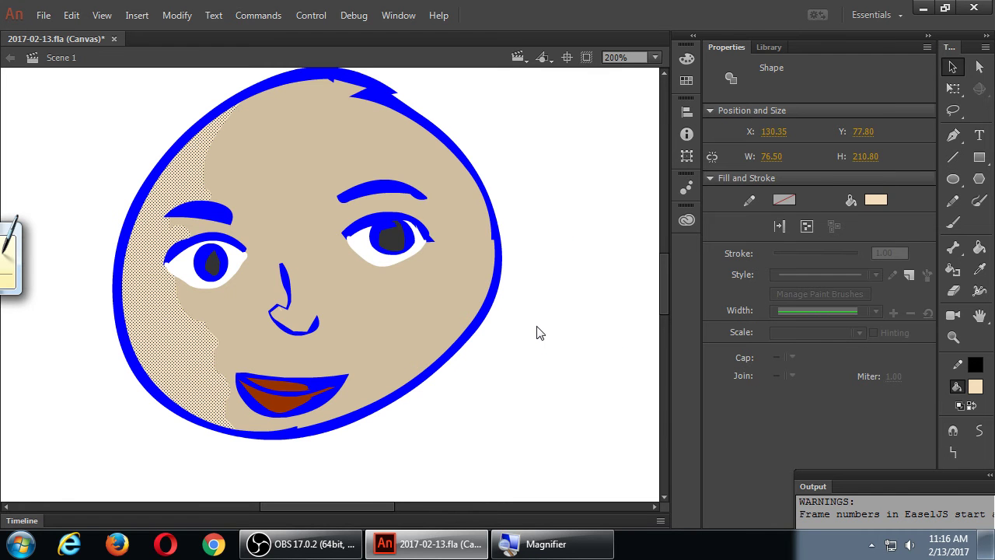
pyautogui.click(519, 353)
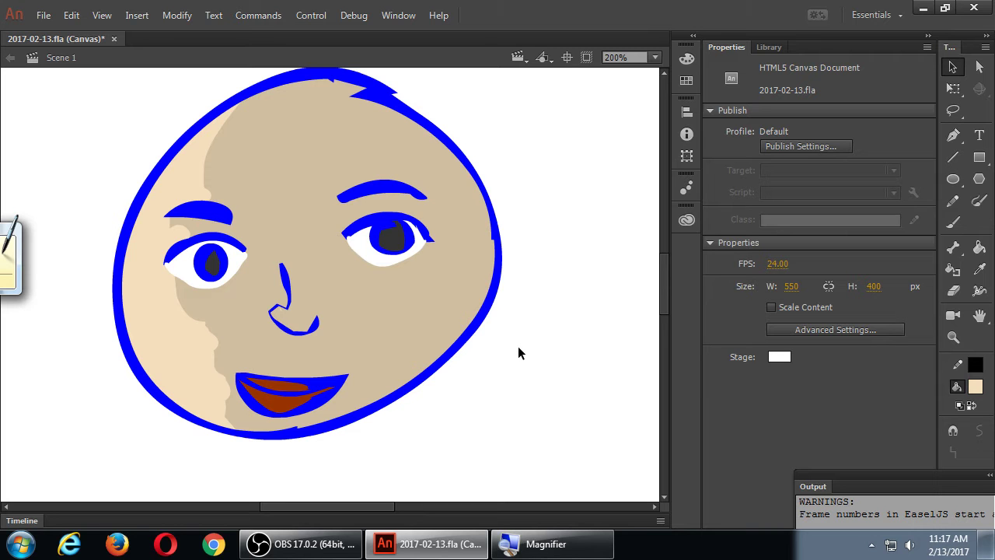
# - Activate the Brush tool, sample the darker skin tone #D0BEA0 as the fill color, and reopen the fill color choices
pyautogui.press('b')
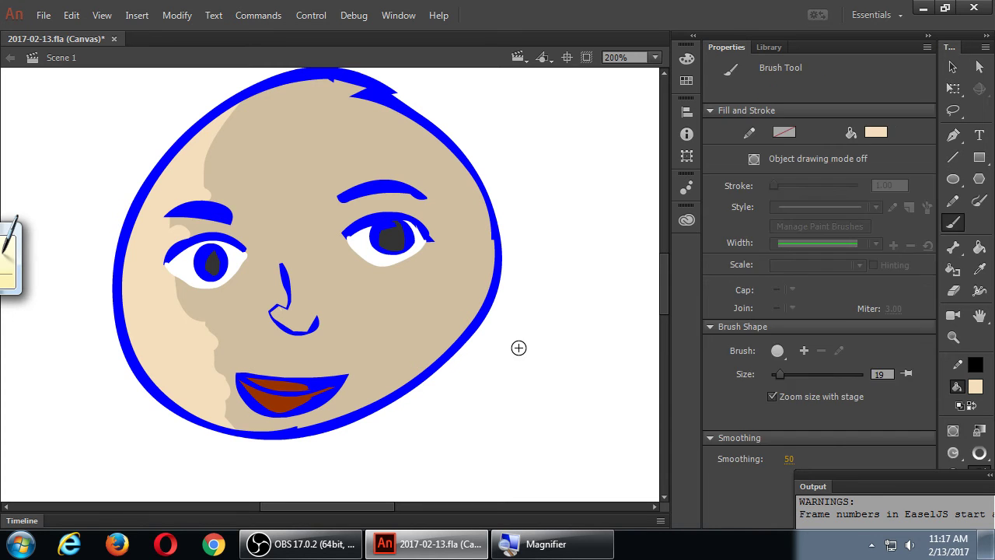
pyautogui.click(871, 134)
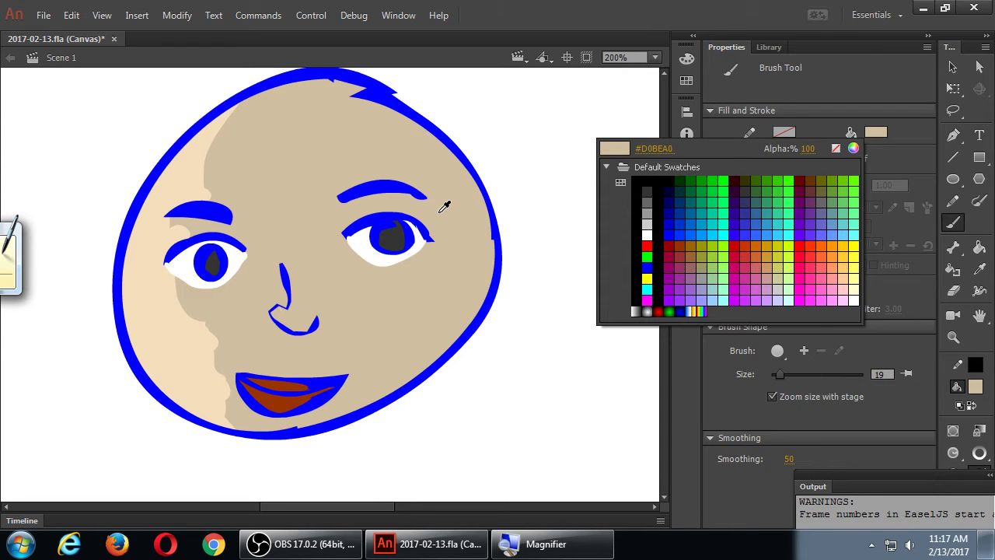
pyautogui.click(458, 282)
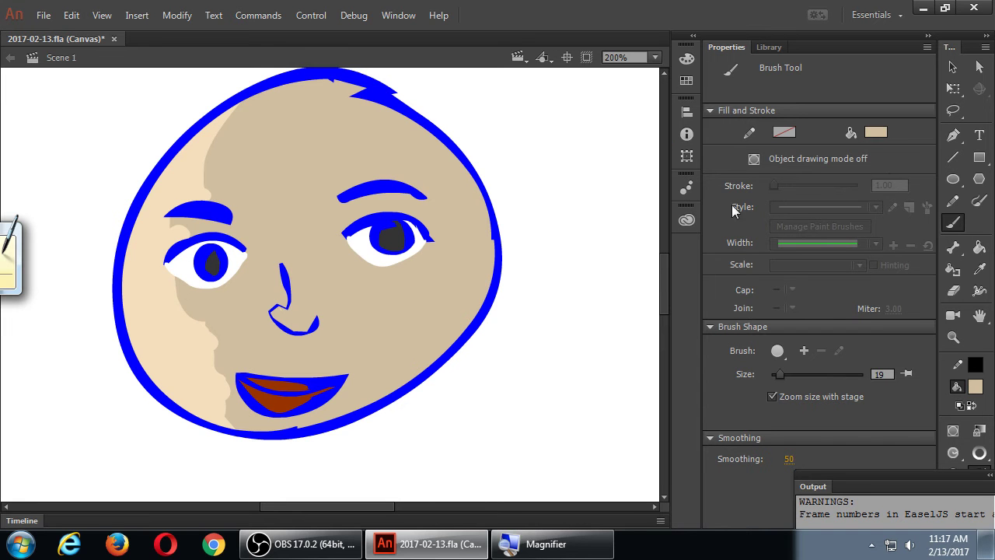
pyautogui.click(875, 134)
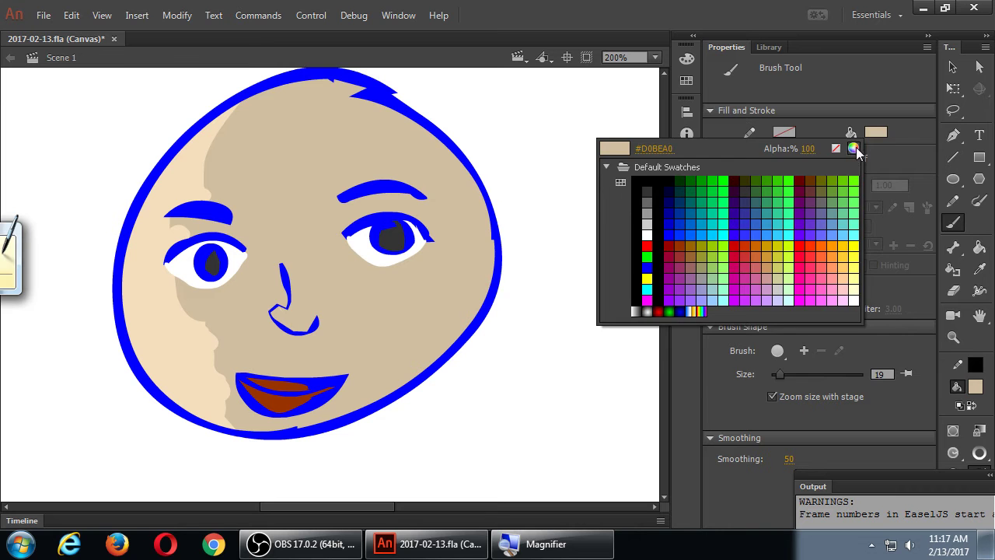
# - Darken the brush fill to #A99A82 and increase the brush size to 23
pyautogui.click(854, 148)
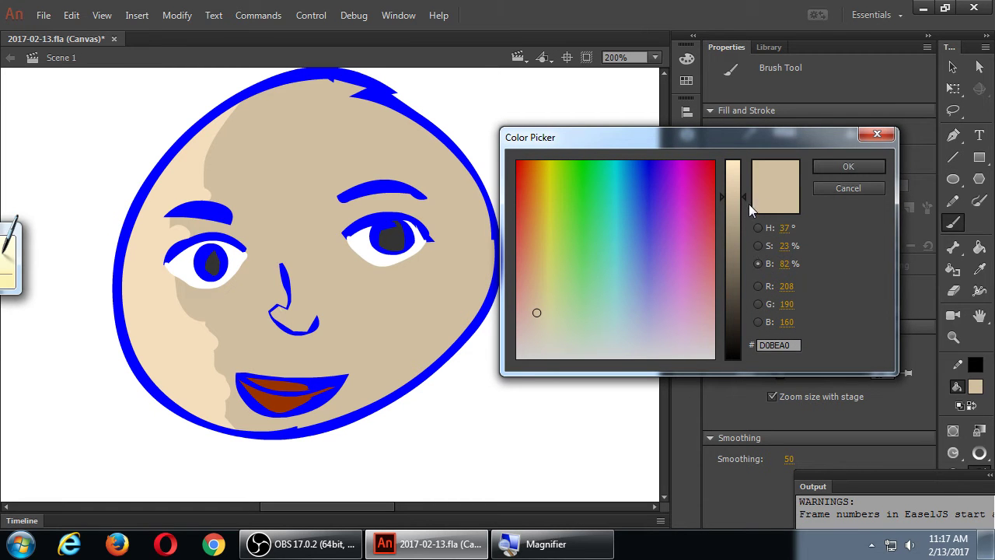
pyautogui.moveTo(742, 195); pyautogui.dragTo(741, 227)
pyautogui.click(834, 167)
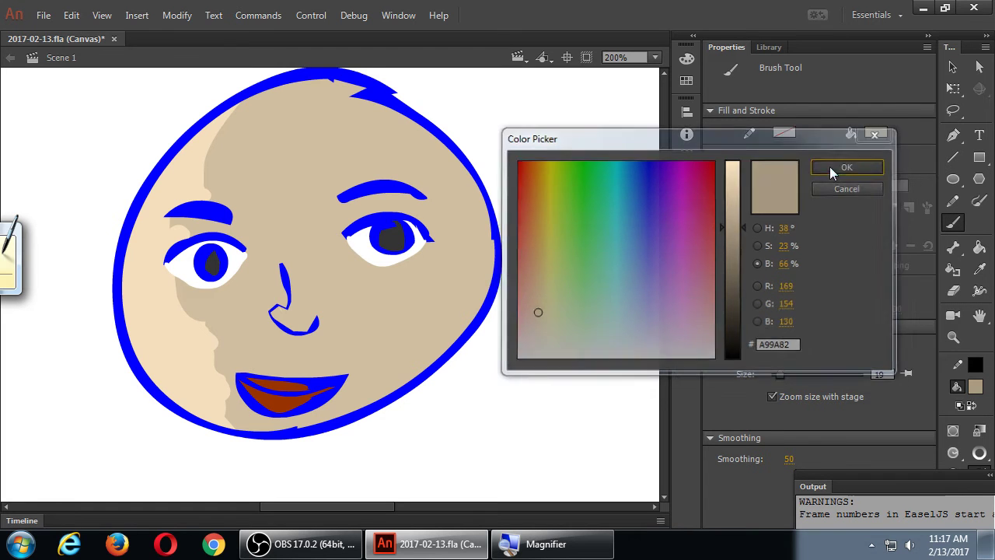
pyautogui.press(']')
pyautogui.press(']')
pyautogui.press(']')
pyautogui.press(']')
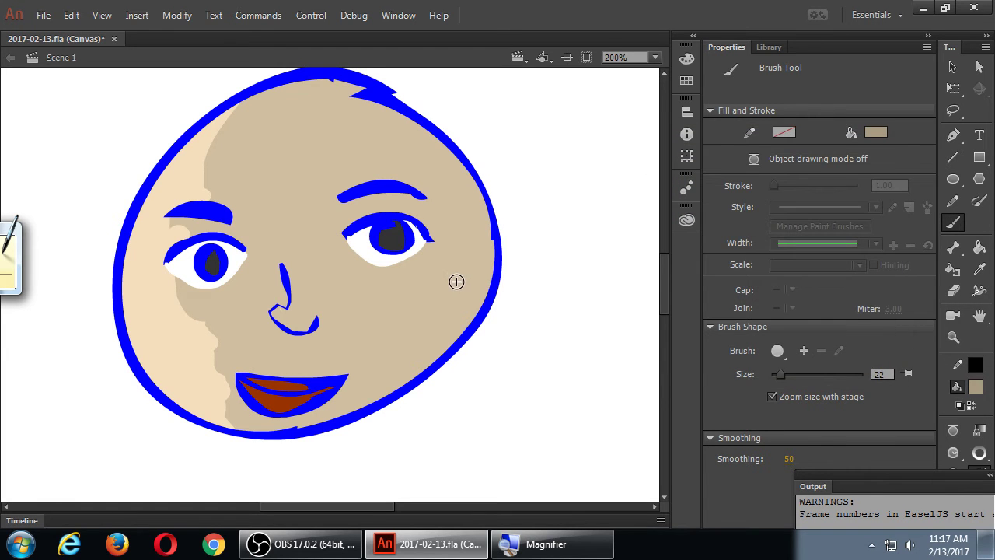
# - Paint a darker shadow along the right side of the face, from the upper forehead down to the jaw
pyautogui.moveTo(446, 281)
pyautogui.mouseDown()
pyautogui.moveTo(462, 174)
pyautogui.moveTo(411, 262)
pyautogui.moveTo(455, 243)
pyautogui.moveTo(468, 206)
pyautogui.moveTo(465, 265)
pyautogui.moveTo(448, 251)
pyautogui.moveTo(403, 278)
pyautogui.moveTo(434, 254)
pyautogui.moveTo(395, 329)
pyautogui.moveTo(437, 305)
pyautogui.mouseUp()
pyautogui.moveTo(396, 392); pyautogui.dragTo(368, 418)
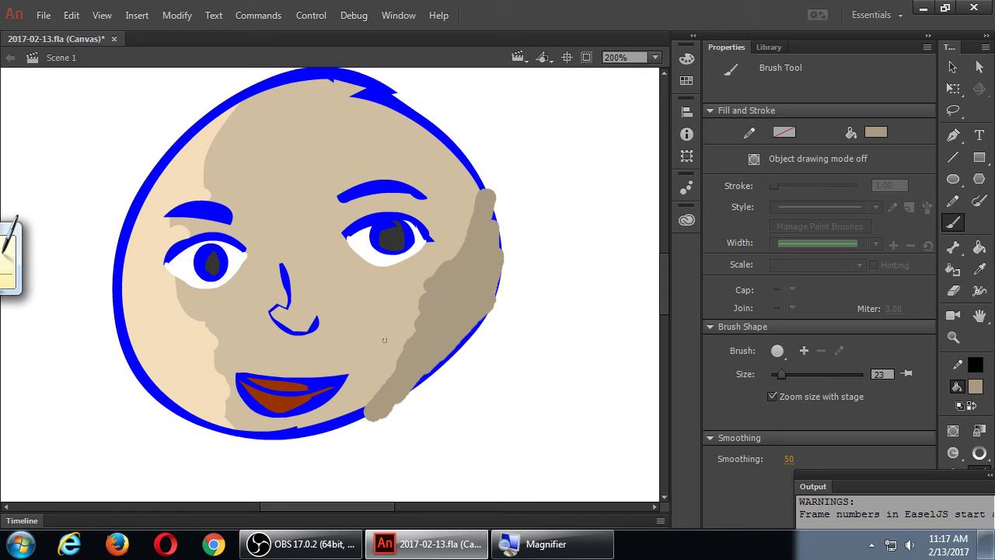
pyautogui.moveTo(420, 255); pyautogui.dragTo(385, 377)
pyautogui.moveTo(465, 255)
pyautogui.mouseDown()
pyautogui.moveTo(463, 175)
pyautogui.moveTo(448, 172)
pyautogui.moveTo(395, 110)
pyautogui.moveTo(486, 183)
pyautogui.moveTo(503, 243)
pyautogui.mouseUp()
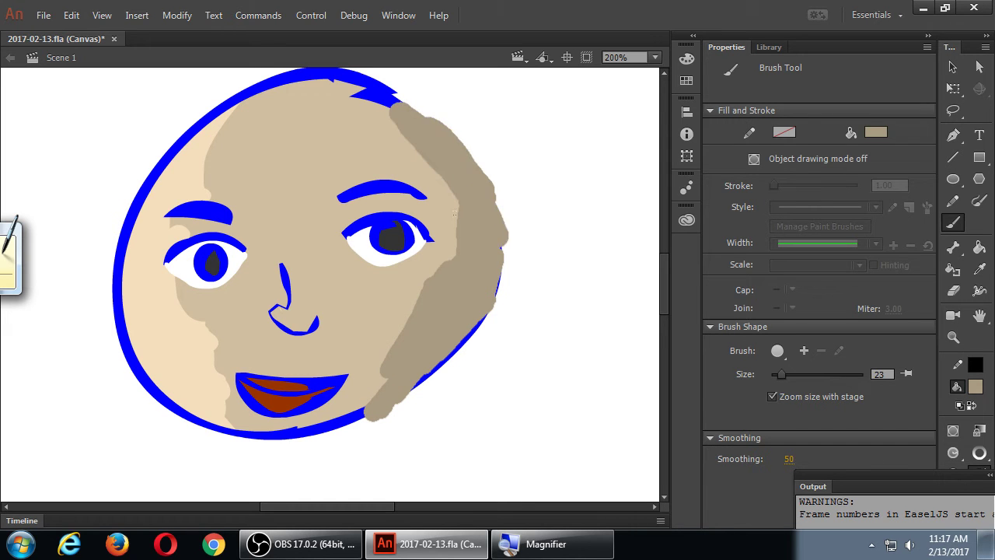
pyautogui.moveTo(440, 249); pyautogui.dragTo(442, 250)
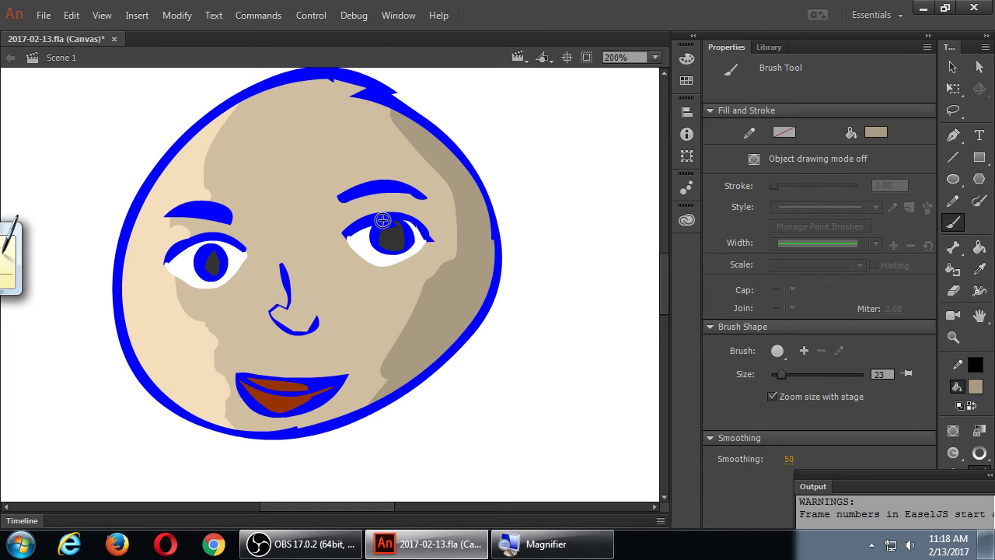
# - Paint a crease shadow above the right-hand eye, and outline and fill a cheek shadow that joins the face's side shadow
pyautogui.moveTo(342, 213)
pyautogui.mouseDown()
pyautogui.moveTo(400, 203)
pyautogui.moveTo(428, 212)
pyautogui.mouseUp()
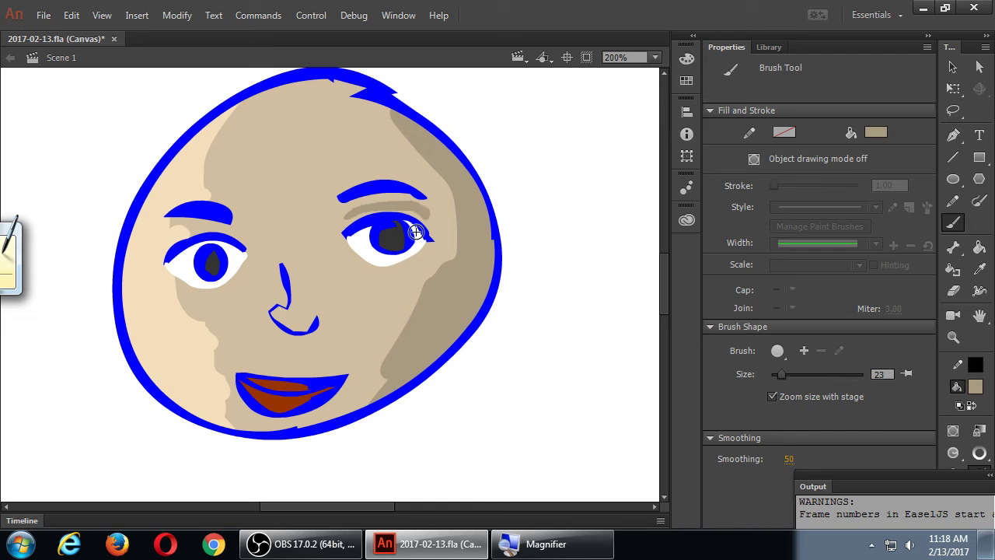
pyautogui.moveTo(376, 288)
pyautogui.mouseDown()
pyautogui.moveTo(430, 263)
pyautogui.moveTo(404, 271)
pyautogui.moveTo(378, 306)
pyautogui.moveTo(356, 278)
pyautogui.moveTo(393, 327)
pyautogui.mouseUp()
pyautogui.press('k')
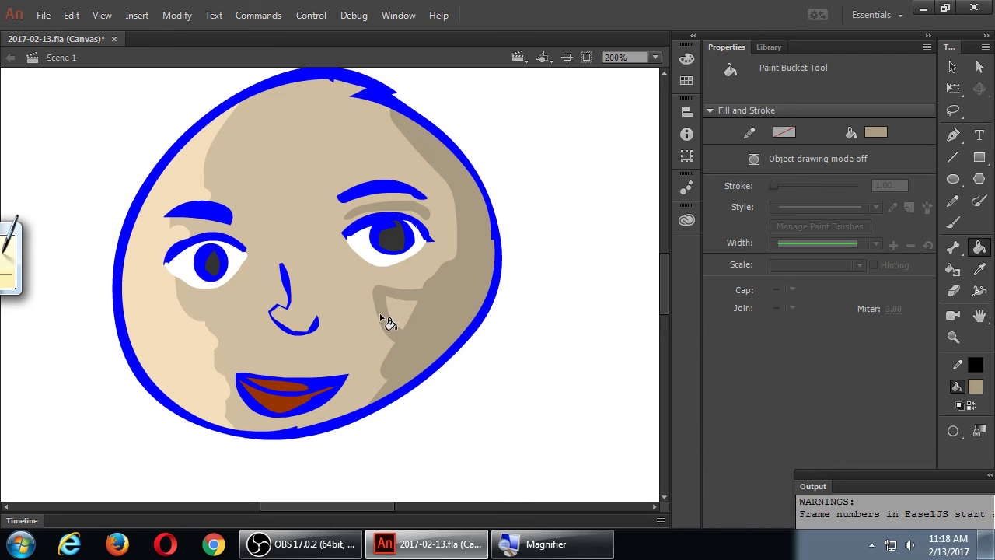
pyautogui.click(406, 313)
# - Brush shadows below the lips, beside the nose and under the left-hand eyebrow, and save the document
pyautogui.press('b')
pyautogui.moveTo(321, 410)
pyautogui.mouseDown()
pyautogui.moveTo(354, 388)
pyautogui.moveTo(274, 417)
pyautogui.mouseUp()
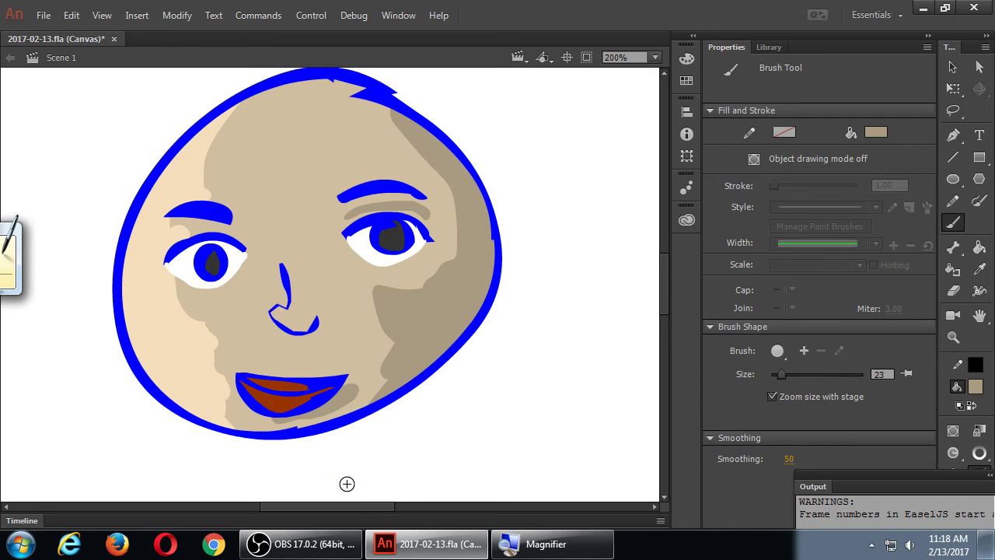
pyautogui.moveTo(315, 291)
pyautogui.mouseDown()
pyautogui.moveTo(304, 280)
pyautogui.moveTo(330, 311)
pyautogui.moveTo(321, 330)
pyautogui.mouseUp()
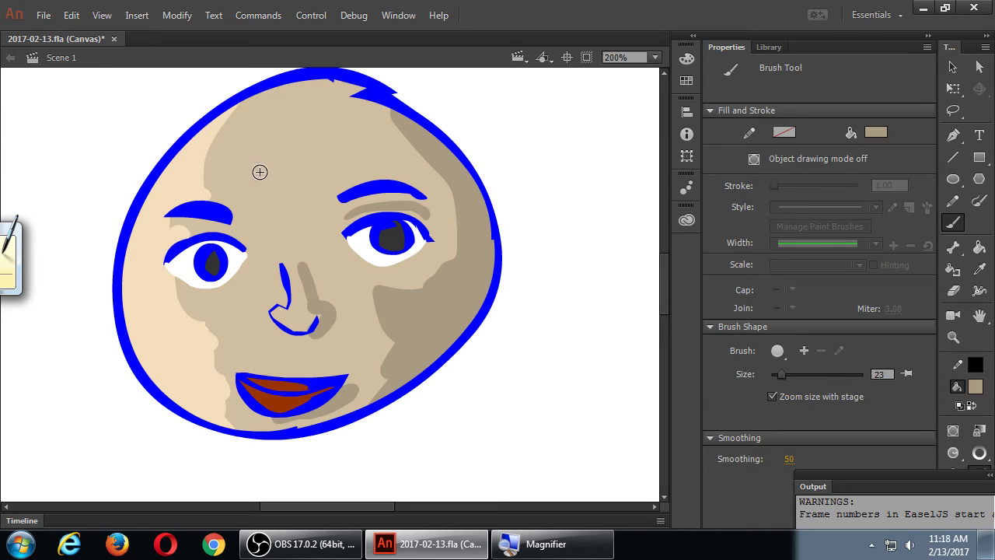
pyautogui.moveTo(241, 229); pyautogui.dragTo(203, 228)
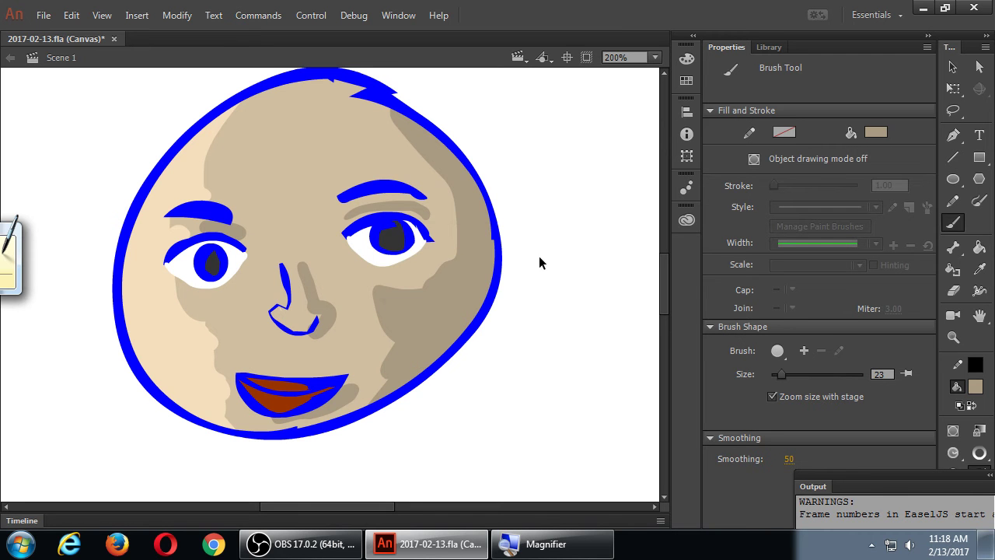
pyautogui.hotkey('ctrl', 's')
# - Smooth the dark shadow shapes on the face's side, nose, eyelids and below the lips, and save the document
pyautogui.press('v')
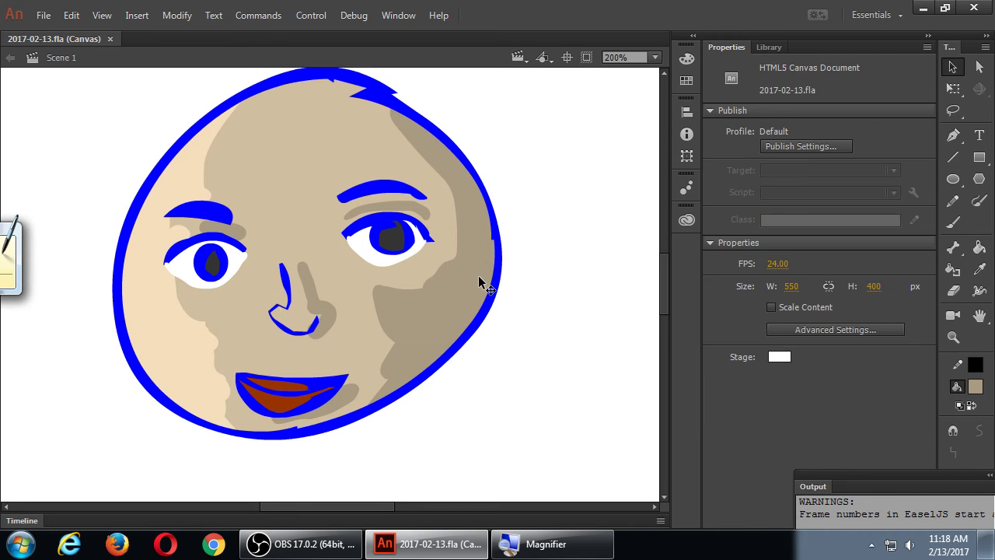
pyautogui.click(475, 276)
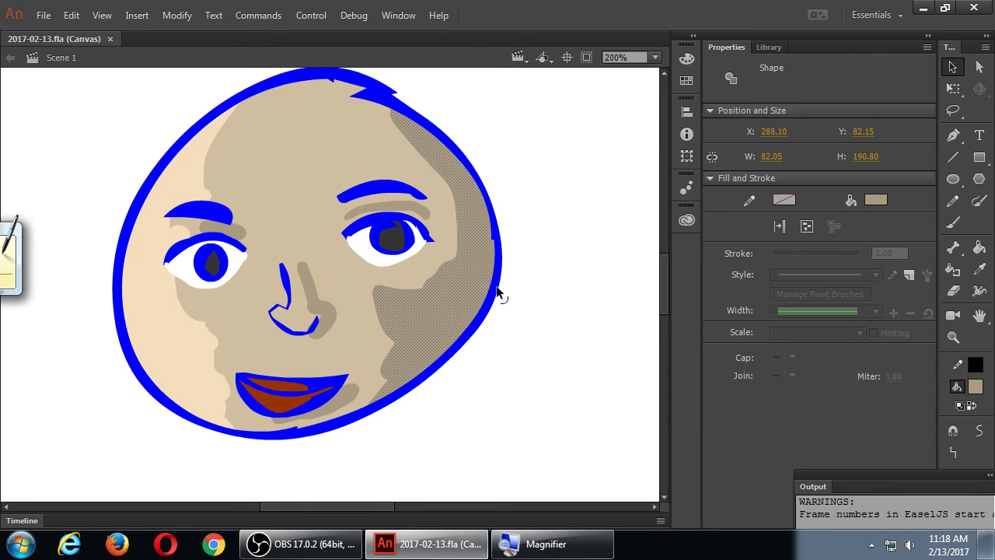
pyautogui.click(952, 431)
pyautogui.click(333, 316)
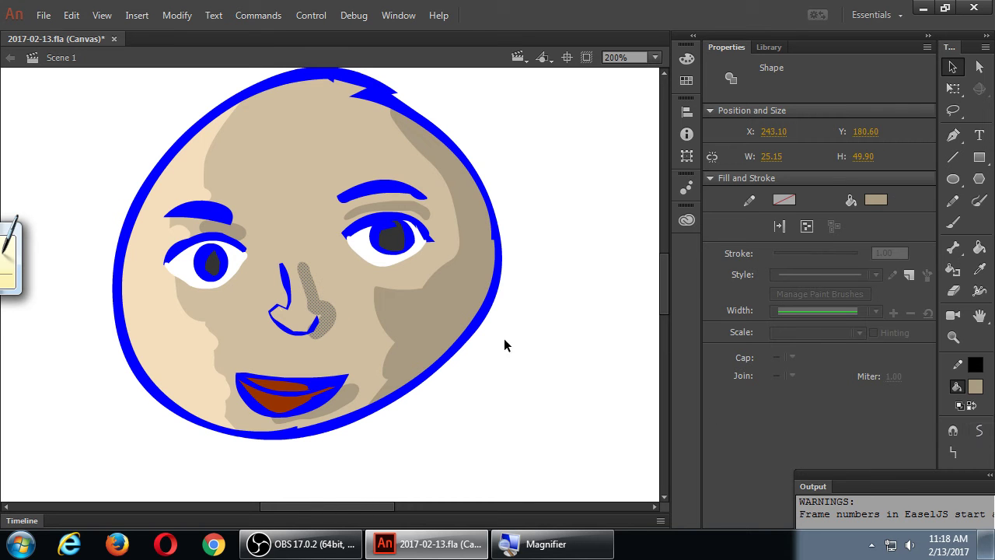
pyautogui.click(412, 212)
pyautogui.click(651, 376)
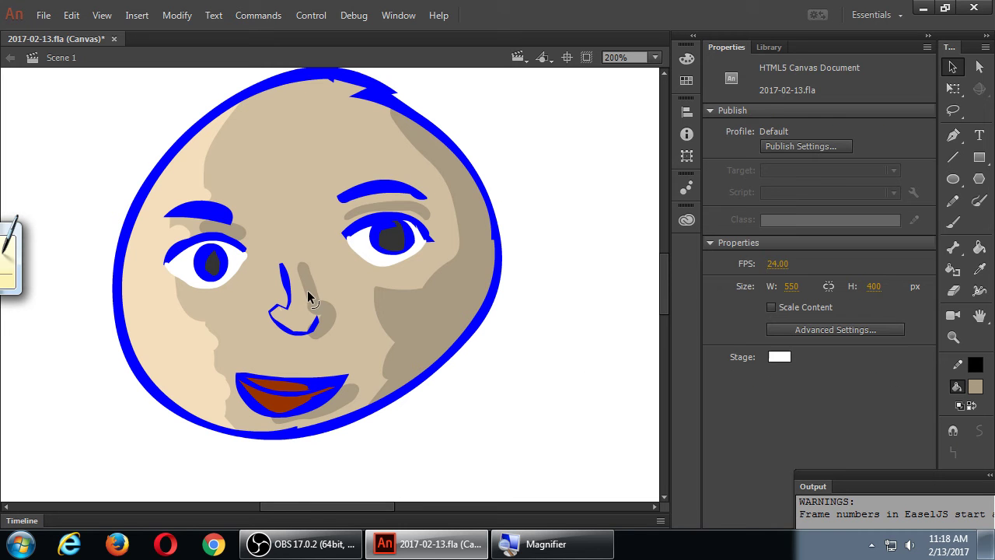
pyautogui.click(233, 229)
pyautogui.click(978, 432)
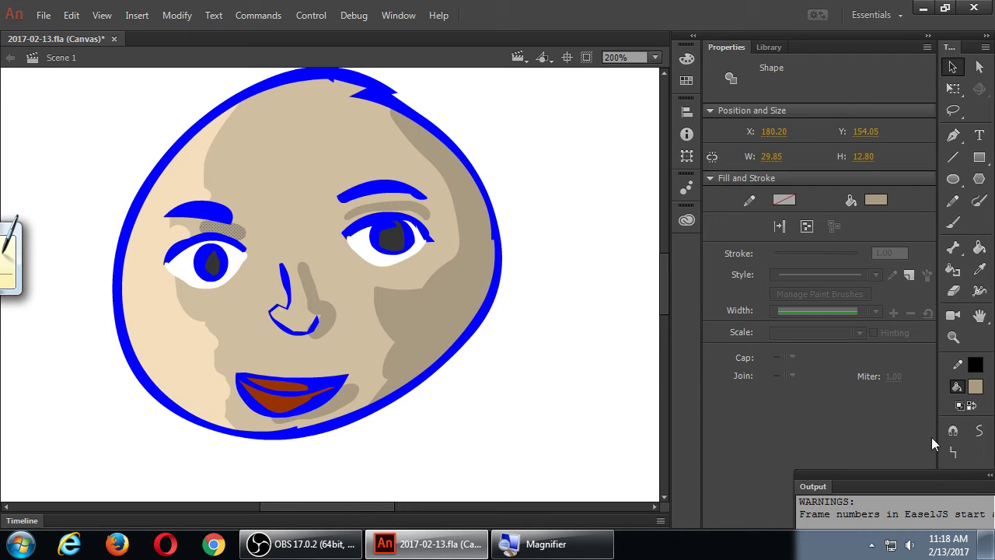
pyautogui.click(352, 398)
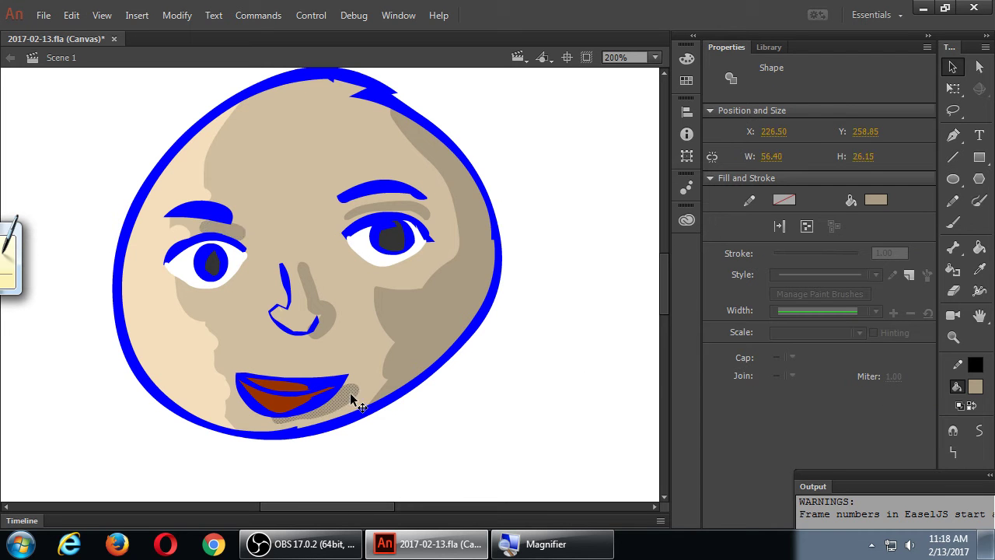
pyautogui.click(978, 432)
pyautogui.click(512, 384)
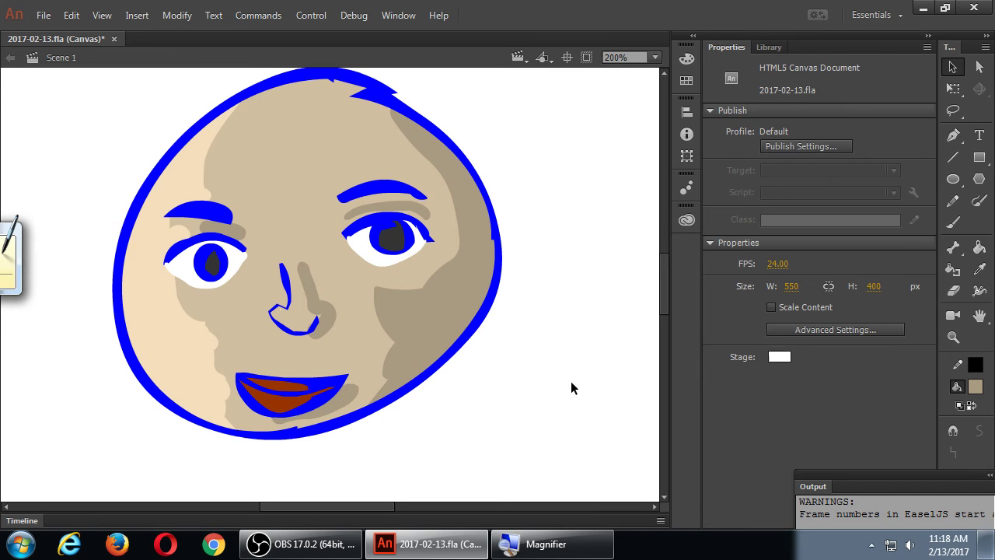
pyautogui.hotkey('ctrl', 's')
pyautogui.click(302, 544)
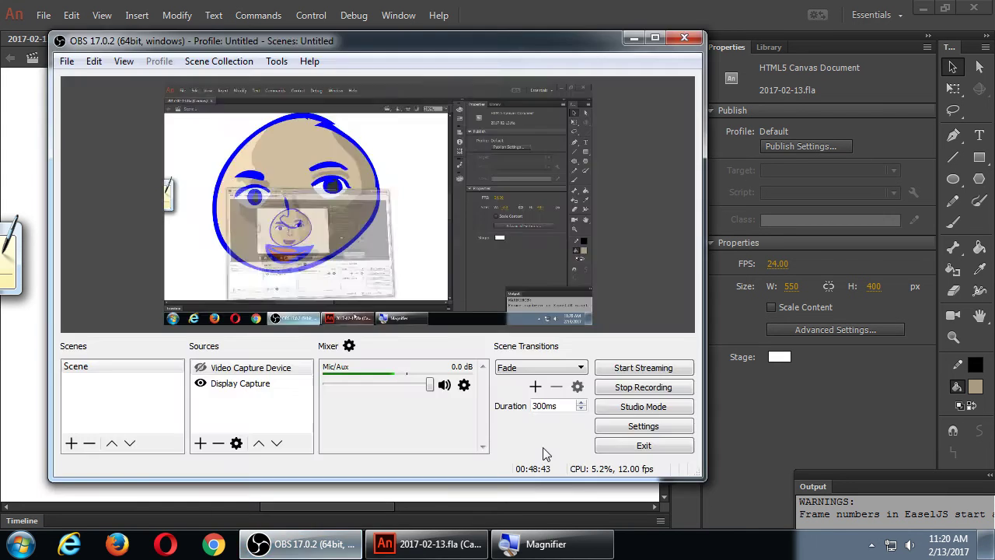
pyautogui.moveTo(424, 46); pyautogui.dragTo(458, 37)
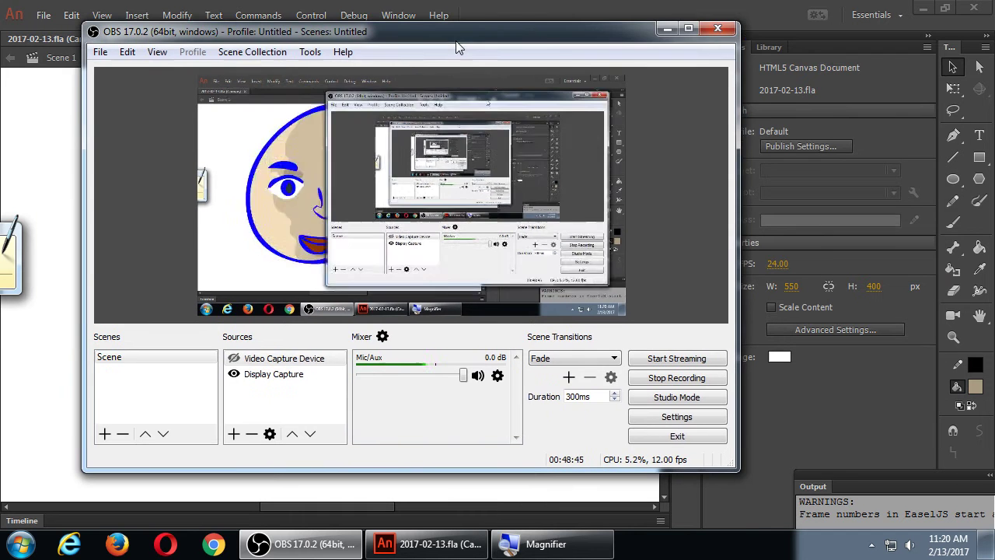
pyautogui.click(667, 32)
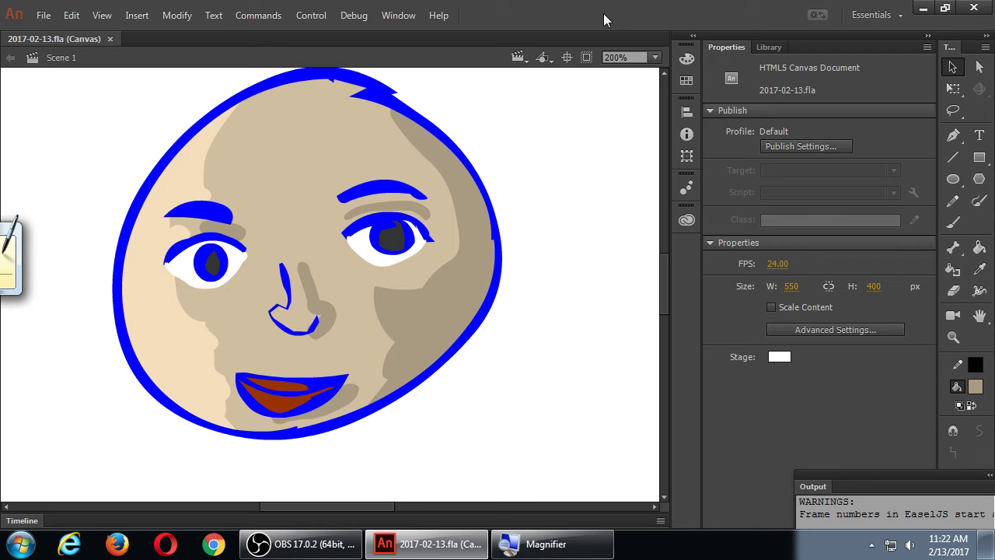
# - Expand the timeline and lock the face2 layer, leaving no extra layer folder behind
pyautogui.click(31, 520)
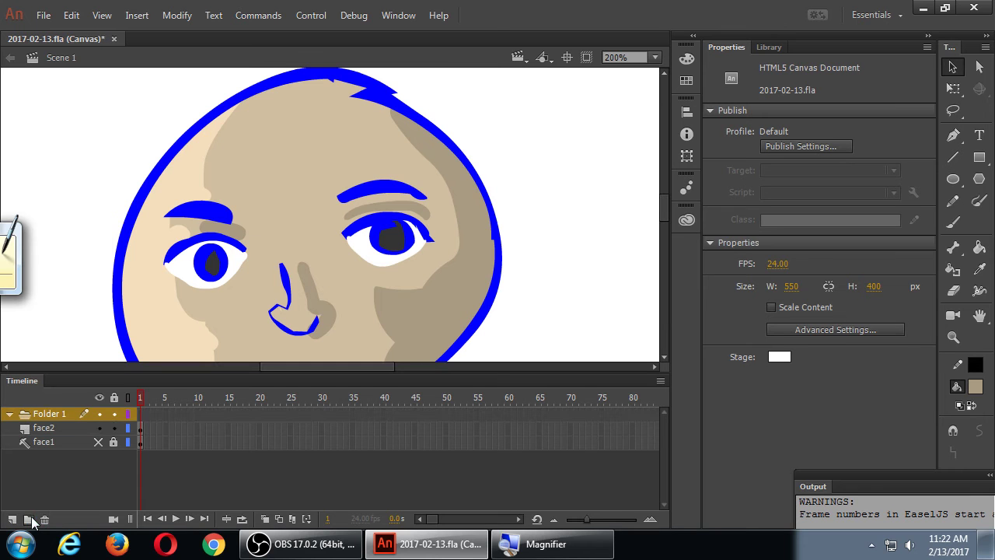
pyautogui.click(45, 519)
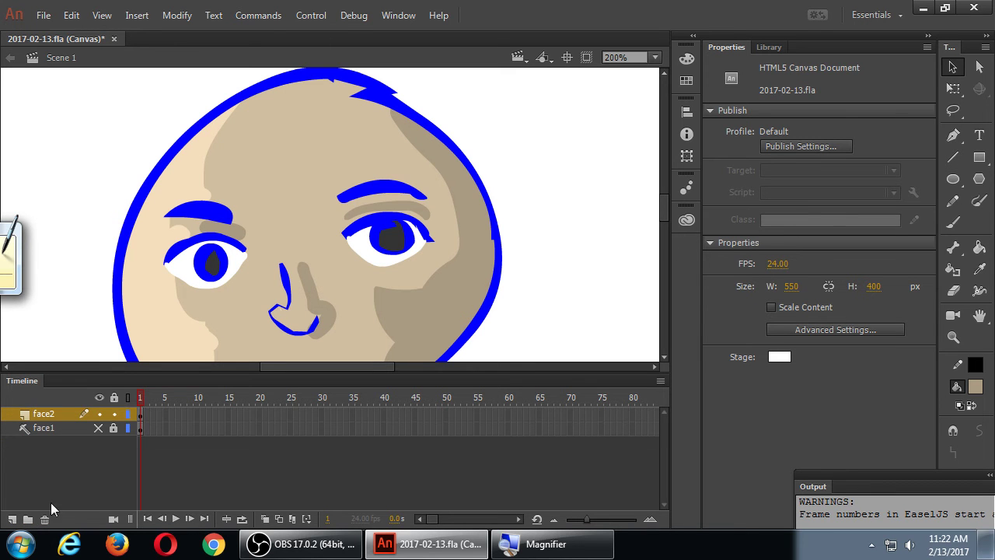
pyautogui.click(114, 415)
# - Duplicate the face1 guide layer and move the copy above the face2 layer
pyautogui.click(26, 433)
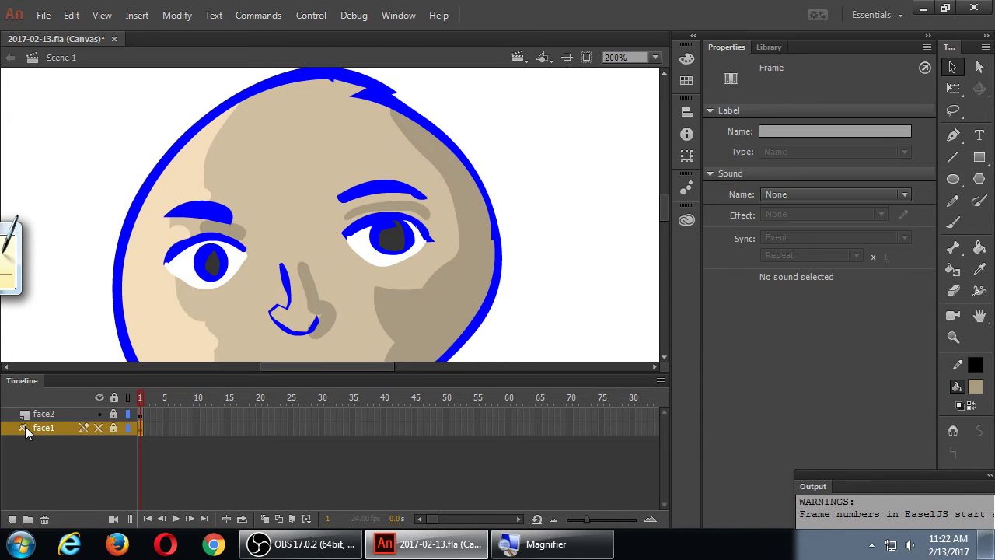
pyautogui.rightClick(26, 432)
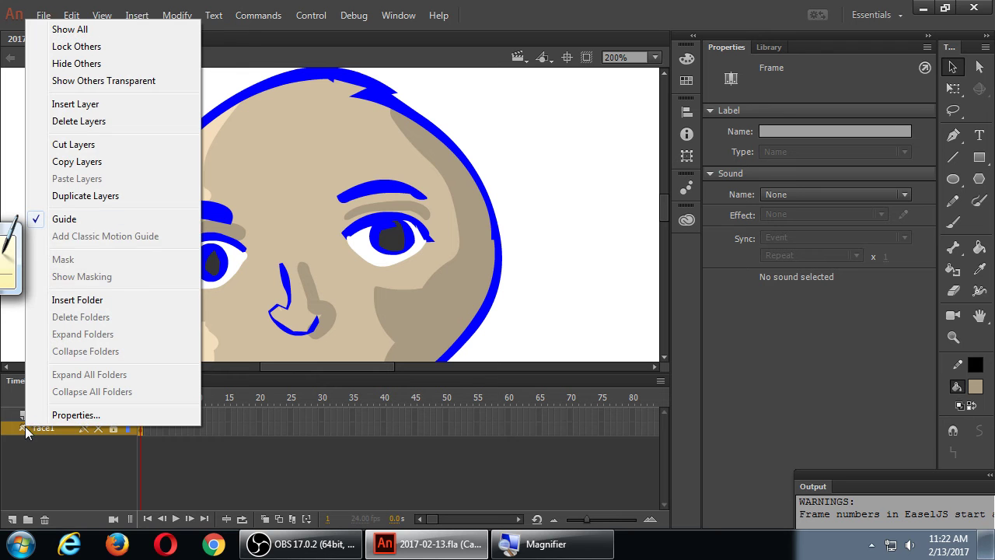
pyautogui.click(109, 196)
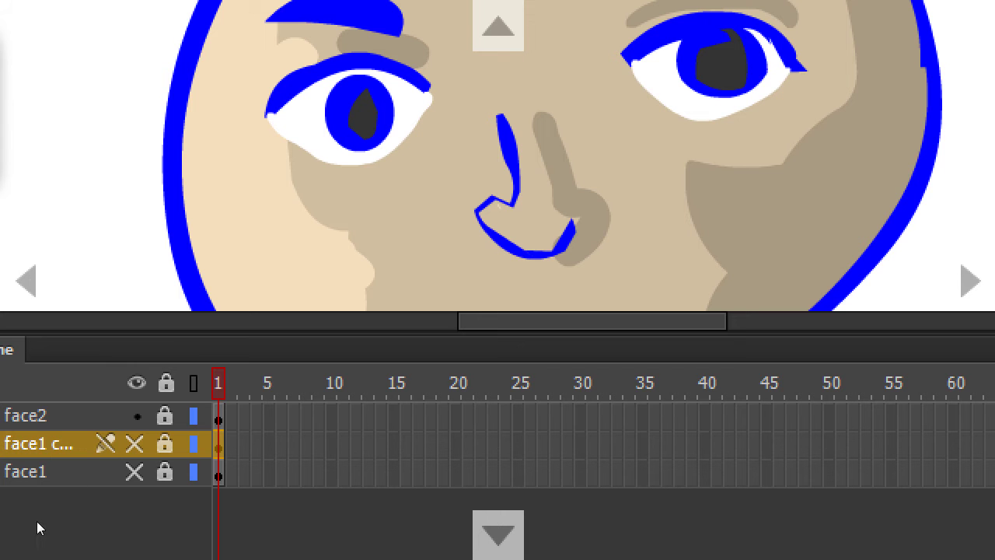
pyautogui.moveTo(45, 420); pyautogui.dragTo(51, 448)
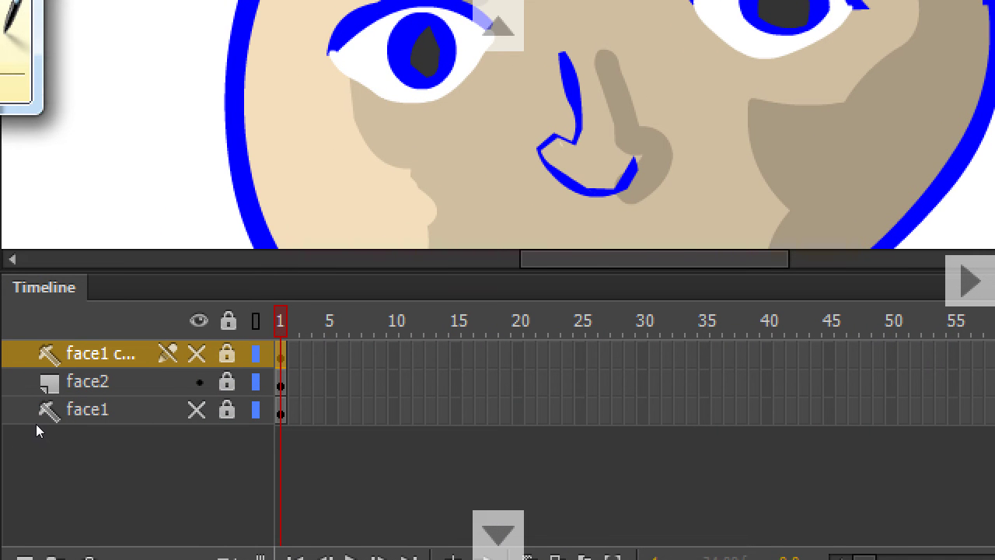
# - Rename the duplicated face1 layer as face3 and hide the face2 layer
pyautogui.doubleClick(101, 355)
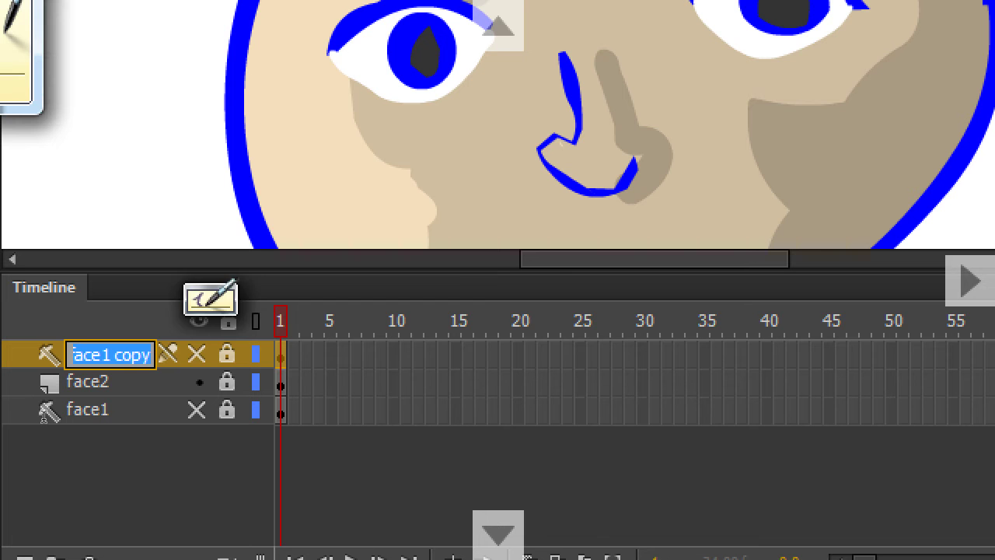
pyautogui.write('fa')
pyautogui.press('BackSpace')
pyautogui.press('BackSpace')
pyautogui.write('fa')
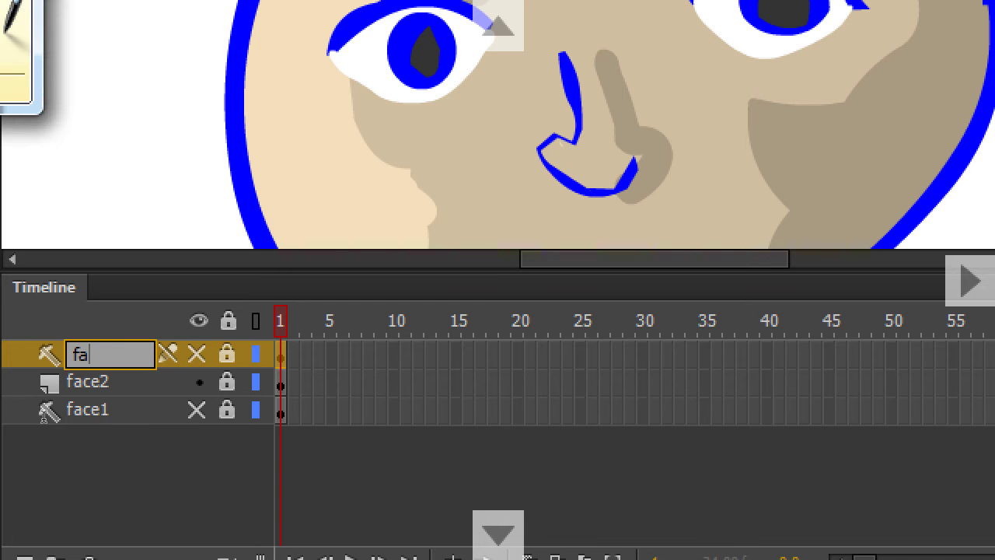
pyautogui.write('c3')
pyautogui.press('Return')
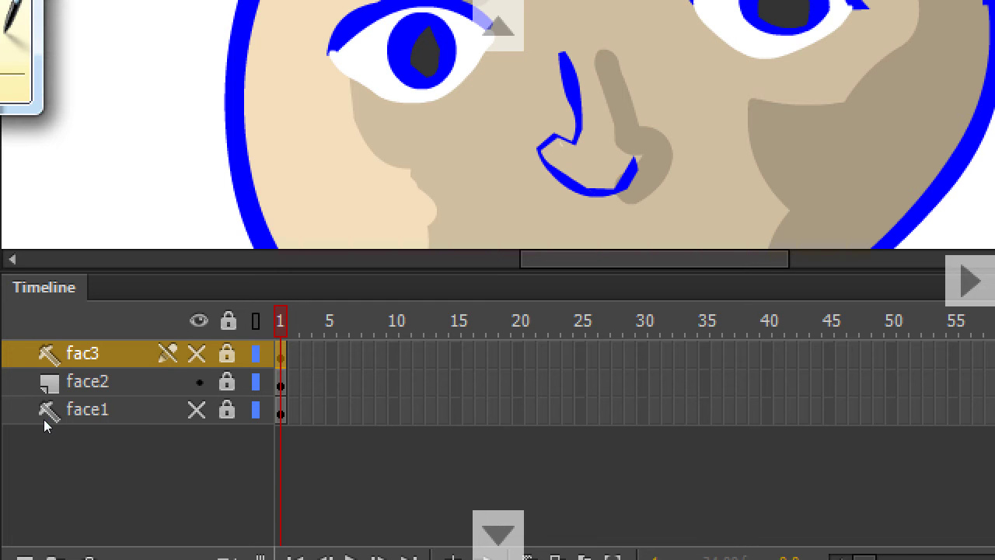
pyautogui.doubleClick(82, 354)
pyautogui.write('face')
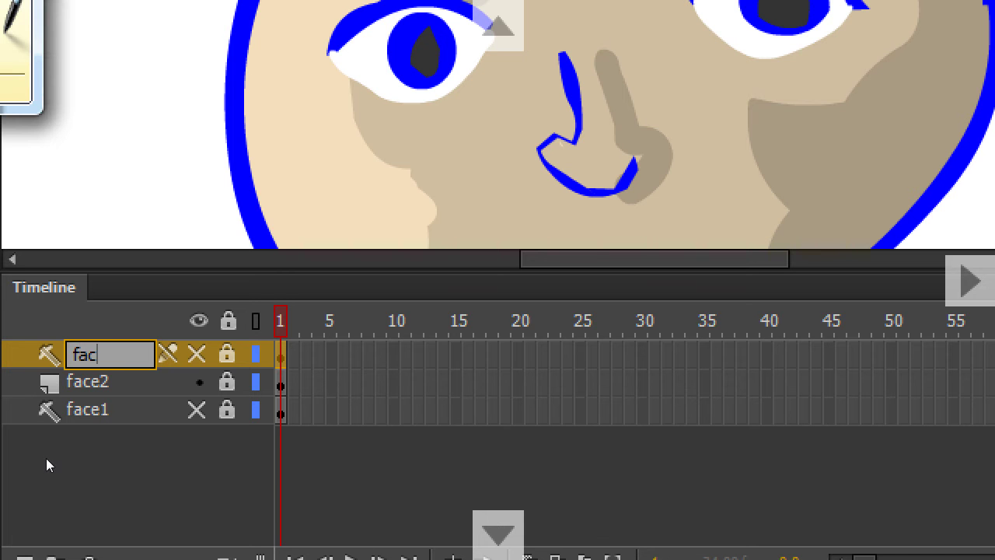
pyautogui.write('3')
pyautogui.press('Return')
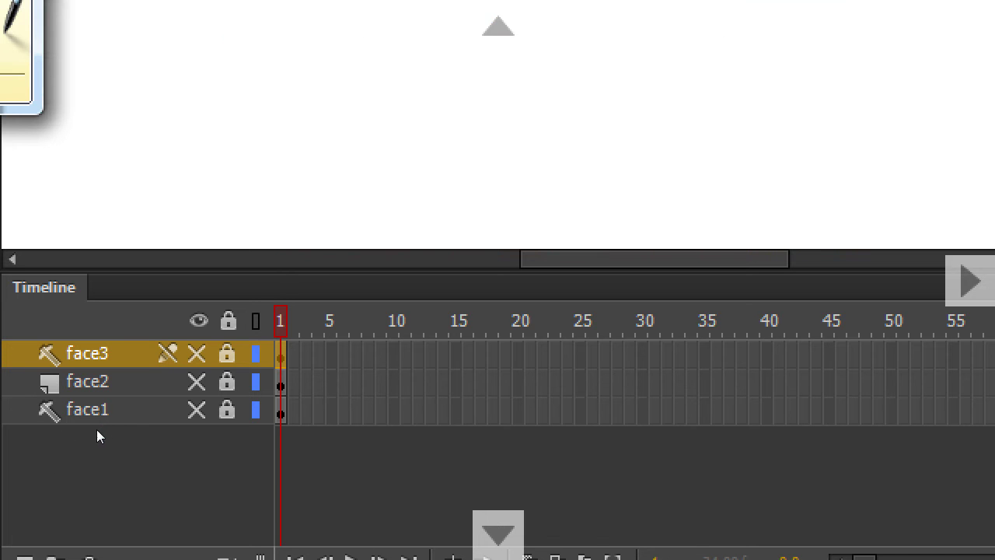
# - Turn the face2 layer into a guide layer and select the face3 layer
pyautogui.rightClick(31, 381)
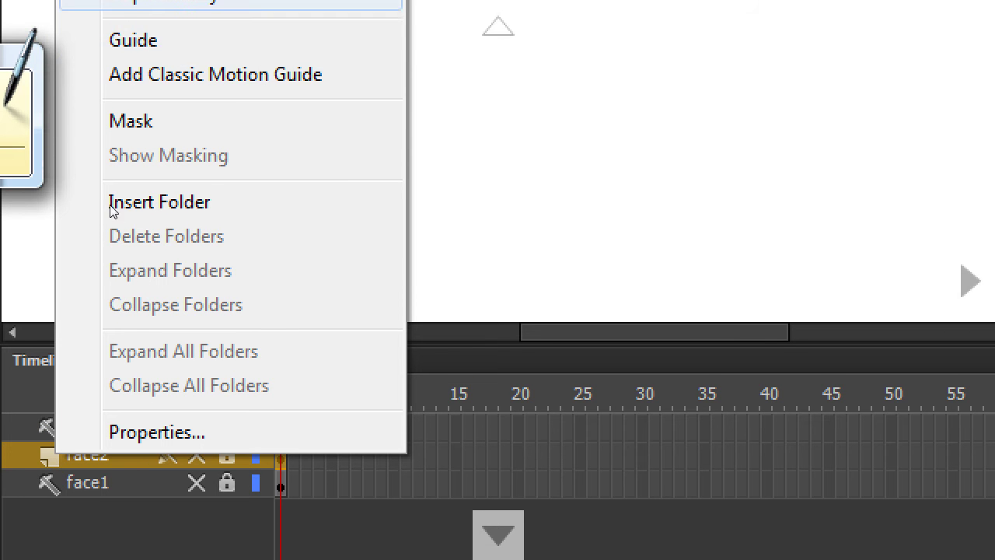
pyautogui.press('Escape')
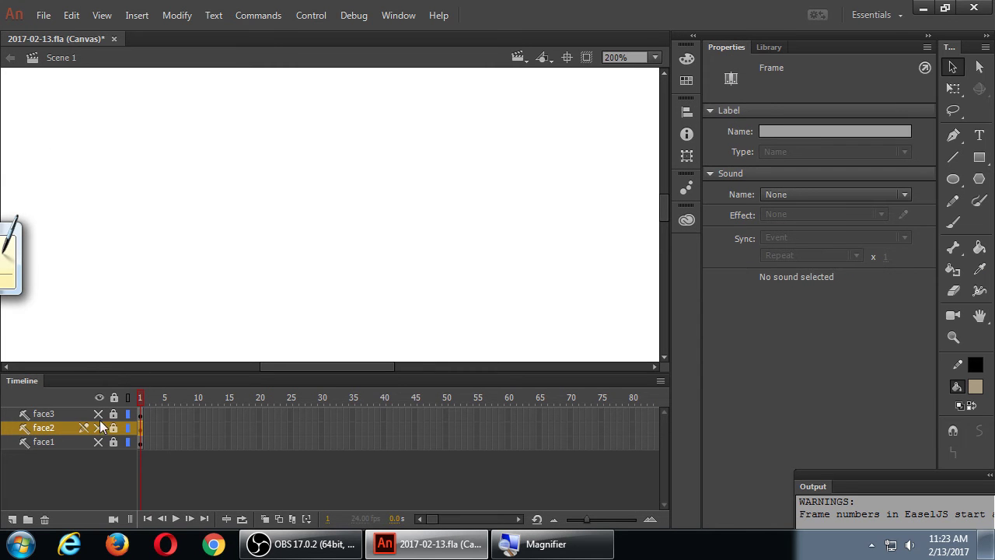
pyautogui.click(70, 416)
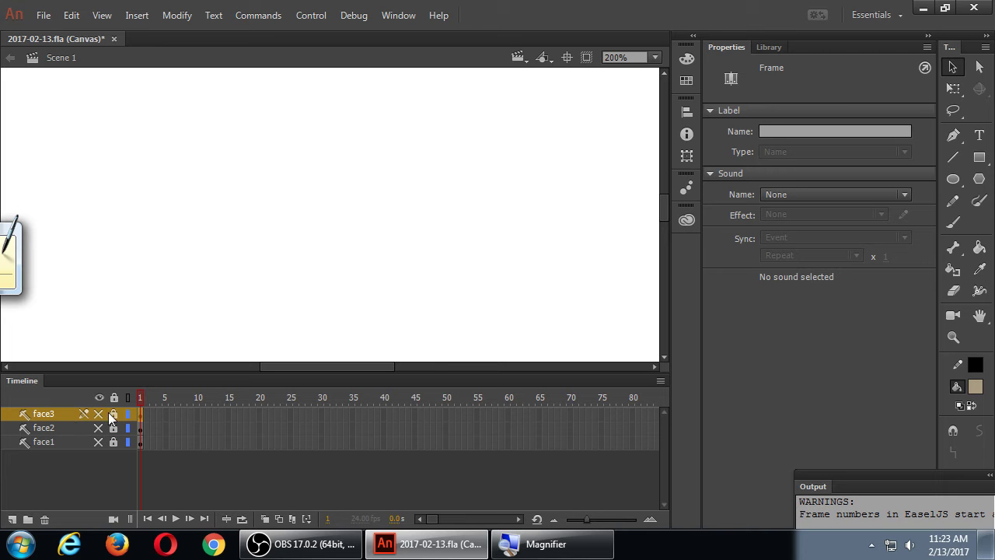
# - Unlock and show the face3 layer, convert it from a guide to a normal layer, and save the document
pyautogui.click(113, 415)
pyautogui.click(99, 415)
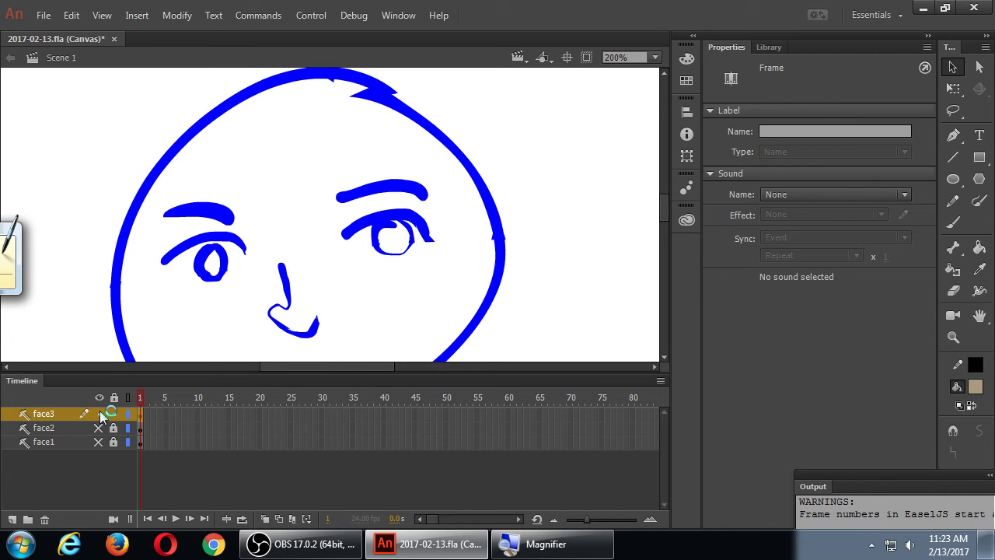
pyautogui.rightClick(47, 416)
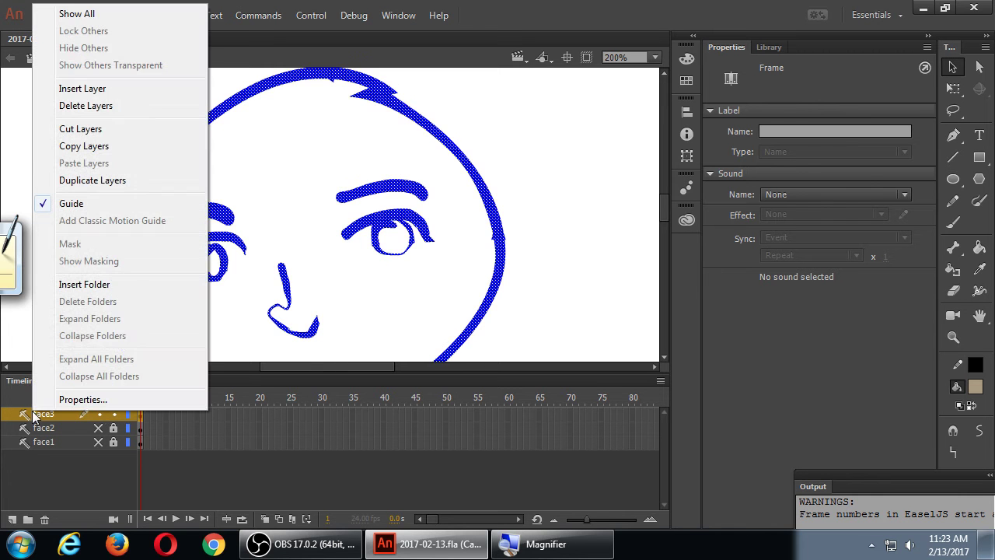
pyautogui.click(81, 205)
pyautogui.click(88, 231)
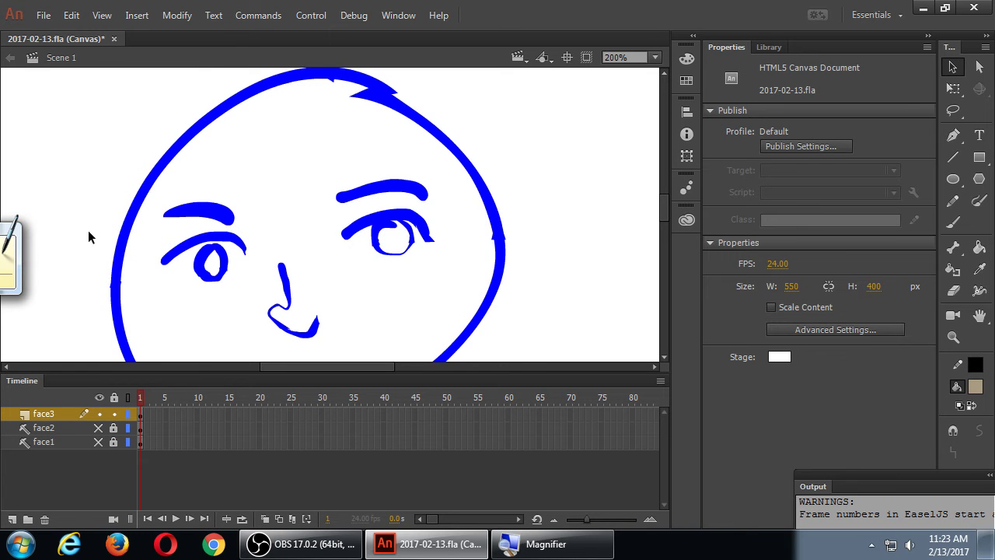
pyautogui.hotkey('ctrl', 's')
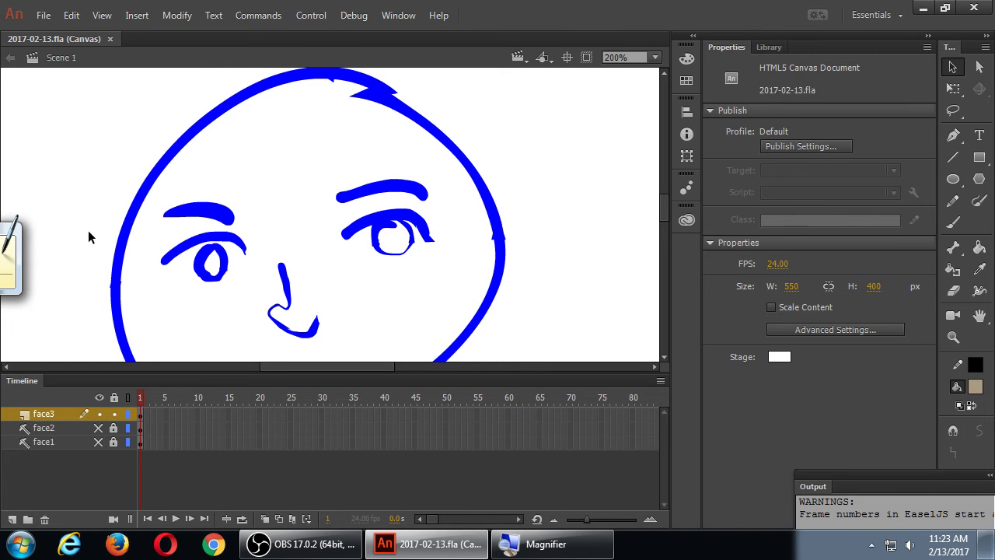
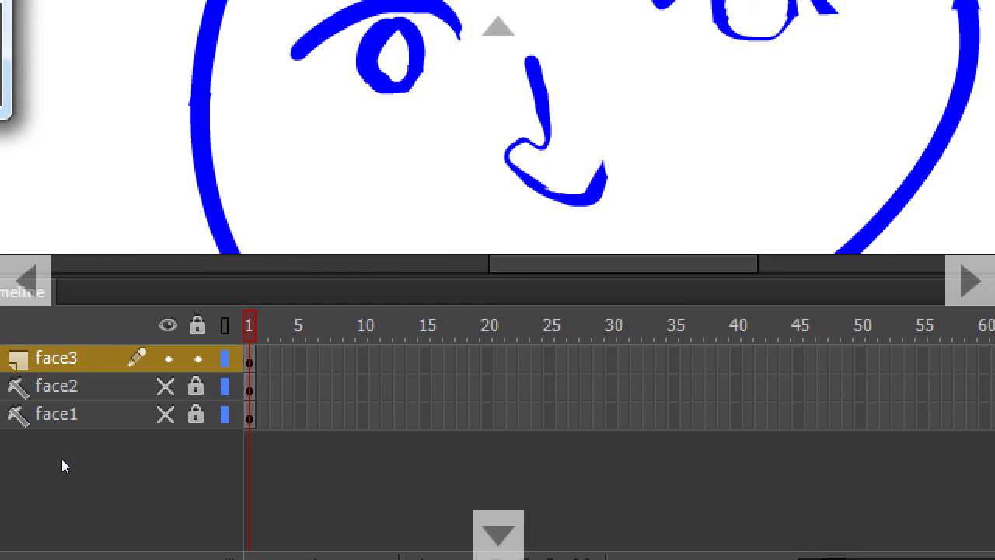
# - Fill the face on the face3 layer with the tan skin colour #DBBF91 using the Paint Bucket
pyautogui.press('super+minus')
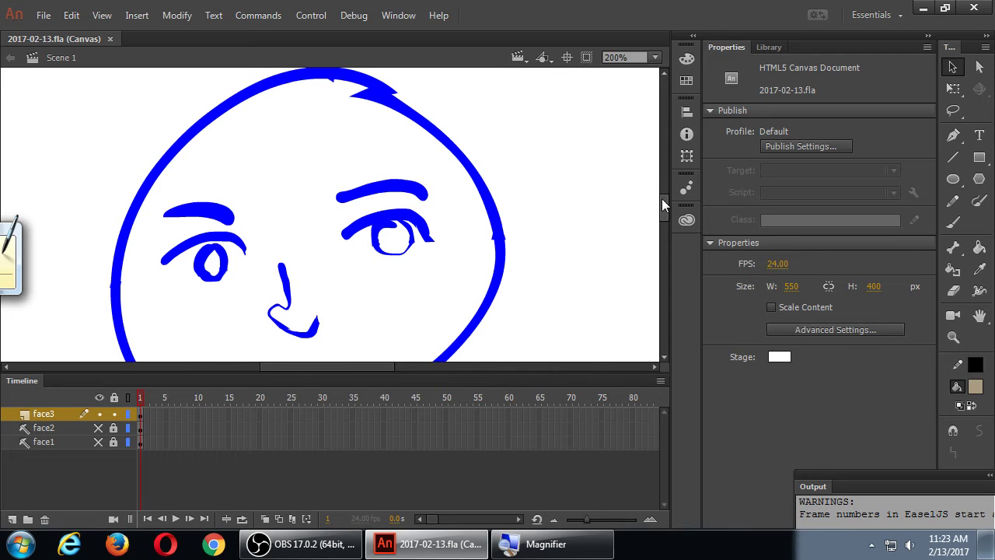
pyautogui.moveTo(662, 198); pyautogui.dragTo(665, 206)
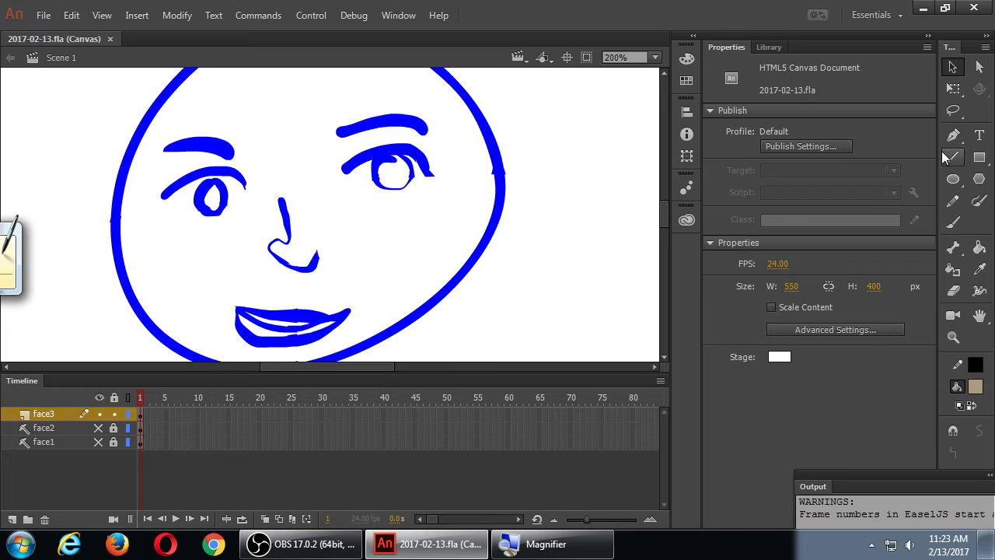
pyautogui.click(979, 247)
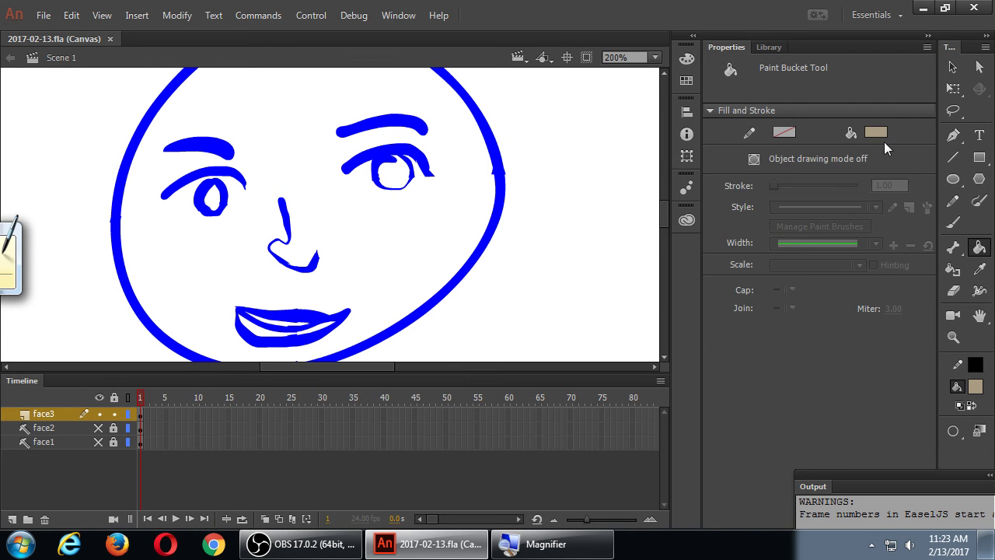
pyautogui.click(875, 133)
pyautogui.click(854, 148)
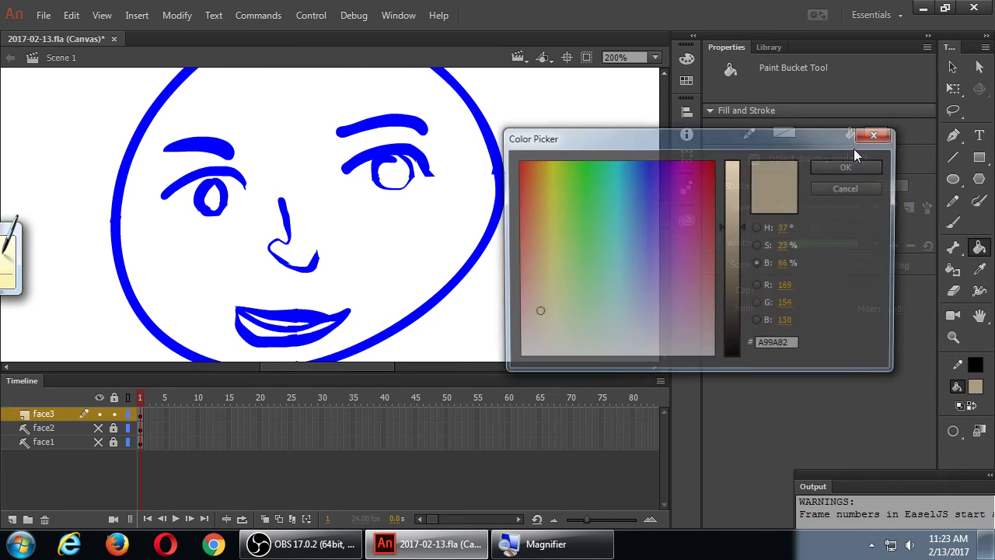
pyautogui.click(734, 178)
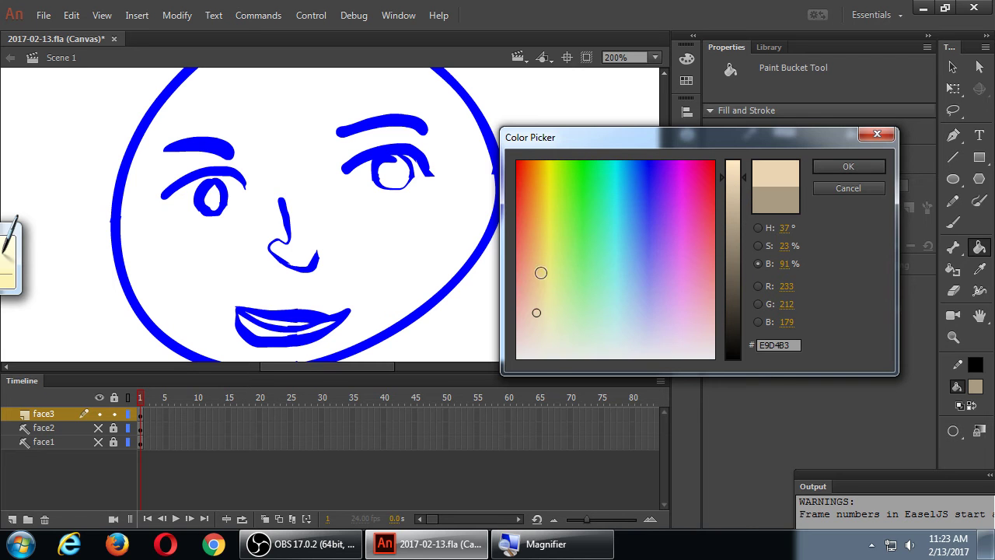
pyautogui.click(758, 228)
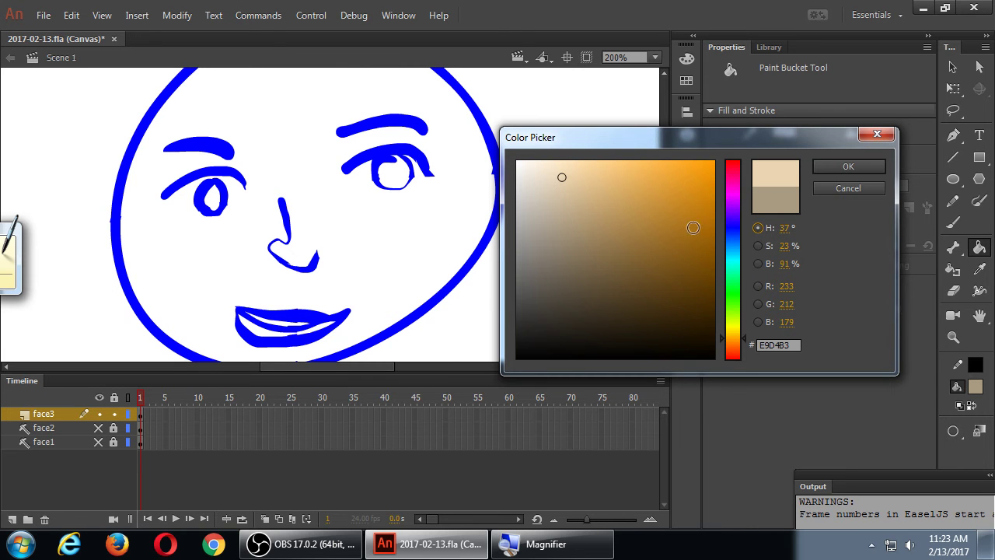
pyautogui.moveTo(564, 180); pyautogui.dragTo(583, 188)
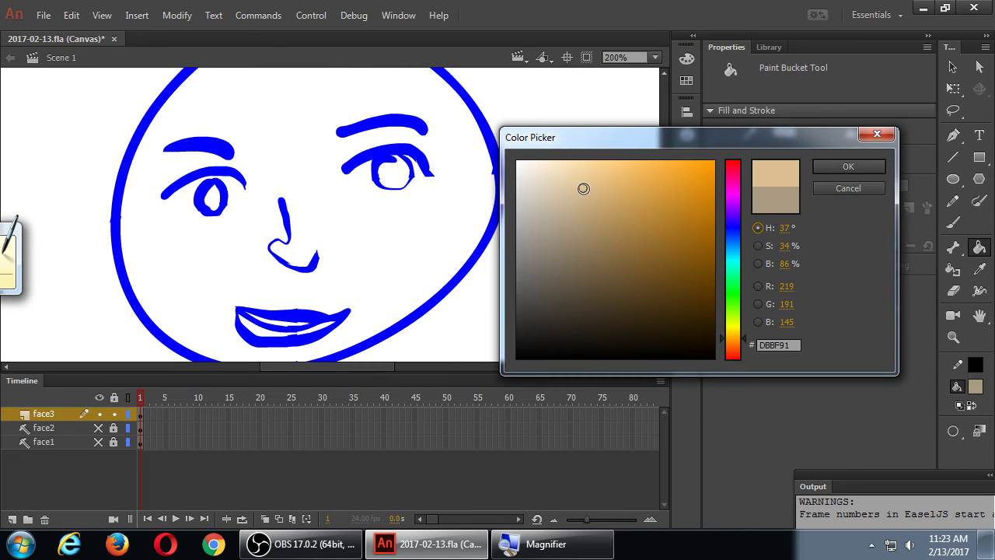
pyautogui.click(849, 166)
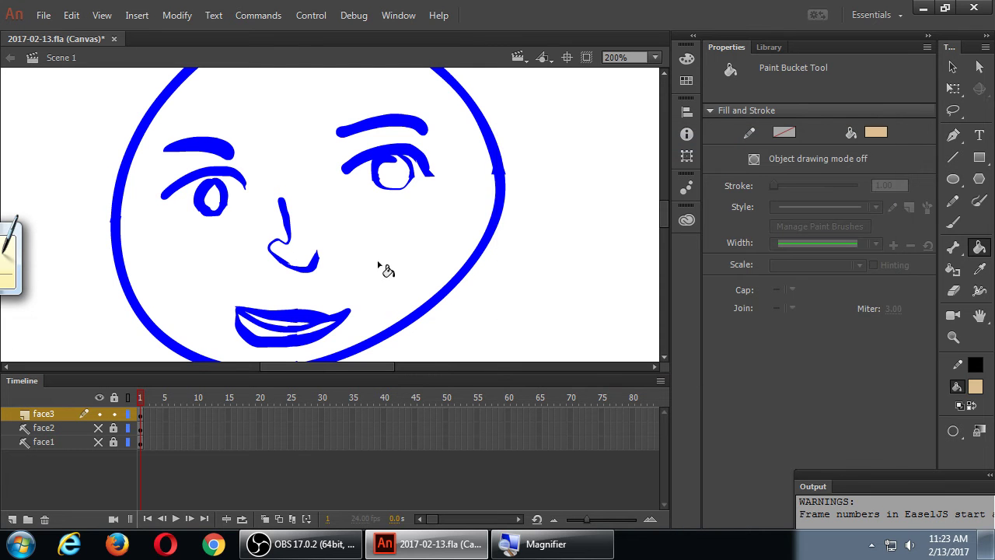
pyautogui.click(433, 241)
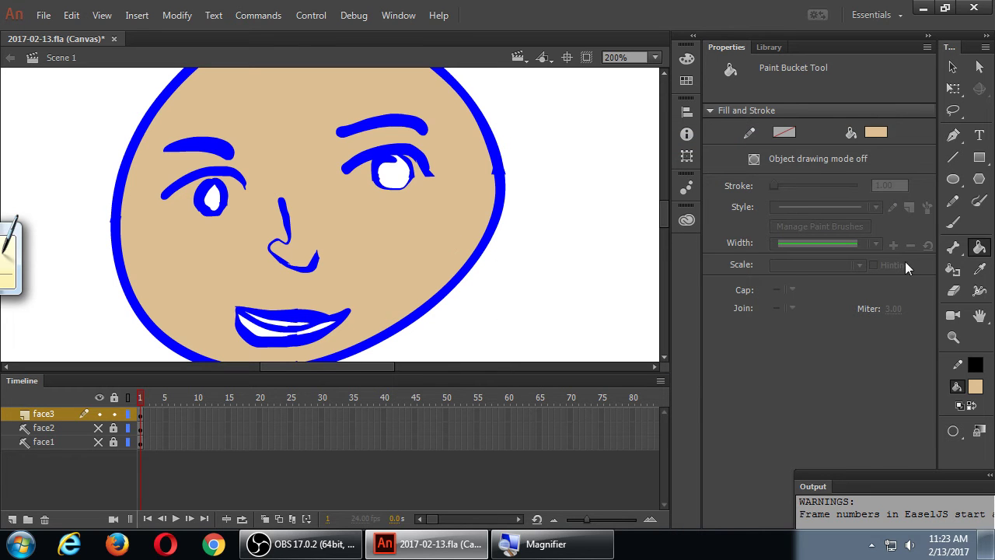
# - Refill the face with the lighter skin colour #E6CDA4 and save the document
pyautogui.click(973, 385)
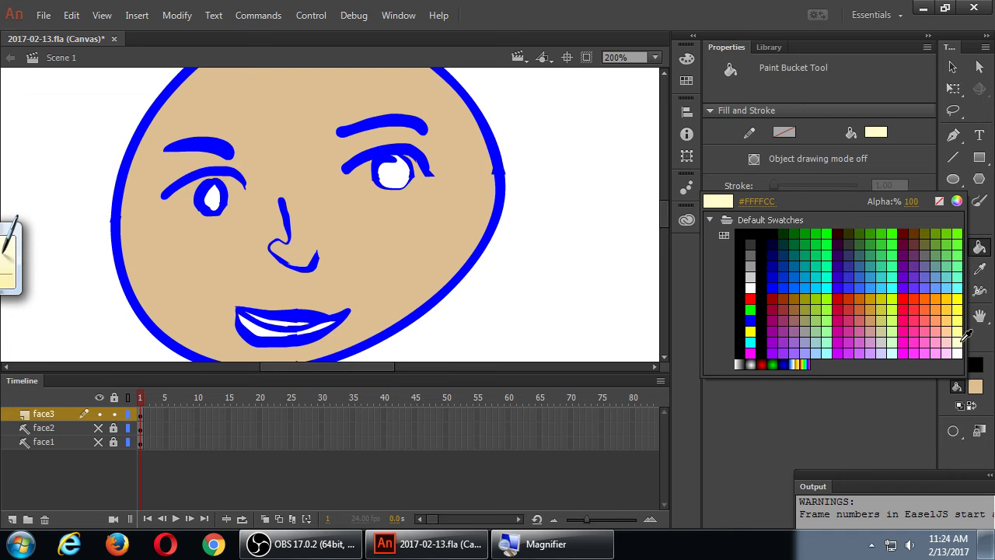
pyautogui.click(956, 200)
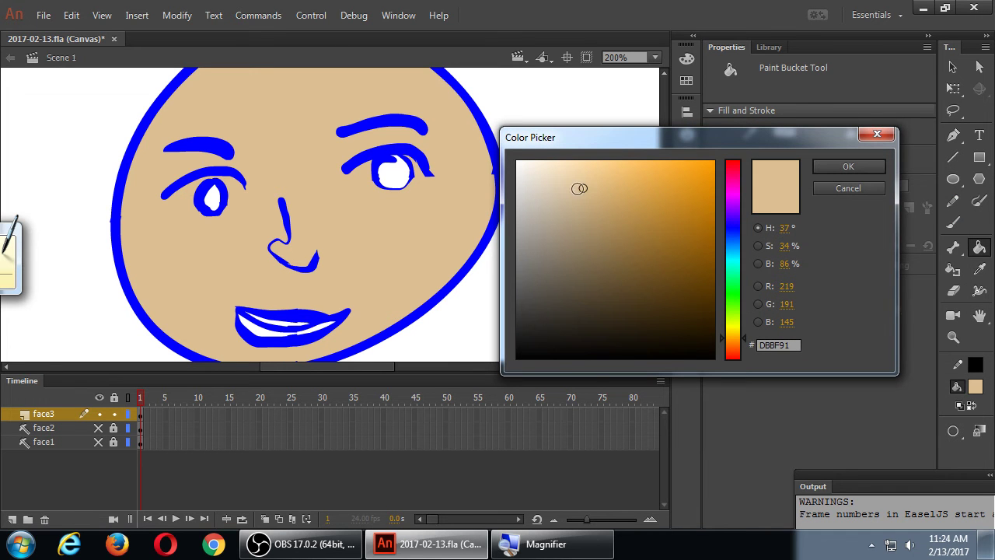
pyautogui.moveTo(582, 187); pyautogui.dragTo(573, 180)
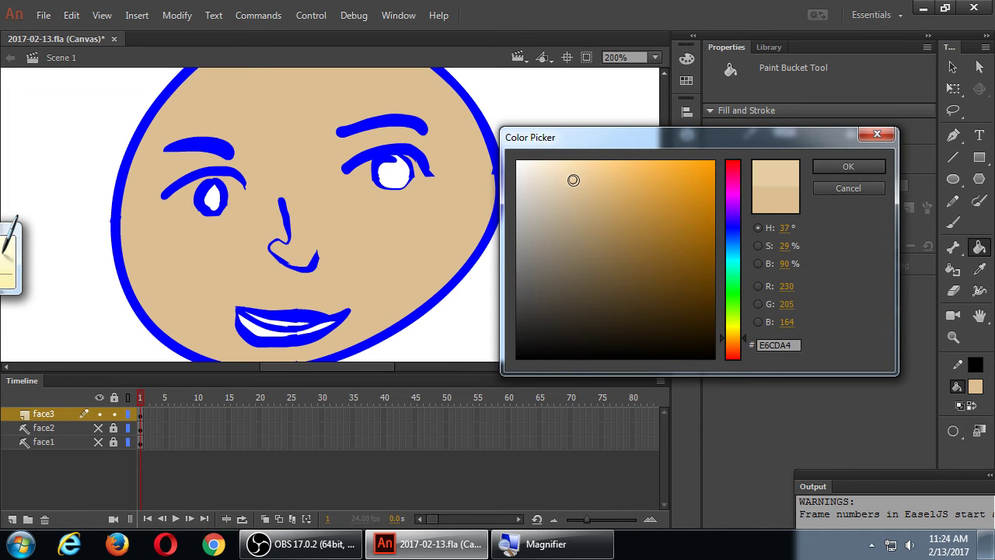
pyautogui.click(840, 168)
pyautogui.click(404, 235)
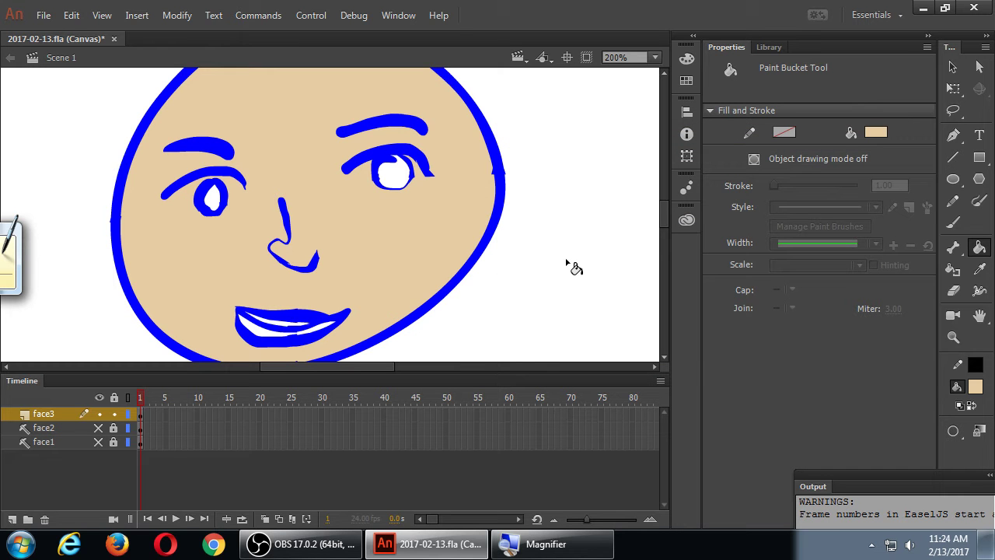
pyautogui.hotkey('ctrl', 's')
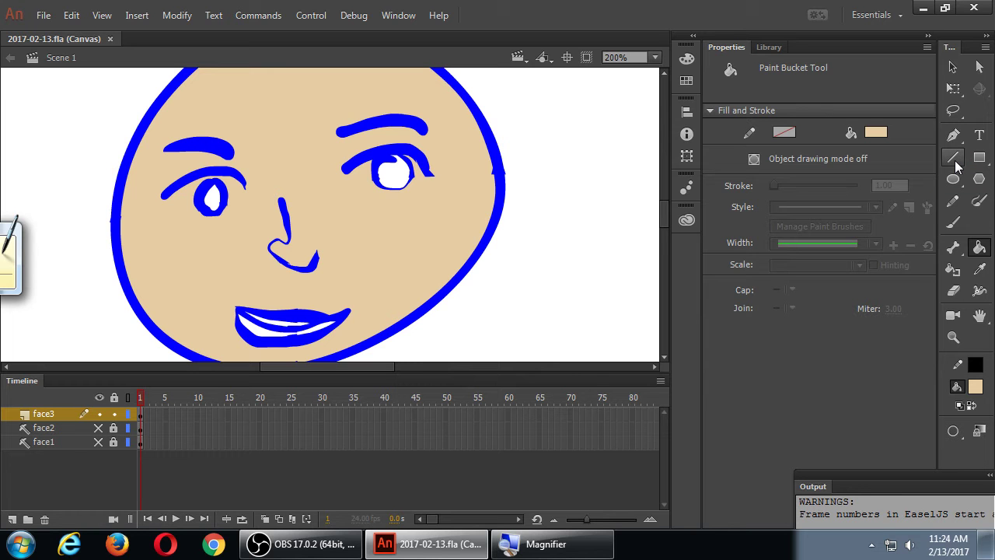
# - Collapse the timeline and draw an unfilled, black-outlined oval about 61.5 by 35 px around the right-hand eye
pyautogui.doubleClick(35, 380)
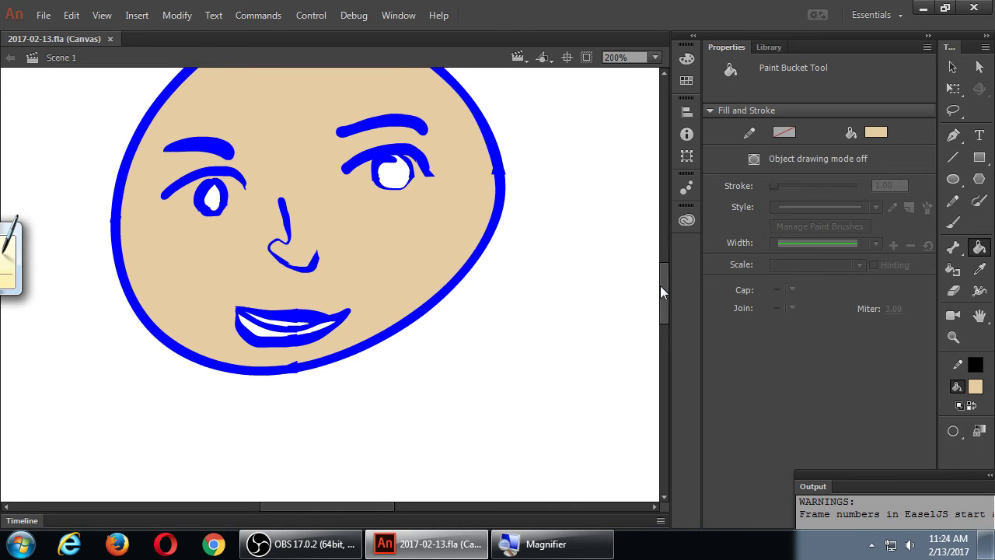
pyautogui.moveTo(660, 286); pyautogui.dragTo(665, 277)
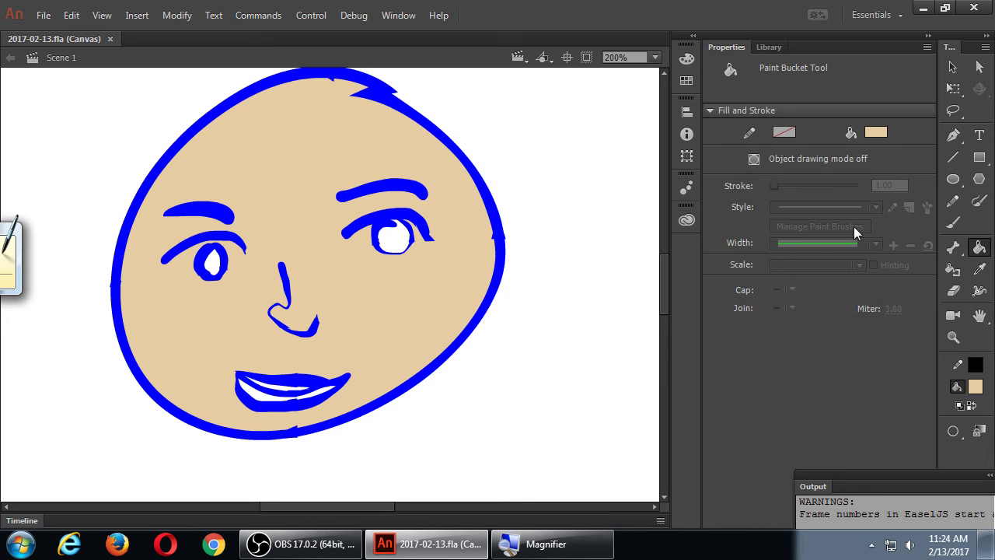
pyautogui.click(953, 179)
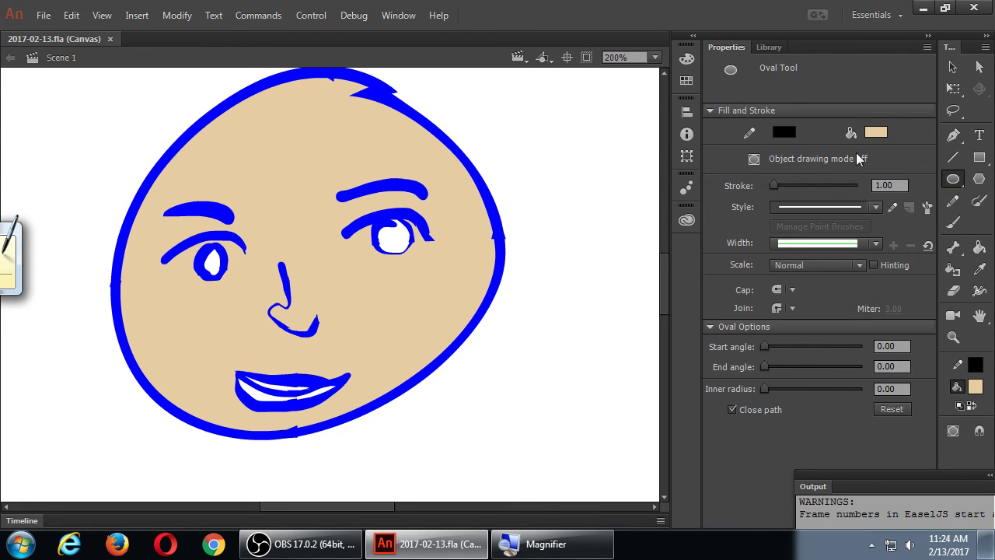
pyautogui.click(876, 133)
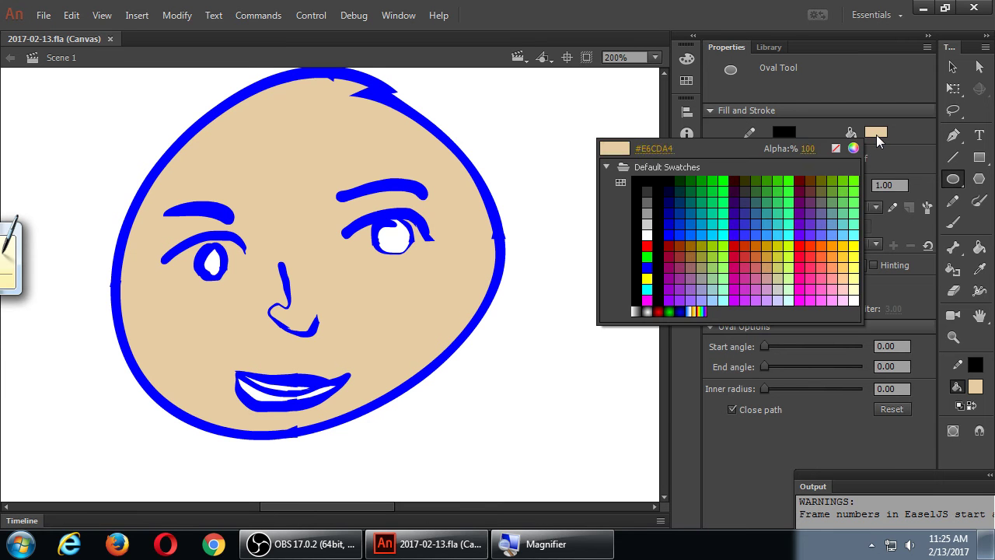
pyautogui.click(835, 149)
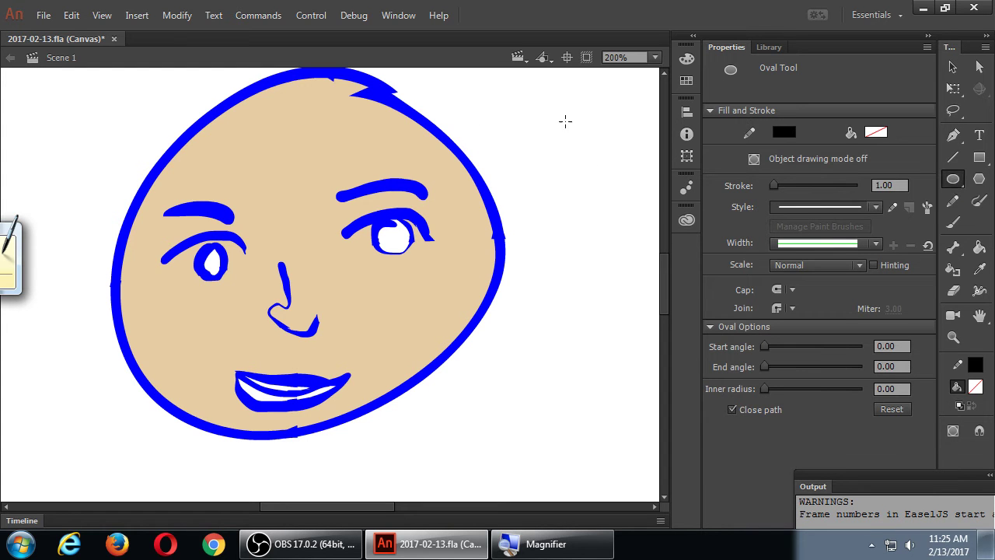
pyautogui.moveTo(340, 204); pyautogui.dragTo(437, 259)
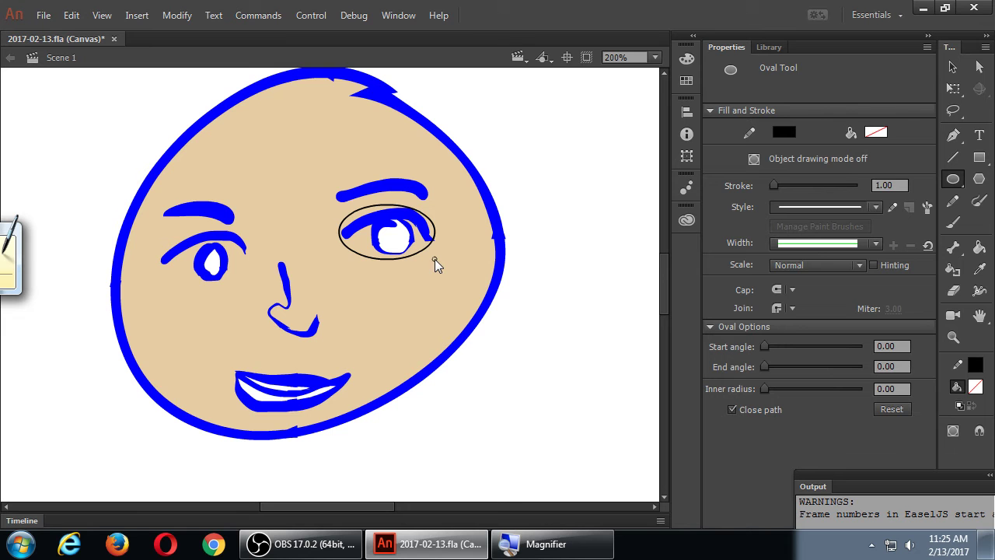
# - Select the oval outline around the right-hand eye and shift it slightly upward to about X 270, Y 143
pyautogui.click(954, 68)
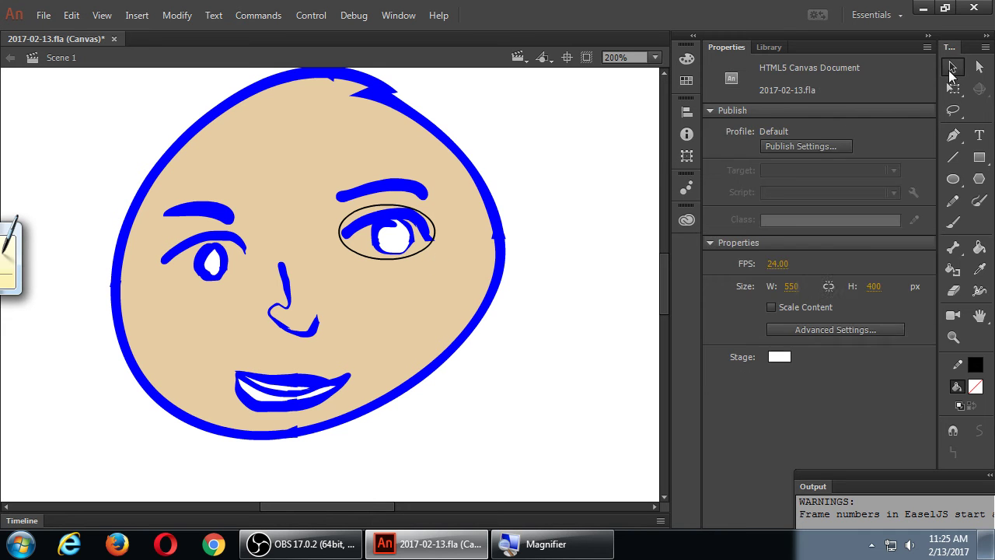
pyautogui.click(434, 231)
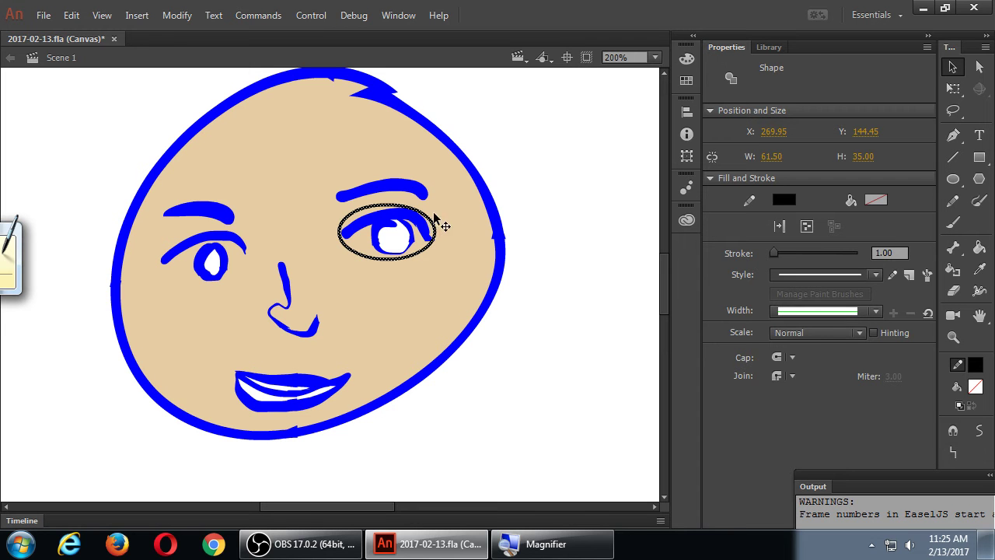
pyautogui.moveTo(437, 230)
pyautogui.mouseDown()
pyautogui.moveTo(450, 220)
pyautogui.moveTo(430, 224)
pyautogui.moveTo(447, 256)
pyautogui.moveTo(445, 246)
pyautogui.mouseUp()
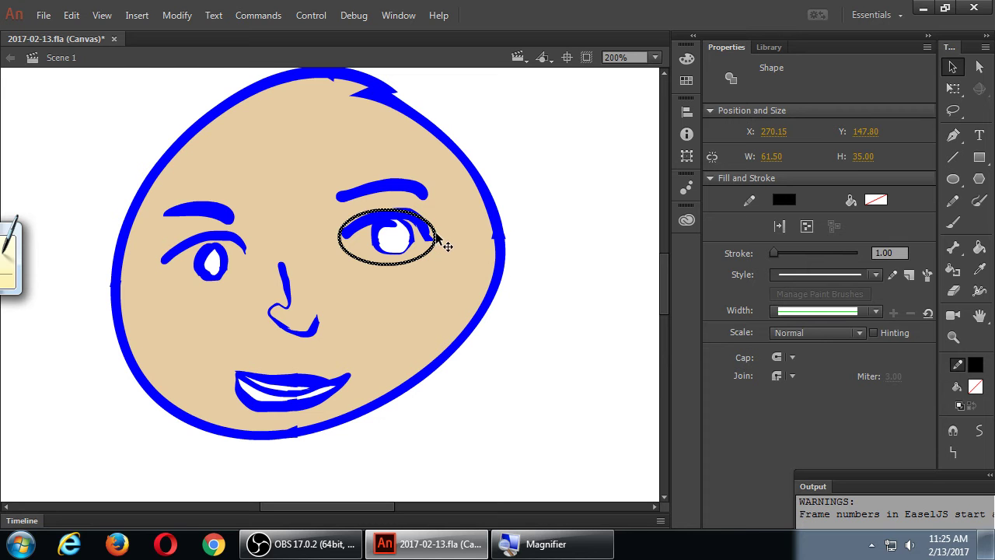
pyautogui.moveTo(448, 247); pyautogui.dragTo(447, 239)
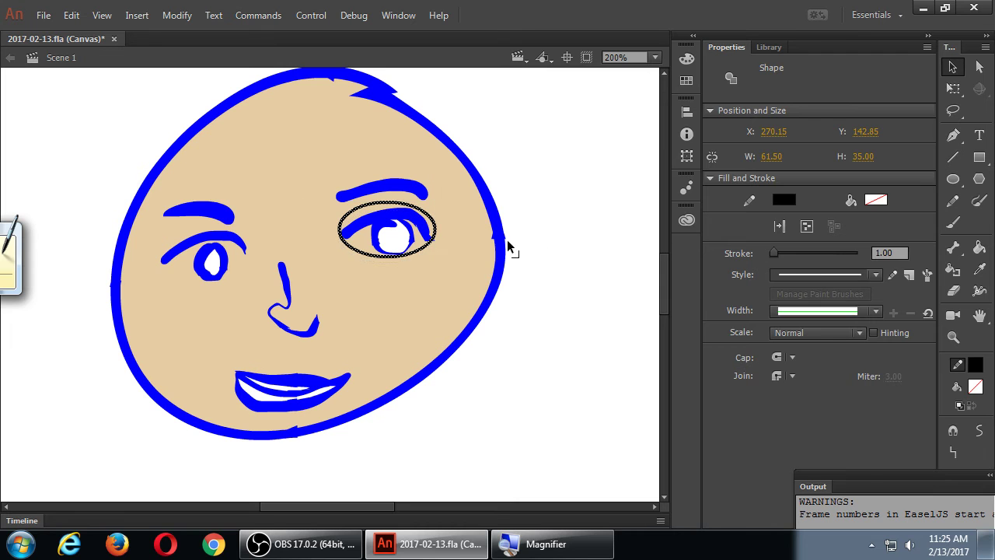
pyautogui.click(584, 238)
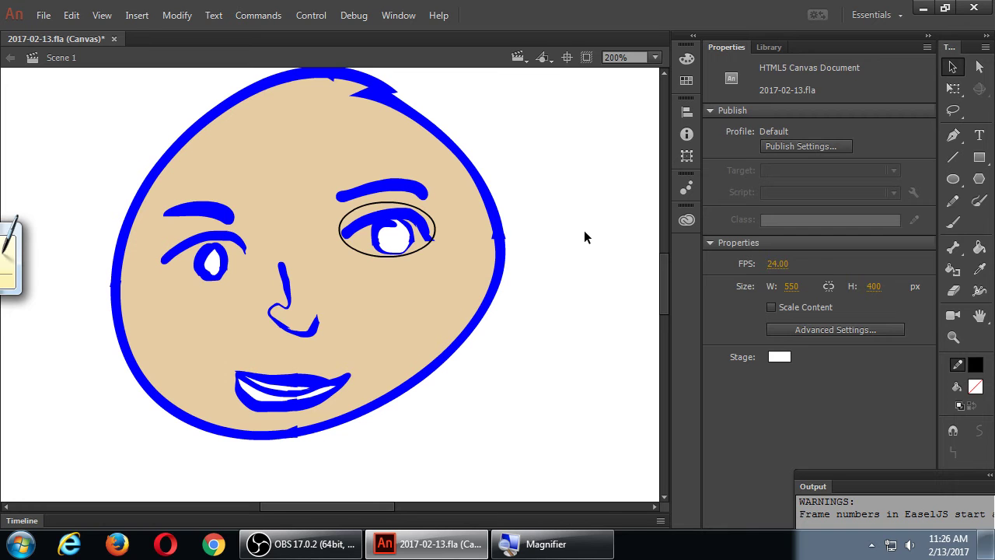
# - Nudge the eye oval slightly up and to the right, to about X 271.65, Y 141.35, and deselect it
pyautogui.hotkey('ctrl', 'a')
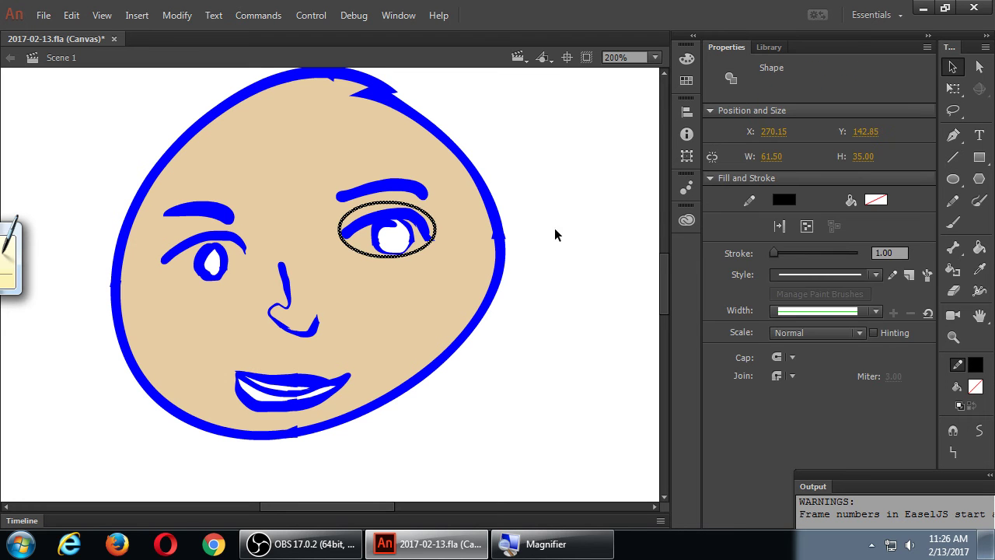
pyautogui.click(433, 260)
pyautogui.click(422, 251)
pyautogui.press('Up')
pyautogui.press('Up')
pyautogui.press('Up')
pyautogui.press('Right')
pyautogui.press('Right')
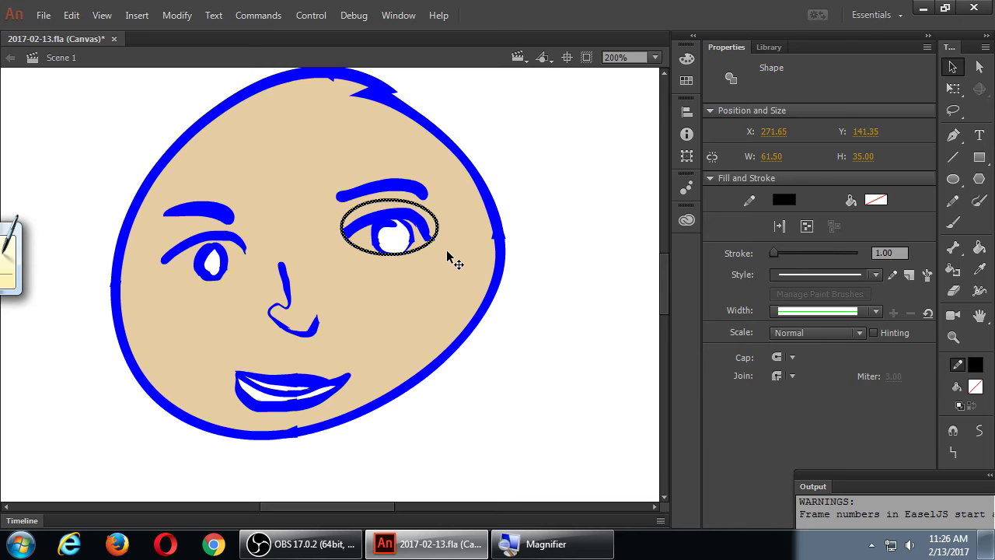
pyautogui.click(443, 277)
pyautogui.click(573, 265)
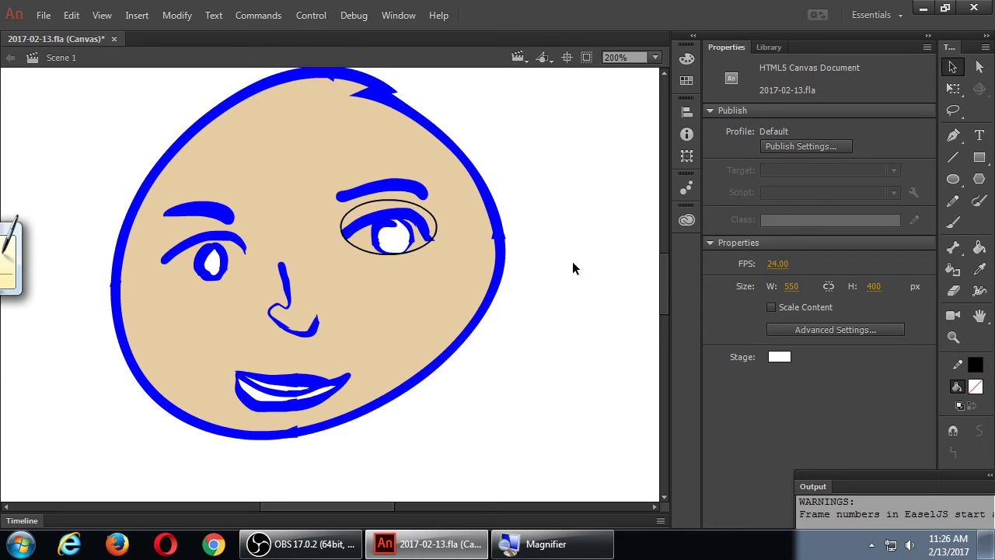
# - Fill the areas on both sides of the iris inside the right-hand eye's oval with white
pyautogui.press('k')
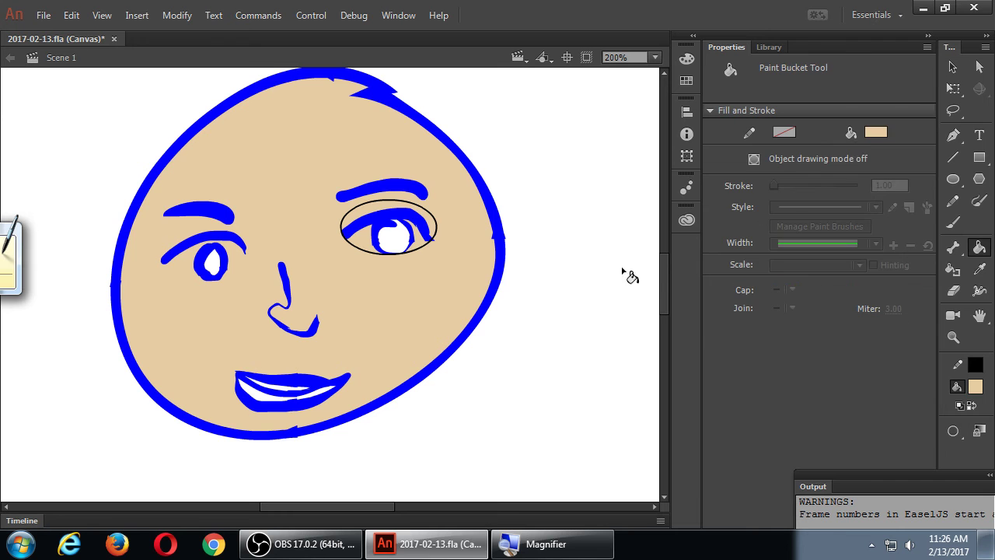
pyautogui.click(874, 133)
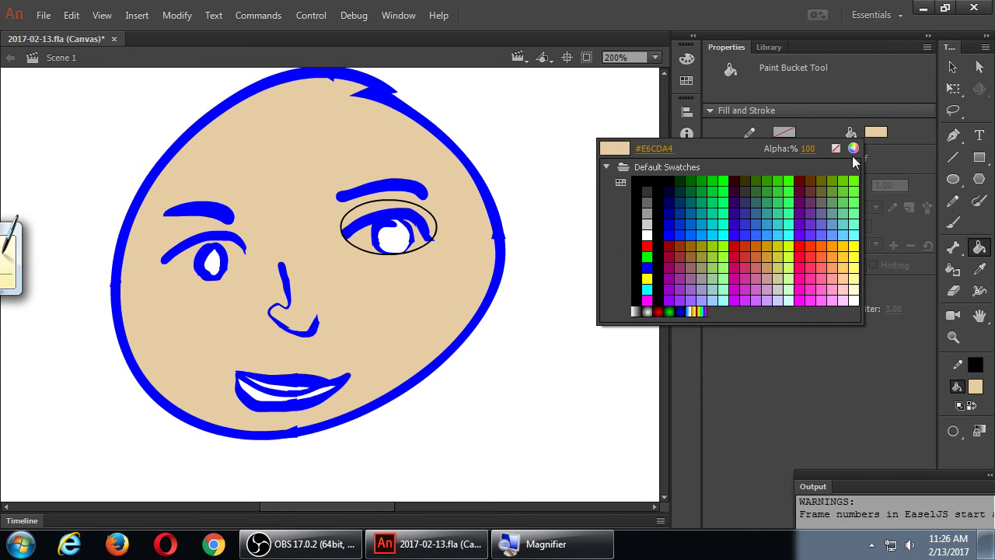
pyautogui.click(646, 236)
pyautogui.click(354, 239)
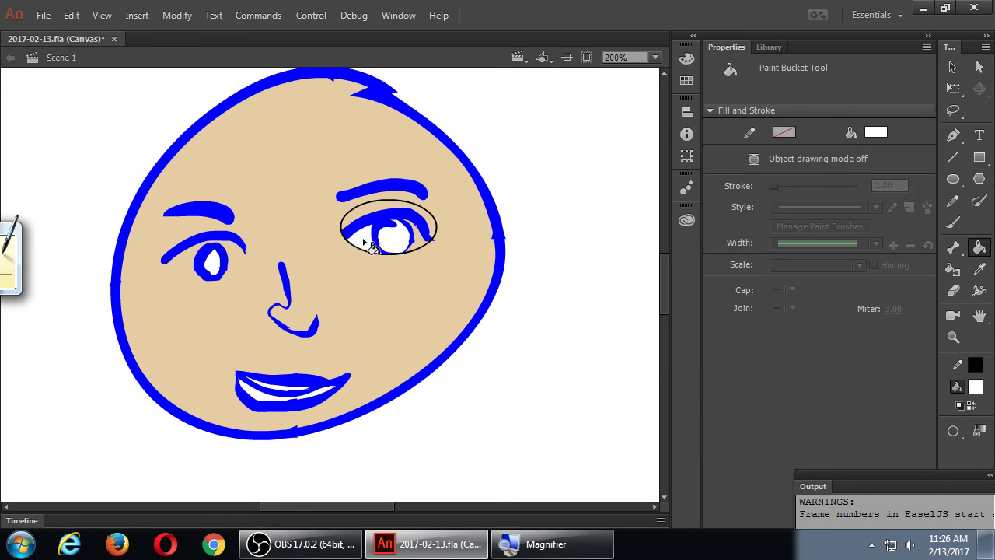
pyautogui.click(418, 245)
# - Move the oval outline from the right-hand eye onto the left-hand eye, to about X 147.85, Y 159
pyautogui.click(953, 68)
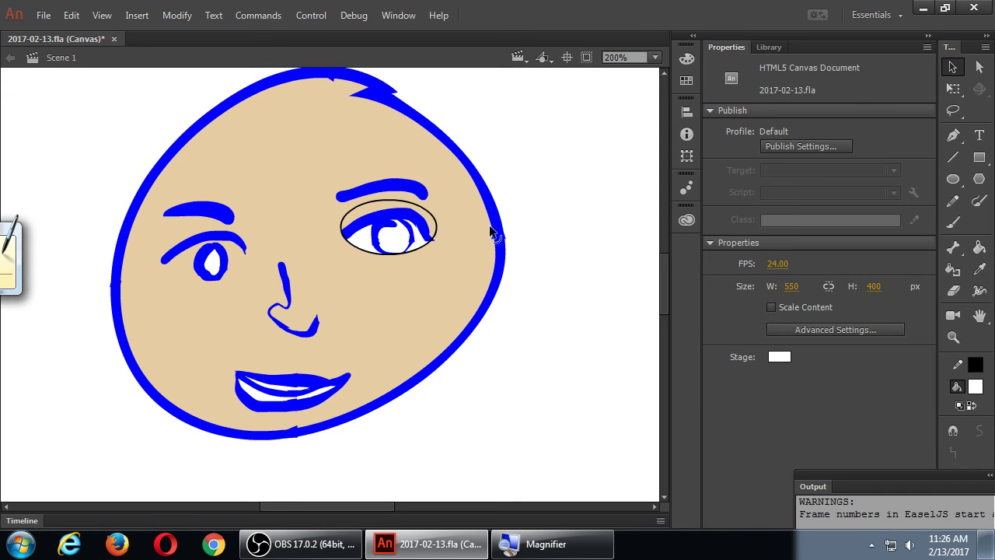
pyautogui.click(437, 235)
pyautogui.moveTo(440, 244); pyautogui.dragTo(255, 273)
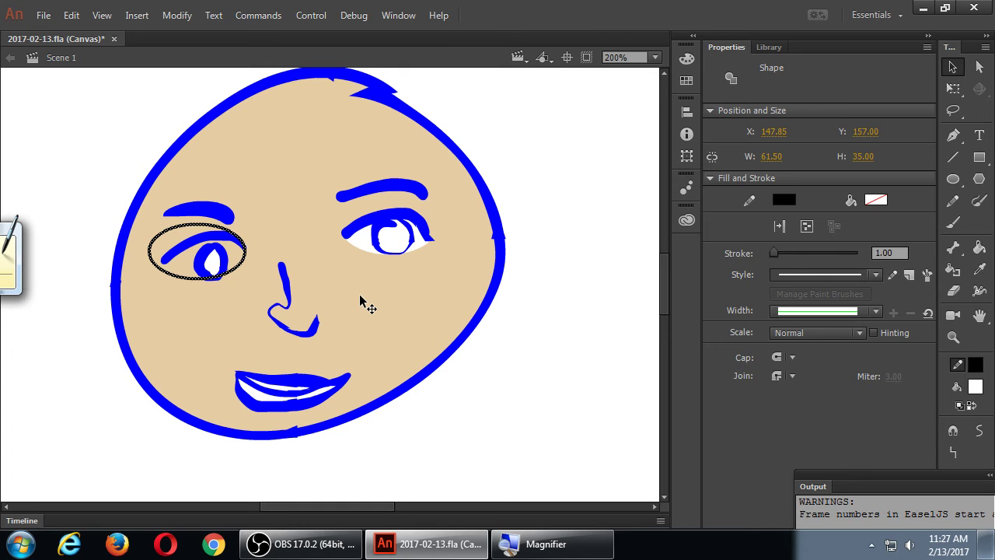
pyautogui.press('Up')
pyautogui.press('Up')
pyautogui.press('Up')
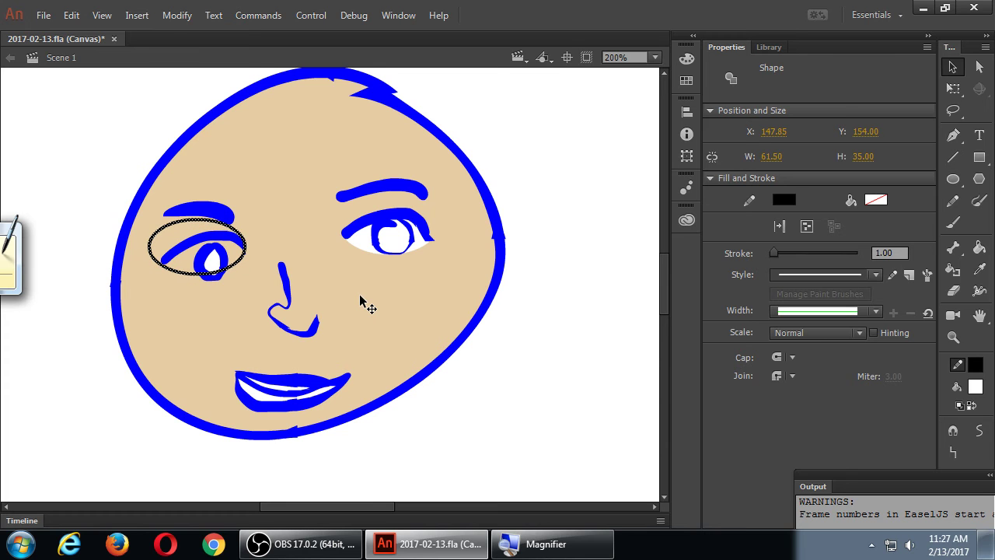
pyautogui.press('Up')
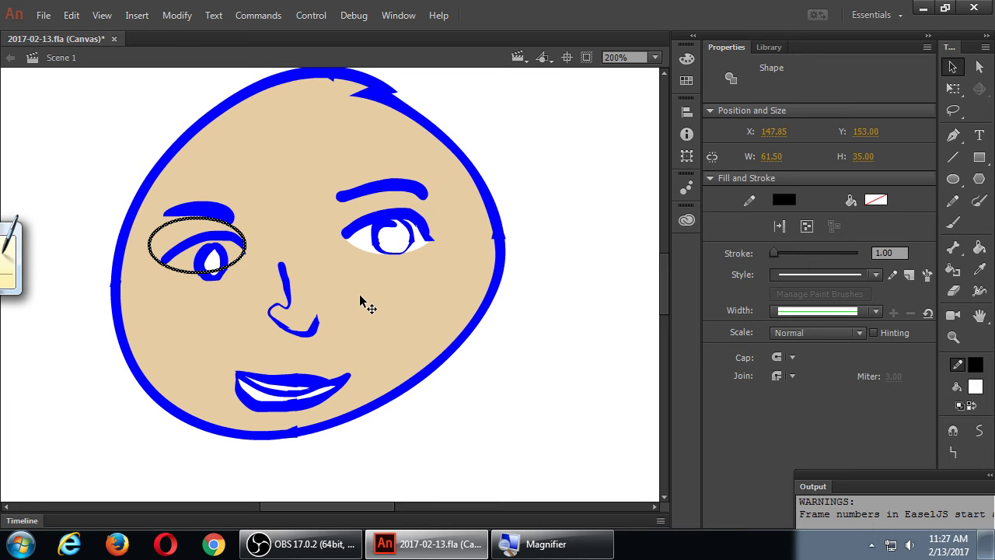
pyautogui.press('Down')
pyautogui.press('Down')
pyautogui.press('Down')
pyautogui.press('Down')
pyautogui.press('Down')
pyautogui.press('Down')
pyautogui.press('Down')
pyautogui.press('Down')
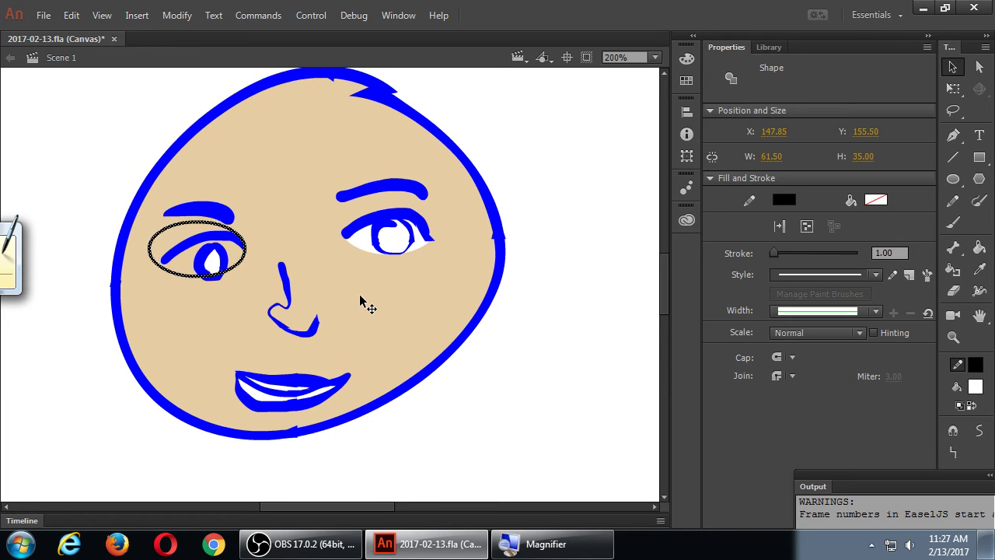
pyautogui.press('Down')
pyautogui.press('Down')
pyautogui.press('Down')
pyautogui.press('Down')
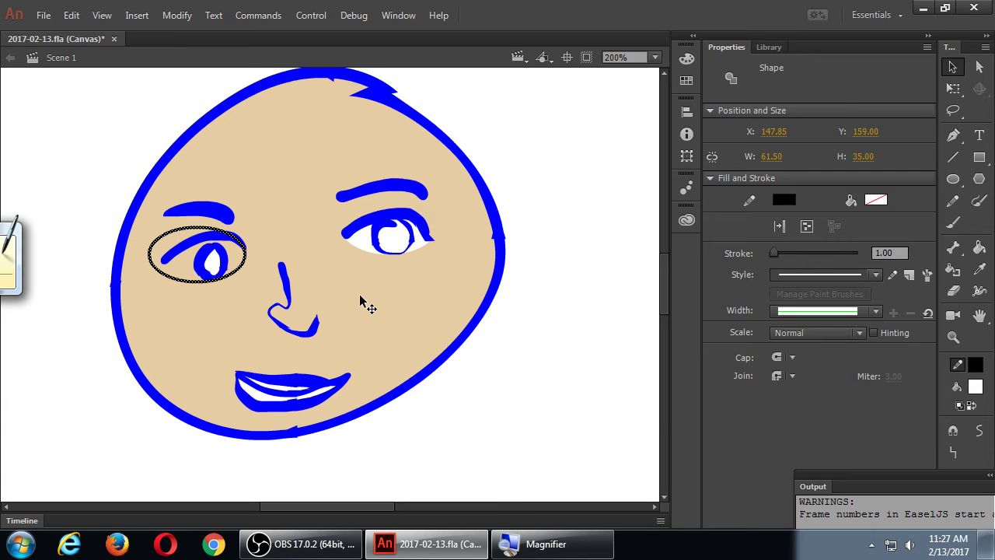
# - Rotate the oval slightly clockwise about its inner edge to follow the left-hand eye, and fill the enclosed eye white with white
pyautogui.press('q')
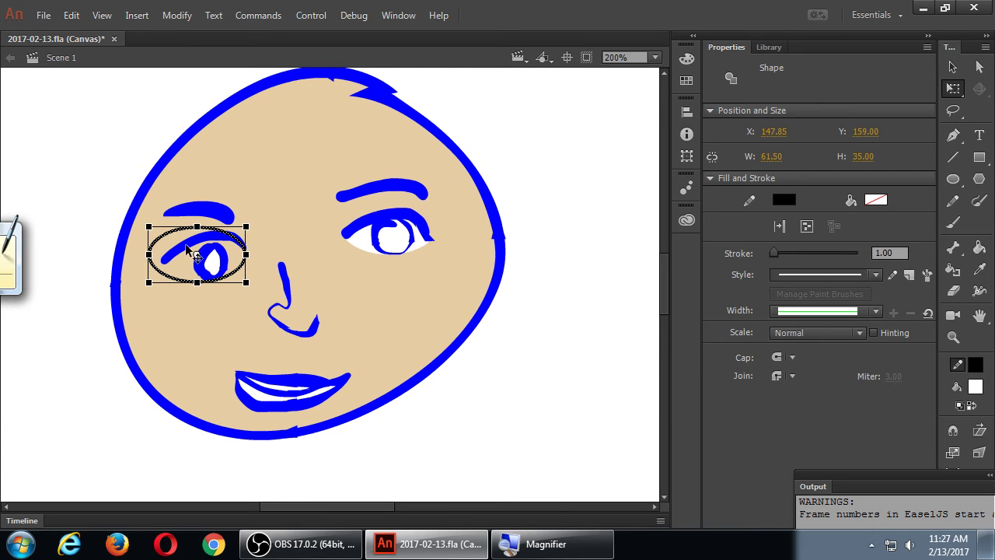
pyautogui.moveTo(198, 260); pyautogui.dragTo(246, 255)
pyautogui.moveTo(153, 225); pyautogui.dragTo(160, 209)
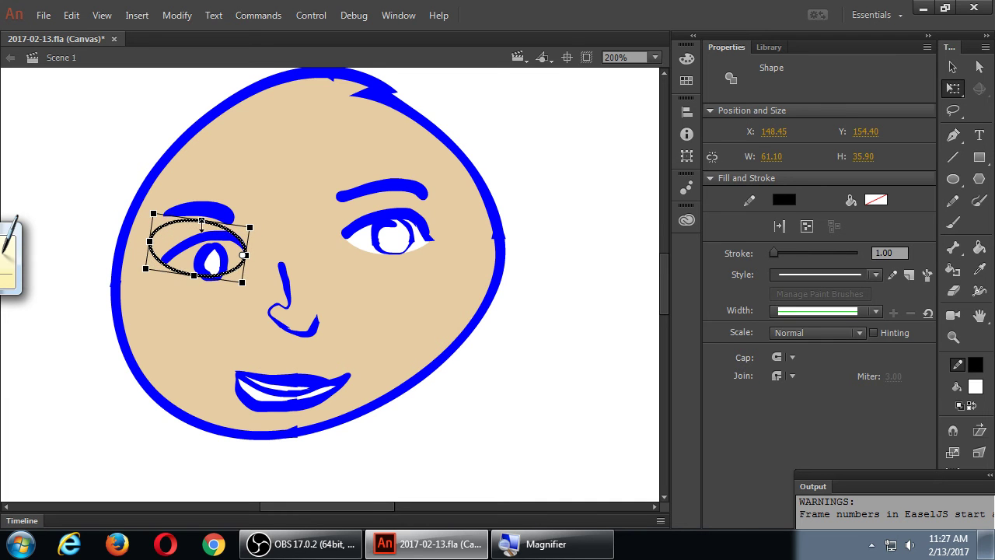
pyautogui.click(96, 210)
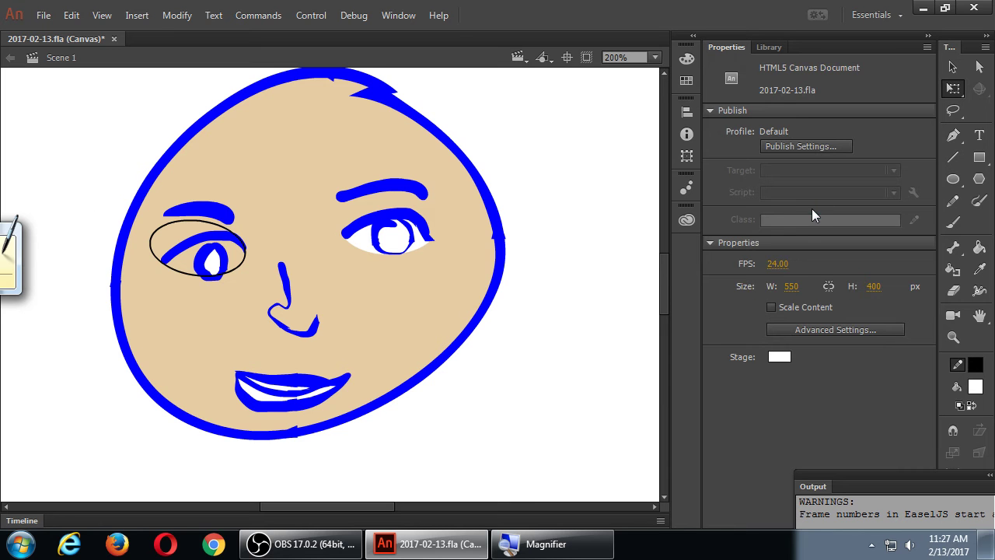
pyautogui.press('k')
pyautogui.click(238, 263)
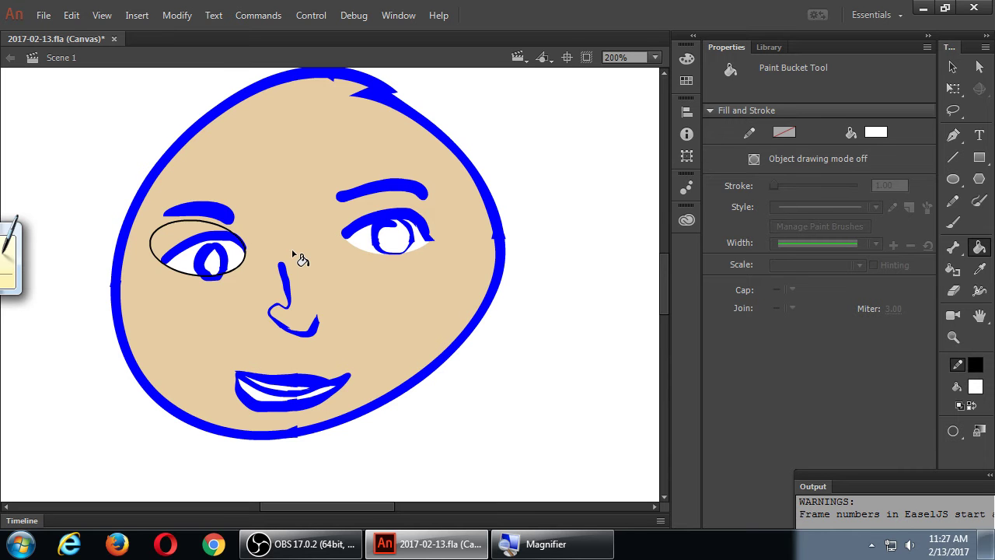
# - Delete the oval outline around the left-hand eye and save the document
pyautogui.press('v')
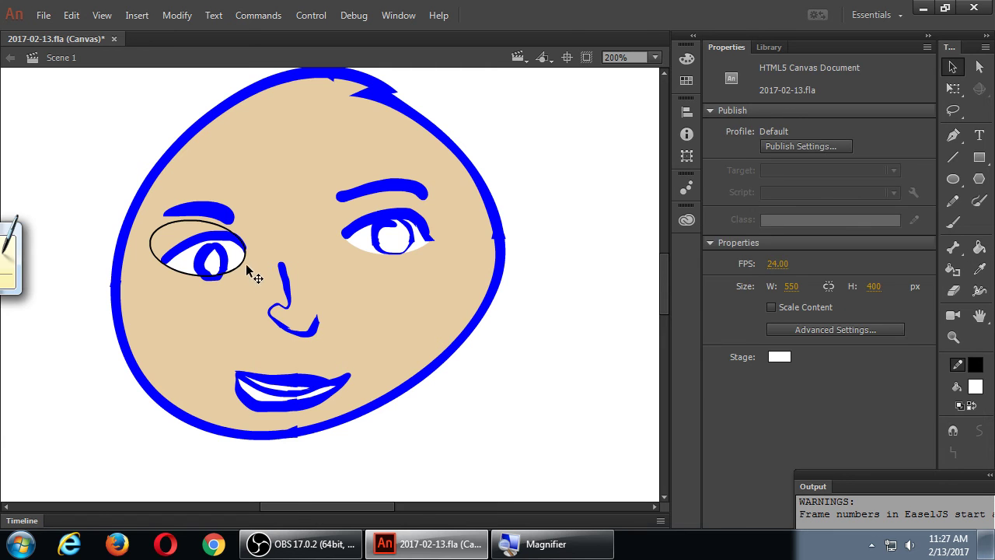
pyautogui.click(243, 266)
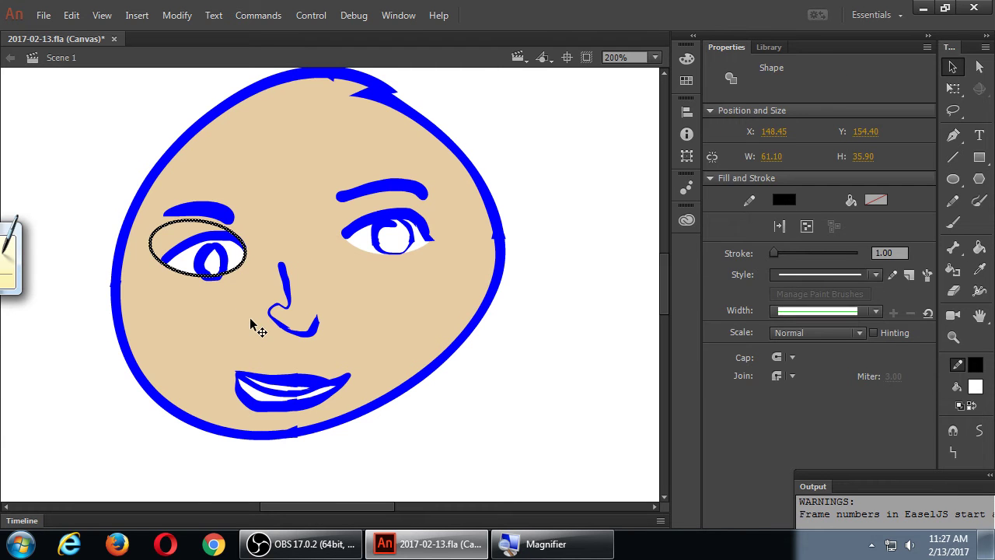
pyautogui.press('Delete')
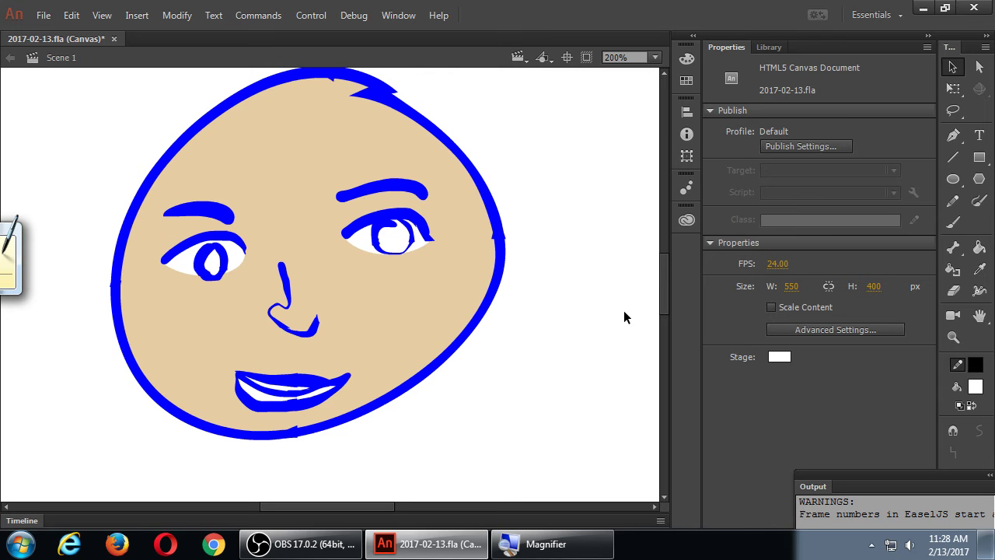
pyautogui.hotkey('ctrl', 's')
pyautogui.scroll(3, 665, 269)
pyautogui.scroll(-2, 663, 266)
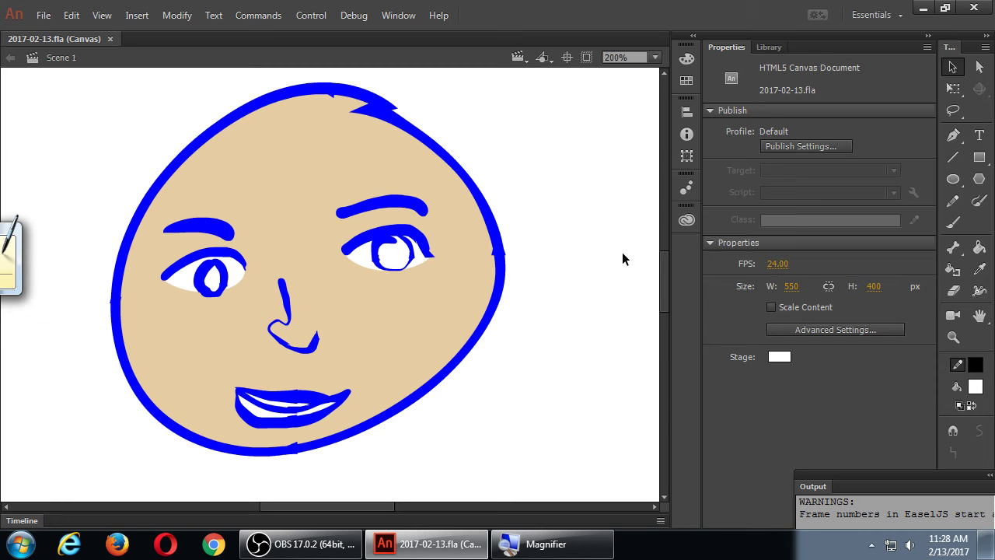
# - Fill the pupils of both eyes with dark grey and save the document
pyautogui.press('k')
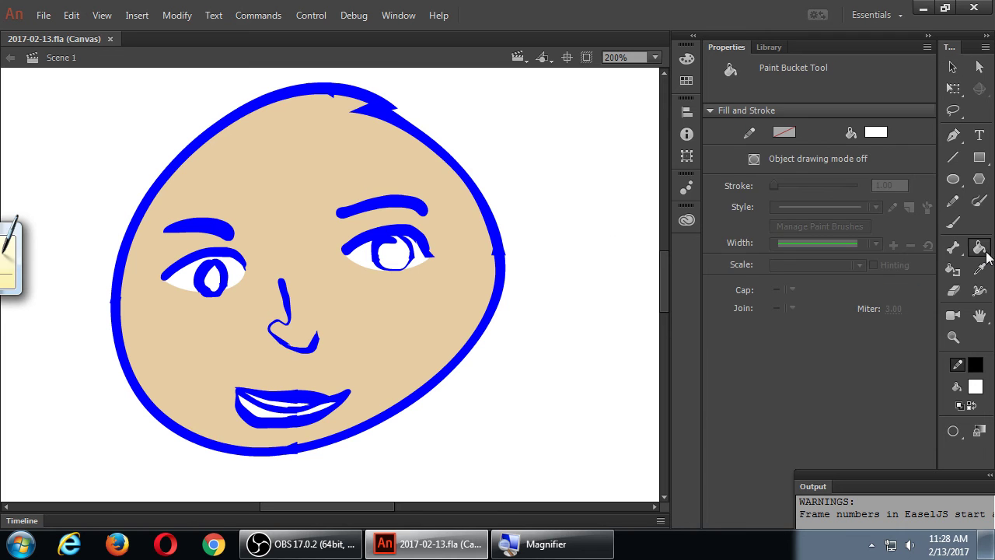
pyautogui.click(876, 132)
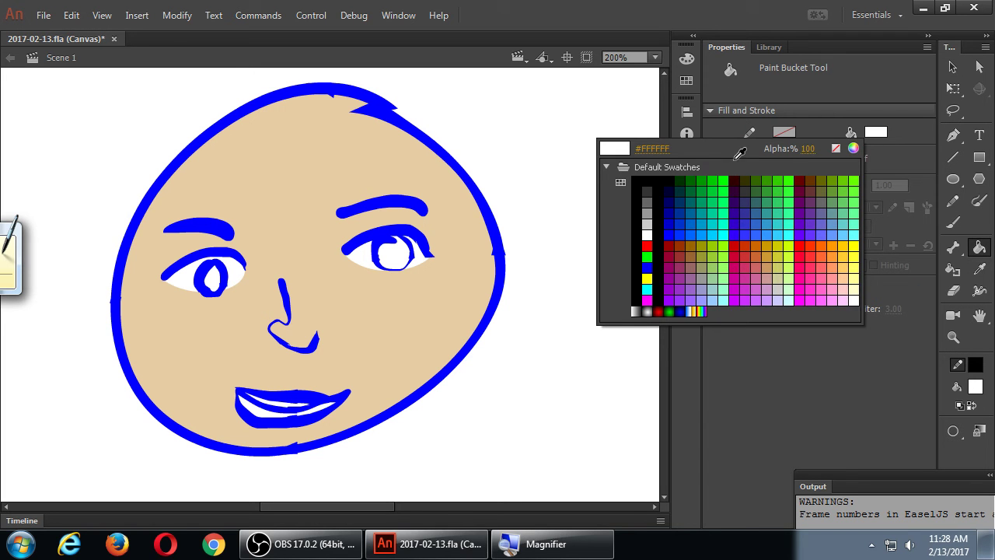
pyautogui.click(652, 190)
pyautogui.click(384, 256)
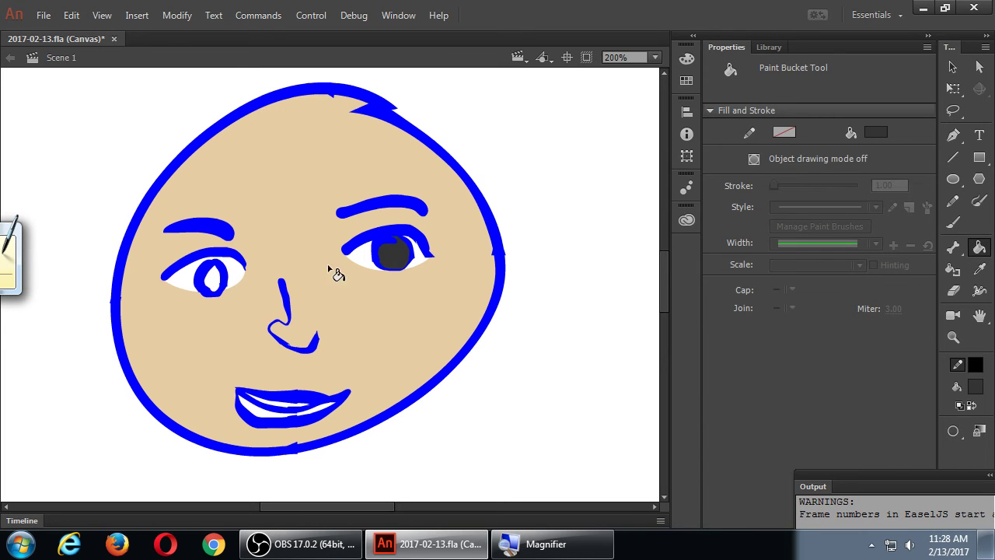
pyautogui.click(210, 282)
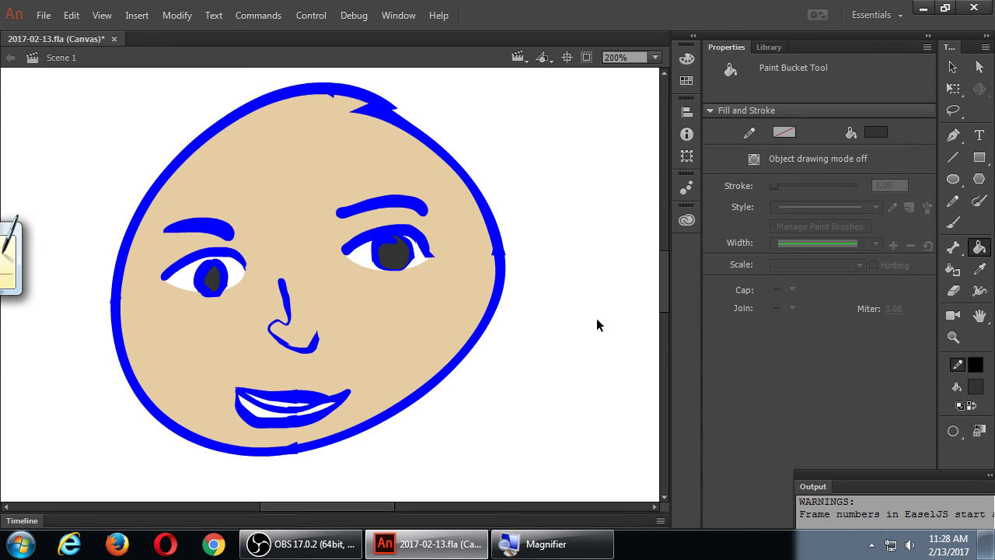
pyautogui.hotkey('ctrl', 's')
# - Draw two red 1 px straight lines across the full height of the face, one slanting down past each eye towards the chin
pyautogui.click(955, 158)
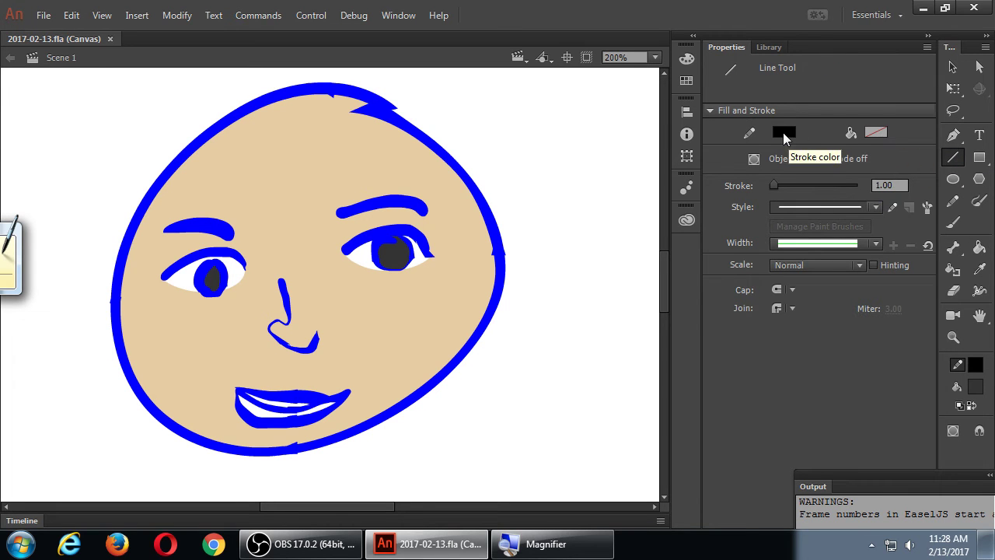
pyautogui.click(783, 134)
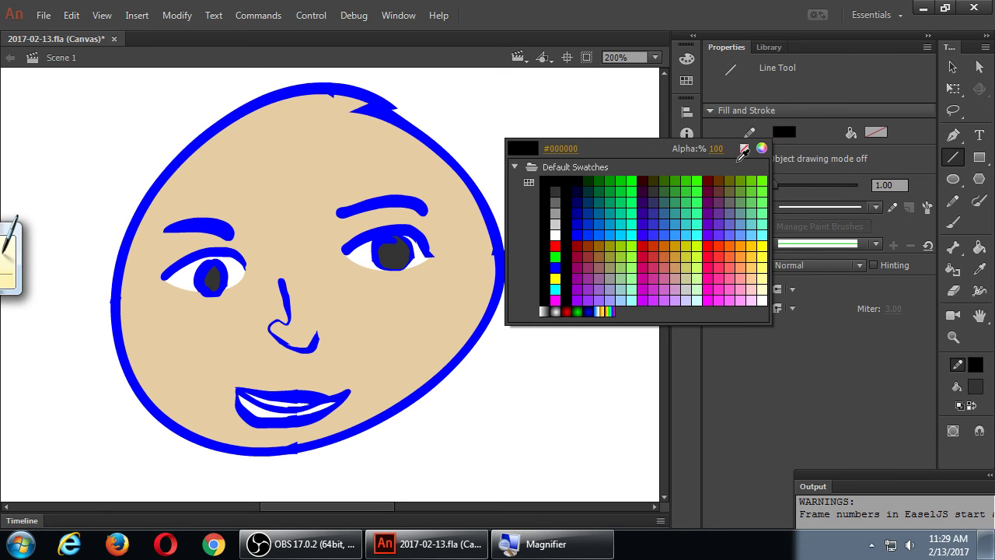
pyautogui.click(559, 244)
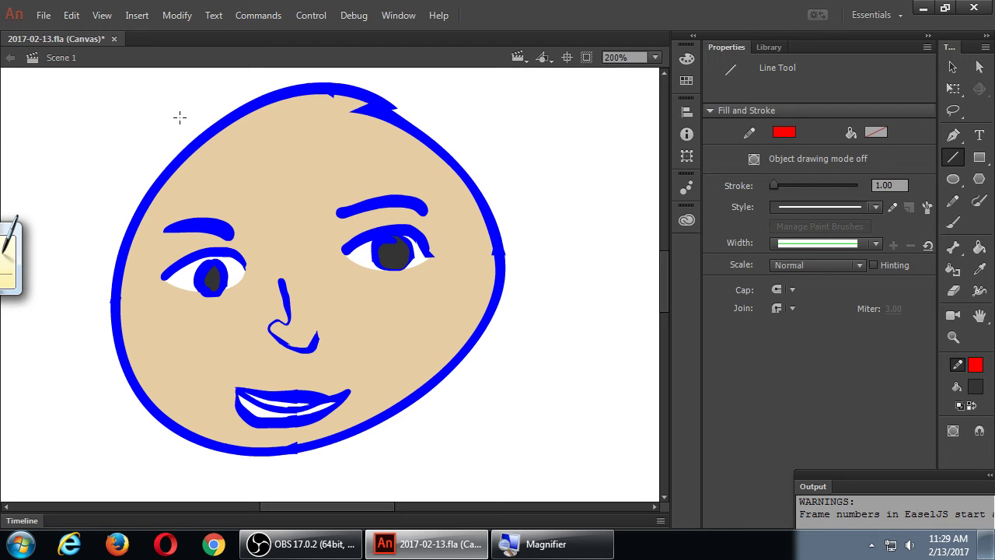
pyautogui.moveTo(174, 98); pyautogui.dragTo(206, 488)
pyautogui.moveTo(473, 106)
pyautogui.mouseDown()
pyautogui.moveTo(429, 176)
pyautogui.moveTo(311, 458)
pyautogui.moveTo(316, 492)
pyautogui.mouseUp()
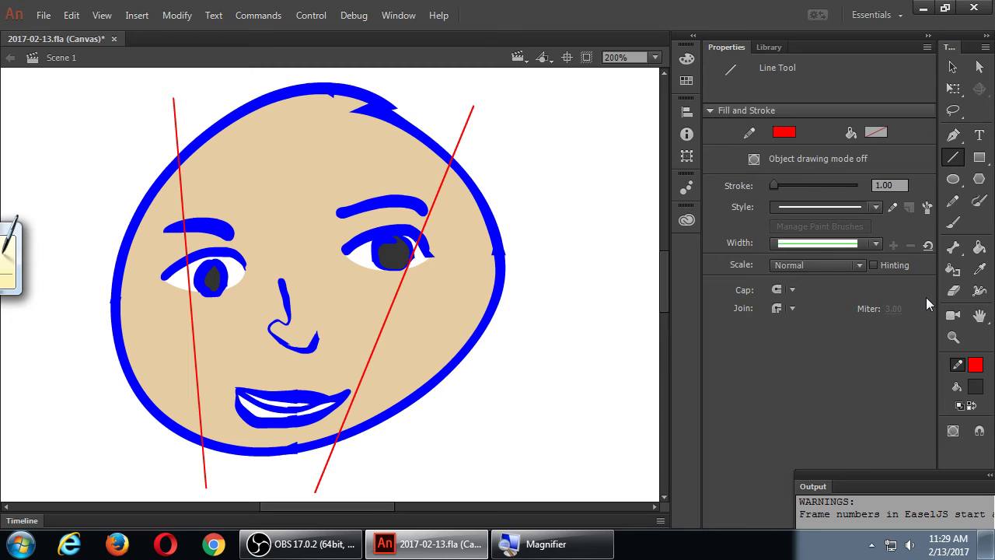
# - Fill the two outer face sections beyond the red lines with green #669900
pyautogui.press('k')
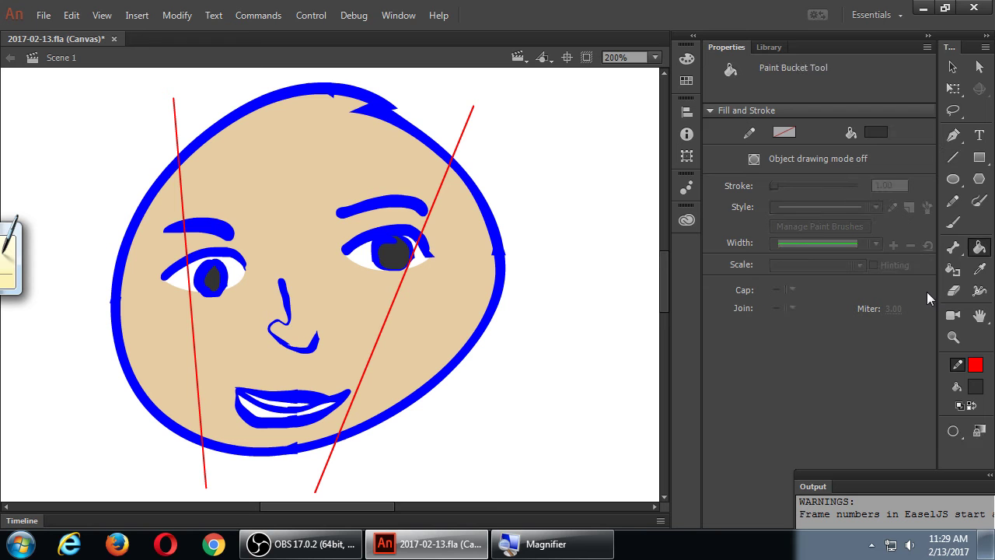
pyautogui.click(875, 132)
pyautogui.click(808, 179)
pyautogui.click(163, 336)
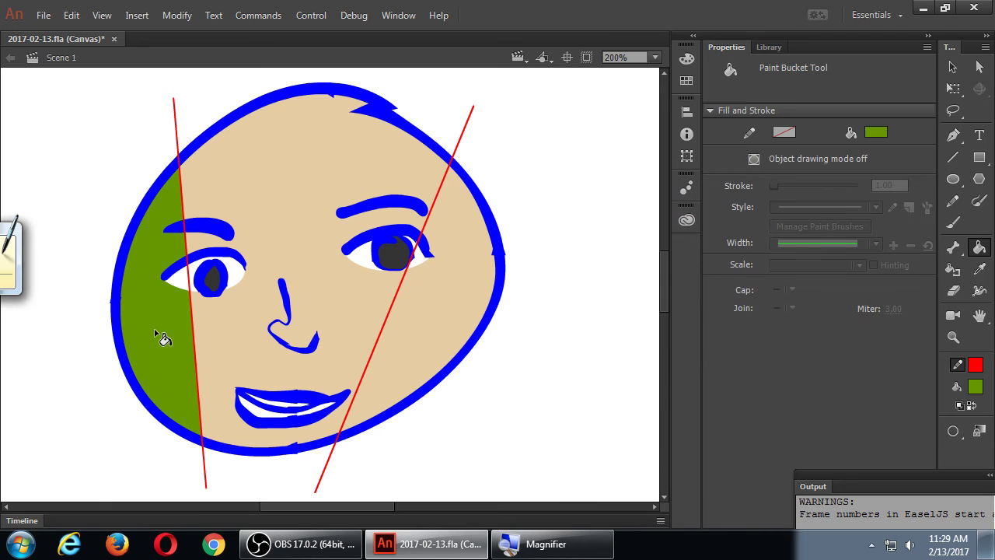
pyautogui.click(457, 302)
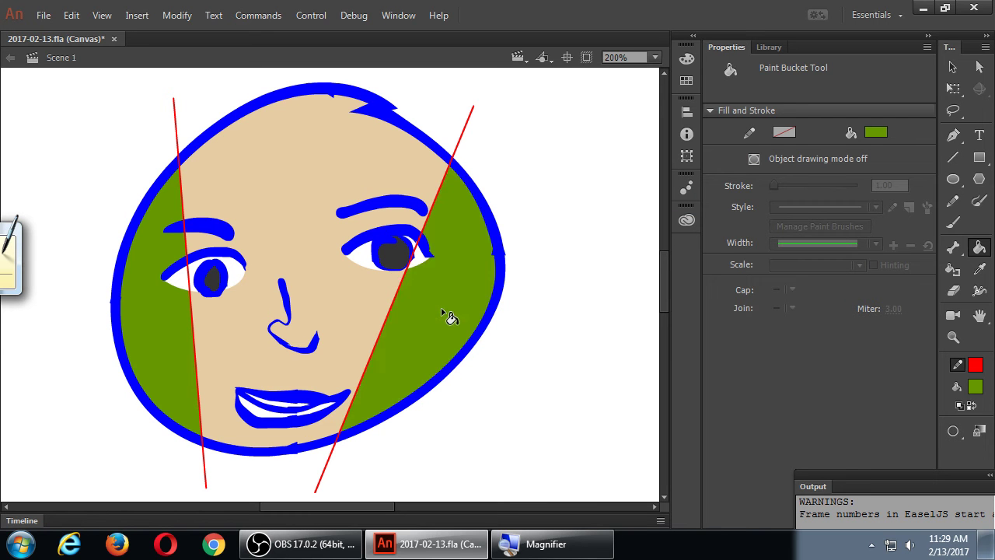
pyautogui.click(423, 263)
pyautogui.hotkey('ctrl', 'z')
# - Delete both red dividing lines across the face
pyautogui.press('v')
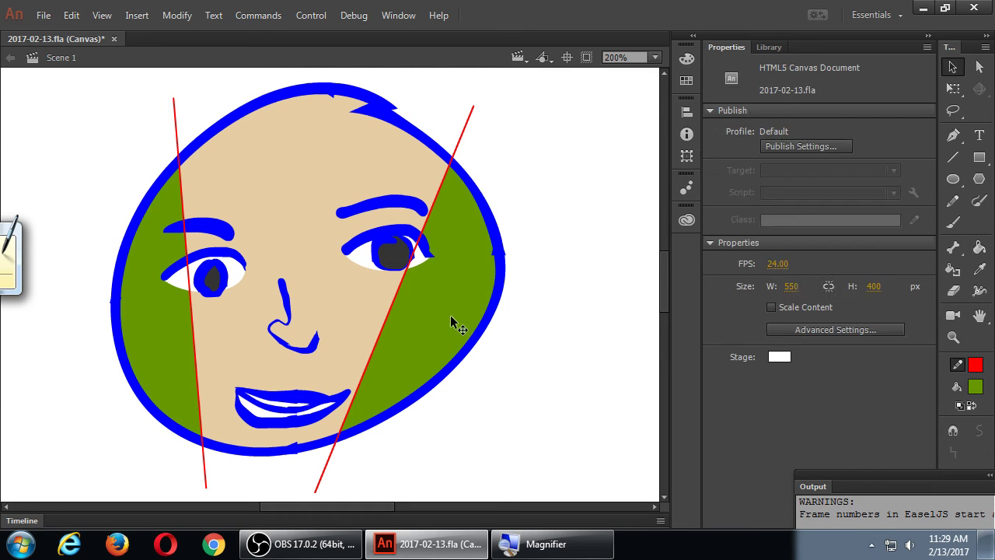
pyautogui.click(465, 134)
pyautogui.press('Delete')
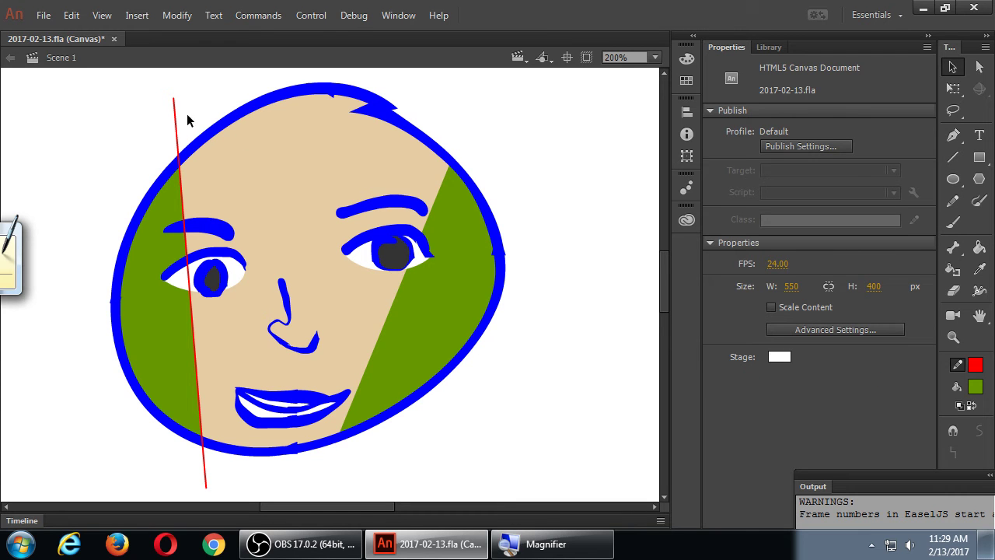
pyautogui.click(175, 114)
pyautogui.press('Delete')
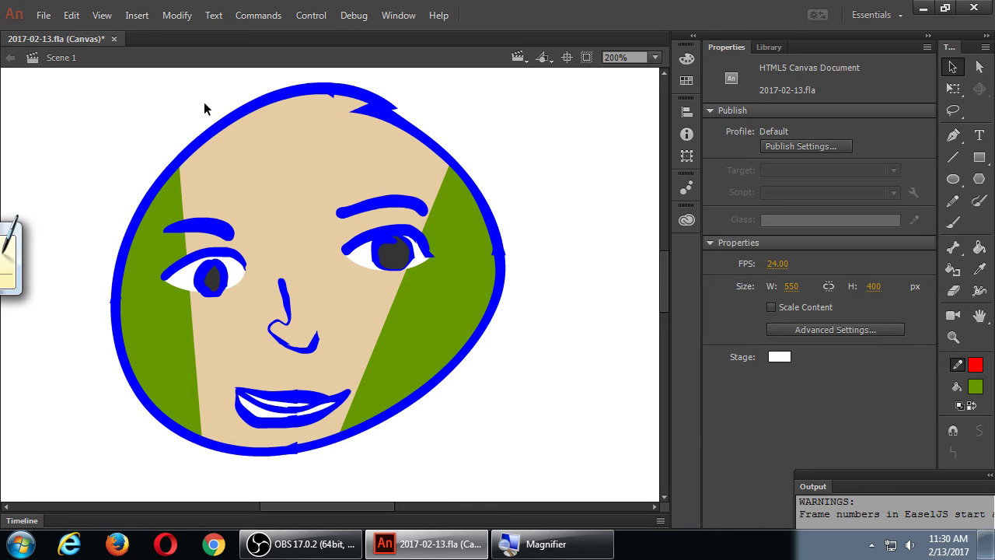
# - Recolour the green section on the left side of the face with the sampled skin tone lightened to 98% brightness (#F9DEB2)
pyautogui.click(163, 336)
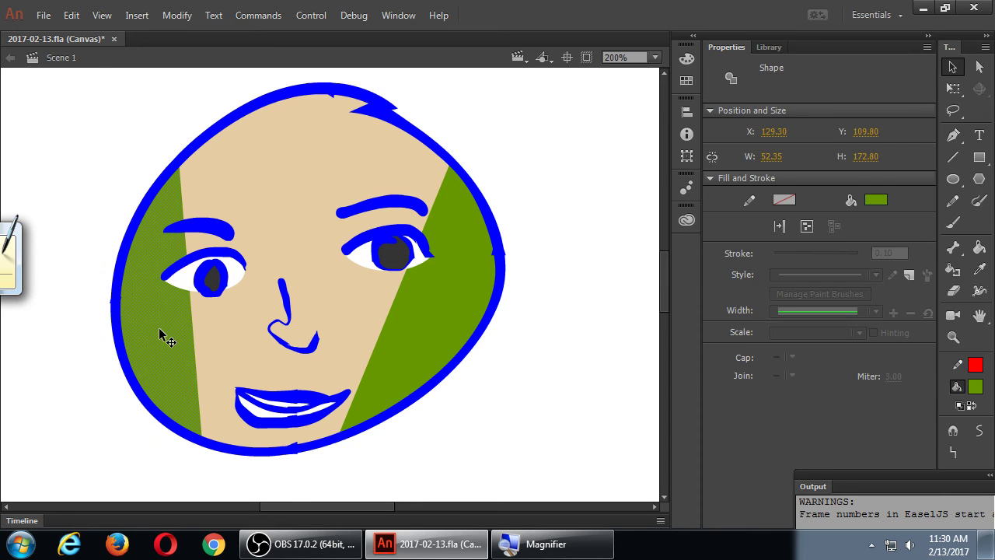
pyautogui.click(876, 201)
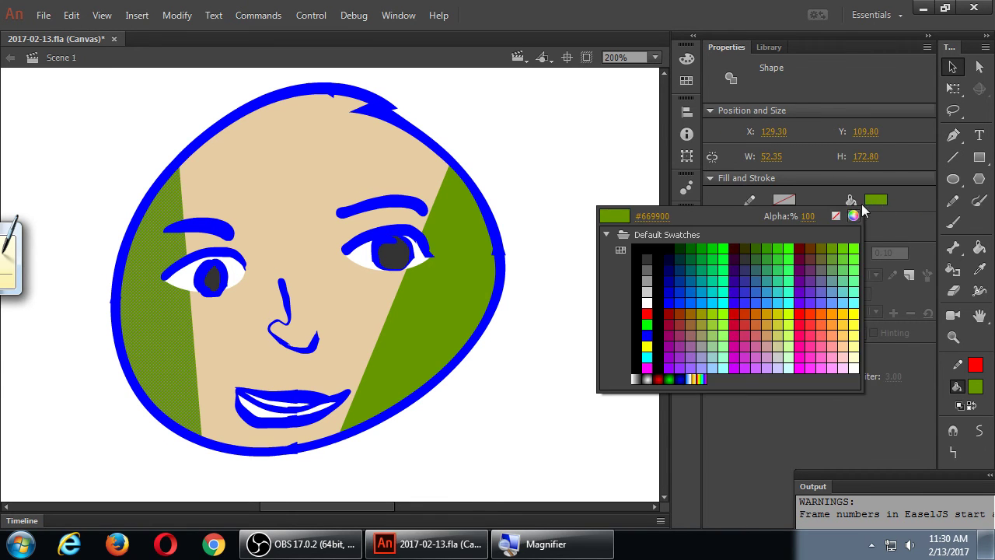
pyautogui.click(850, 313)
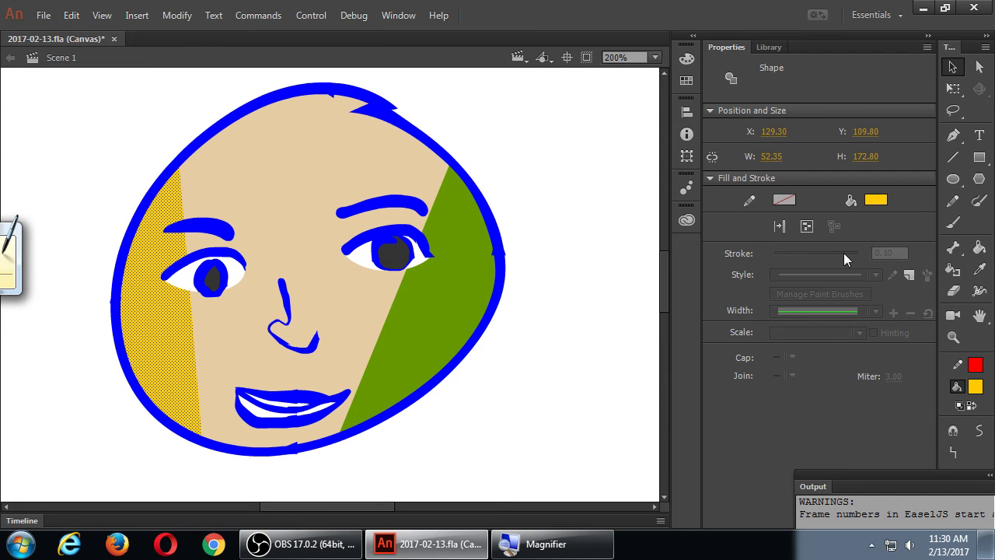
pyautogui.click(876, 201)
pyautogui.click(292, 199)
pyautogui.click(876, 201)
pyautogui.click(860, 220)
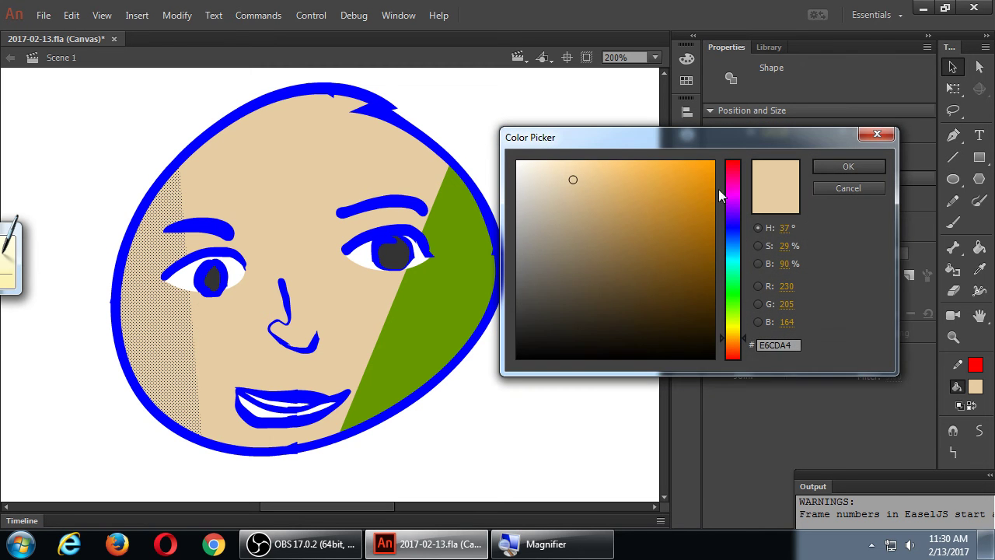
pyautogui.click(758, 263)
pyautogui.moveTo(742, 177); pyautogui.dragTo(745, 166)
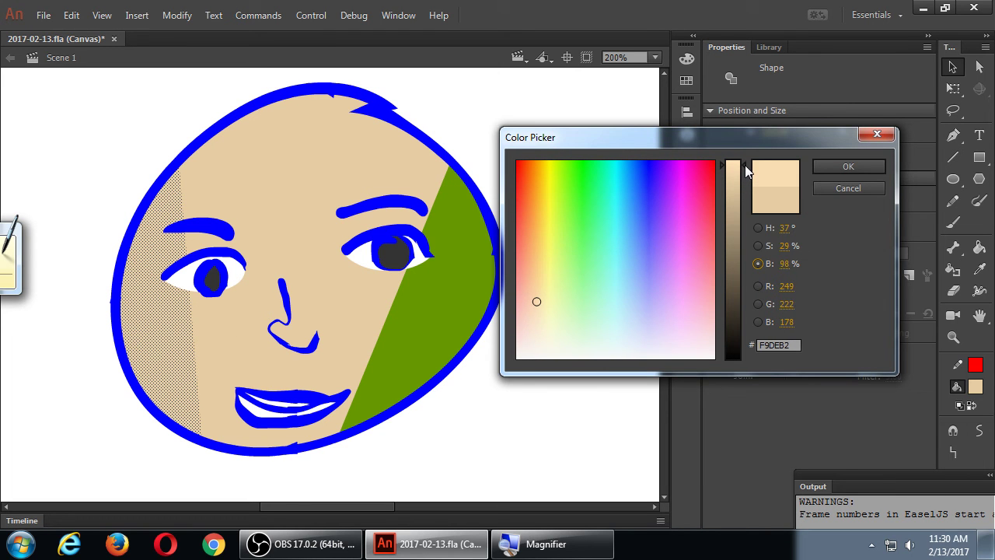
pyautogui.click(838, 165)
pyautogui.click(584, 226)
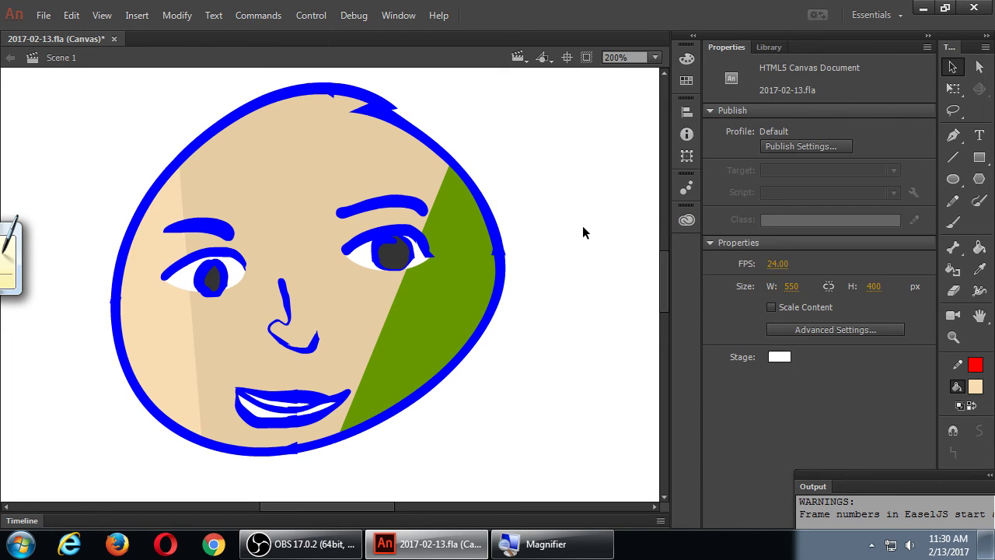
# - Recolour the green section on the right side of the face with the sampled skin tone darkened to 49% brightness (#7E705A)
pyautogui.click(439, 315)
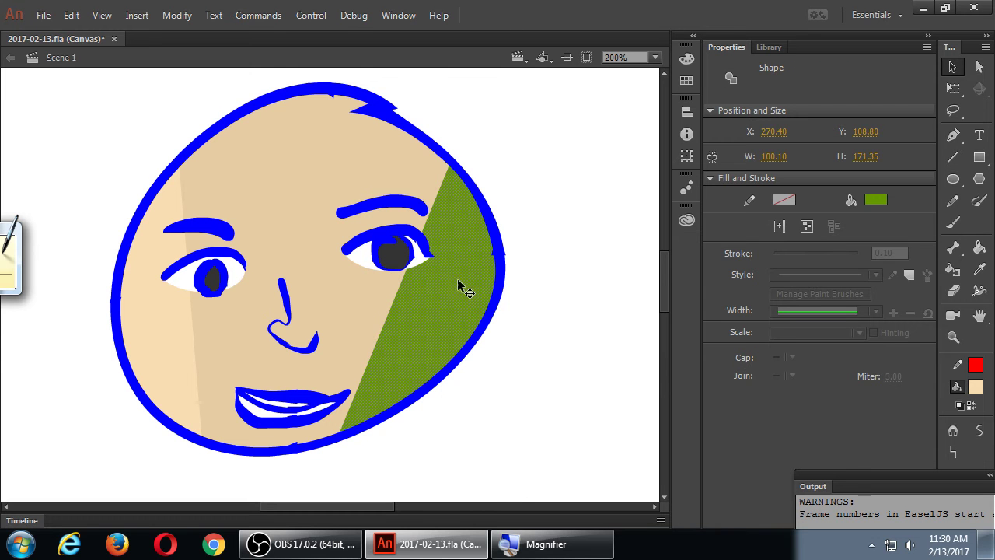
pyautogui.click(875, 200)
pyautogui.click(333, 169)
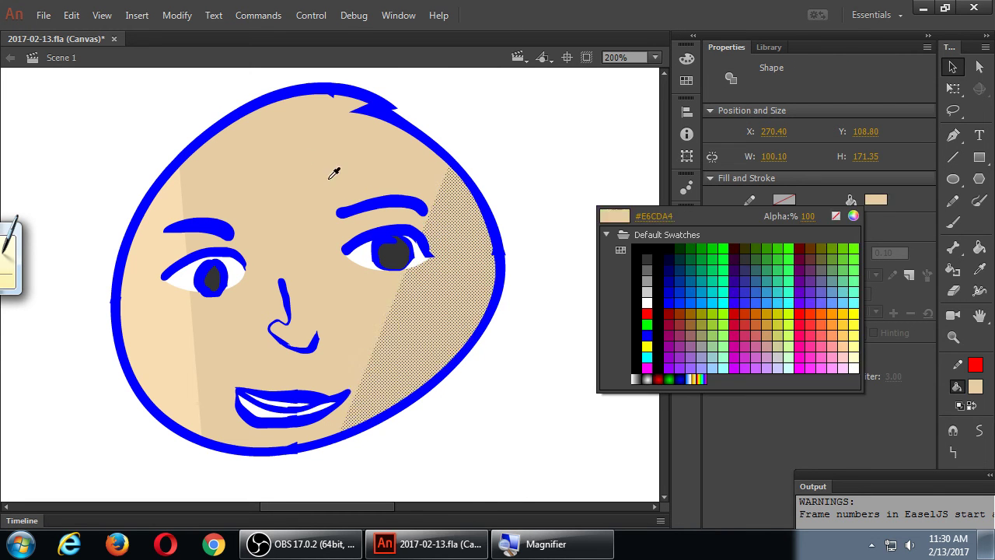
pyautogui.click(876, 200)
pyautogui.click(854, 214)
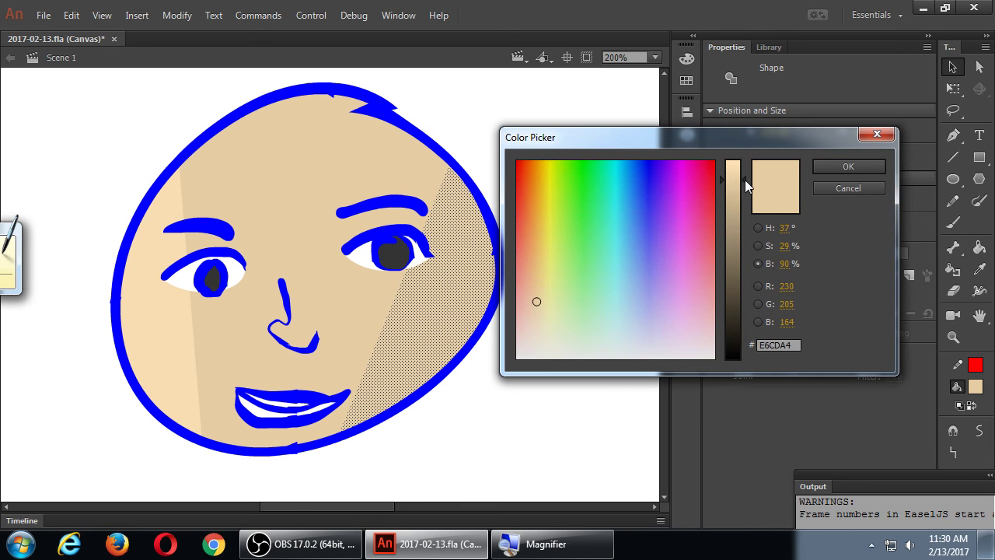
pyautogui.moveTo(745, 180); pyautogui.dragTo(743, 261)
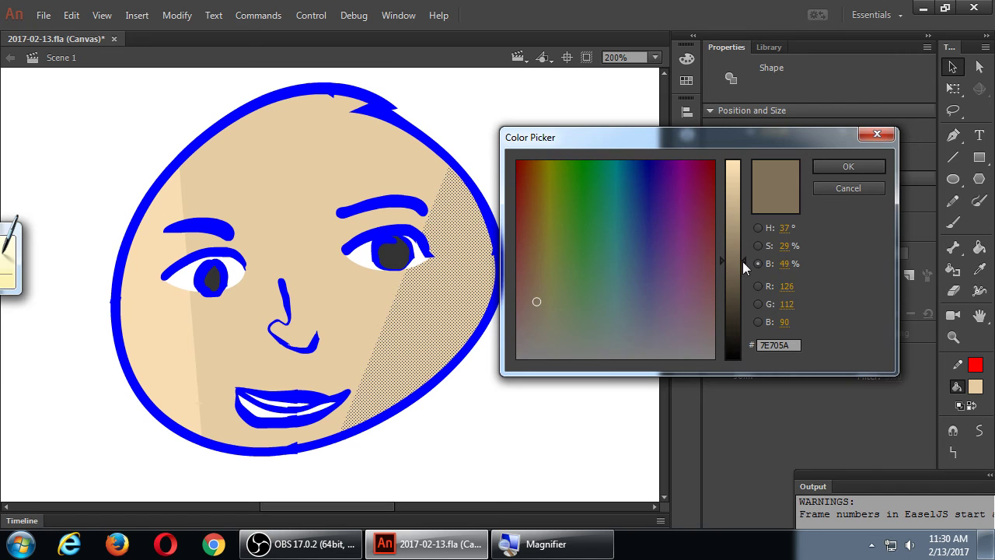
pyautogui.click(841, 167)
pyautogui.click(562, 207)
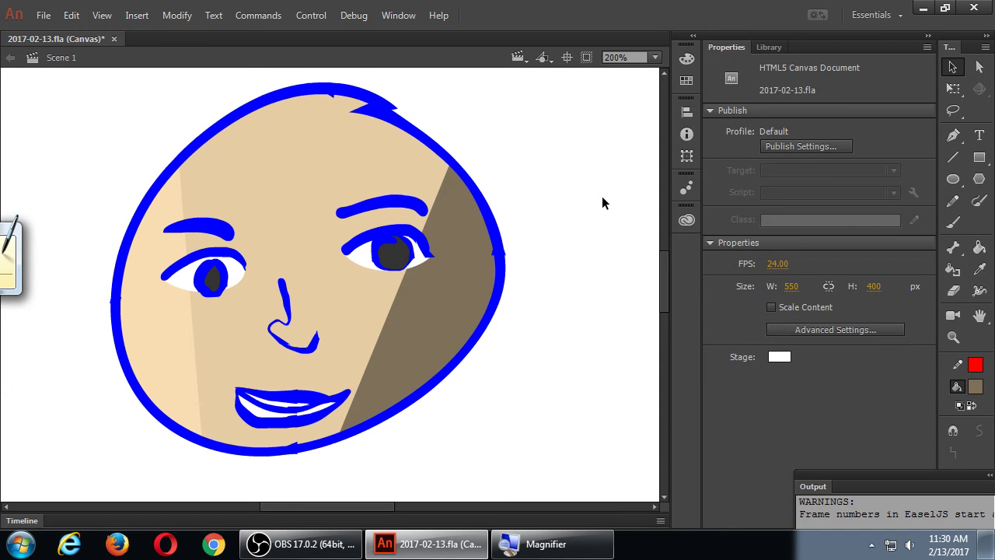
# - Bend the straight inner edges of the light and dark face sections into curves above and below the eyes
pyautogui.moveTo(199, 364); pyautogui.dragTo(179, 357)
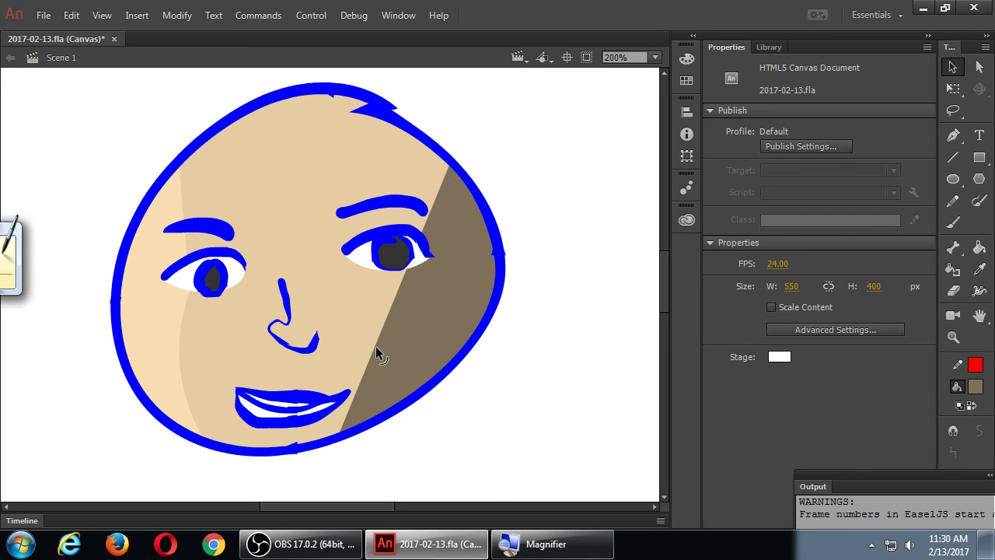
pyautogui.moveTo(375, 347); pyautogui.dragTo(404, 347)
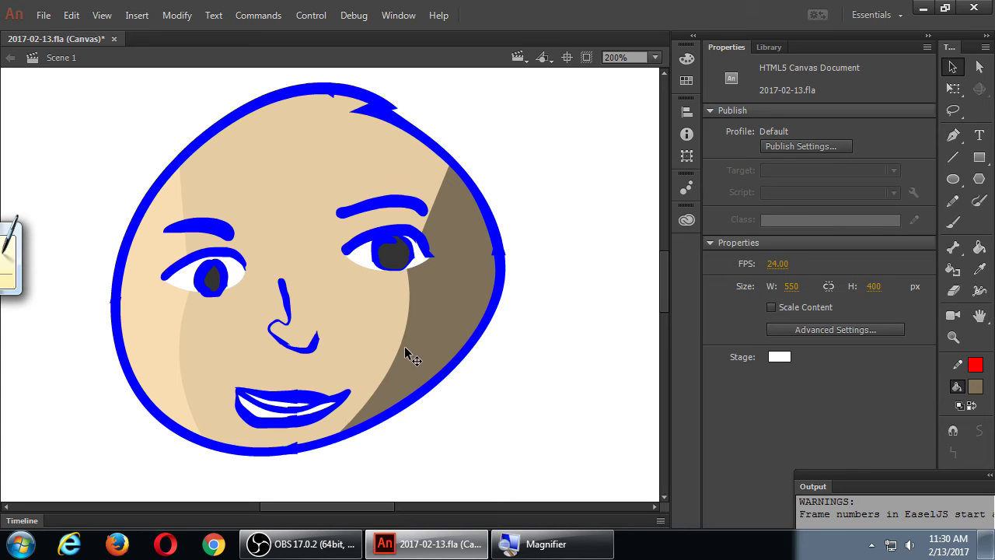
pyautogui.moveTo(444, 203); pyautogui.dragTo(424, 200)
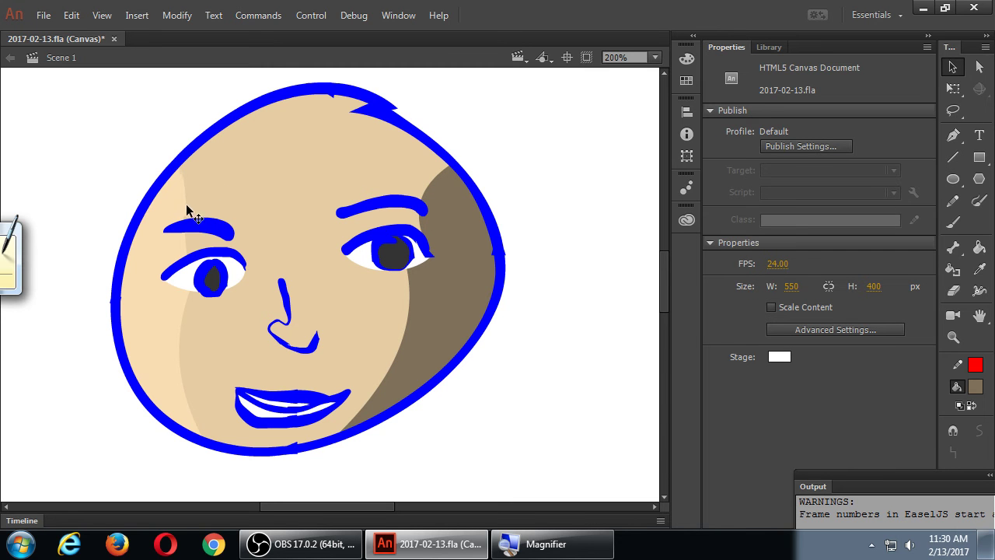
pyautogui.moveTo(197, 205); pyautogui.dragTo(189, 224)
# - Try outlining an angular shadow beside the nose with red 1 px lines and filling it with the dark brown #7E705A
pyautogui.click(951, 159)
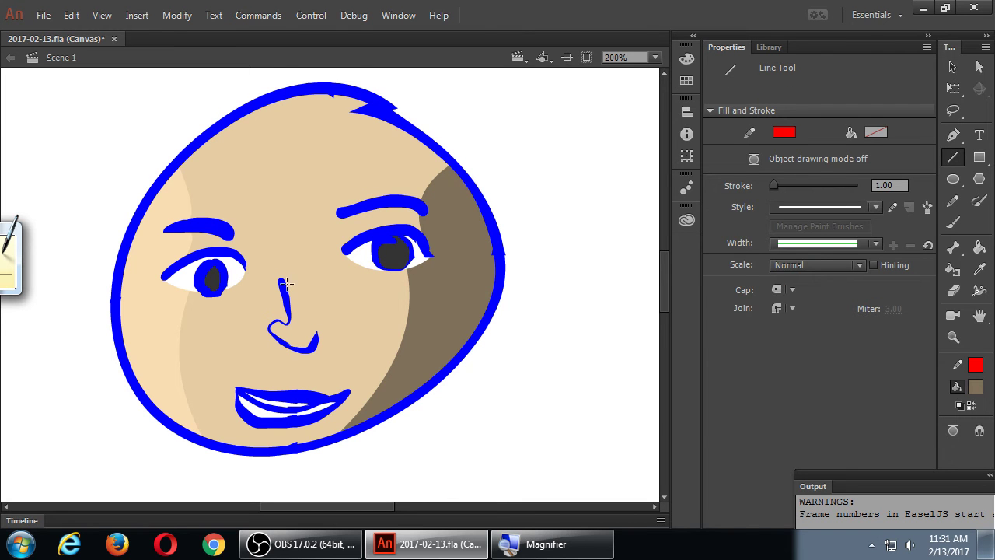
pyautogui.moveTo(300, 276)
pyautogui.mouseDown()
pyautogui.moveTo(303, 331)
pyautogui.moveTo(325, 311)
pyautogui.moveTo(317, 351)
pyautogui.moveTo(339, 347)
pyautogui.moveTo(346, 303)
pyautogui.moveTo(317, 277)
pyautogui.moveTo(290, 272)
pyautogui.mouseUp()
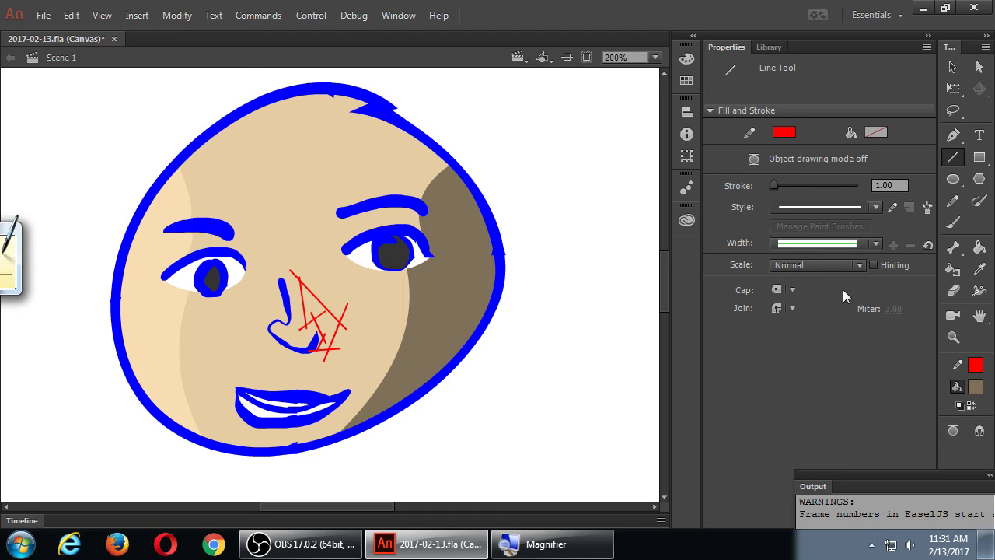
pyautogui.click(980, 247)
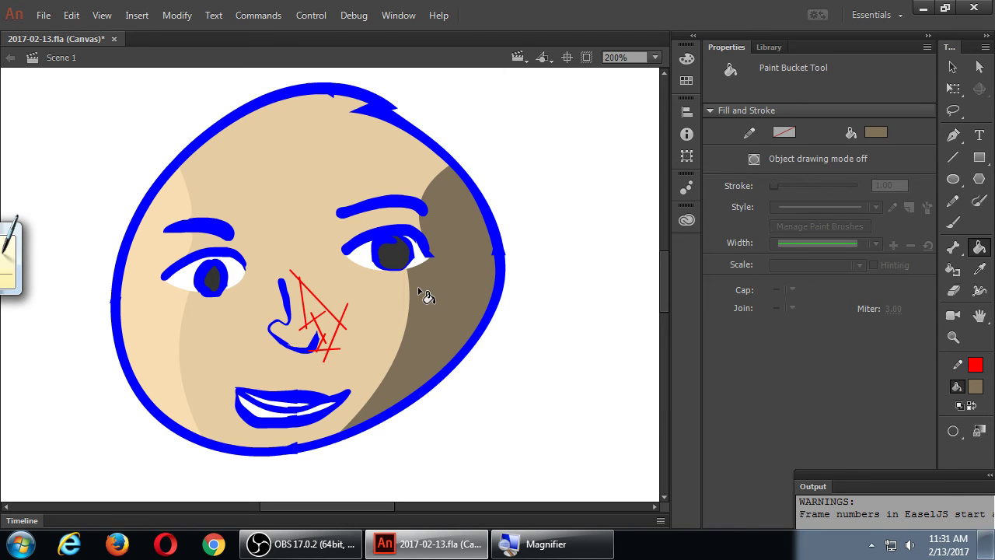
pyautogui.click(322, 308)
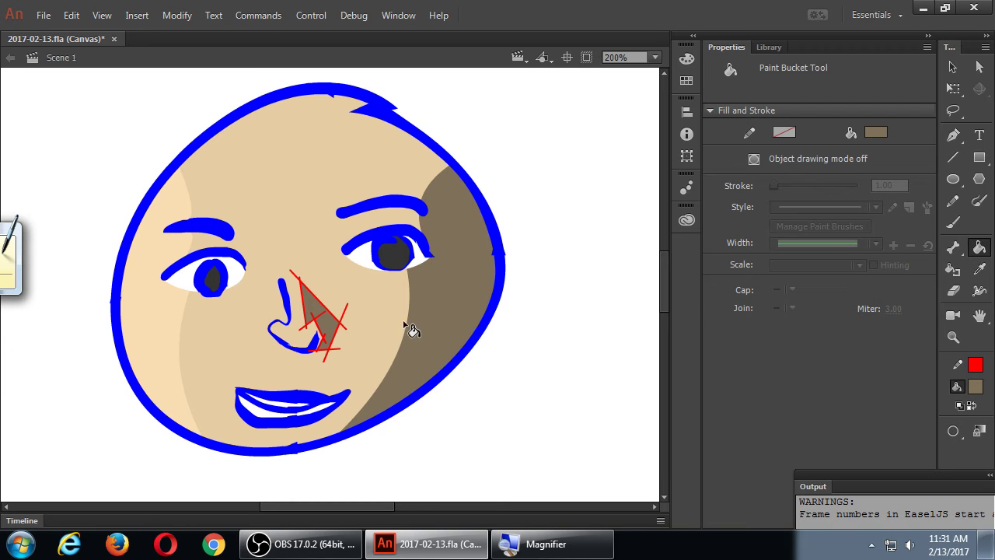
# - Delete the red construction lines around the angular nose shadow
pyautogui.press('v')
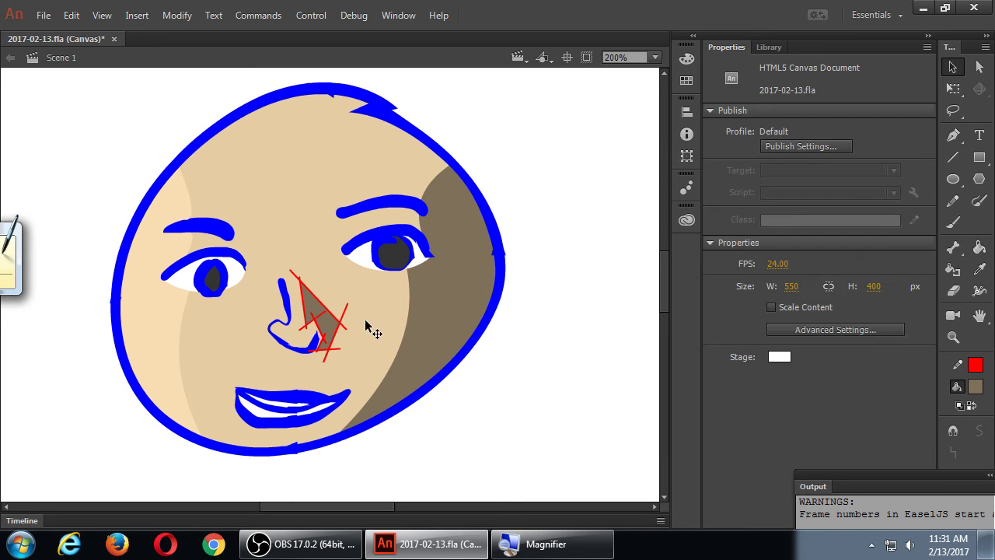
pyautogui.doubleClick(342, 329)
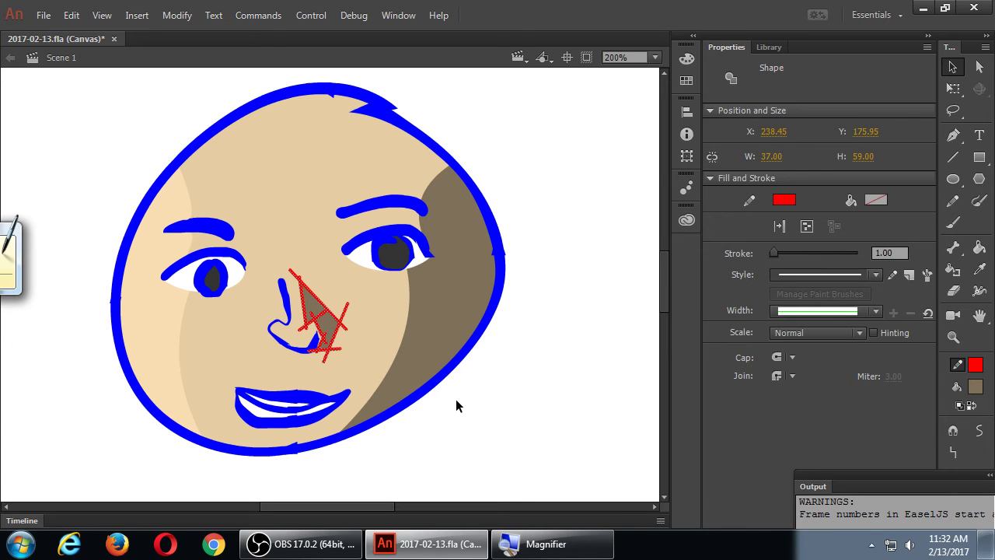
pyautogui.press('Delete')
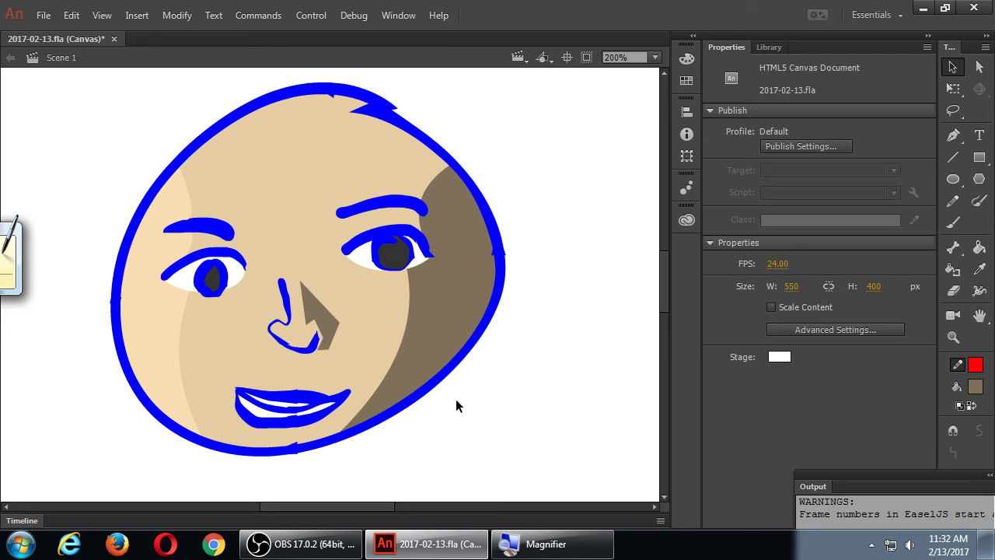
# - Paint over the angular nose shadow with the skin tone sampled from the forehead
pyautogui.click(979, 247)
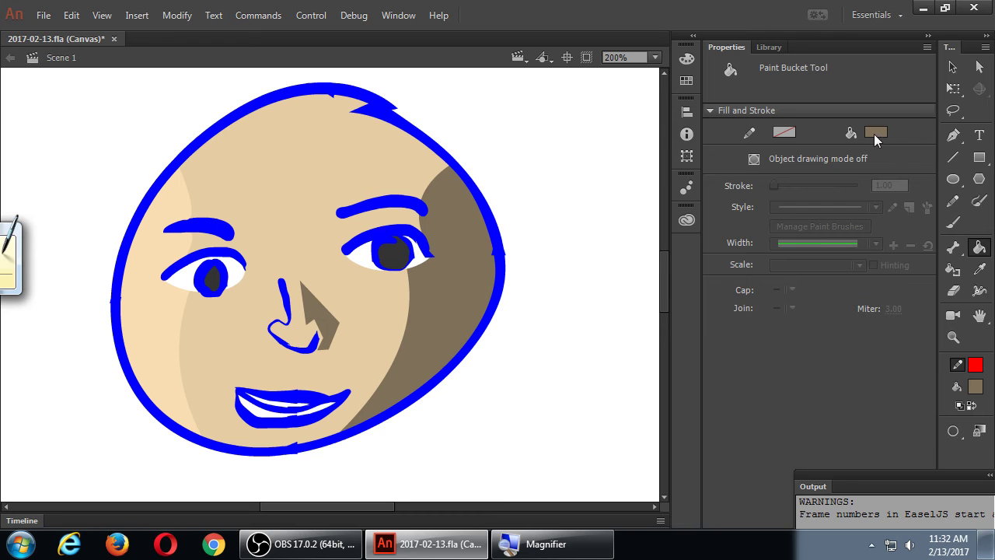
pyautogui.click(876, 132)
pyautogui.click(325, 159)
pyautogui.click(329, 325)
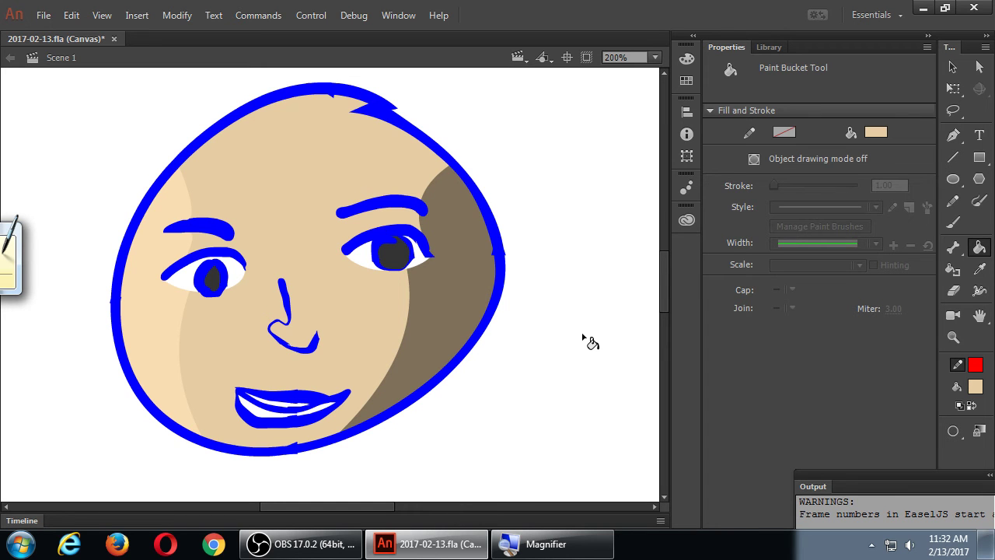
# - Outline a narrower shadow along the nose with red 1 px lines and fill it with the brown sampled from the dark face section
pyautogui.press('n')
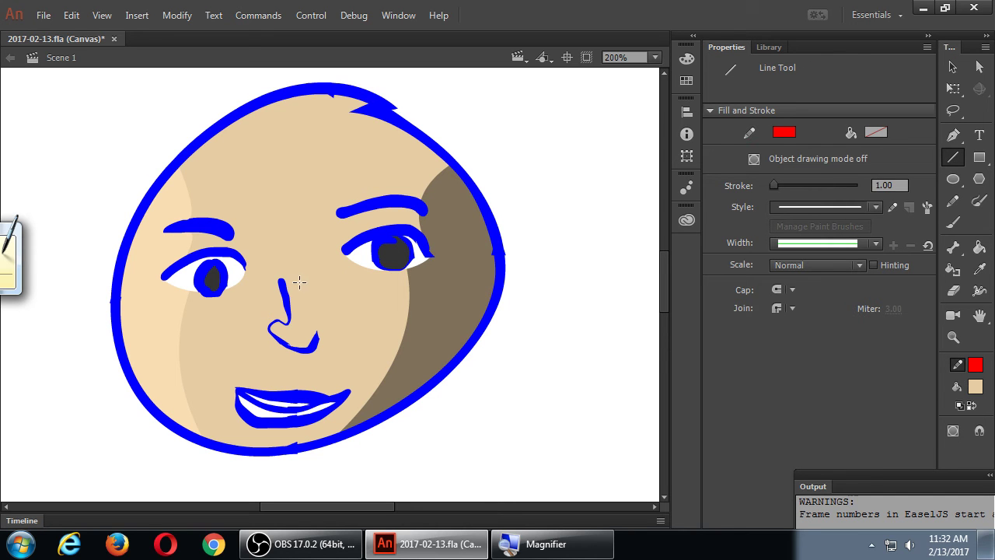
pyautogui.moveTo(295, 280)
pyautogui.mouseDown()
pyautogui.moveTo(307, 306)
pyautogui.moveTo(298, 335)
pyautogui.moveTo(319, 329)
pyautogui.moveTo(307, 321)
pyautogui.moveTo(318, 331)
pyautogui.moveTo(308, 360)
pyautogui.moveTo(300, 355)
pyautogui.moveTo(339, 344)
pyautogui.moveTo(313, 303)
pyautogui.moveTo(308, 315)
pyautogui.moveTo(309, 282)
pyautogui.moveTo(289, 281)
pyautogui.mouseUp()
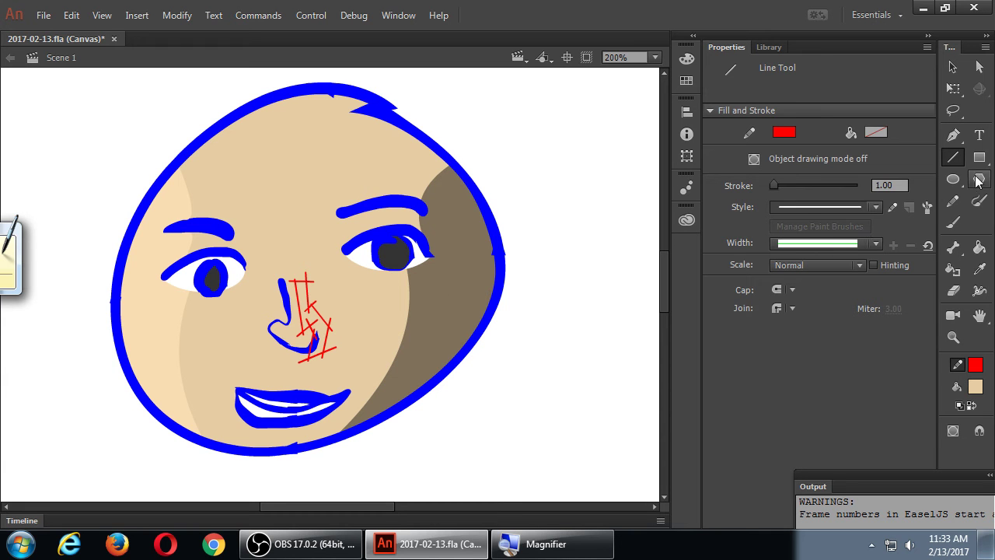
pyautogui.click(980, 247)
pyautogui.click(874, 133)
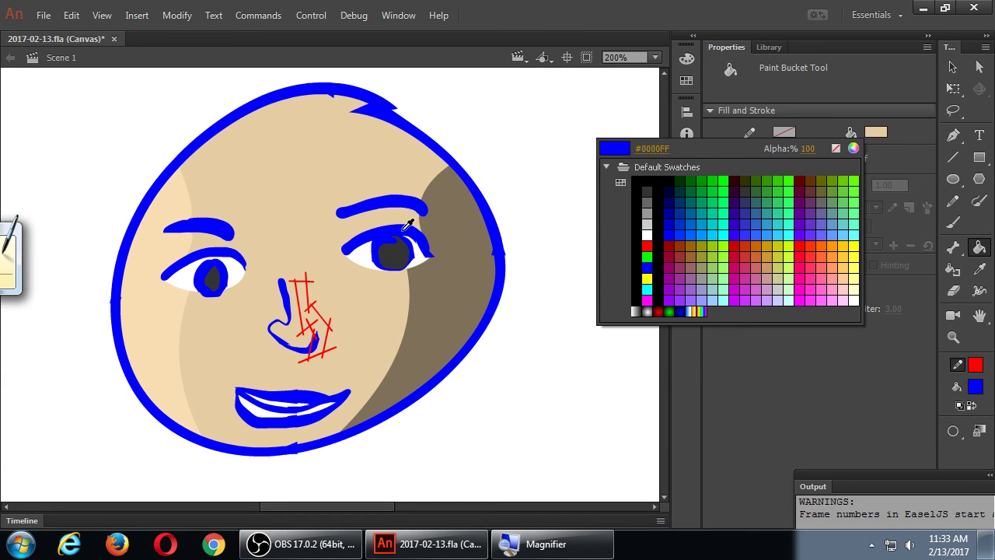
pyautogui.click(467, 230)
pyautogui.click(313, 326)
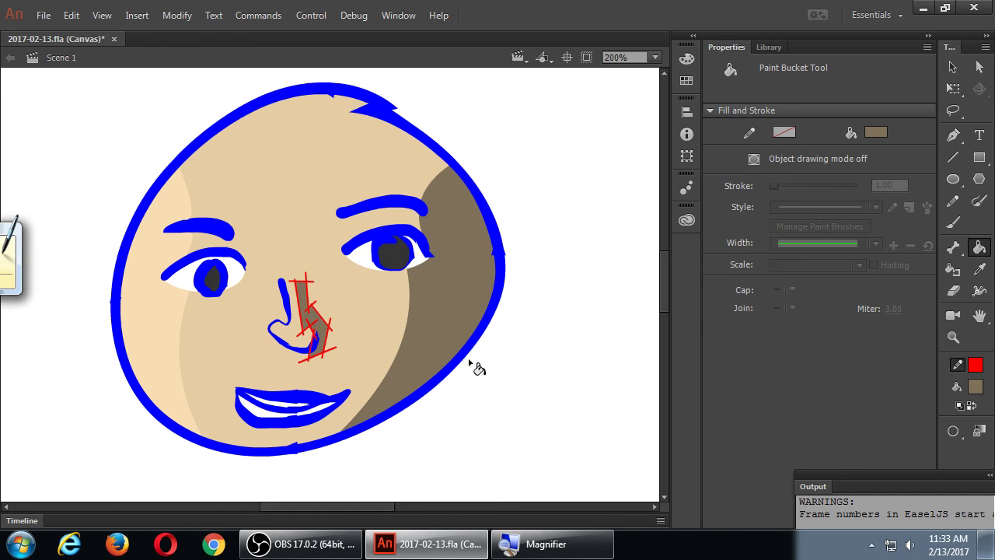
# - Delete the red outline lines around the new nose shadow and save the document
pyautogui.press('v')
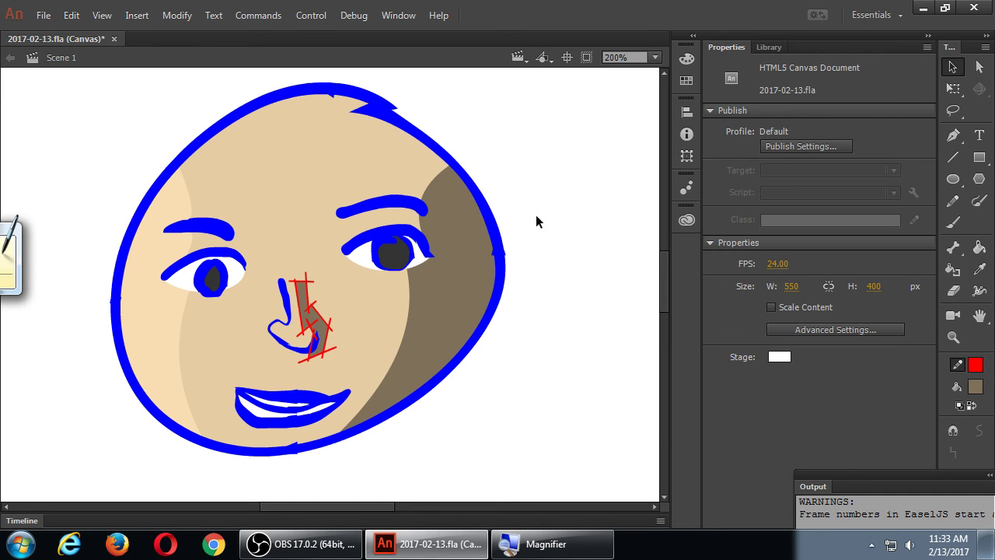
pyautogui.click(327, 342)
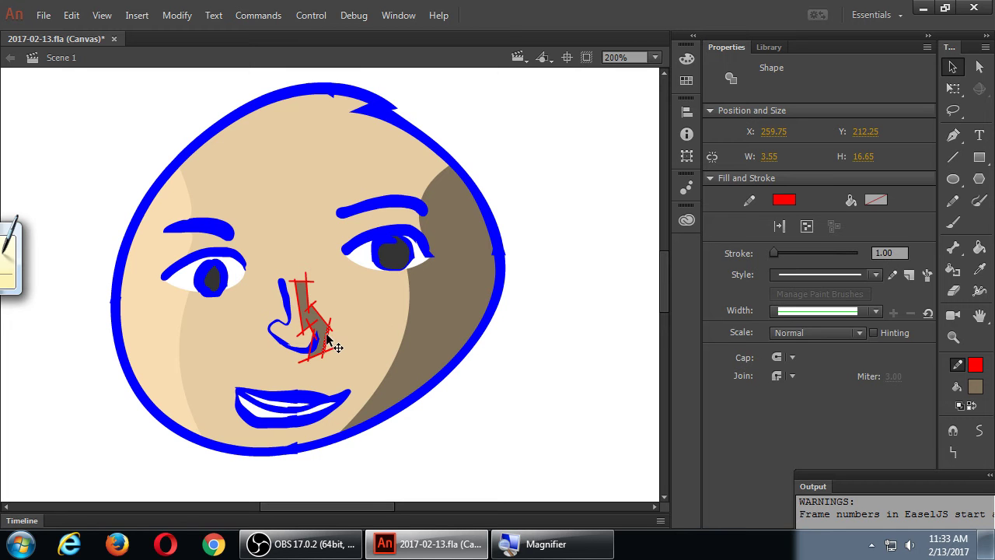
pyautogui.doubleClick(326, 342)
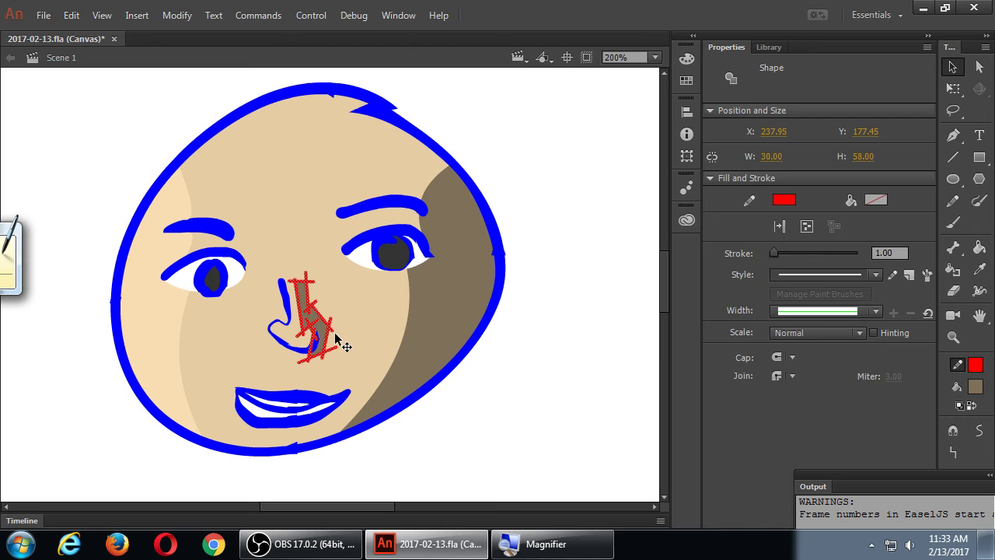
pyautogui.press('Delete')
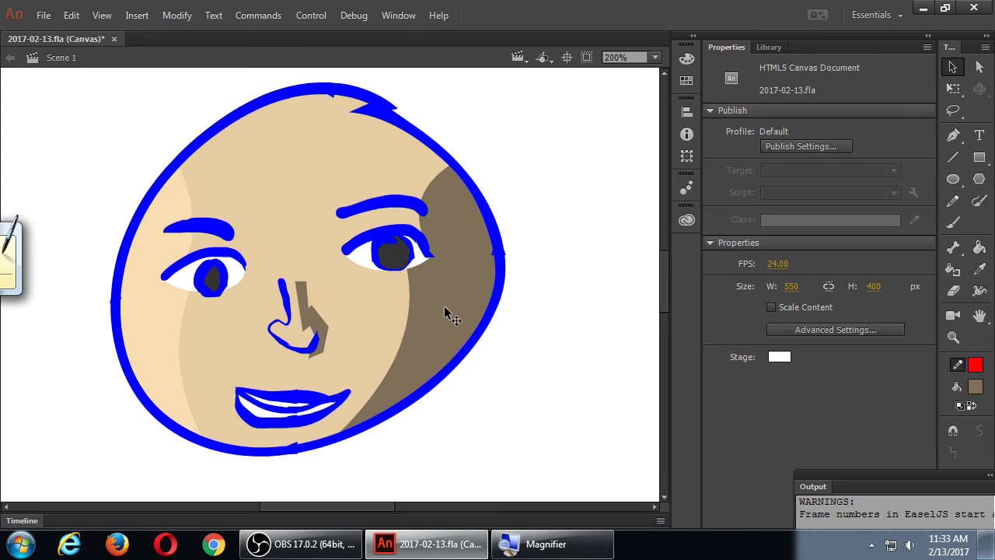
pyautogui.hotkey('ctrl', 's')
# - Bend the straight edges of the nose shadow into curves that follow the bridge and nostril
pyautogui.moveTo(301, 306); pyautogui.dragTo(329, 331)
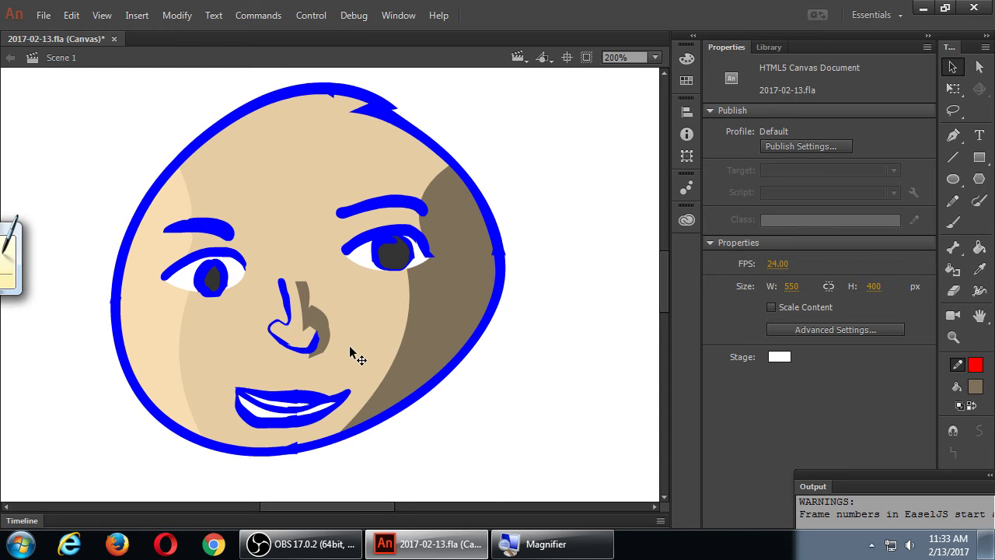
pyautogui.press('z')
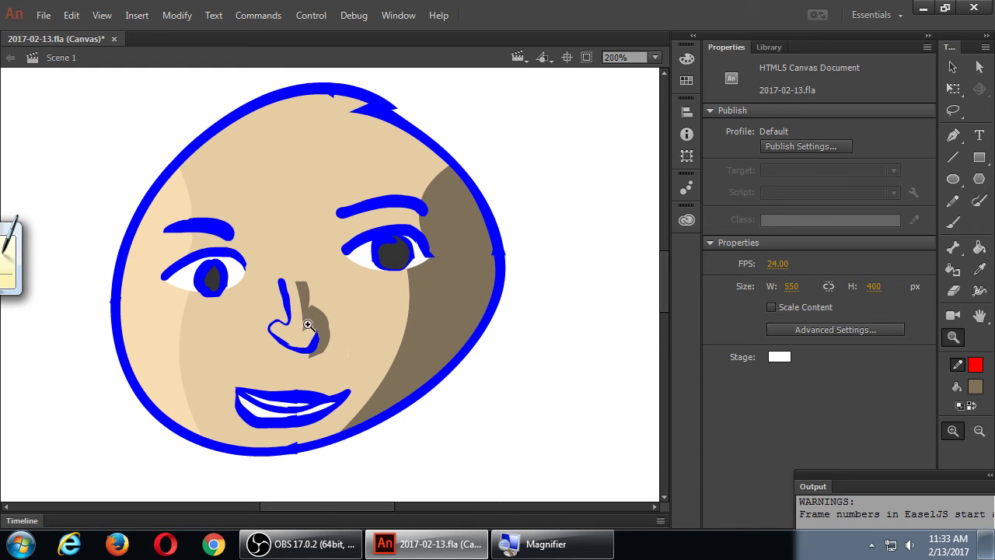
pyautogui.click(308, 325)
pyautogui.press('v')
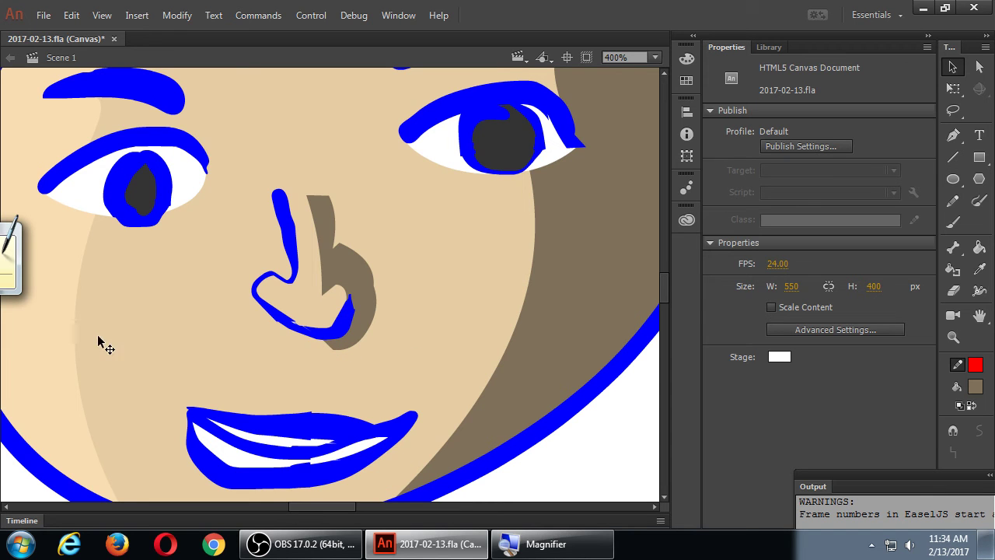
pyautogui.hotkey('ctrl', '-')
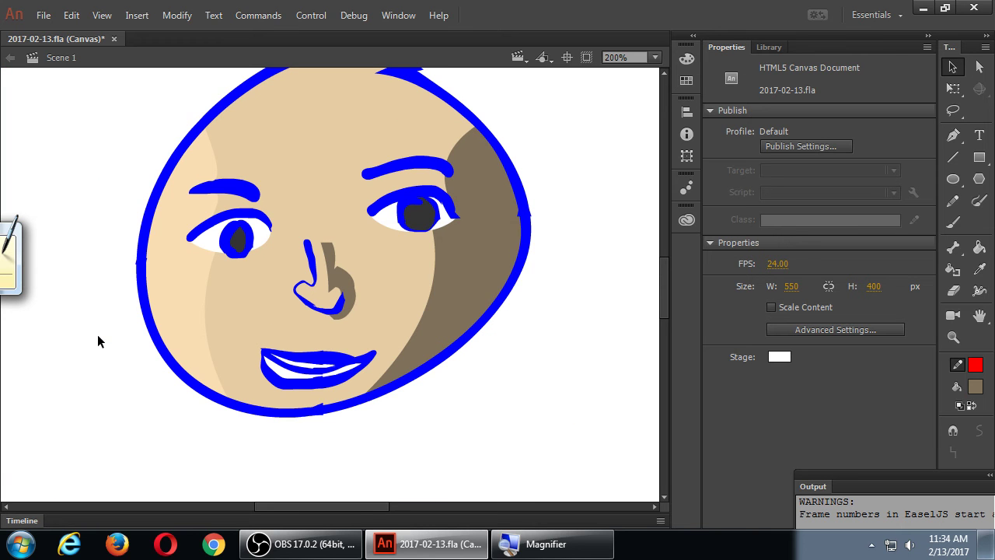
# - Save the document, test the movie in the browser, view the face in a smaller repositioned window, and close the preview
pyautogui.hotkey('ctrl', 's')
pyautogui.hotkey('ctrl', 'Return')
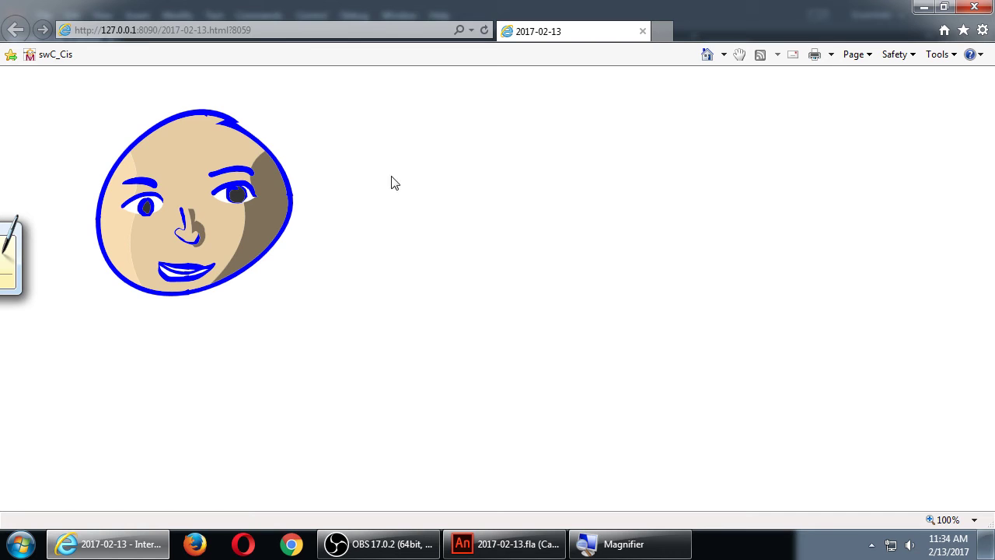
pyautogui.doubleClick(367, 17)
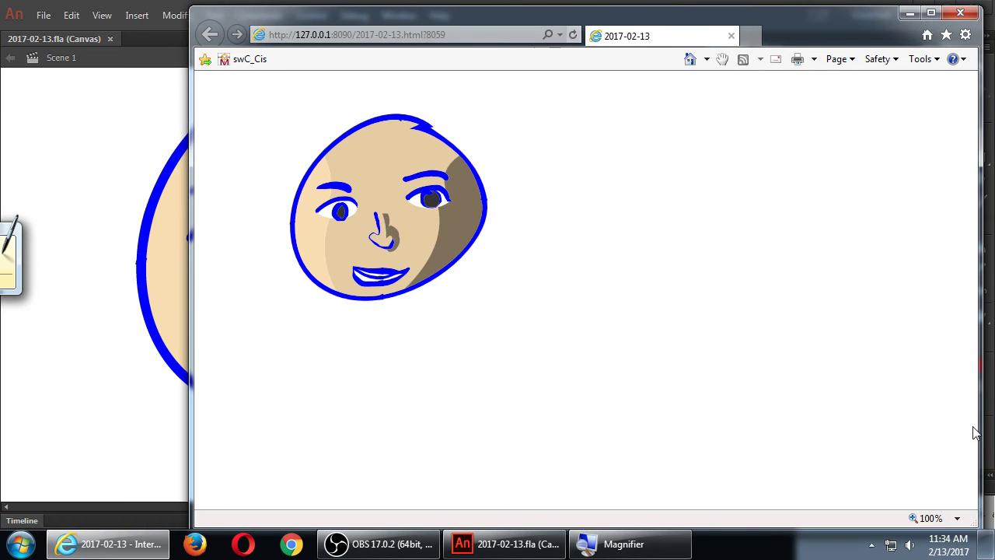
pyautogui.moveTo(975, 524); pyautogui.dragTo(710, 473)
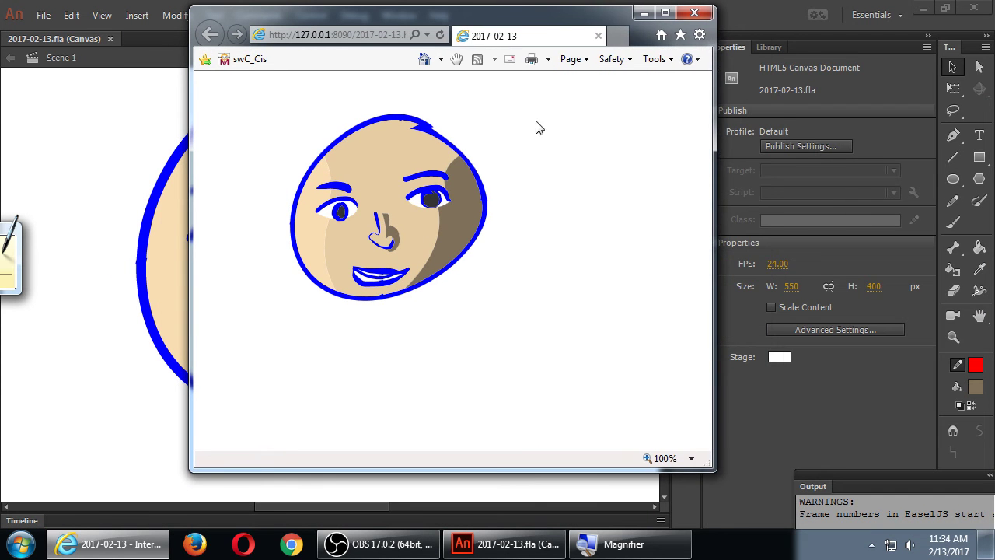
pyautogui.moveTo(485, 26); pyautogui.dragTo(752, 53)
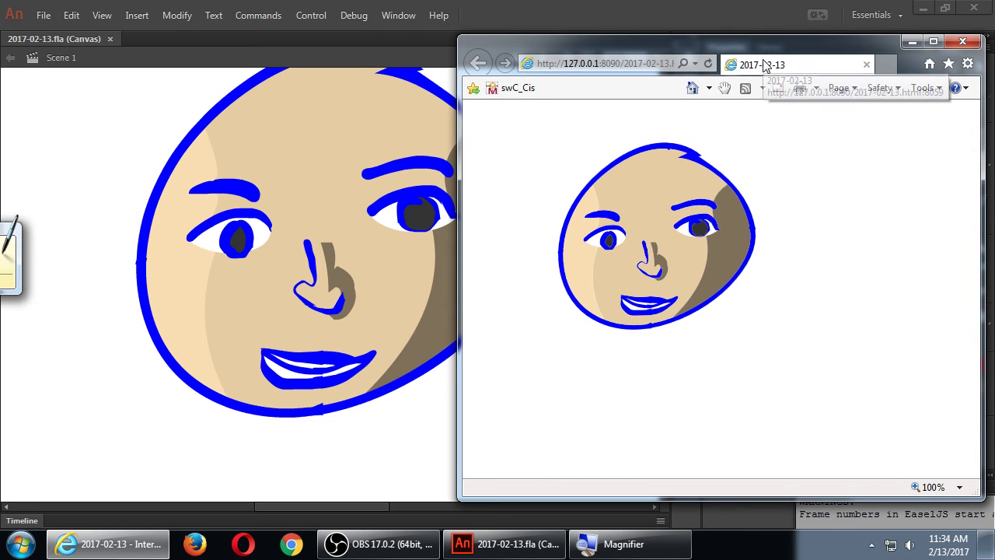
pyautogui.click(963, 41)
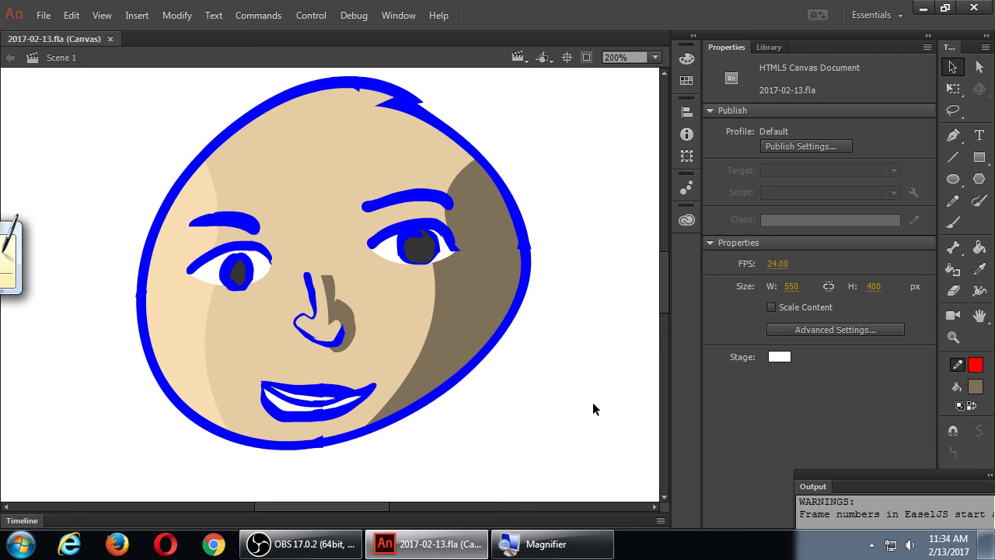
# - Fill the white areas inside the mouth with a dark reddish-brown using the Paint Bucket and save the document
pyautogui.hotkey('ctrl', '1')
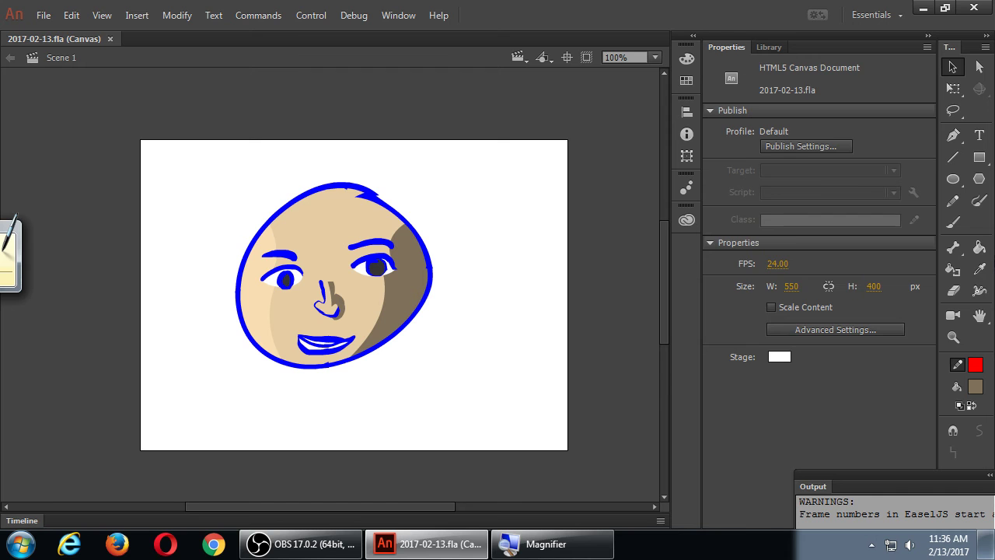
pyautogui.click(980, 247)
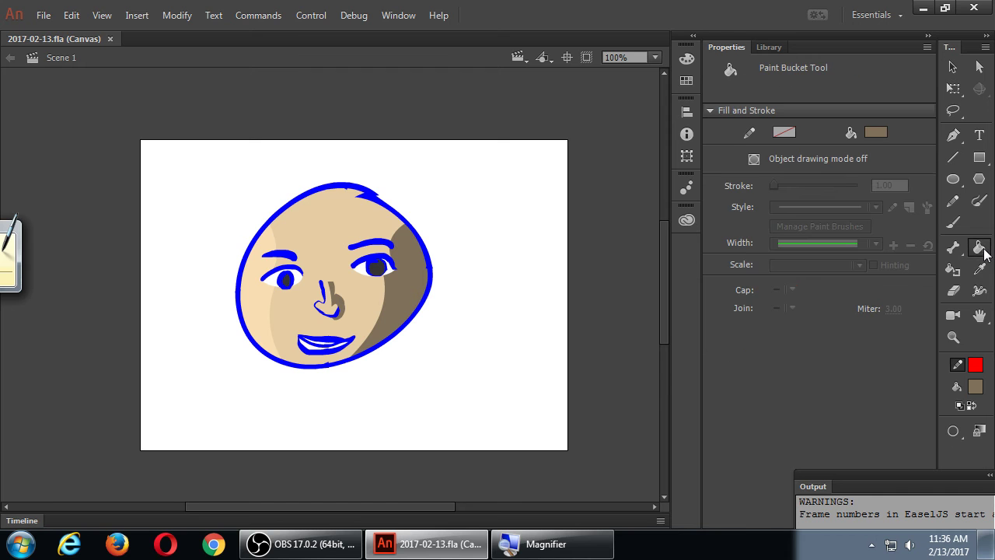
pyautogui.click(876, 133)
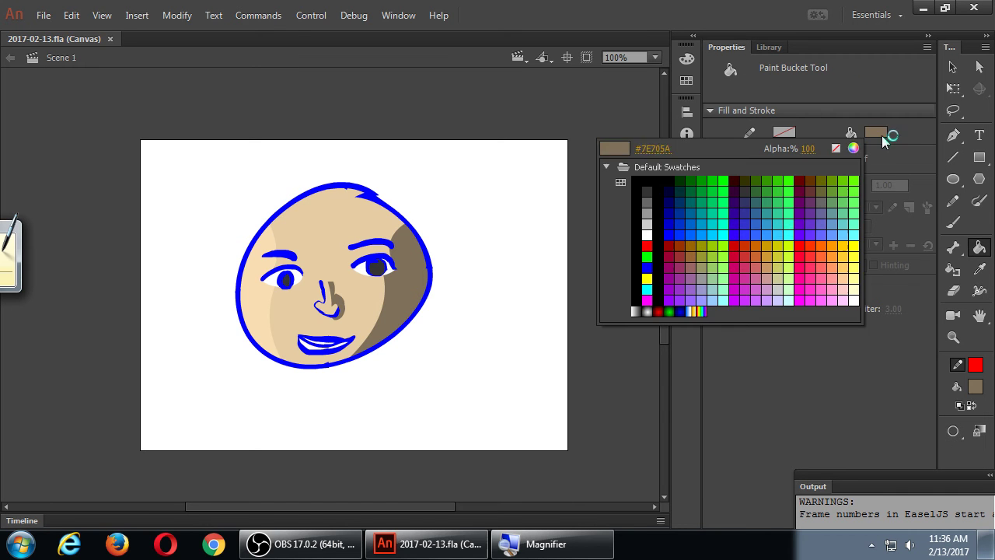
pyautogui.click(751, 247)
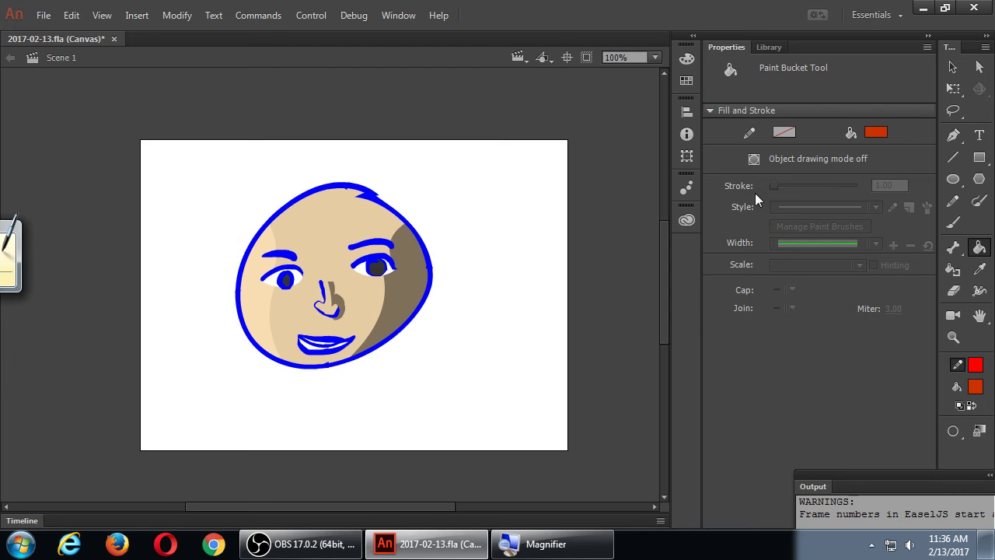
pyautogui.click(881, 132)
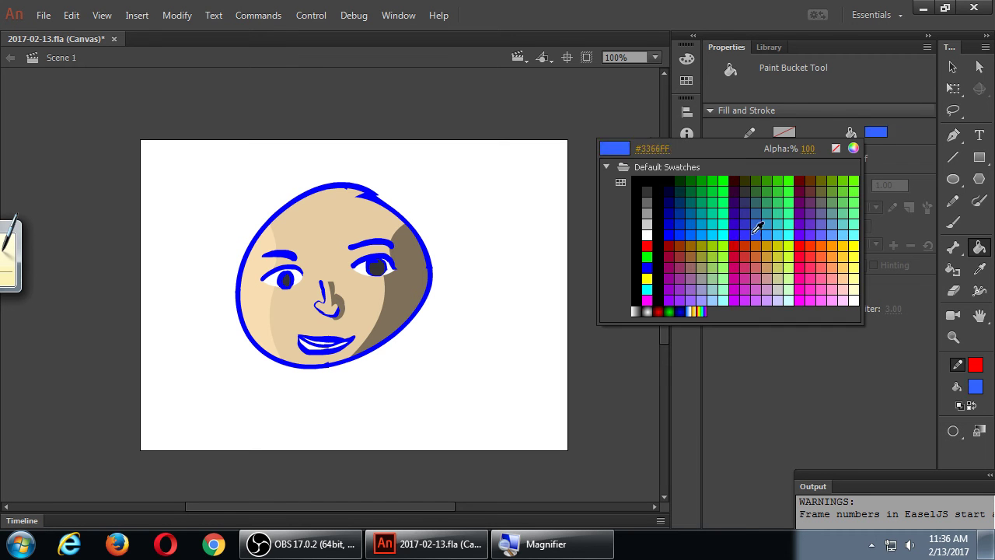
pyautogui.click(682, 249)
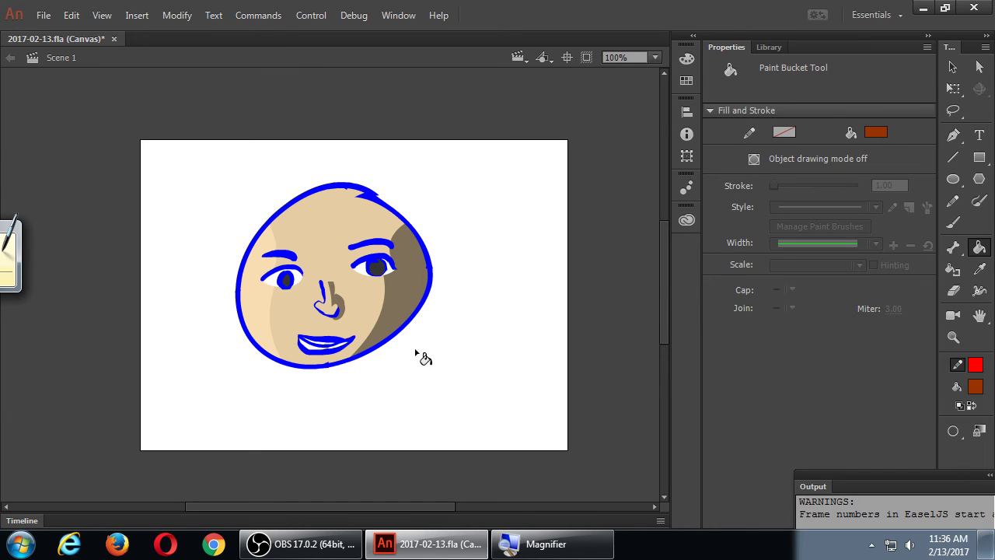
pyautogui.click(319, 344)
pyautogui.click(320, 342)
pyautogui.hotkey('ctrl', 's')
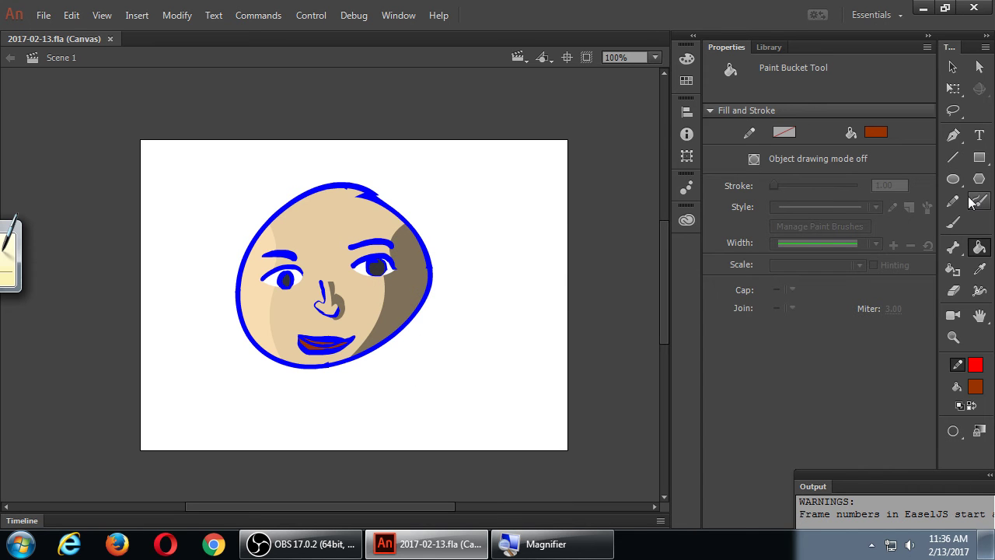
# - Show the timeline and delete the empty layer folder Folder 2
pyautogui.press('v')
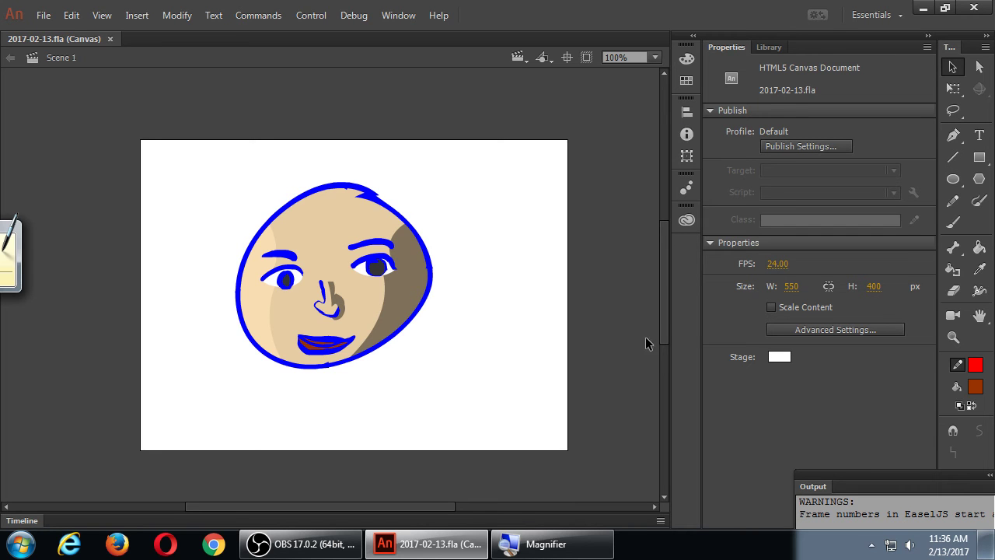
pyautogui.click(25, 520)
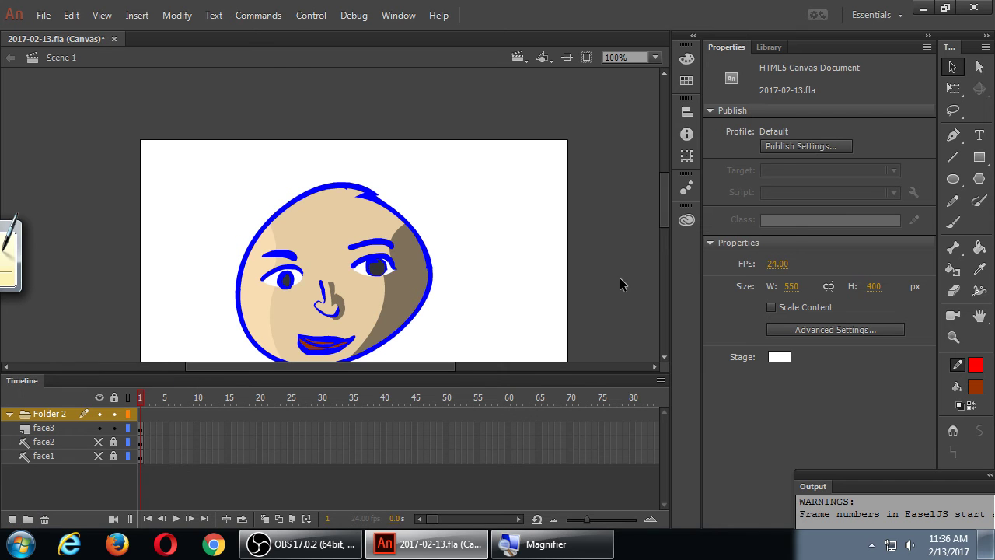
pyautogui.moveTo(665, 212); pyautogui.dragTo(664, 225)
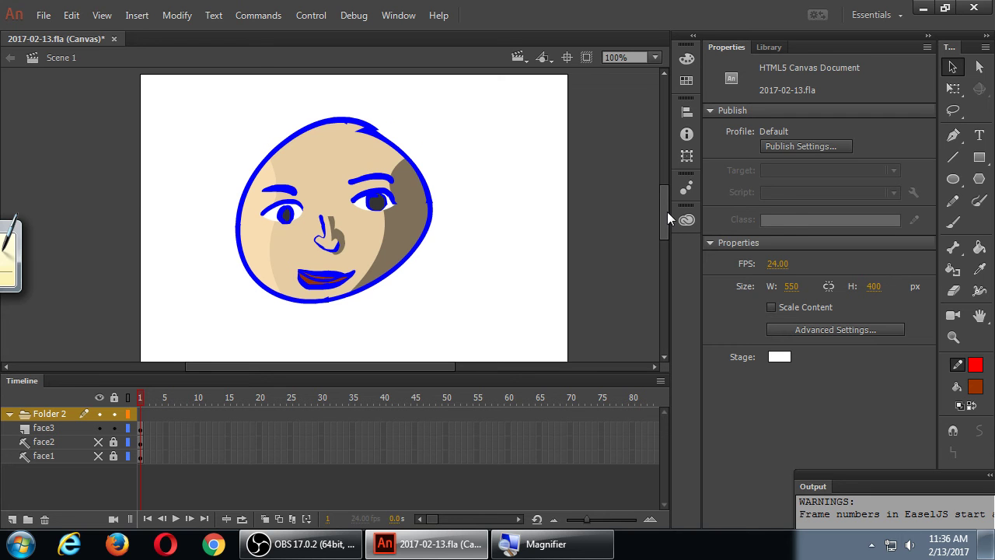
pyautogui.moveTo(667, 211); pyautogui.dragTo(665, 214)
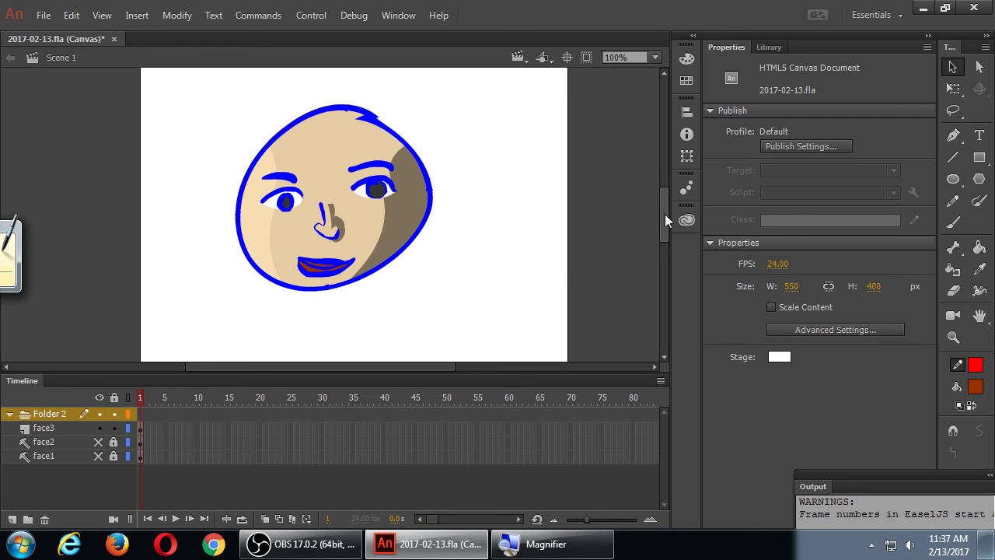
pyautogui.click(44, 520)
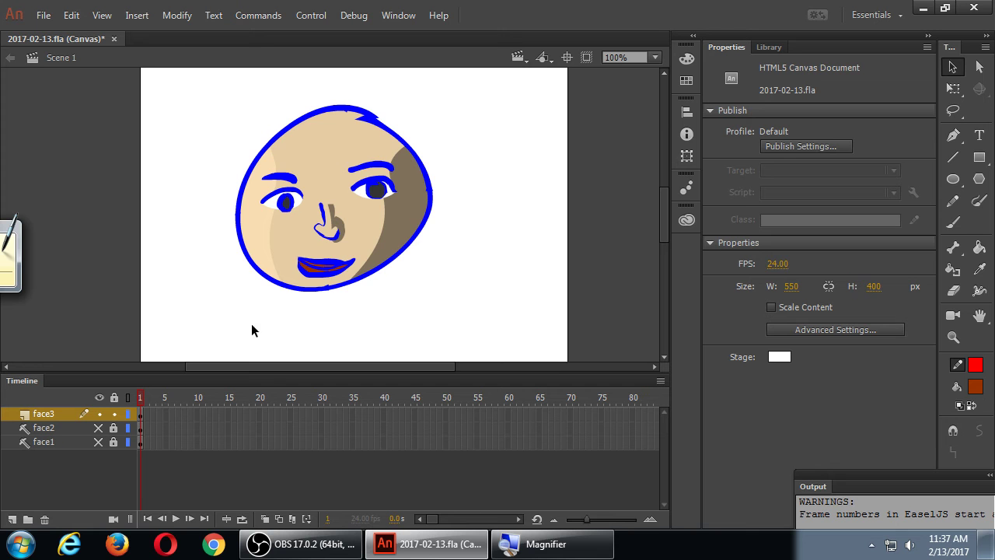
# - Add a new layer above face3 and name it hair3
pyautogui.moveTo(268, 365); pyautogui.dragTo(274, 363)
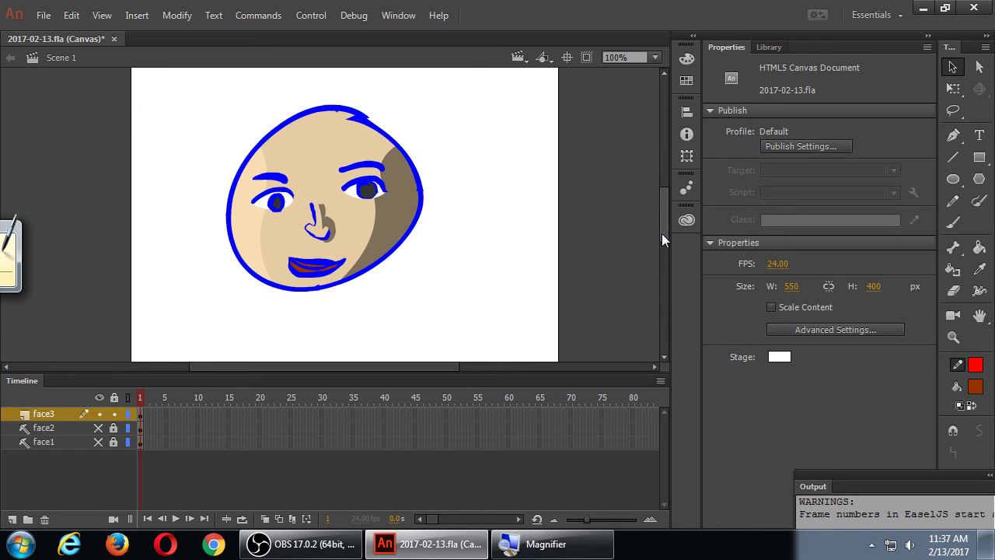
pyautogui.scroll(-3, 659, 231)
pyautogui.scroll(-2, 658, 237)
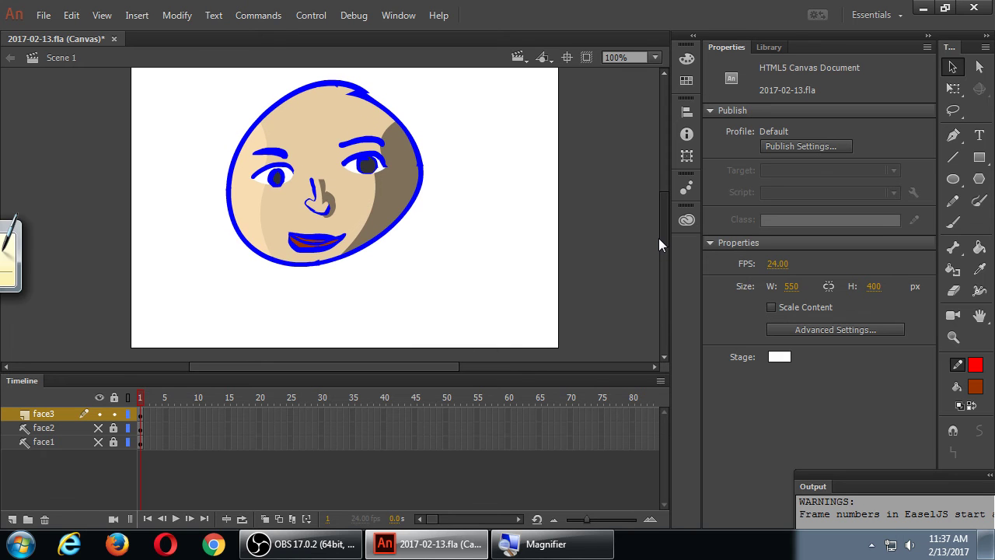
pyautogui.scroll(2, 660, 237)
pyautogui.scroll(2, 660, 236)
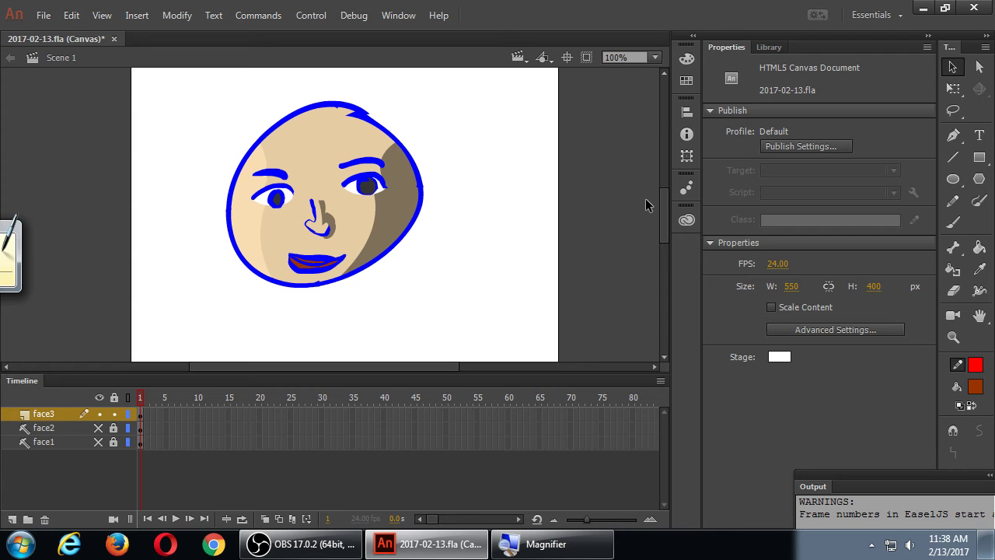
pyautogui.click(12, 520)
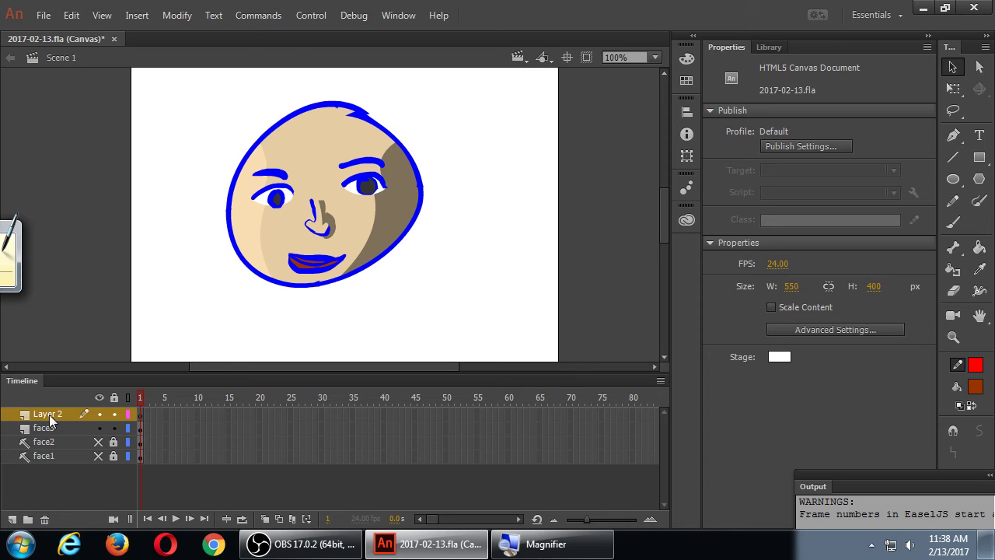
pyautogui.doubleClick(51, 414)
pyautogui.write('hair')
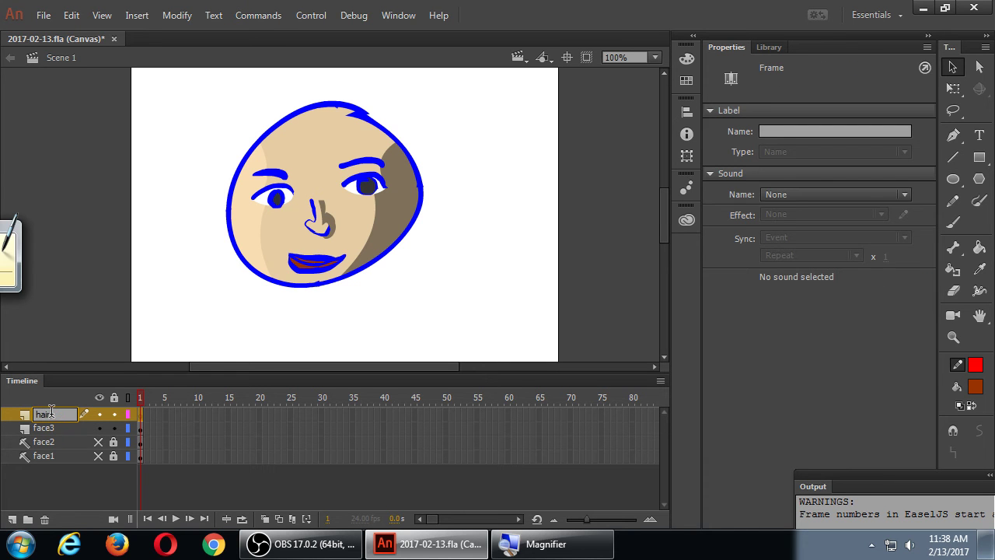
pyautogui.write('3')
pyautogui.press('Return')
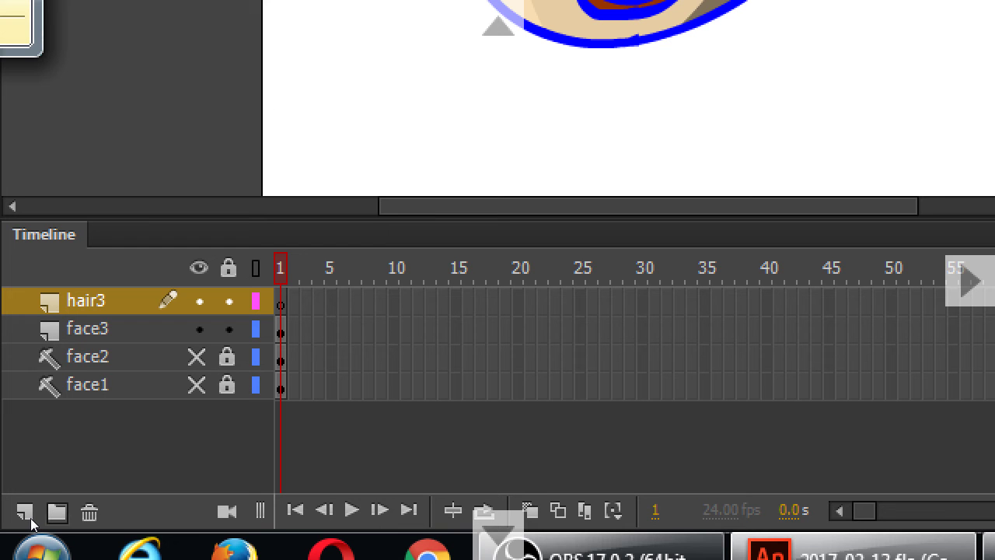
# - Create a layer folder named person3 above the hair3 layer
pyautogui.click(56, 511)
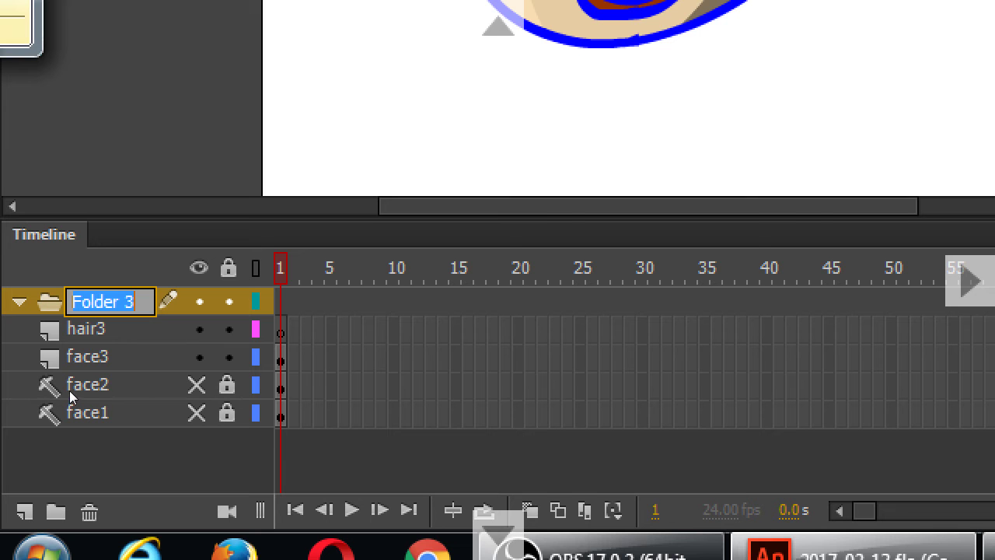
pyautogui.write('person3')
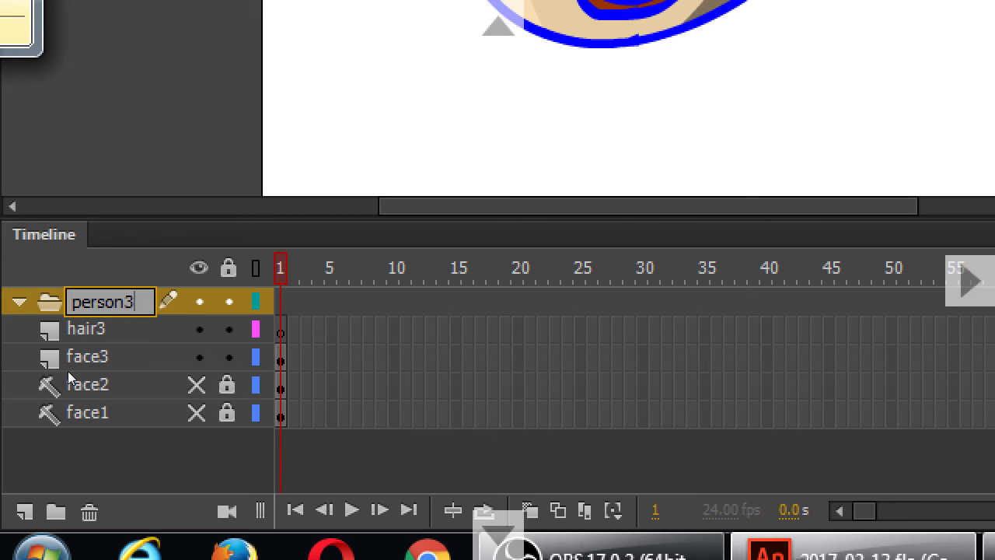
pyautogui.press('Return')
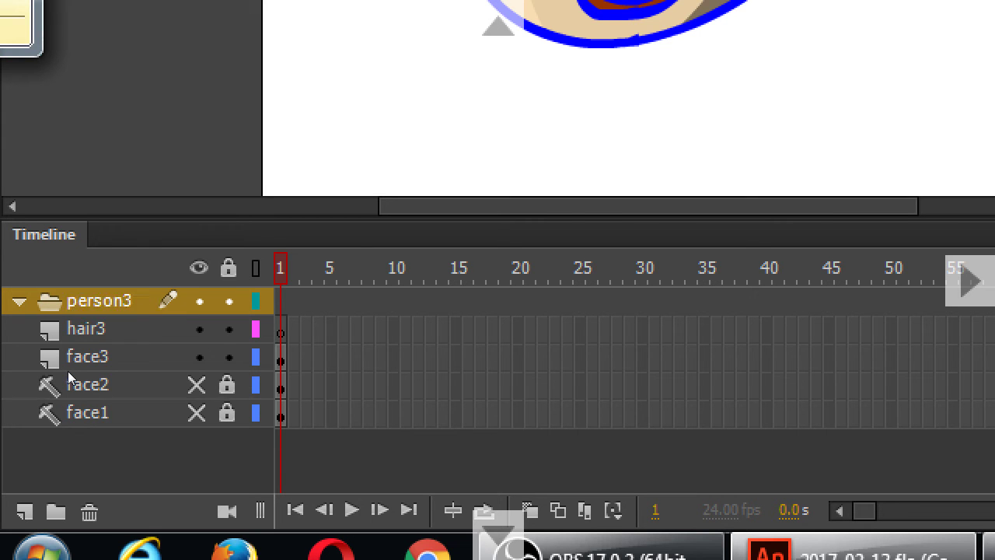
# - Move the hair3 and face3 layers into the person3 folder and lock face3, keeping hair3 active
pyautogui.click(25, 428)
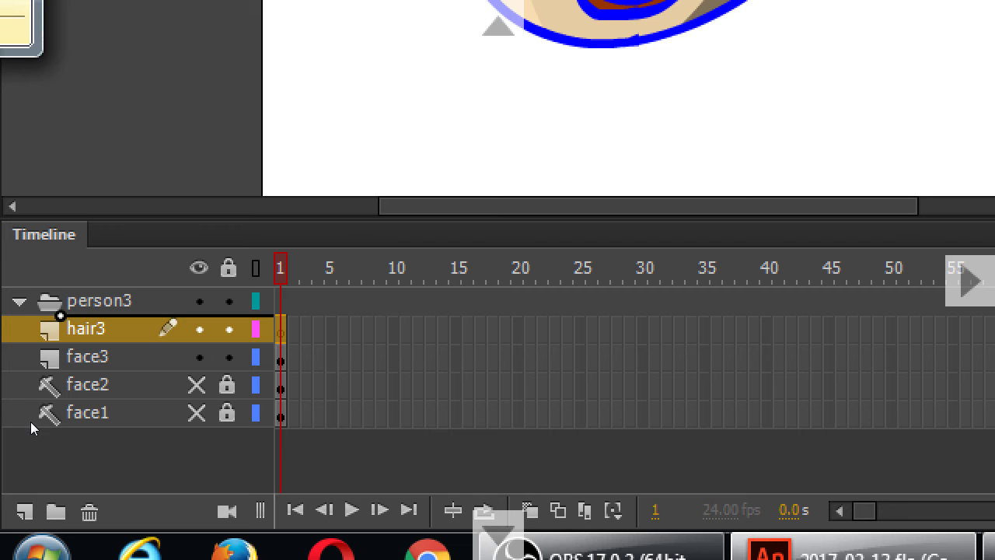
pyautogui.moveTo(32, 422)
pyautogui.mouseDown()
pyautogui.moveTo(30, 441)
pyautogui.moveTo(38, 435)
pyautogui.mouseUp()
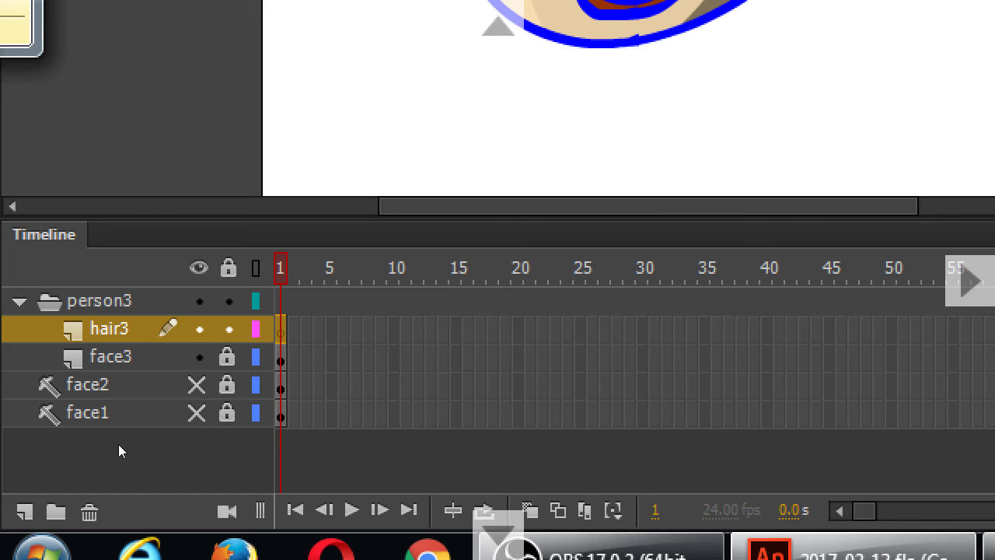
pyautogui.press('super+minus')
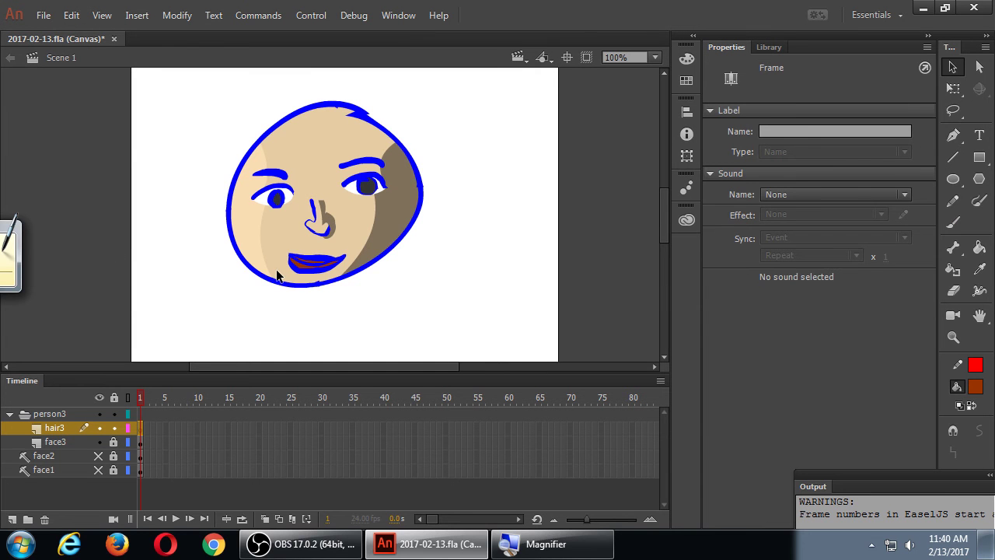
# - Try rotating the stage view counter-clockwise with the Rotation tool, and reset the stage to its upright, centred view
pyautogui.press('b')
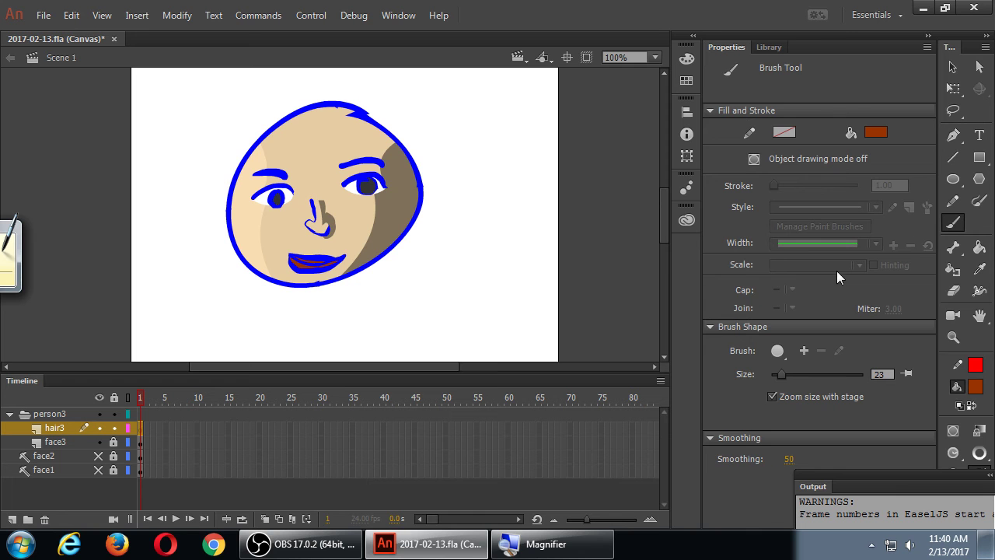
pyautogui.click(978, 315)
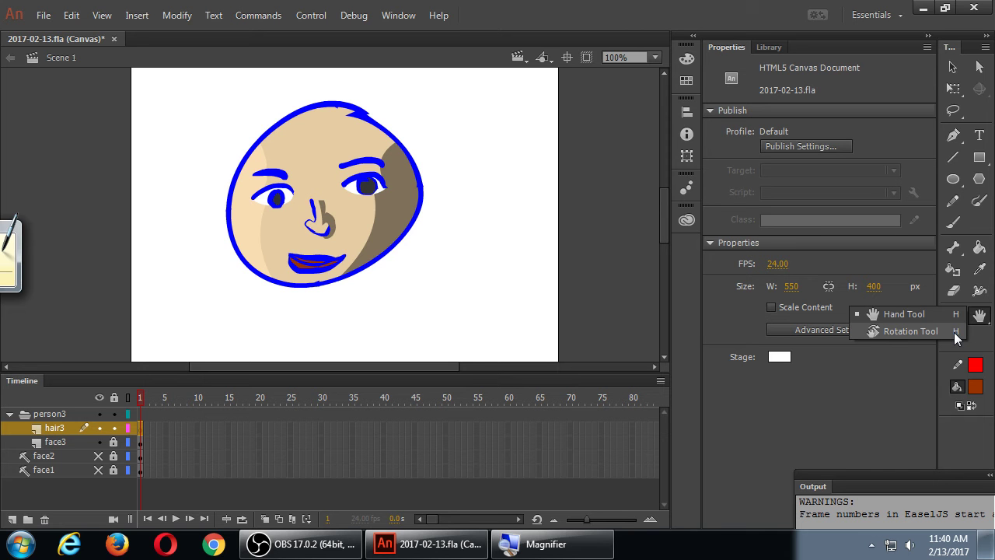
pyautogui.click(956, 332)
pyautogui.click(956, 332)
pyautogui.click(956, 332)
pyautogui.click(910, 331)
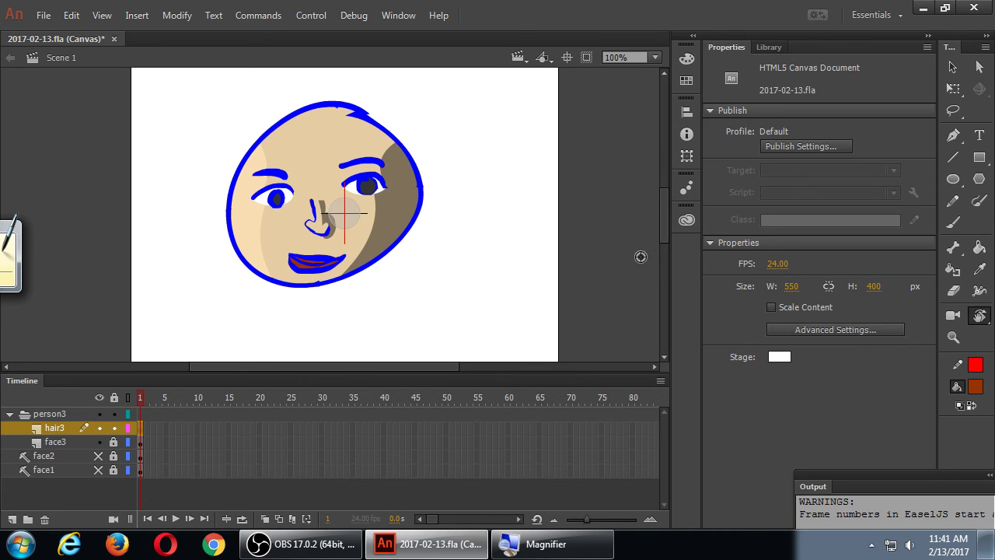
pyautogui.moveTo(481, 199); pyautogui.dragTo(465, 153)
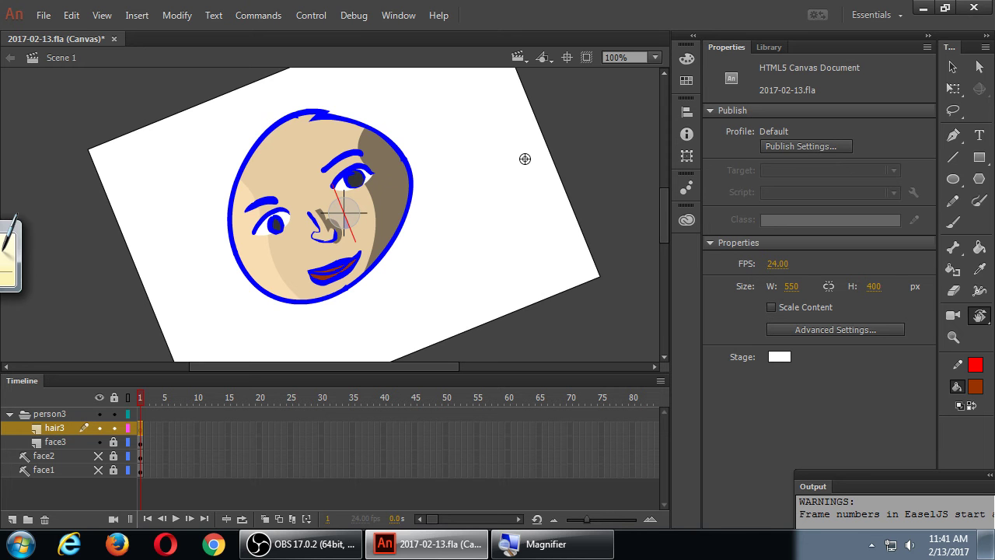
pyautogui.moveTo(513, 179); pyautogui.dragTo(461, 155)
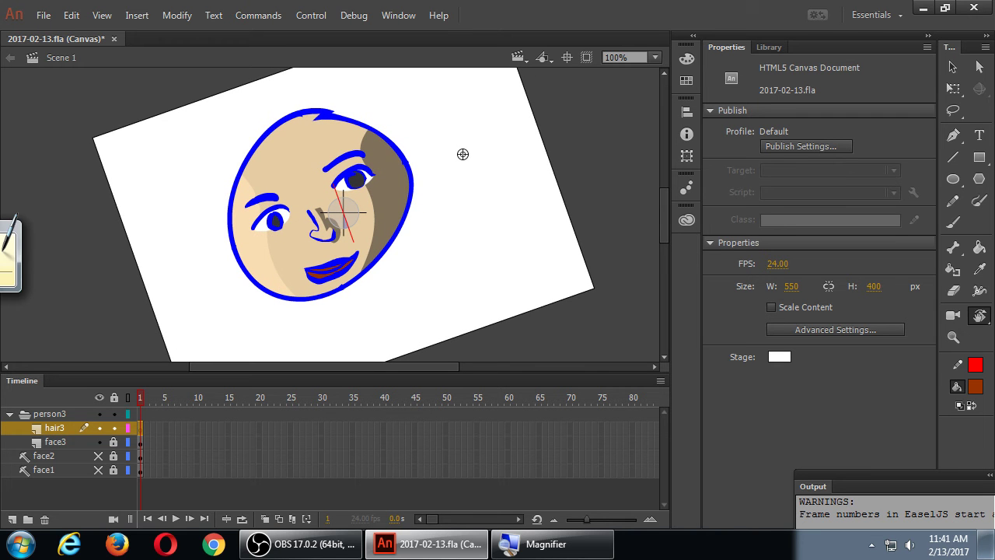
pyautogui.click(566, 58)
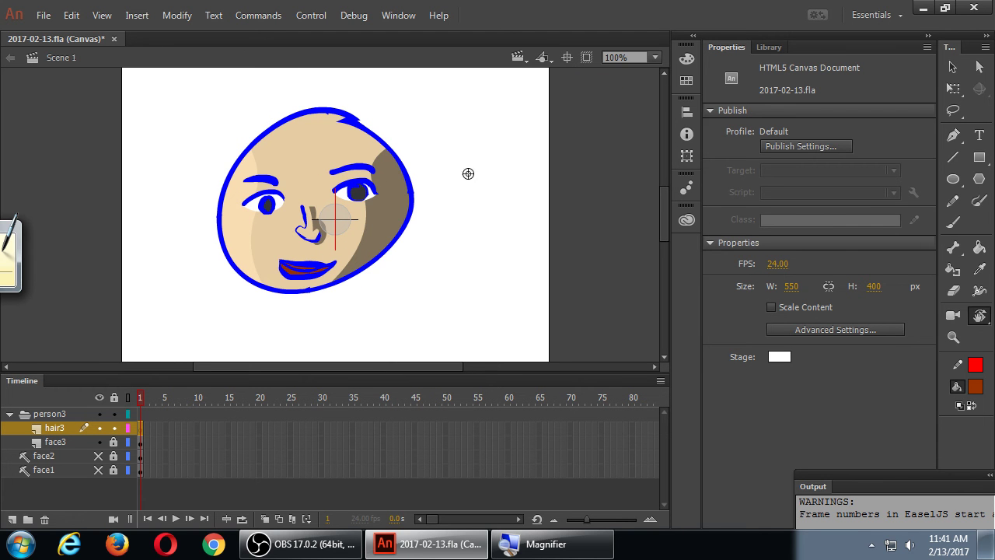
# - Try tilting the stage with the Rotation tool and shifting it with the Hand tool, and recentre the stage upright
pyautogui.moveTo(469, 171); pyautogui.dragTo(473, 146)
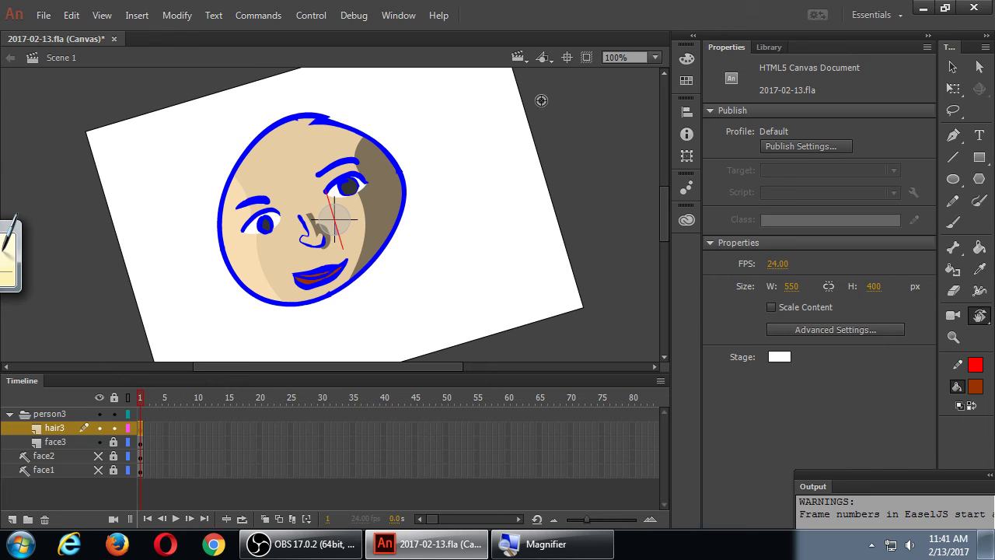
pyautogui.click(565, 59)
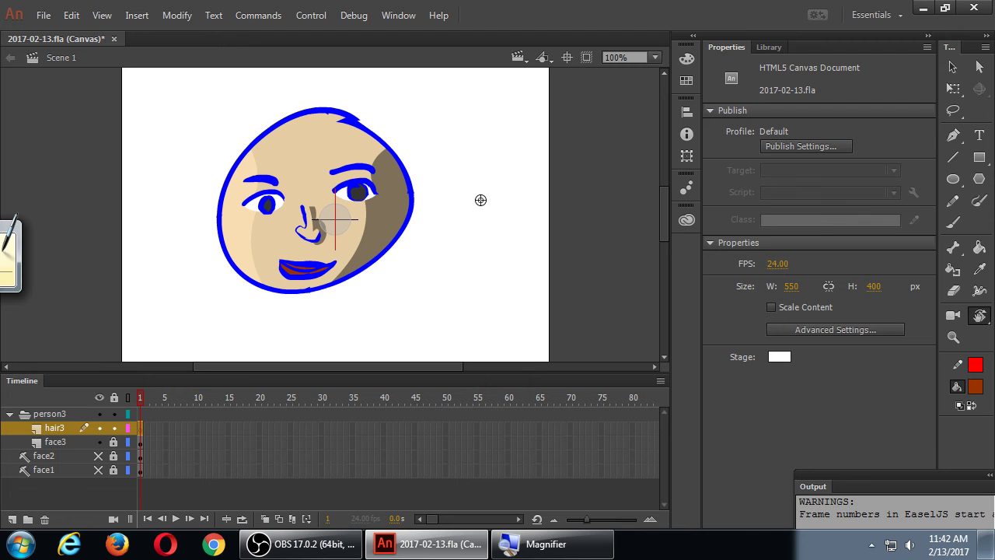
pyautogui.press('h')
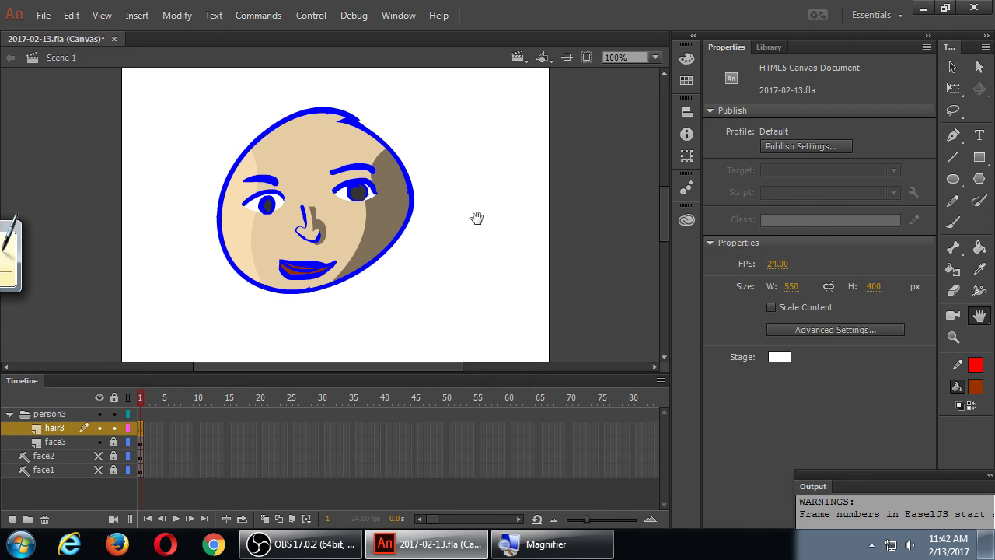
pyautogui.moveTo(476, 217); pyautogui.dragTo(477, 164)
pyautogui.hotkey('shift', 'h')
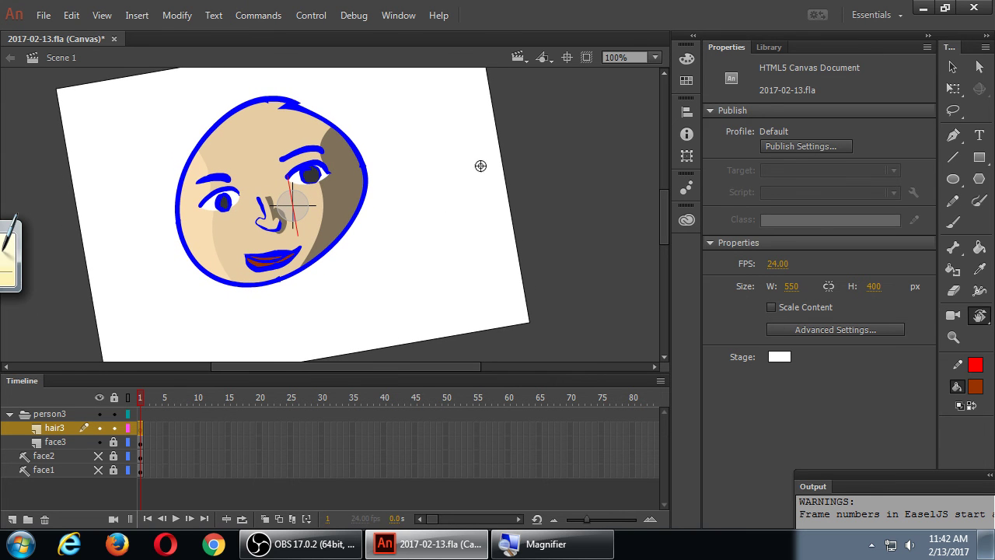
pyautogui.click(568, 60)
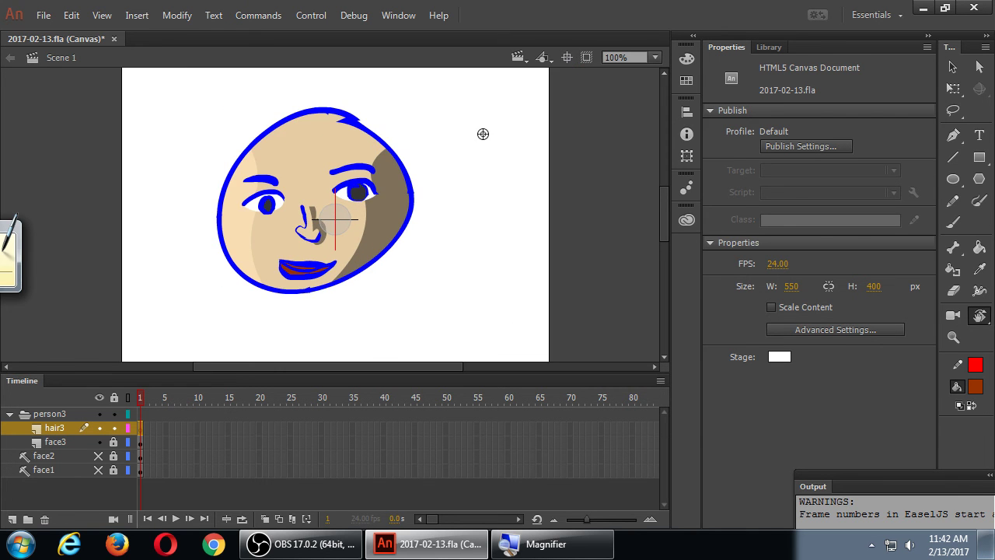
pyautogui.press('b')
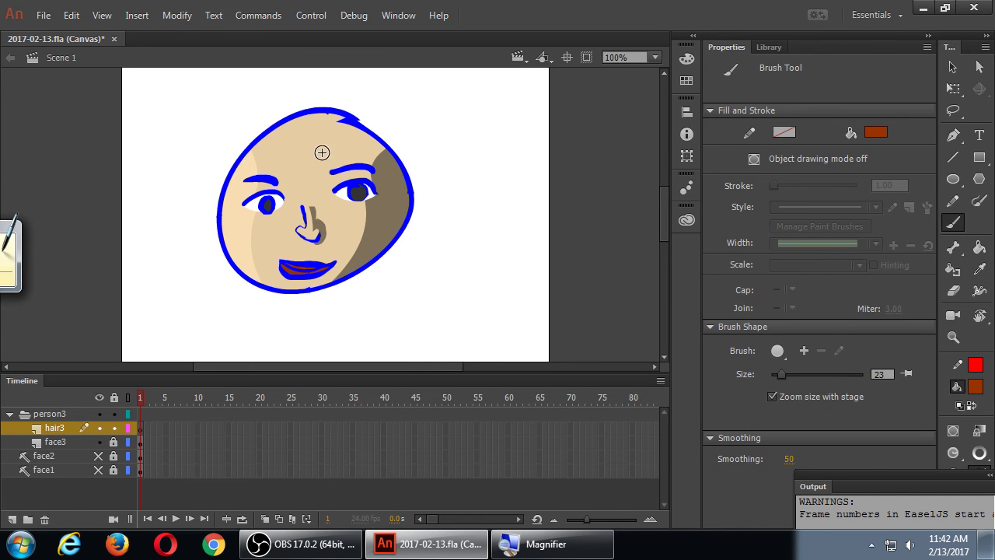
pyautogui.moveTo(299, 132); pyautogui.dragTo(461, 166)
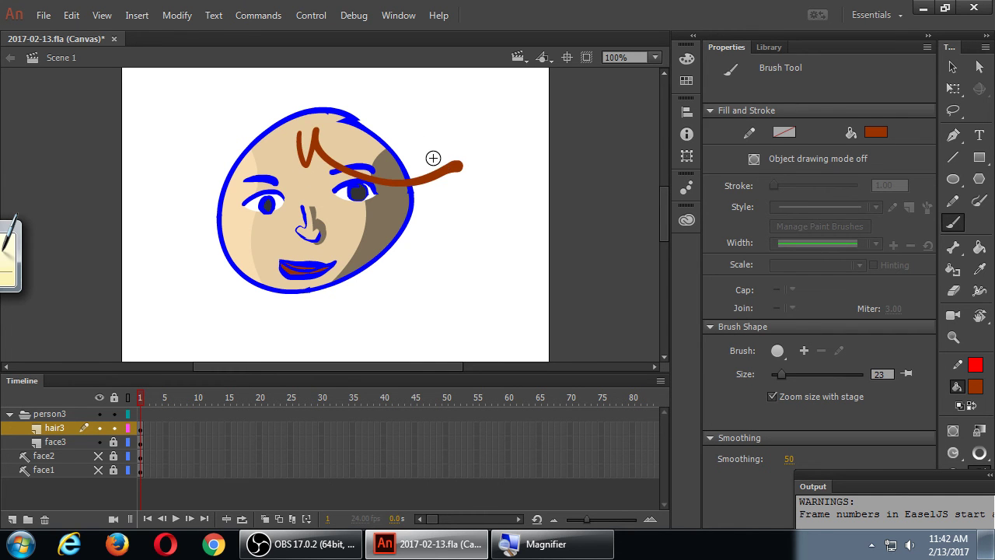
pyautogui.moveTo(295, 133); pyautogui.dragTo(298, 143)
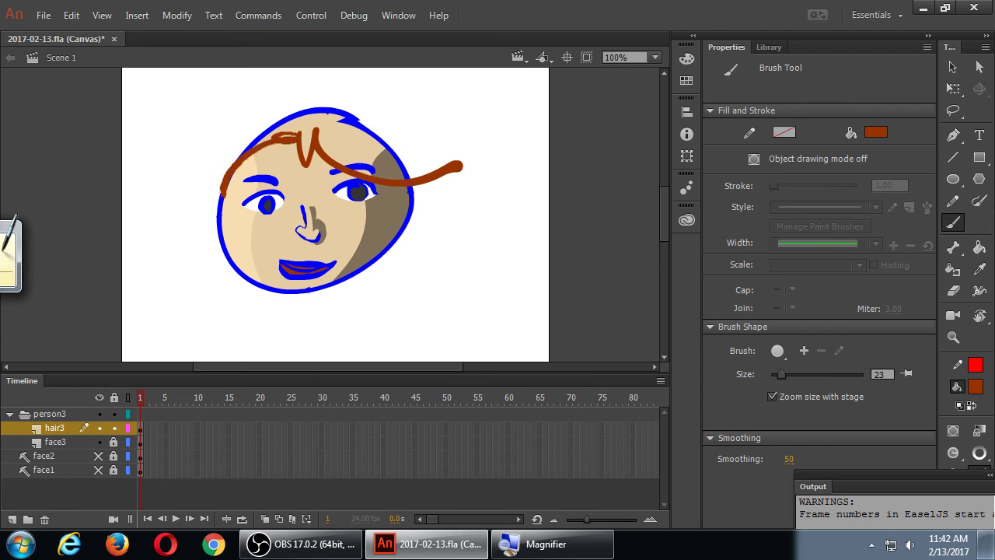
pyautogui.hotkey('ctrl', 'z')
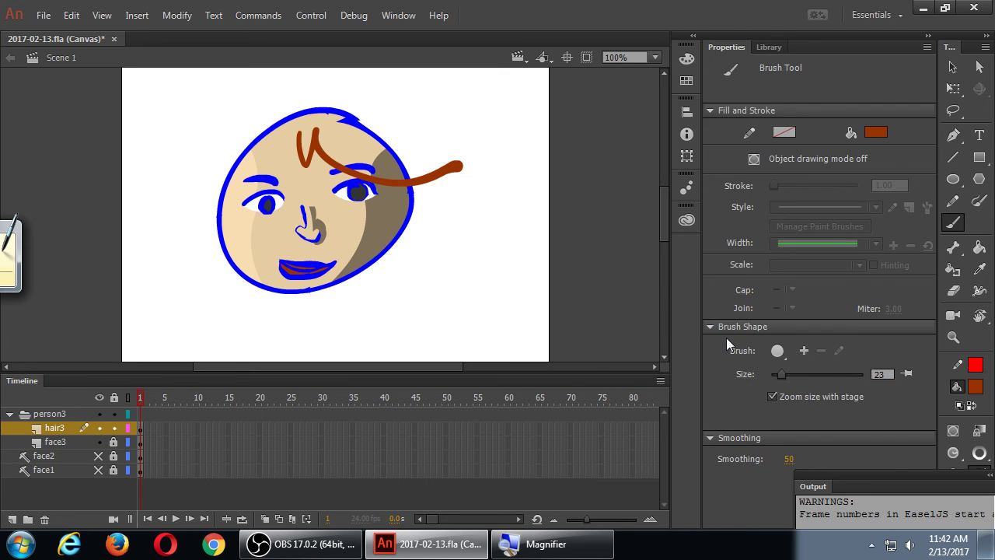
pyautogui.hotkey('ctrl', 'a')
pyautogui.press('Delete')
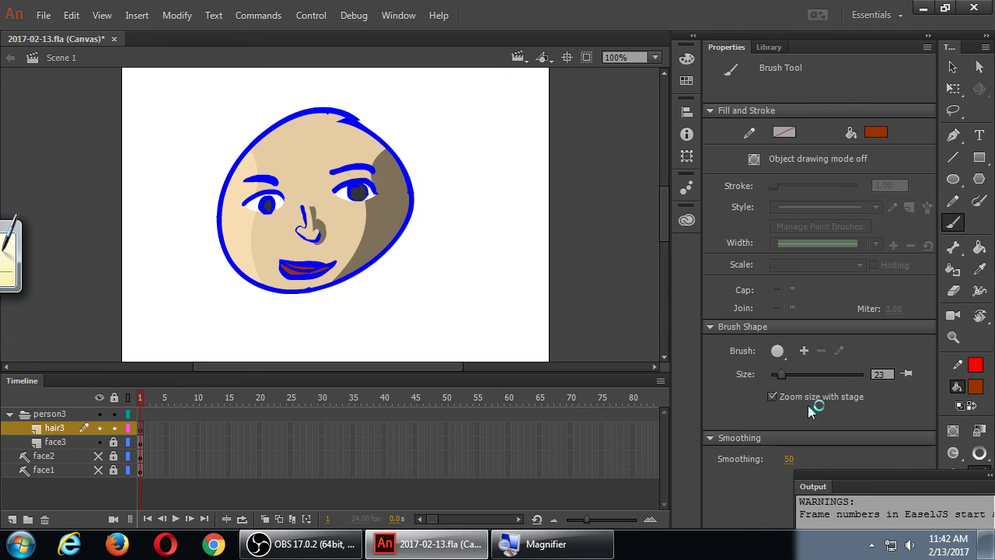
# - Set the Brush mode to Paint Normal and brush the brown fringe and the spiky top outline of the hair on hair3
pyautogui.click(954, 454)
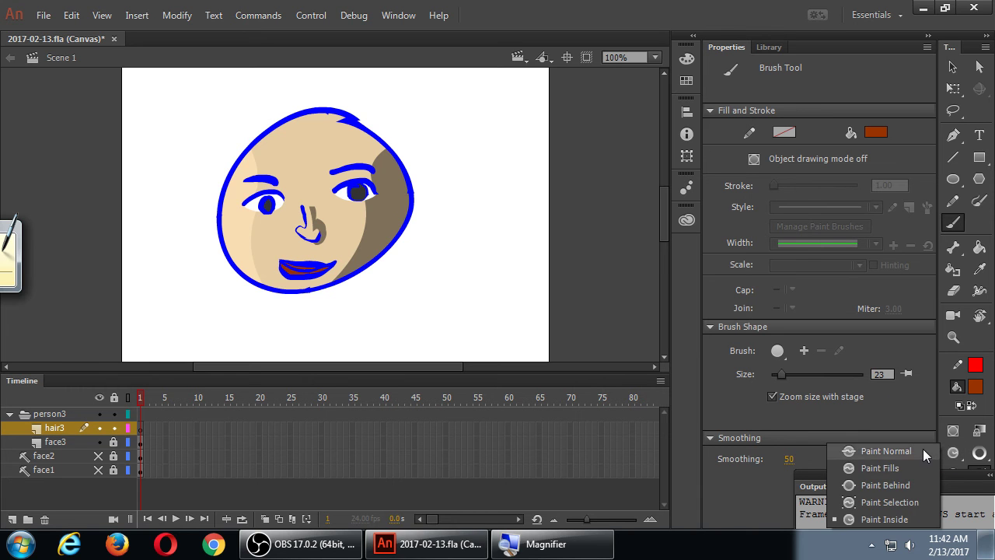
pyautogui.click(922, 450)
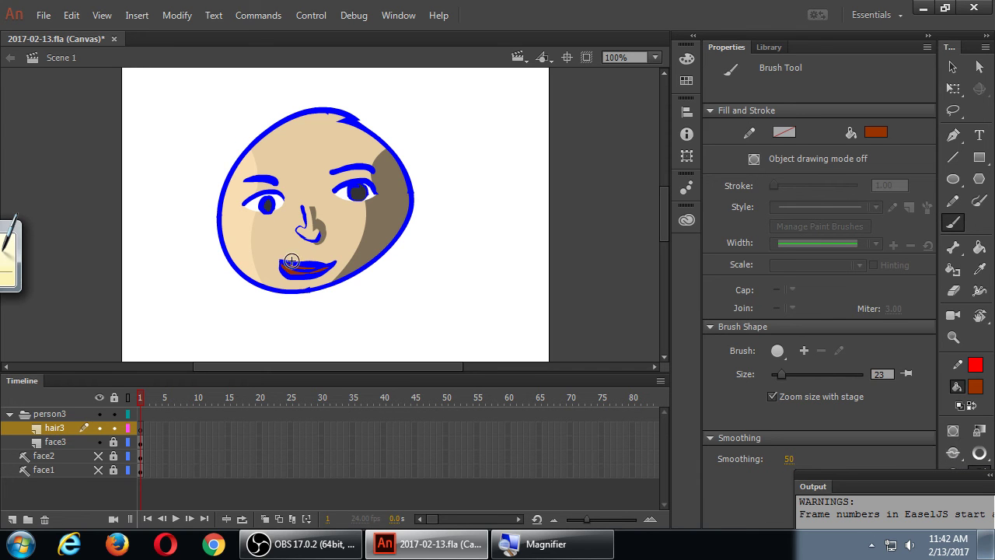
pyautogui.moveTo(297, 140)
pyautogui.mouseDown()
pyautogui.moveTo(422, 173)
pyautogui.moveTo(473, 146)
pyautogui.mouseUp()
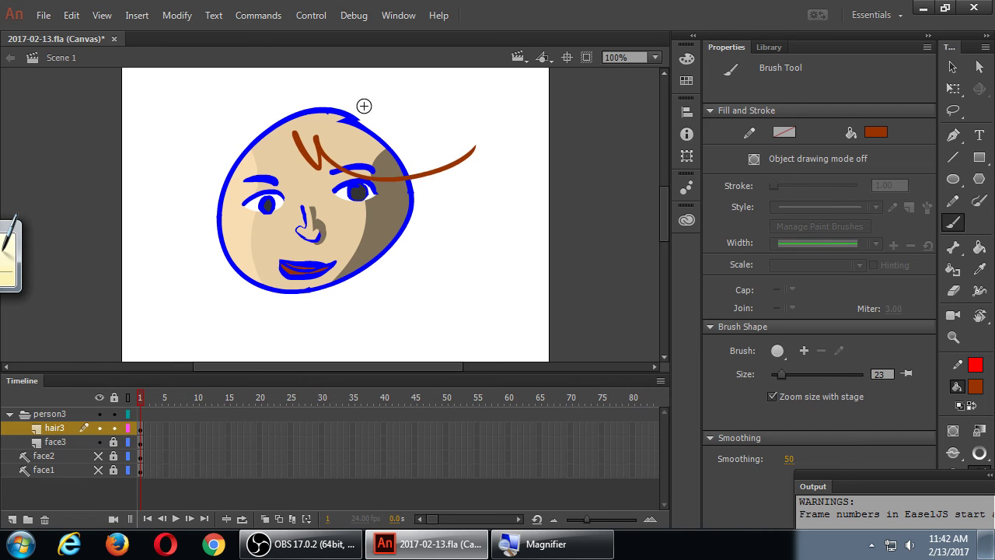
pyautogui.moveTo(305, 89); pyautogui.dragTo(442, 103)
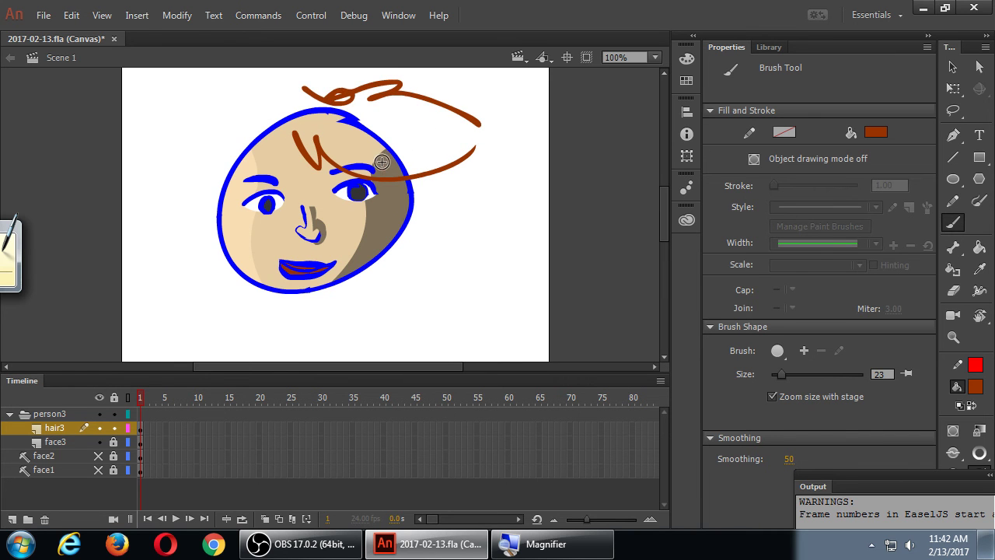
pyautogui.hotkey('ctrl', 'z')
pyautogui.moveTo(306, 111)
pyautogui.mouseDown()
pyautogui.moveTo(419, 99)
pyautogui.moveTo(451, 144)
pyautogui.mouseUp()
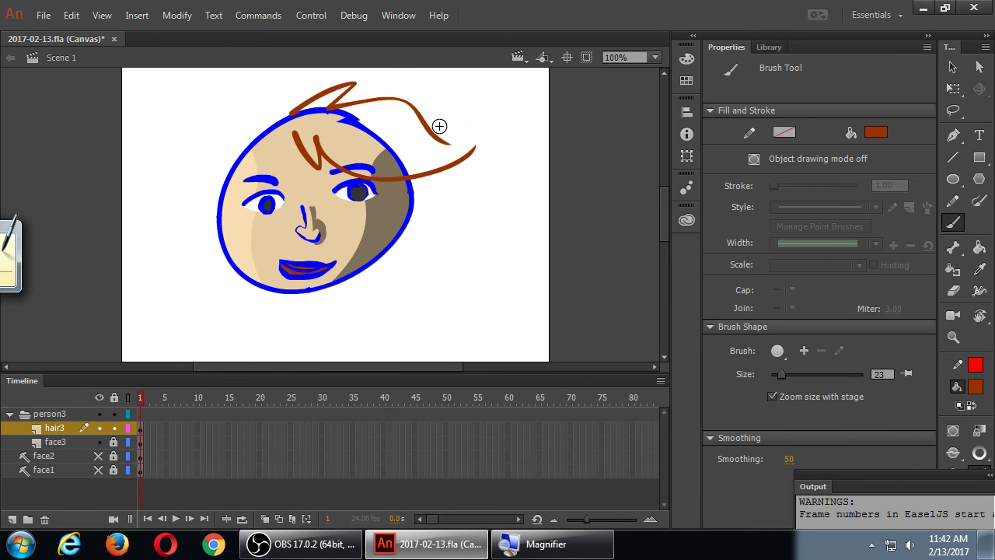
# - Brush tufts around the upper-left of the head, and undo the strokes below the upper tuft
pyautogui.moveTo(295, 100)
pyautogui.mouseDown()
pyautogui.moveTo(257, 96)
pyautogui.moveTo(237, 157)
pyautogui.mouseUp()
pyautogui.moveTo(287, 134)
pyautogui.mouseDown()
pyautogui.moveTo(297, 167)
pyautogui.moveTo(216, 218)
pyautogui.mouseUp()
pyautogui.moveTo(234, 135)
pyautogui.mouseDown()
pyautogui.moveTo(204, 173)
pyautogui.moveTo(231, 209)
pyautogui.mouseUp()
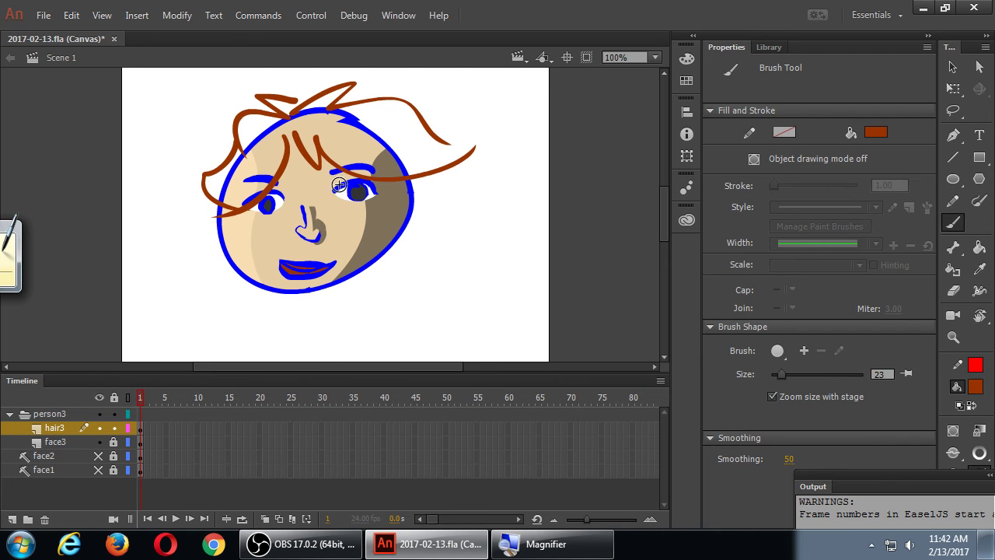
pyautogui.hotkey('ctrl', 'z')
pyautogui.hotkey('ctrl', 'z')
pyautogui.hotkey('ctrl', 'z')
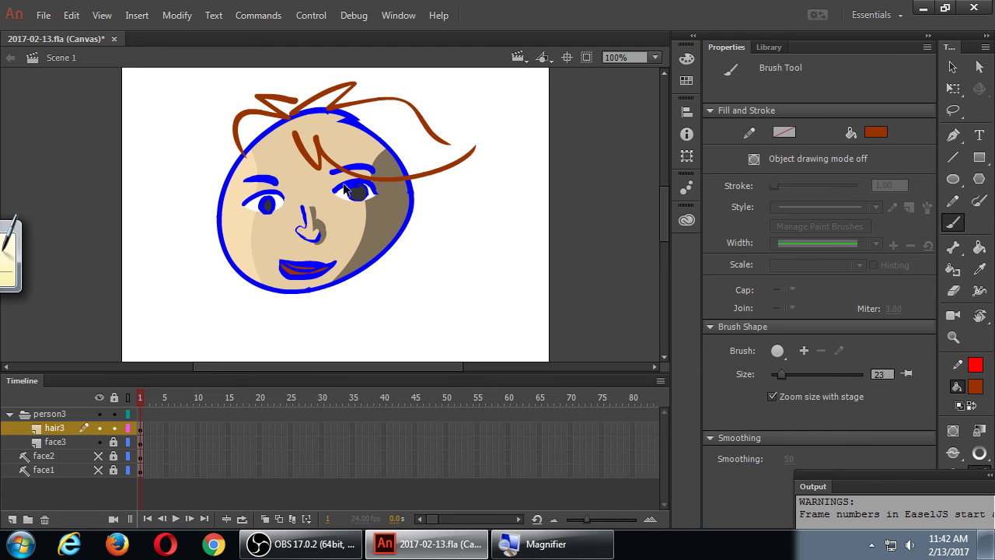
# - Brush the left fringe strand and side tuft, and add a lower curl on each side of the face
pyautogui.moveTo(289, 138); pyautogui.dragTo(220, 181)
pyautogui.moveTo(238, 146)
pyautogui.mouseDown()
pyautogui.moveTo(212, 152)
pyautogui.moveTo(222, 179)
pyautogui.mouseUp()
pyautogui.moveTo(420, 181); pyautogui.dragTo(406, 233)
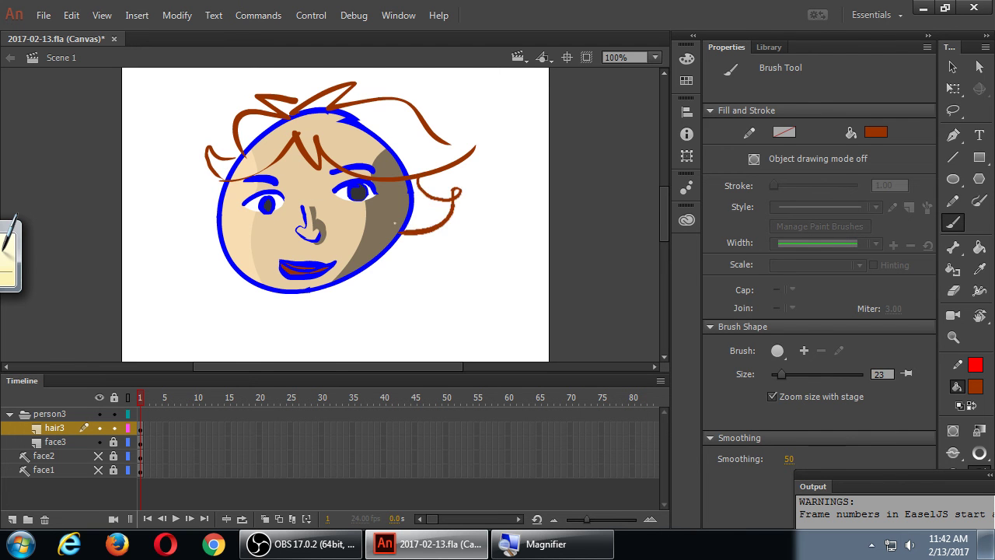
pyautogui.moveTo(218, 193)
pyautogui.mouseDown()
pyautogui.moveTo(181, 196)
pyautogui.moveTo(208, 212)
pyautogui.mouseUp()
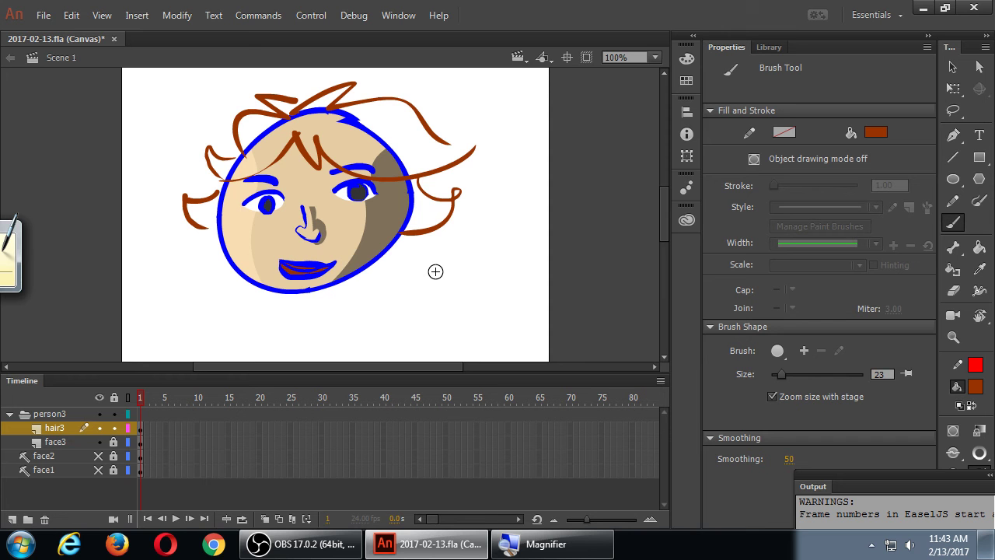
# - Hide the face3 layer and pull the stroke ends together with the Selection tool to close the left-side hair gaps
pyautogui.click(99, 441)
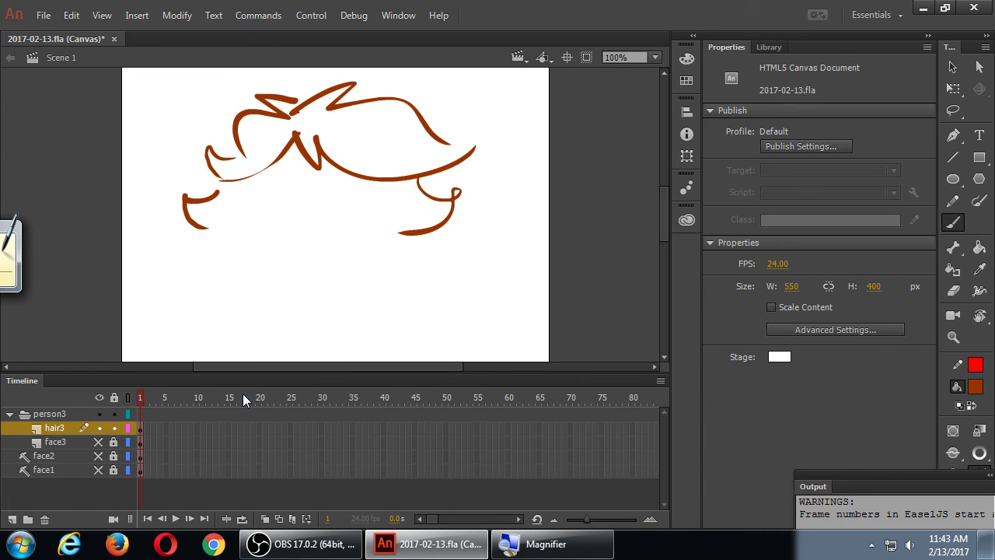
pyautogui.click(98, 441)
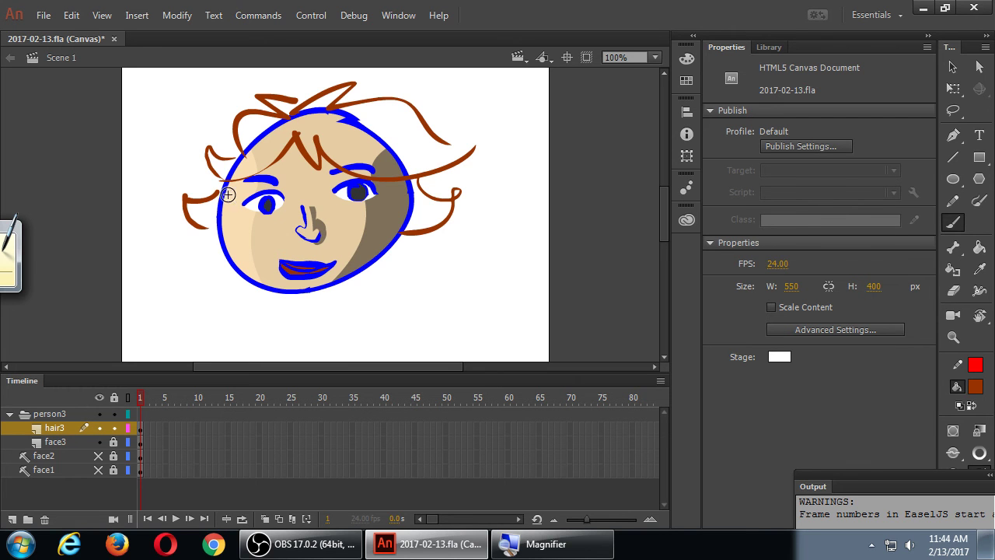
pyautogui.click(99, 442)
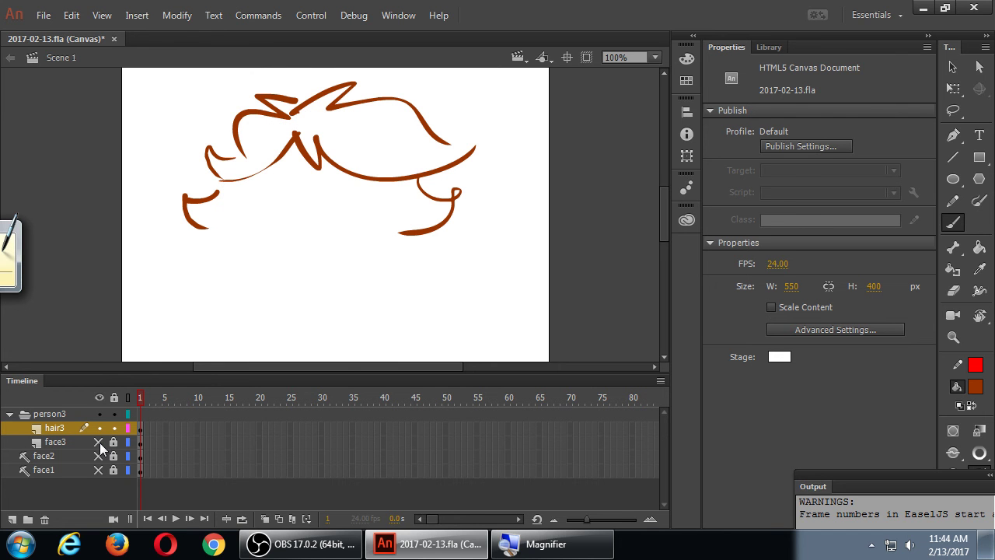
pyautogui.press('z')
pyautogui.click(252, 164)
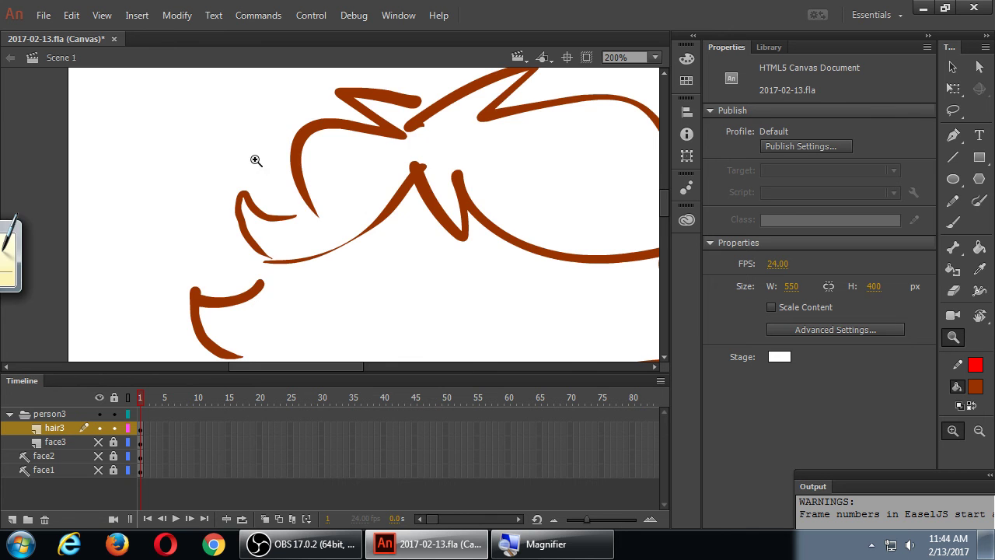
pyautogui.hscroll(3, 322, 195)
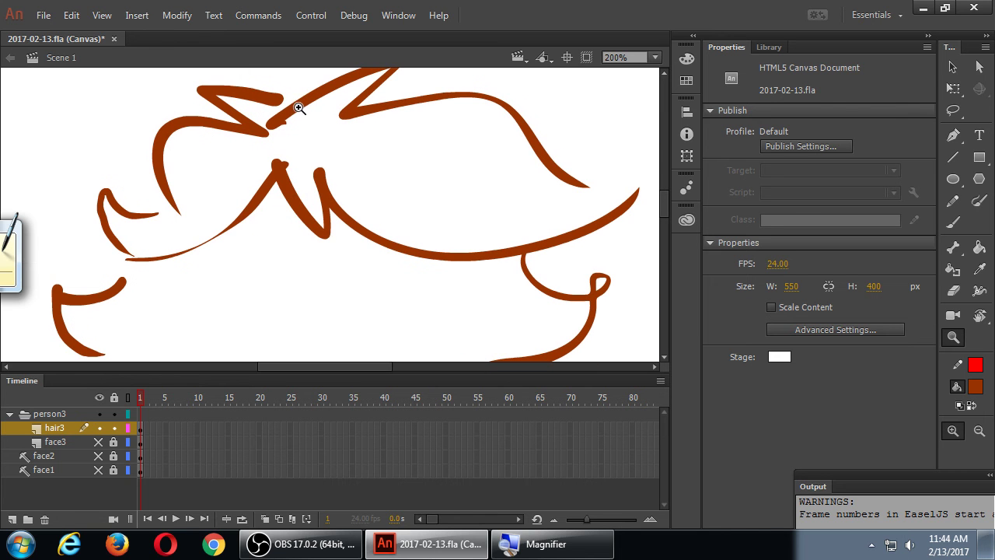
pyautogui.press('v')
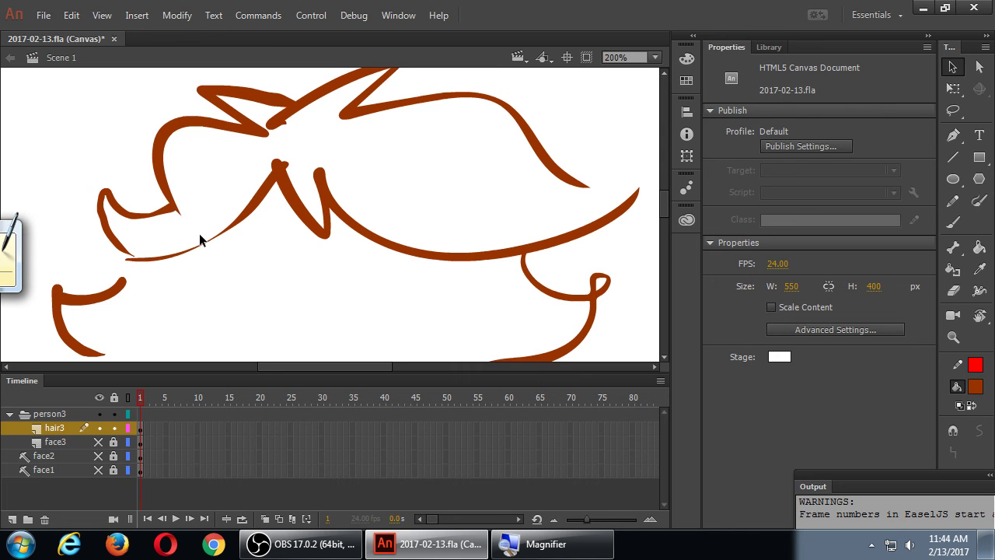
pyautogui.scroll(-1, 203, 280)
pyautogui.hscroll(-1, 203, 279)
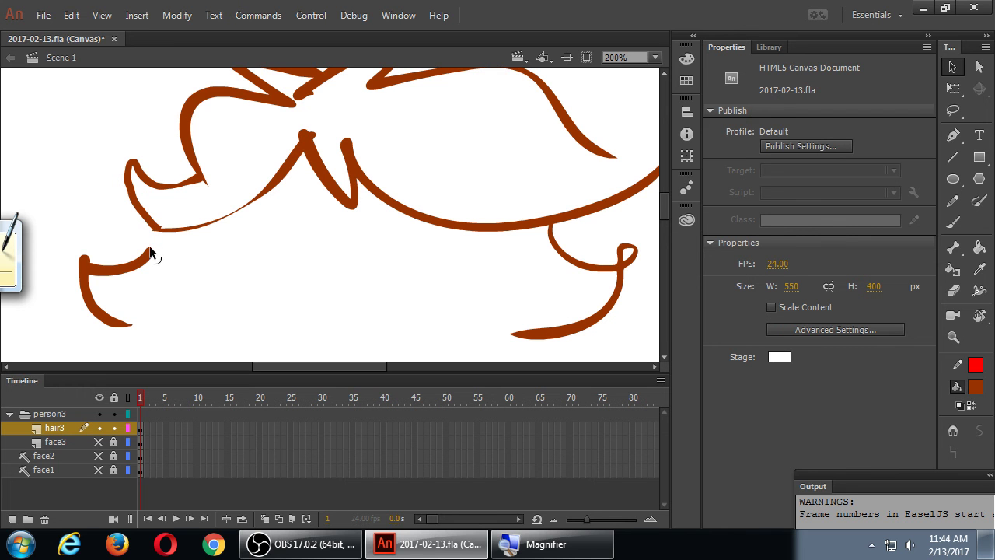
# - Show the face3 layer, check it in outline display, and connect the lower-left tuft to the fringe strand
pyautogui.click(98, 442)
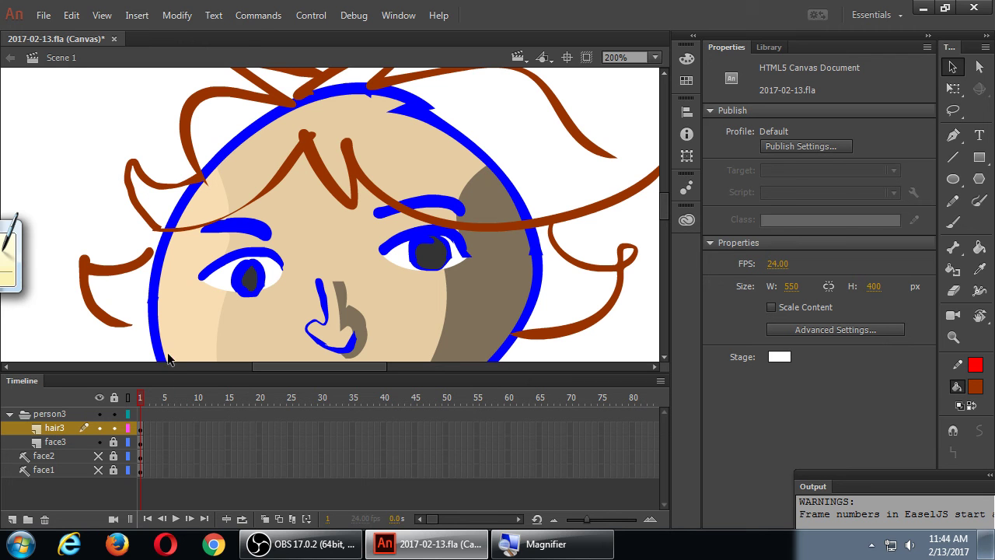
pyautogui.click(129, 443)
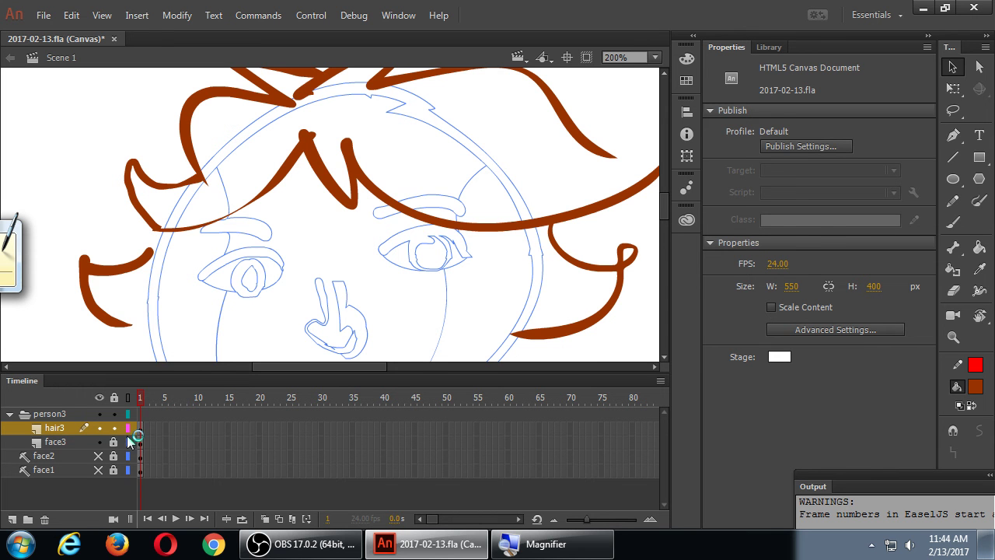
pyautogui.click(129, 442)
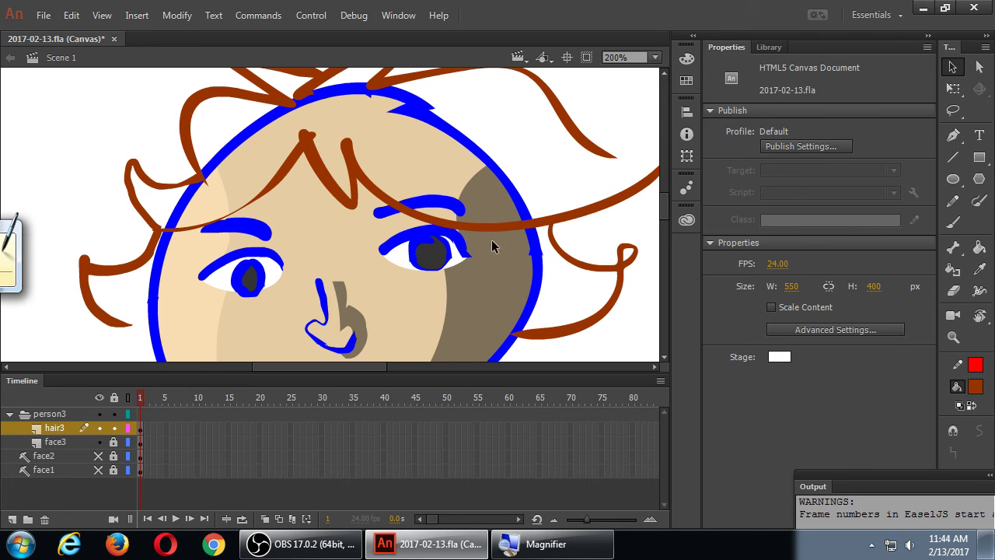
# - Try to pull the end of the upper-right hair stroke to the fringe tip, and undo the change
pyautogui.hscroll(3, 537, 168)
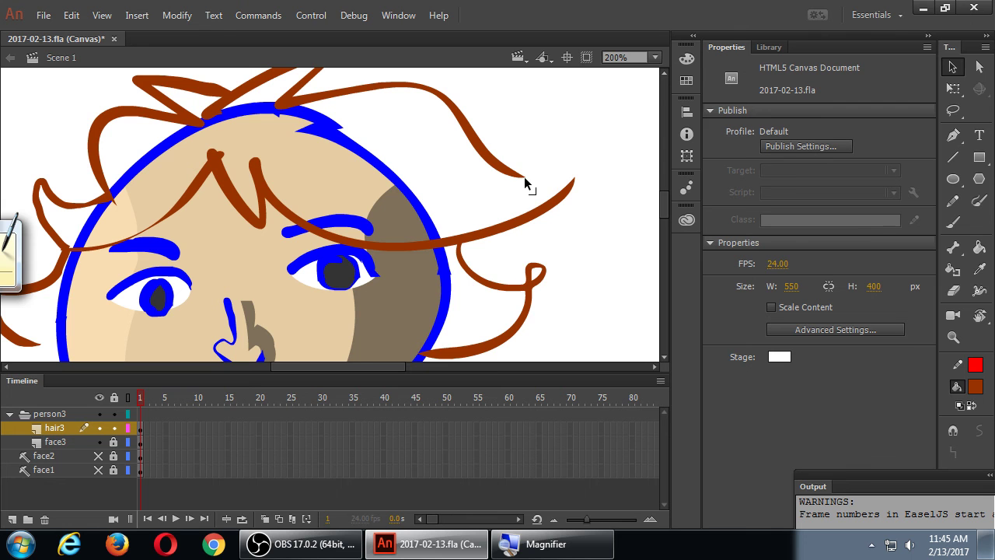
pyautogui.moveTo(524, 176); pyautogui.dragTo(575, 181)
pyautogui.hotkey('ctrl', 'z')
# - Hide the face3 layer and save the document
pyautogui.click(98, 443)
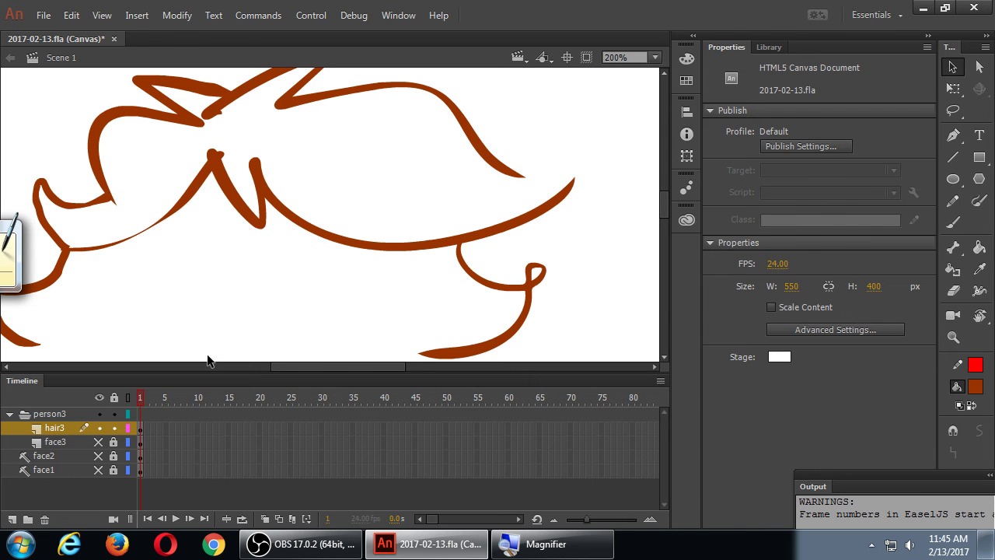
pyautogui.hotkey('ctrl', 's')
pyautogui.moveTo(247, 261); pyautogui.dragTo(280, 277)
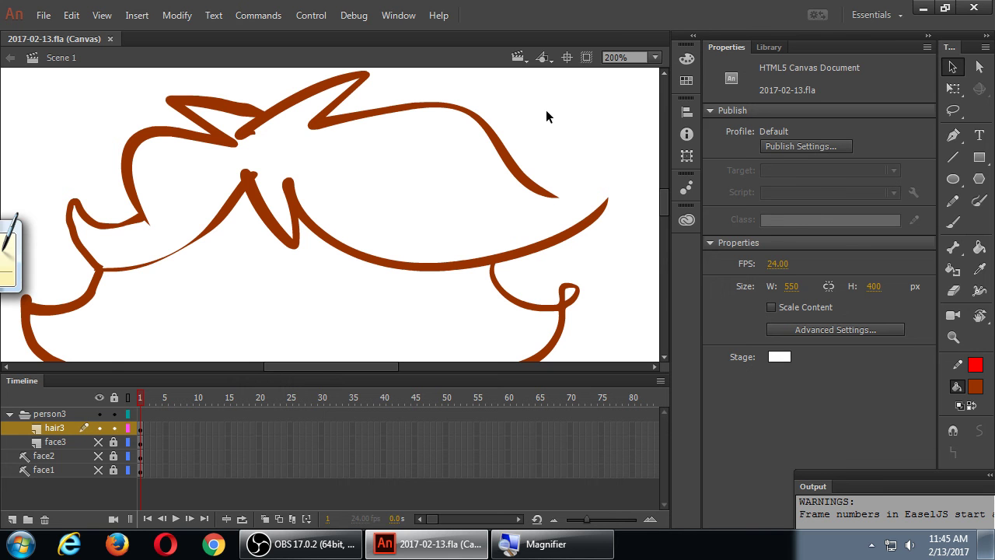
# - Draw a dark yellow line with the Line tool across the gap between the right end of the upper hair outline and the fringe tip
pyautogui.click(955, 159)
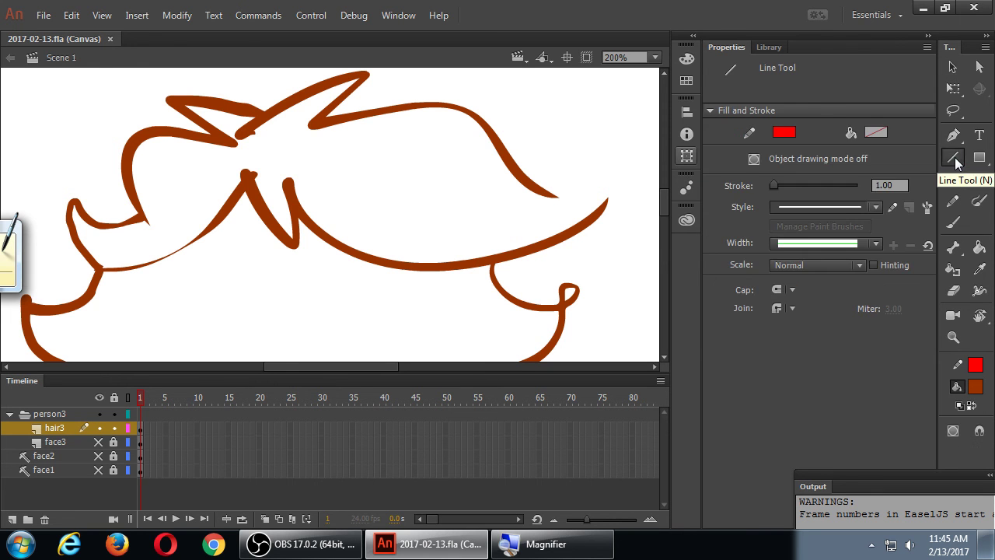
pyautogui.click(787, 134)
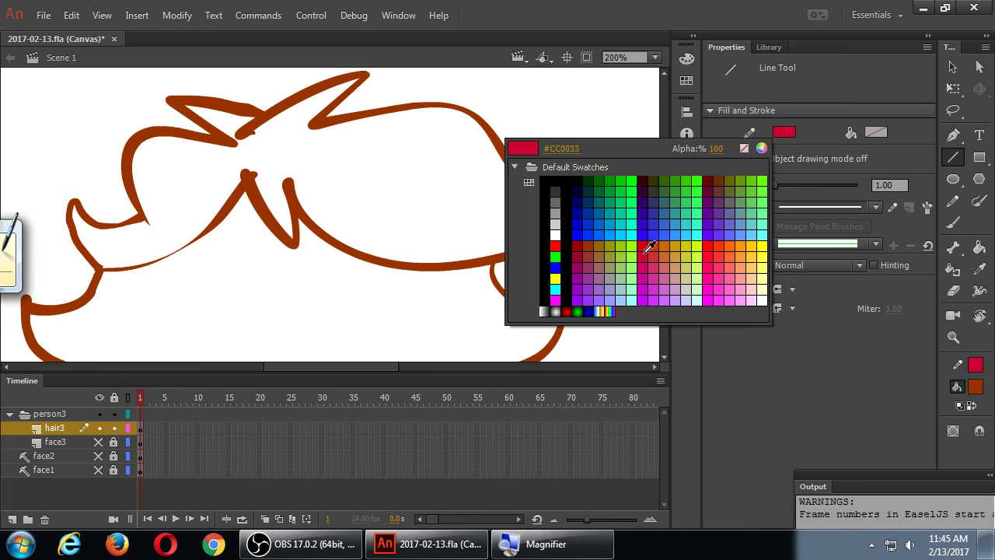
pyautogui.click(694, 241)
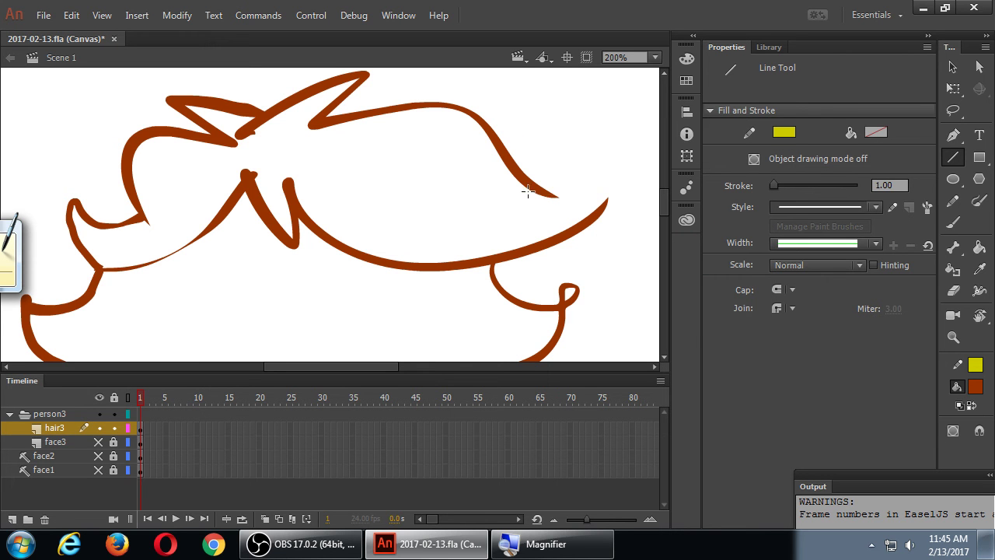
pyautogui.moveTo(527, 188)
pyautogui.mouseDown()
pyautogui.moveTo(573, 205)
pyautogui.moveTo(638, 207)
pyautogui.mouseUp()
# - Fill the enclosed upper hair with red using the Paint Bucket, and delete the yellow gap-closing line
pyautogui.press('k')
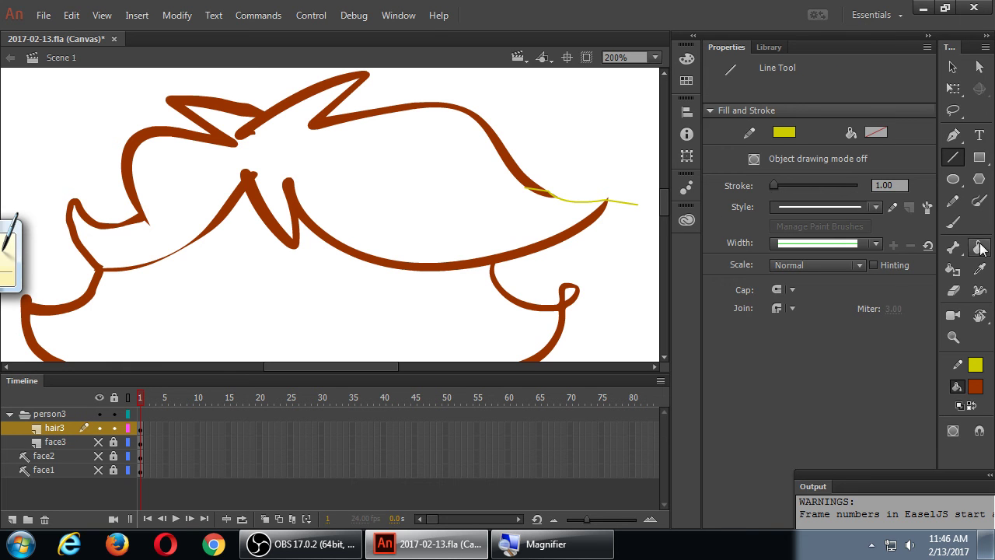
pyautogui.click(875, 134)
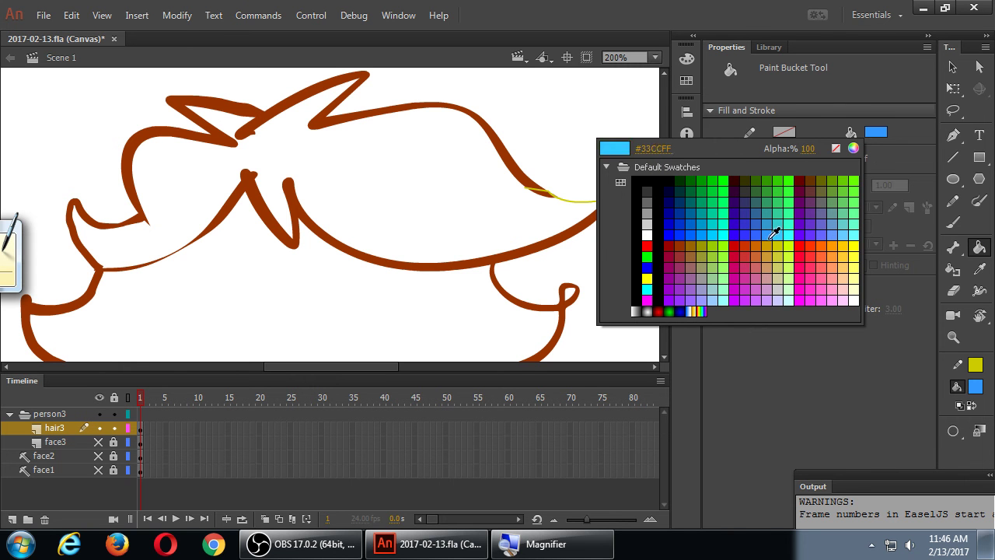
pyautogui.click(807, 244)
pyautogui.click(455, 200)
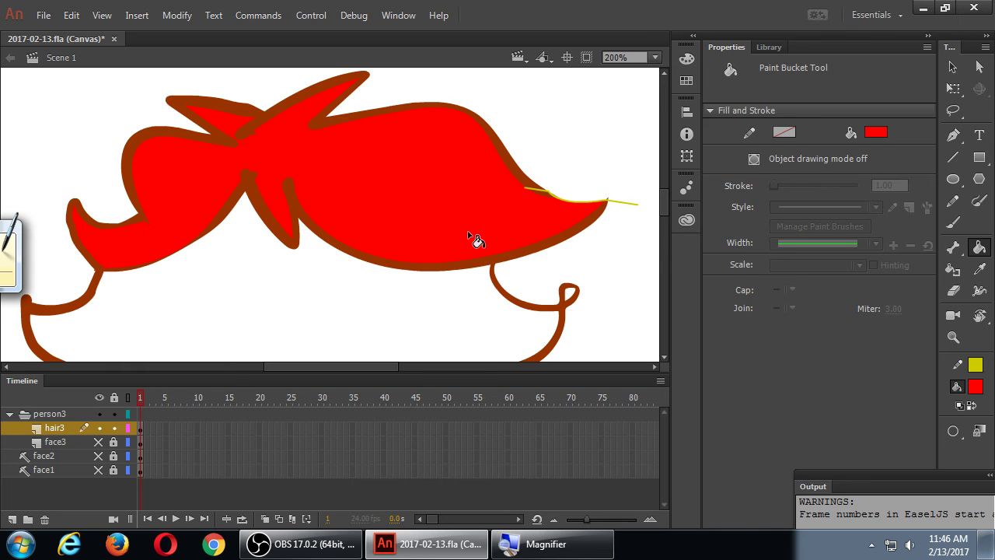
pyautogui.keyDown('ctrl'); pyautogui.click(633, 206); pyautogui.keyUp('ctrl')
pyautogui.press('Delete')
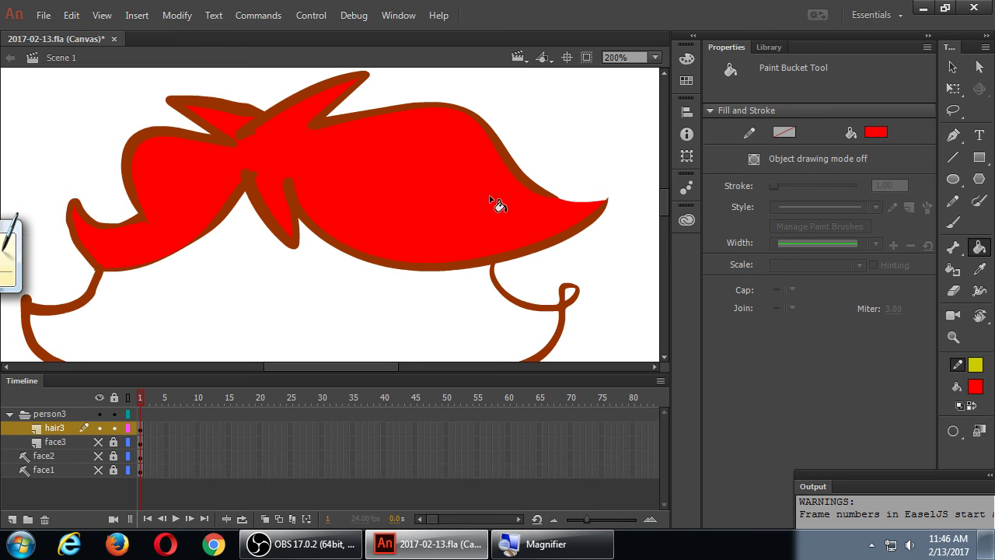
# - Select the curled tuft at the hair's left end and smooth its outline
pyautogui.moveTo(248, 231); pyautogui.dragTo(376, 218)
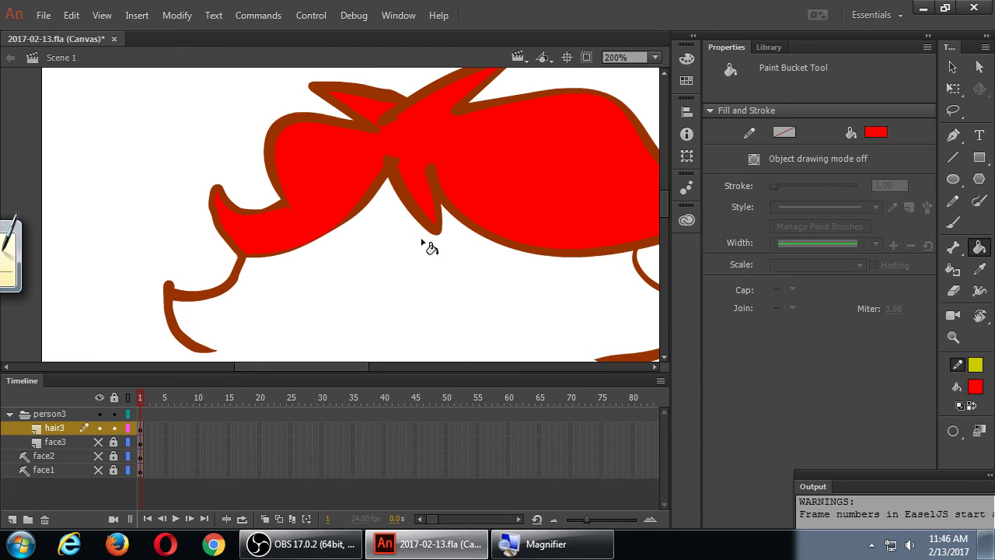
pyautogui.moveTo(429, 246); pyautogui.dragTo(360, 276)
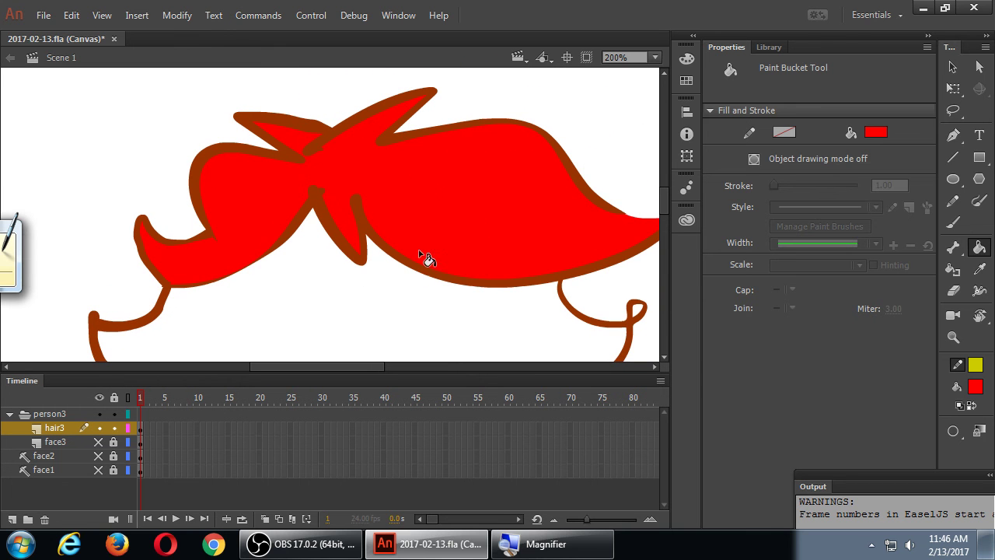
pyautogui.press('v')
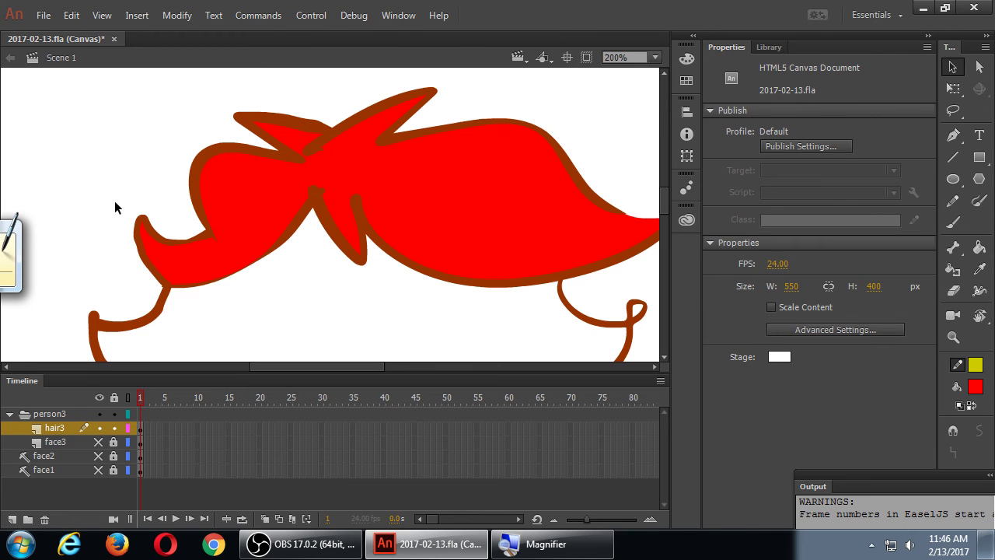
pyautogui.moveTo(106, 195); pyautogui.dragTo(185, 299)
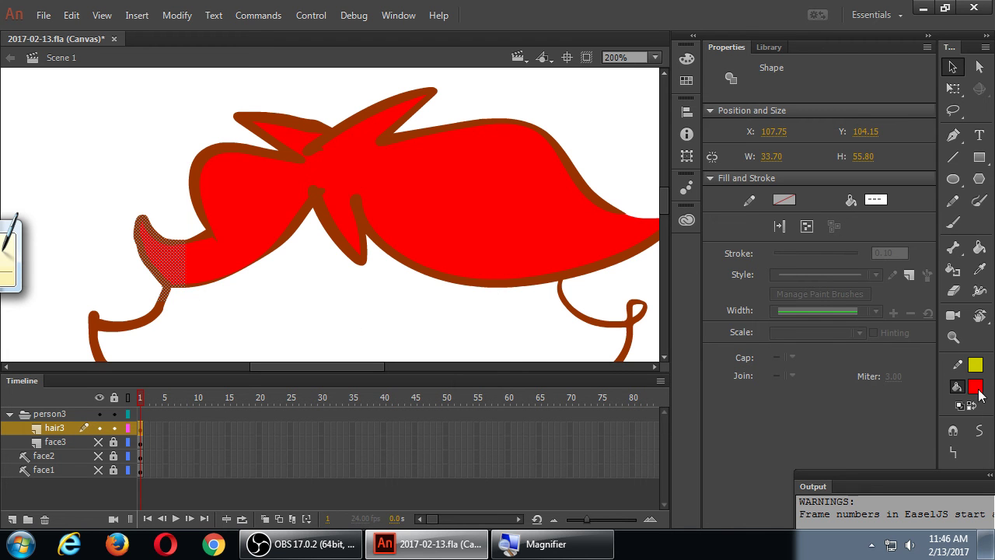
pyautogui.click(981, 432)
pyautogui.click(274, 305)
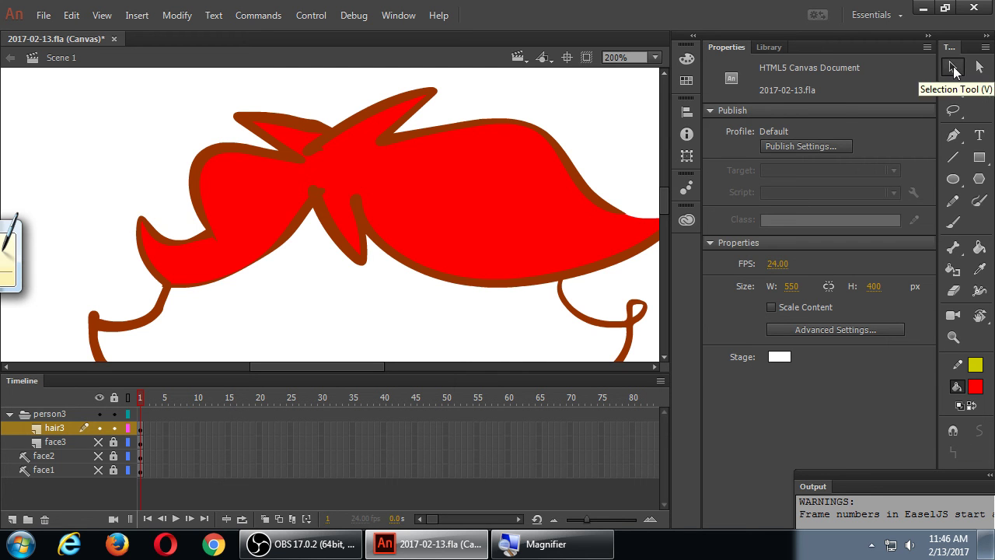
# - Lasso the joint between the left tuft and the lower-left strand, and smooth it
pyautogui.click(954, 113)
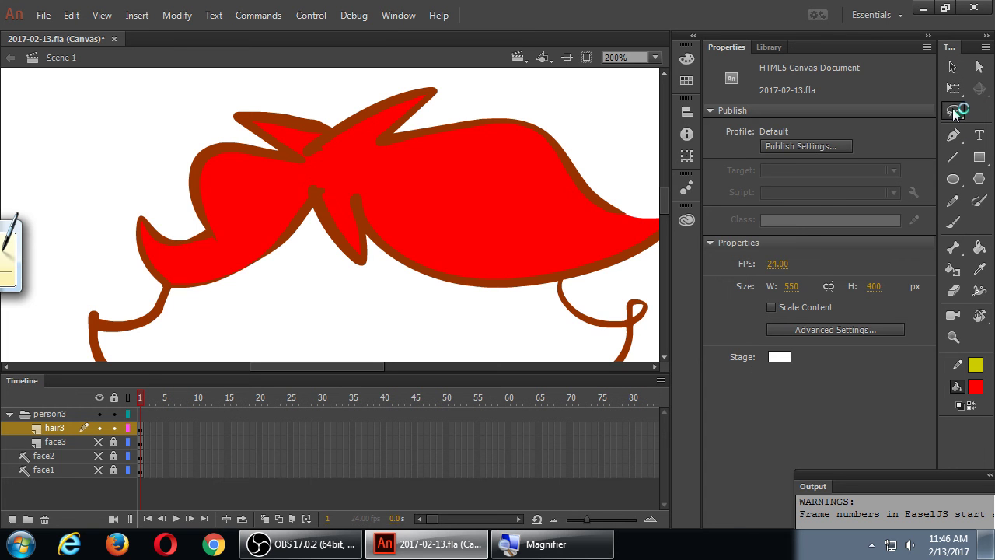
pyautogui.moveTo(133, 277)
pyautogui.mouseDown()
pyautogui.moveTo(189, 279)
pyautogui.moveTo(188, 318)
pyautogui.moveTo(138, 326)
pyautogui.moveTo(137, 290)
pyautogui.mouseUp()
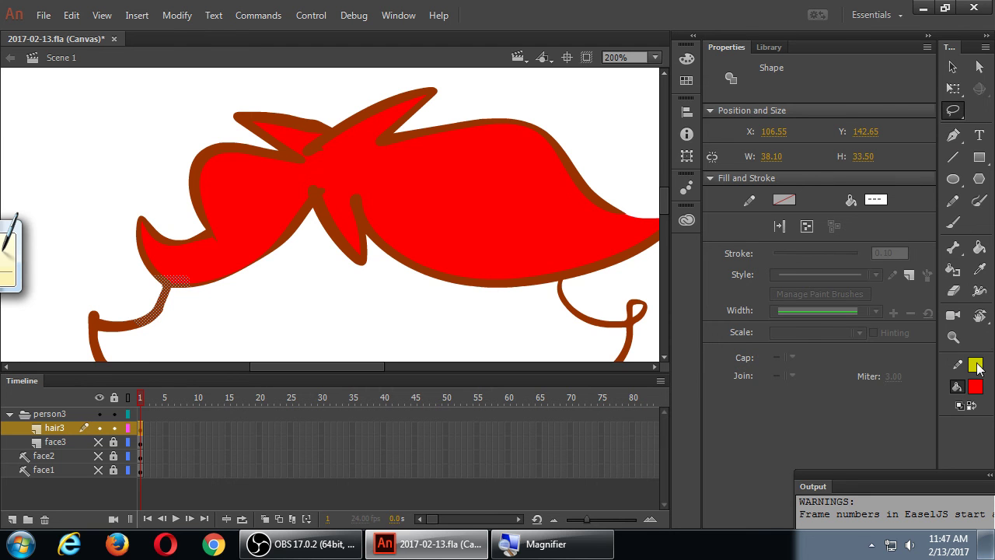
pyautogui.click(953, 67)
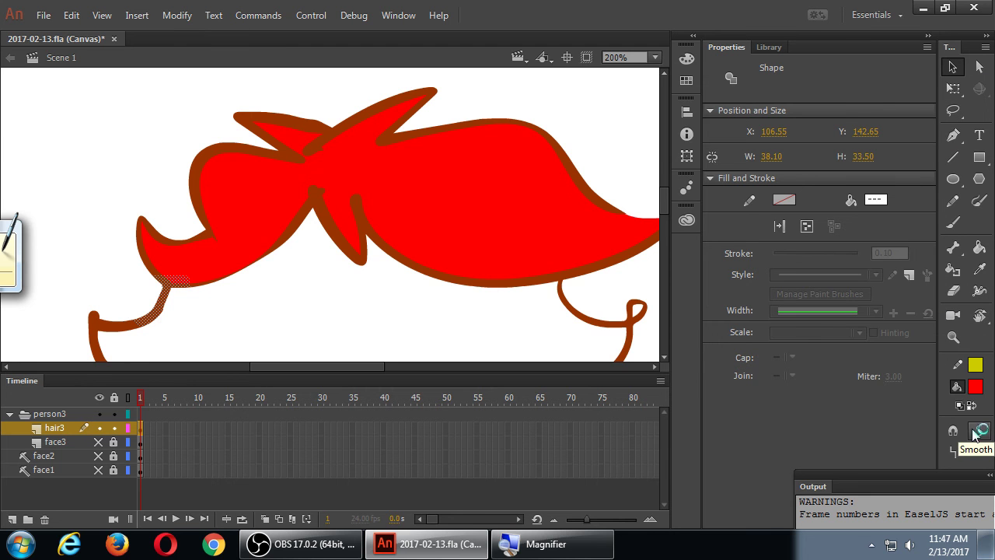
pyautogui.click(272, 325)
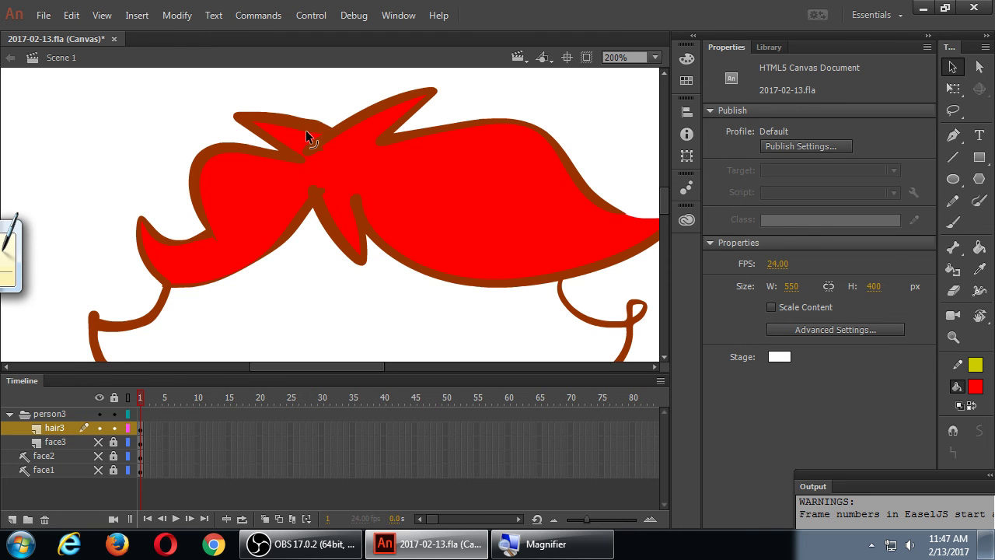
# - Lasso the notch between the two upper hair spikes, smooth its outline, and save the document
pyautogui.press('l')
pyautogui.moveTo(319, 103)
pyautogui.mouseDown()
pyautogui.moveTo(350, 144)
pyautogui.moveTo(307, 143)
pyautogui.moveTo(287, 122)
pyautogui.moveTo(313, 102)
pyautogui.mouseUp()
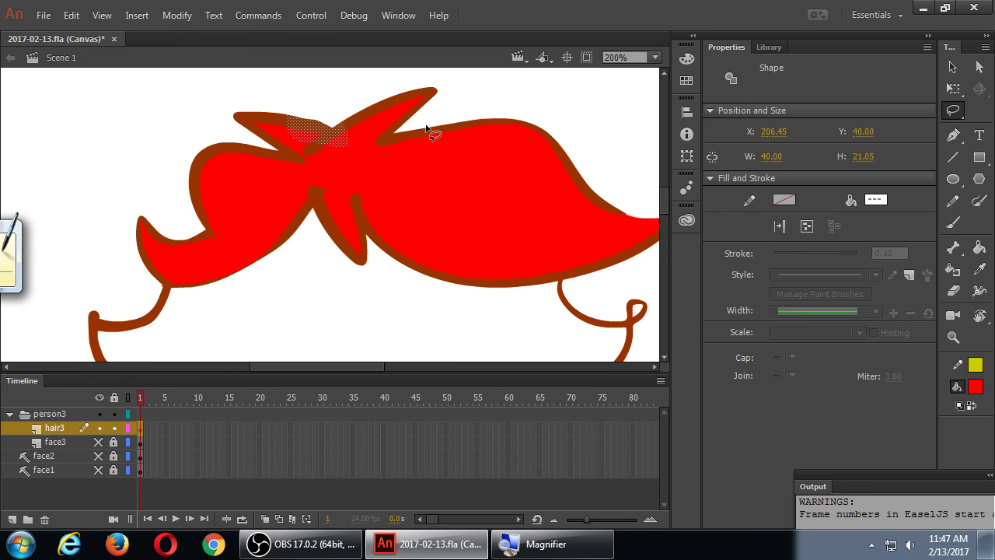
pyautogui.click(953, 67)
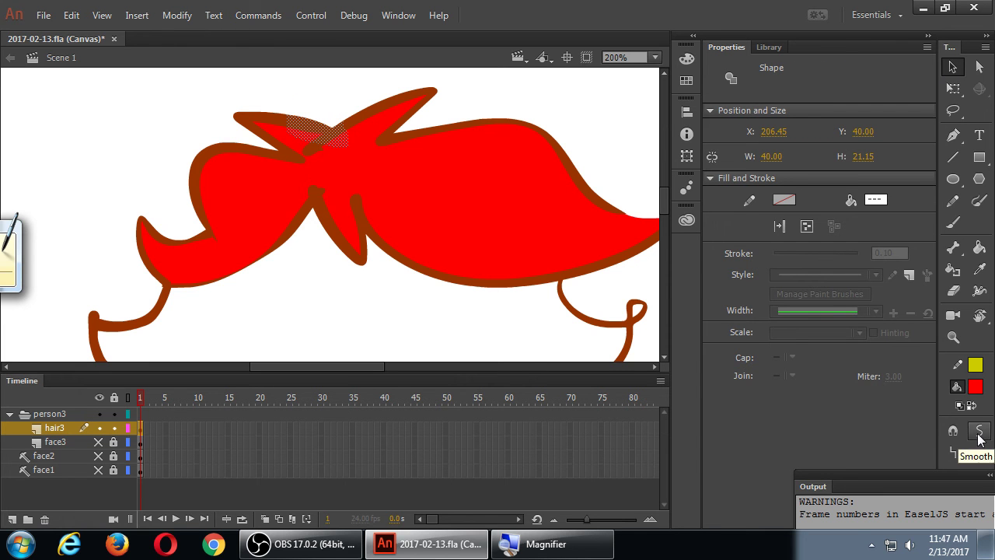
pyautogui.click(578, 119)
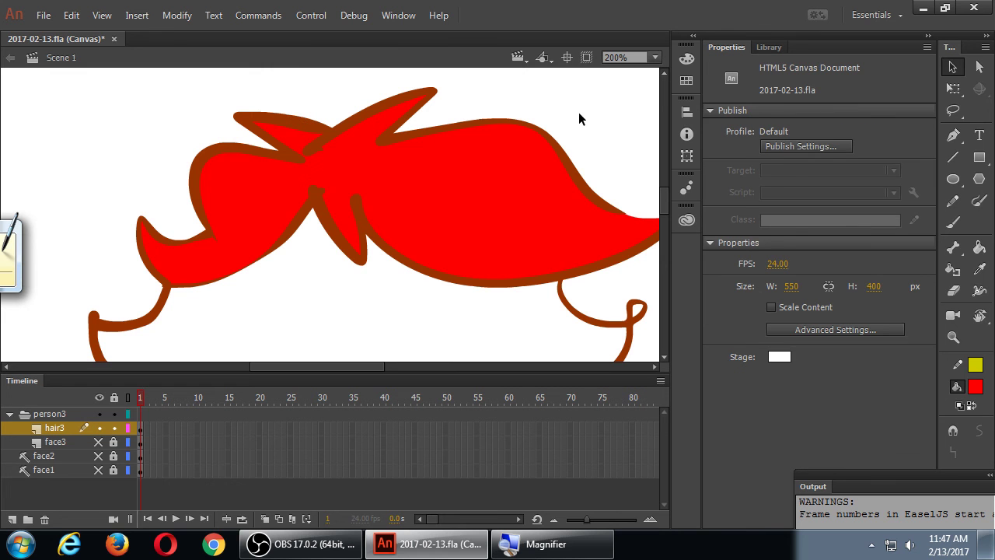
pyautogui.hotkey('ctrl', 's')
# - Delete the small curl loop at the outer corner of the lower-right hair strand
pyautogui.scroll(-3, 529, 256)
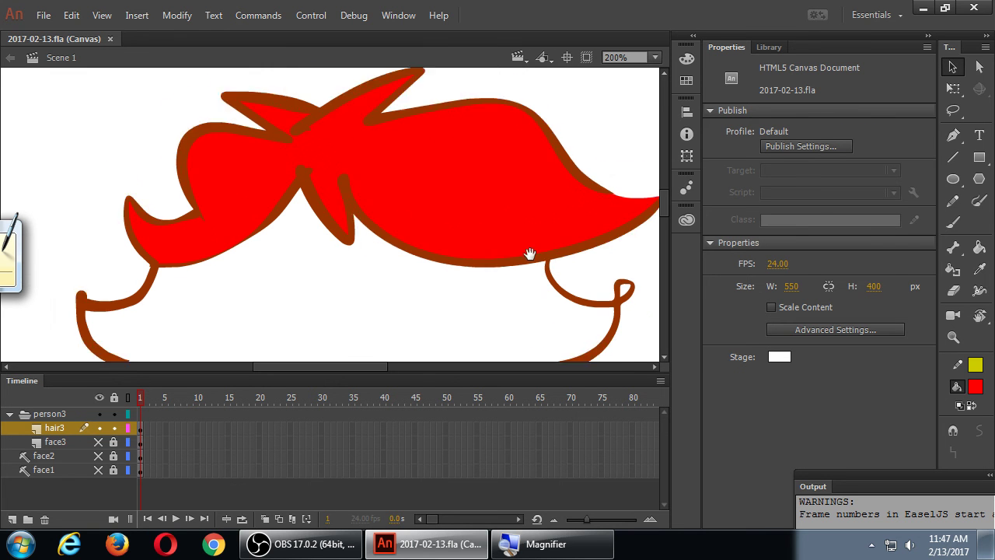
pyautogui.hscroll(2, 529, 256)
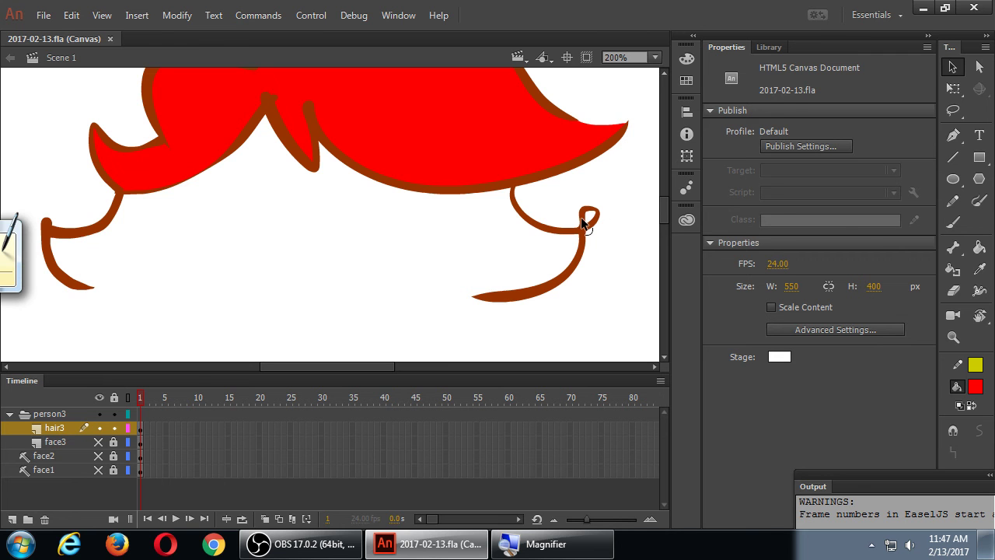
pyautogui.moveTo(591, 227); pyautogui.dragTo(585, 208)
pyautogui.click(581, 215)
pyautogui.press('Delete')
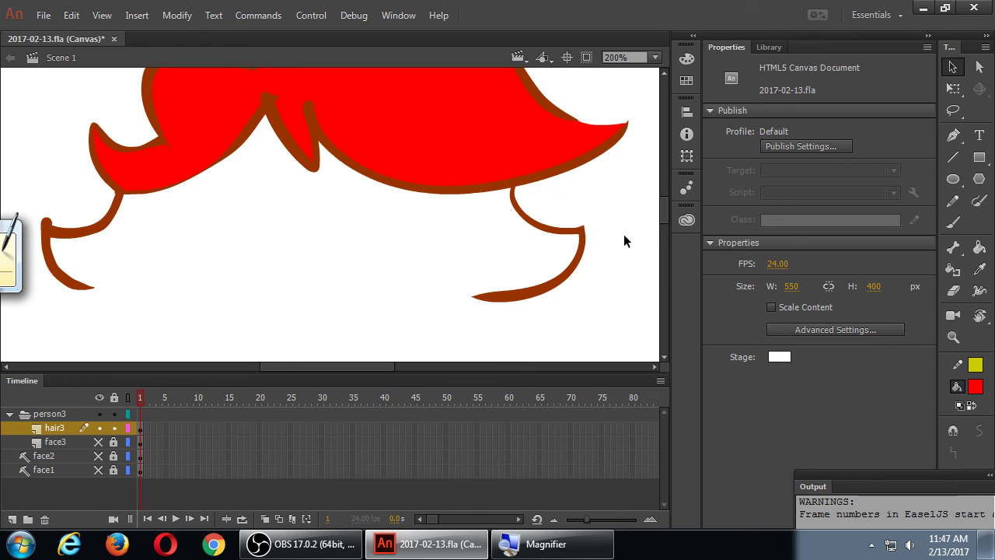
# - Save the document, and briefly show the face3 layer to check the hair against the face
pyautogui.hotkey('ctrl', '-')
pyautogui.hotkey('ctrl', 's')
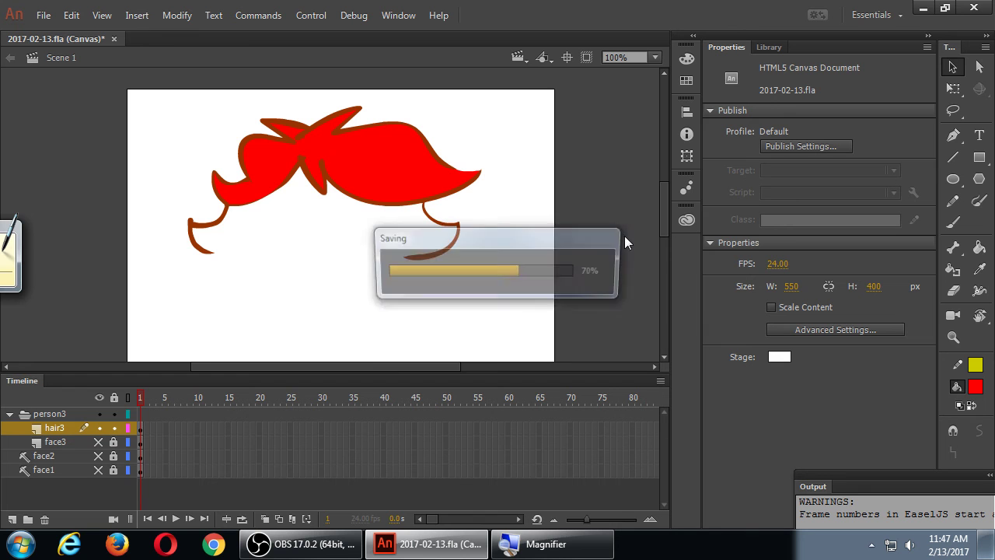
pyautogui.click(98, 442)
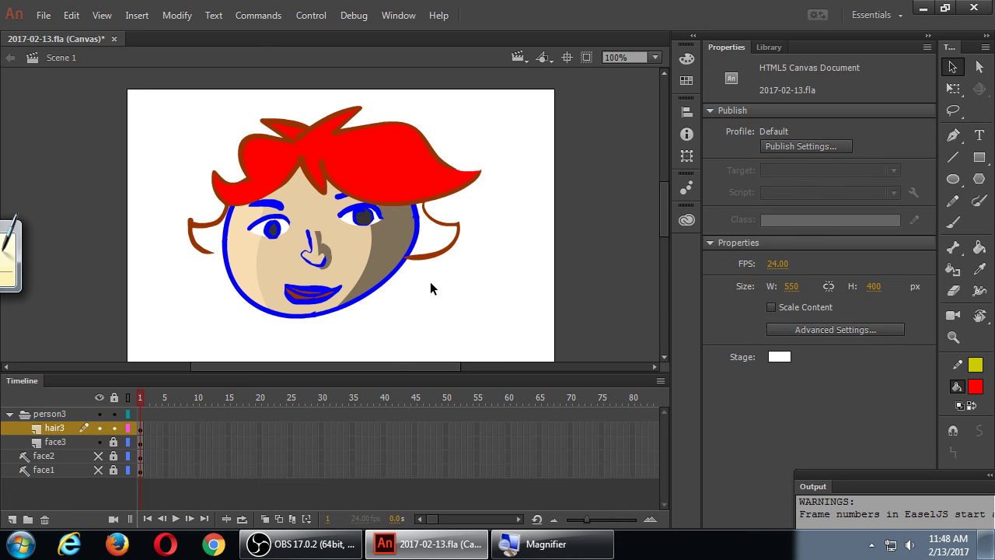
pyautogui.click(104, 442)
# - Delete both outlined strands below the filled hair, on the left and right sides, including the short pieces joining them to it
pyautogui.press('z')
pyautogui.click(438, 193)
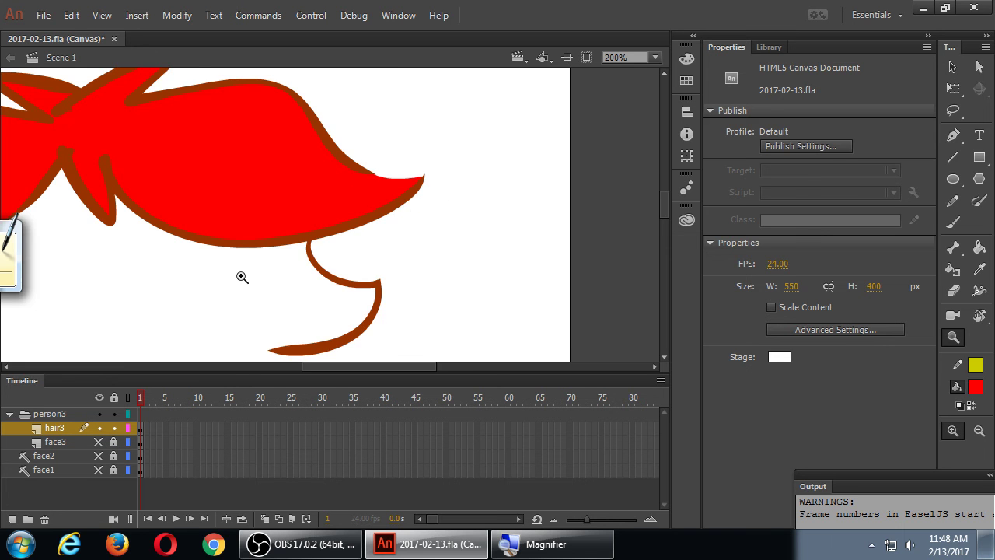
pyautogui.moveTo(242, 275); pyautogui.dragTo(357, 240)
pyautogui.press('v')
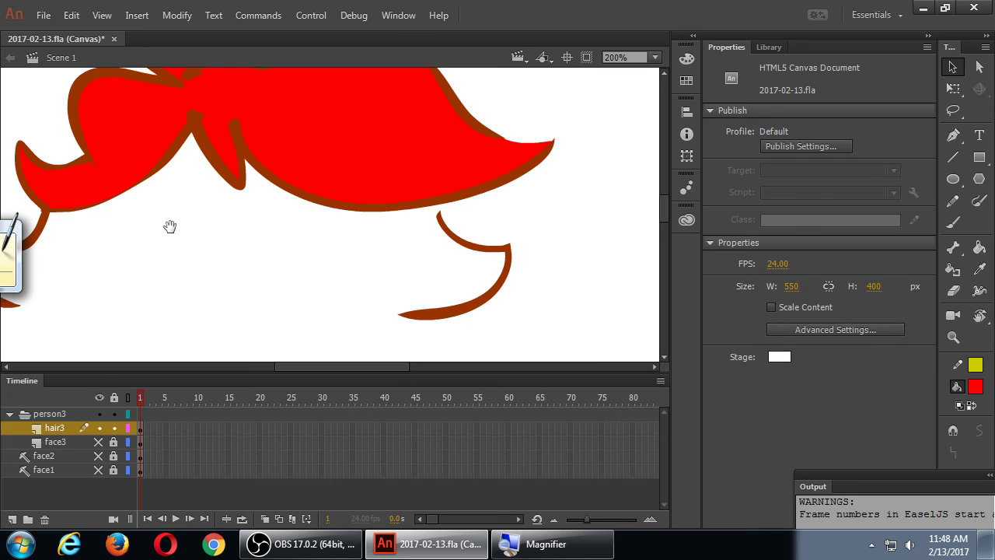
pyautogui.moveTo(169, 224); pyautogui.dragTo(283, 225)
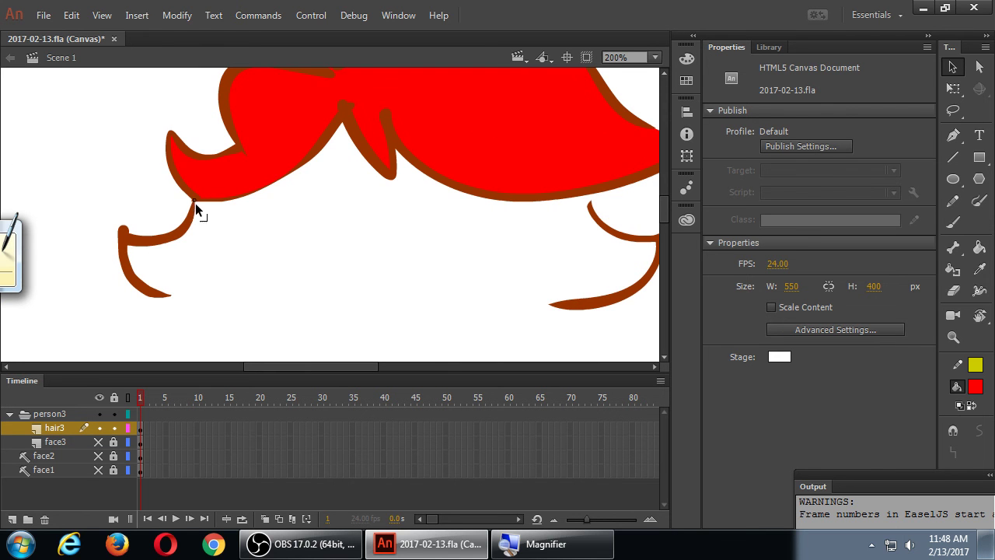
pyautogui.click(183, 230)
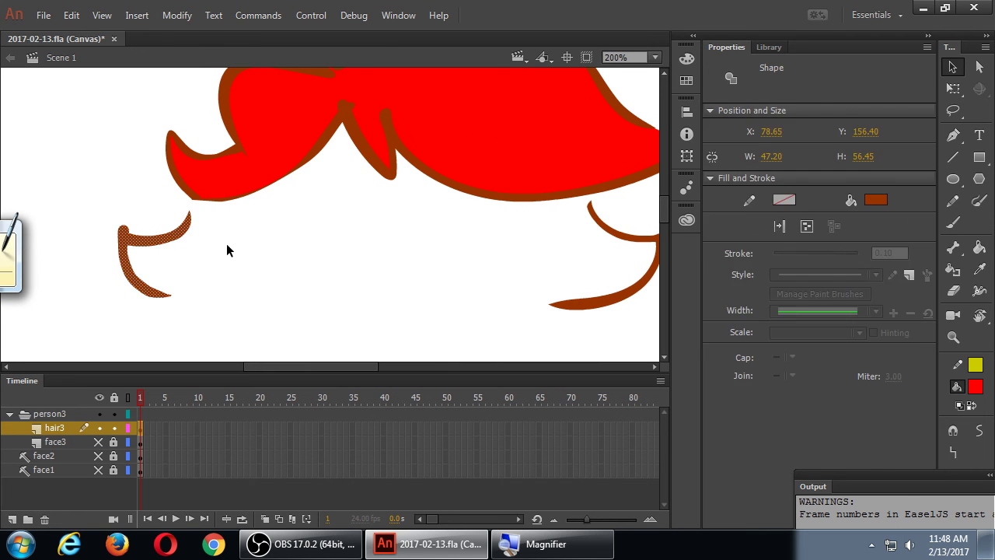
pyautogui.click(412, 285)
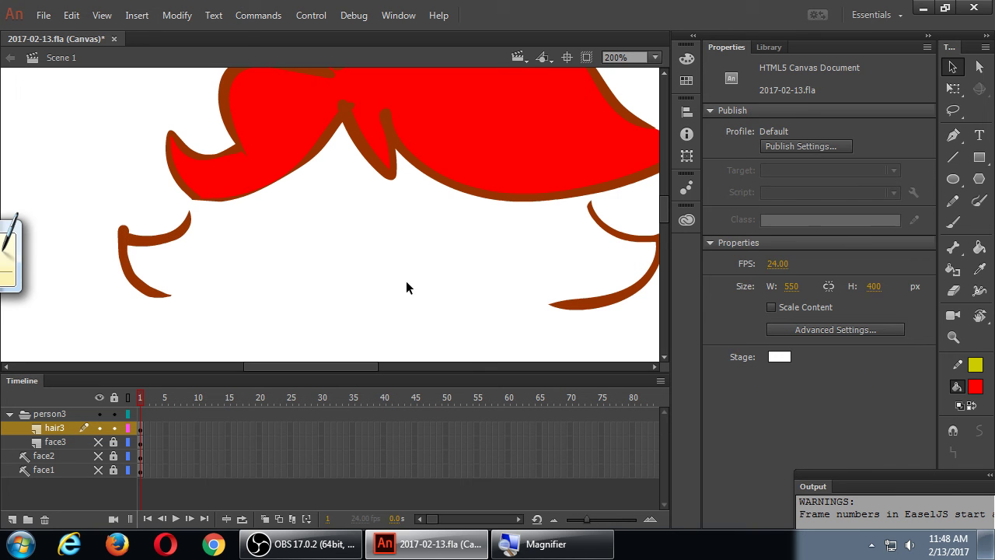
pyautogui.click(569, 304)
pyautogui.click(175, 236)
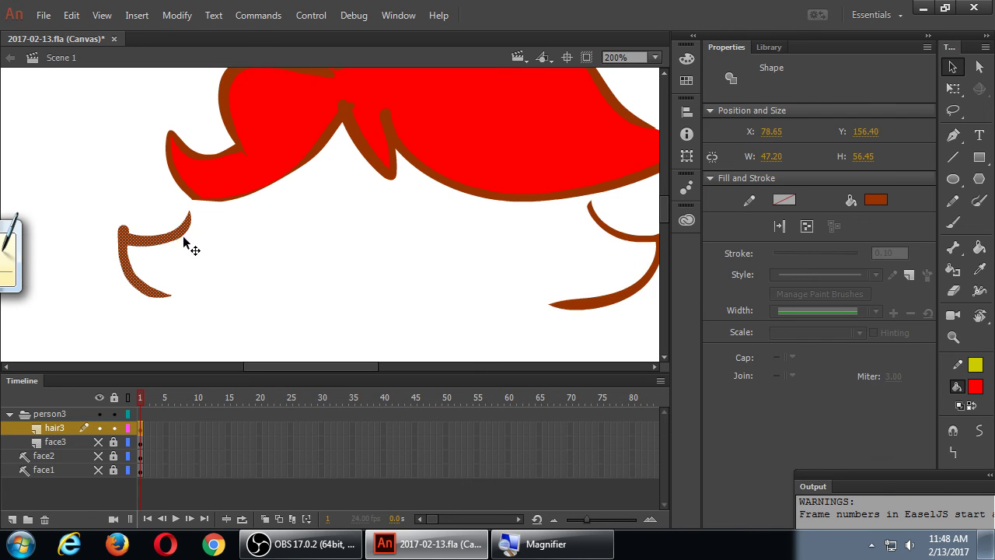
pyautogui.press('Delete')
pyautogui.click(599, 298)
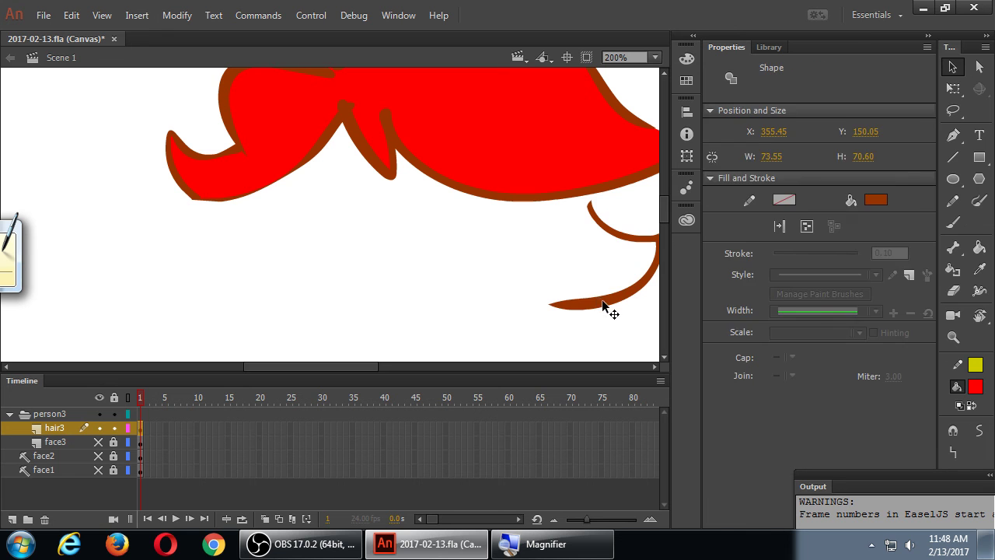
pyautogui.press('Delete')
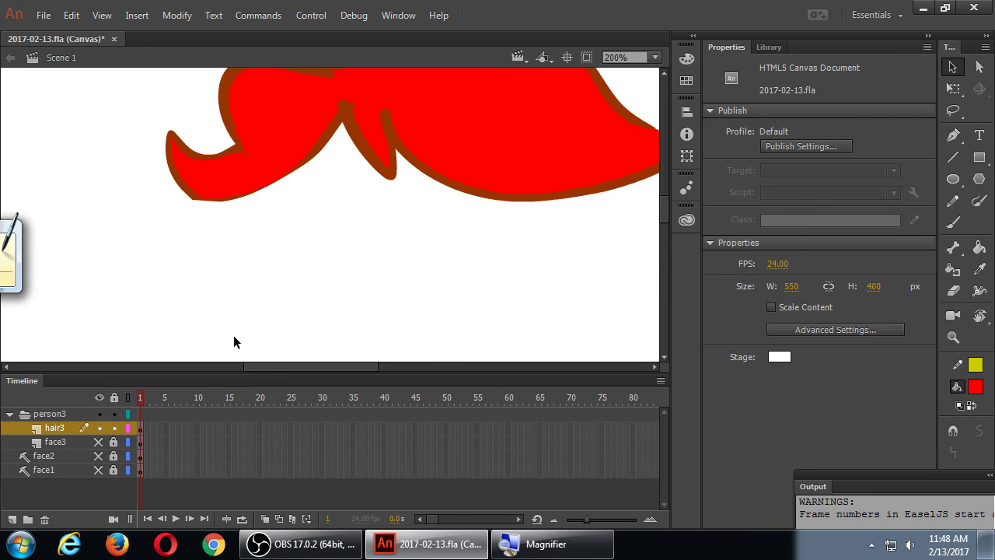
# - Show the face3 layer and toggle the hair3 layer off and on to compare the face without and with hair
pyautogui.hotkey('ctrl', '1')
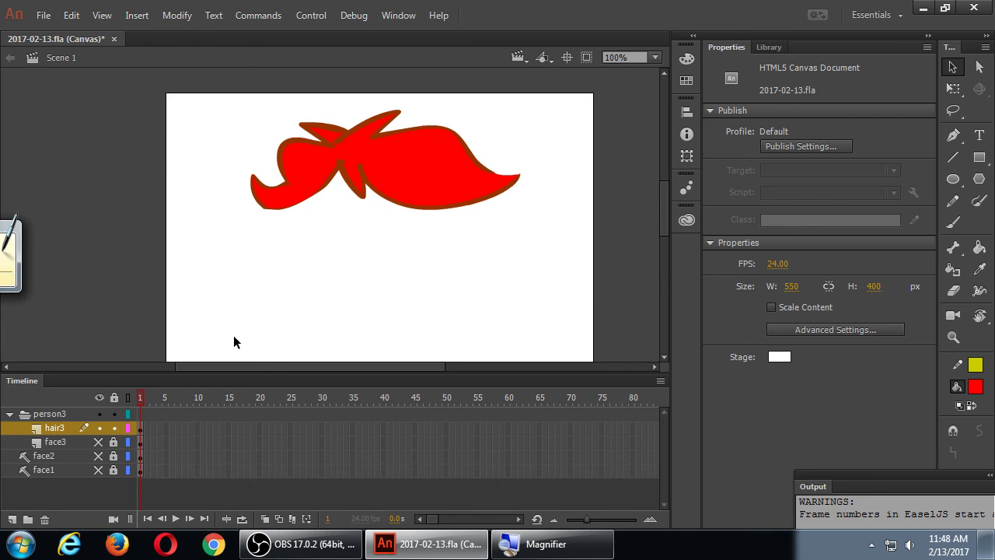
pyautogui.click(98, 429)
pyautogui.click(97, 441)
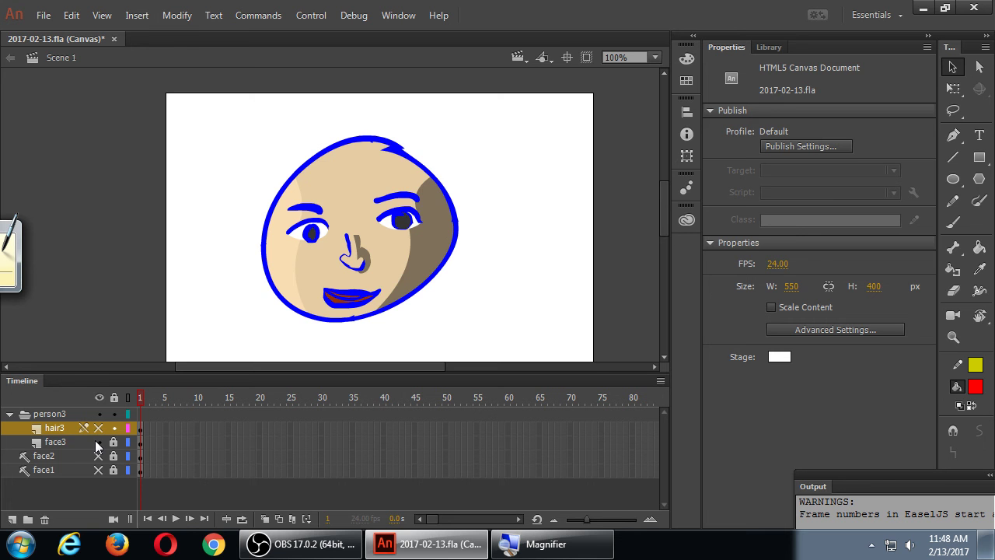
pyautogui.click(98, 429)
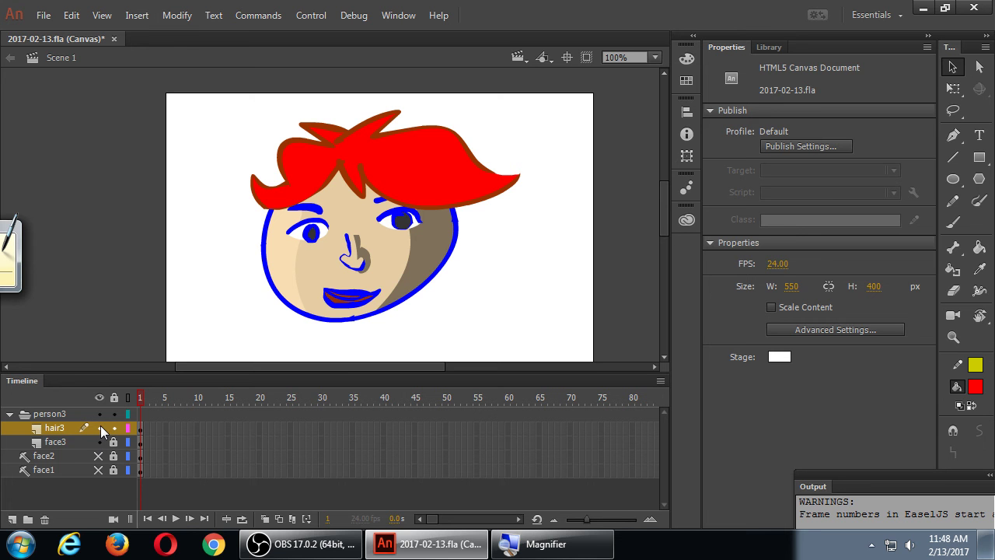
# - Create a layer named "hair3 back" in the person3 folder and place it beneath the face3 layer
pyautogui.click(54, 442)
pyautogui.click(12, 519)
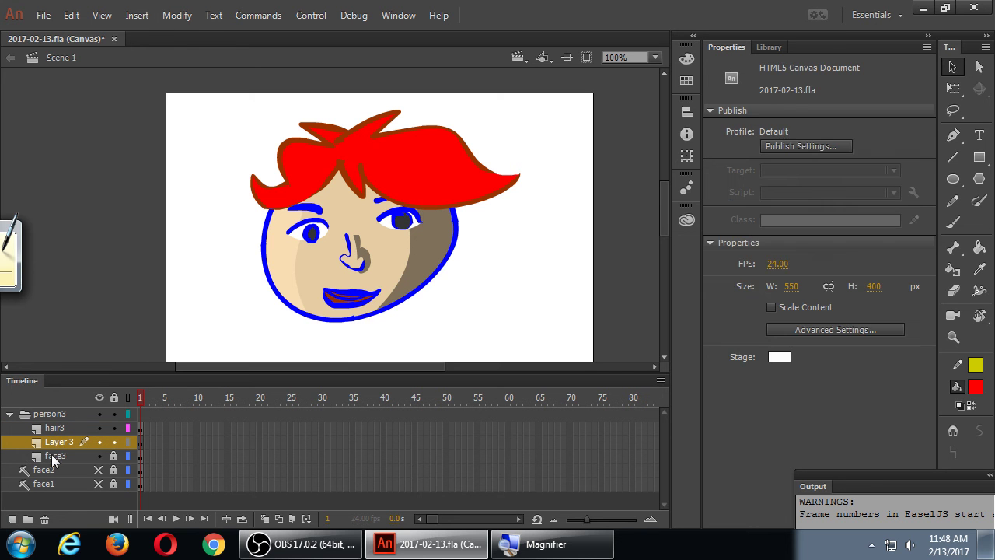
pyautogui.doubleClick(56, 442)
pyautogui.write('hair3')
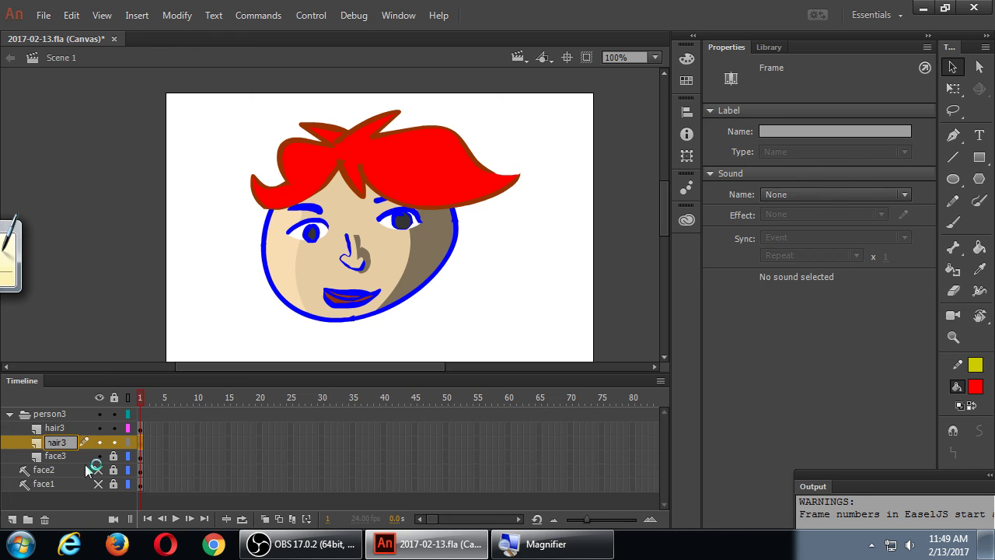
pyautogui.write(' back')
pyautogui.press('Return')
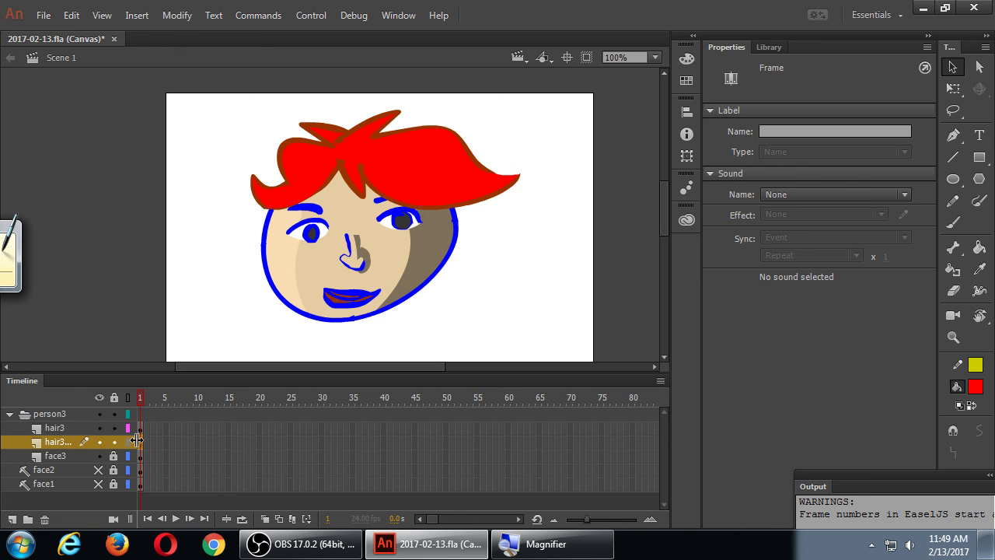
pyautogui.moveTo(138, 443); pyautogui.dragTo(174, 442)
pyautogui.moveTo(73, 442); pyautogui.dragTo(72, 464)
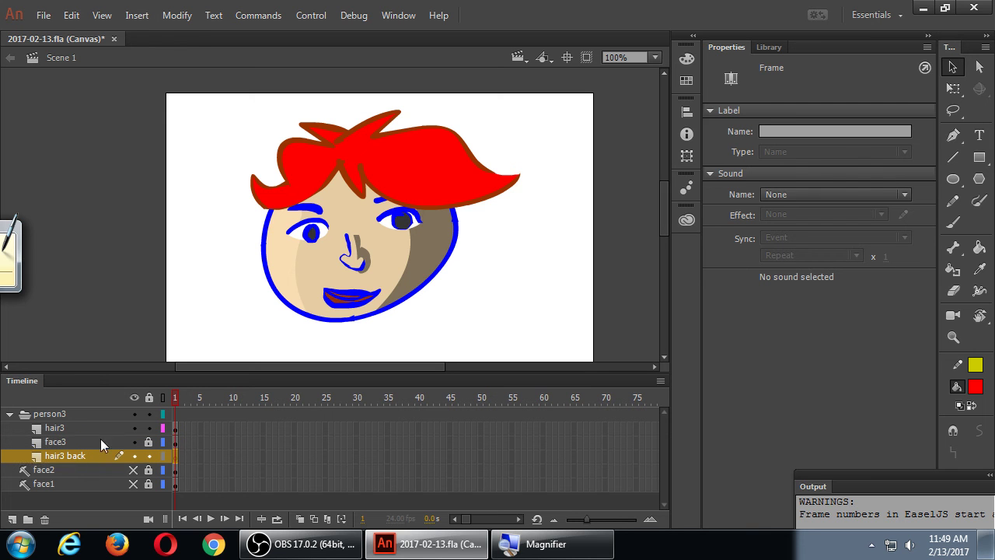
# - Brush the outline of pointed back hair strands on both sides of the face, using the brown sampled from the existing hair outline
pyautogui.click(202, 316)
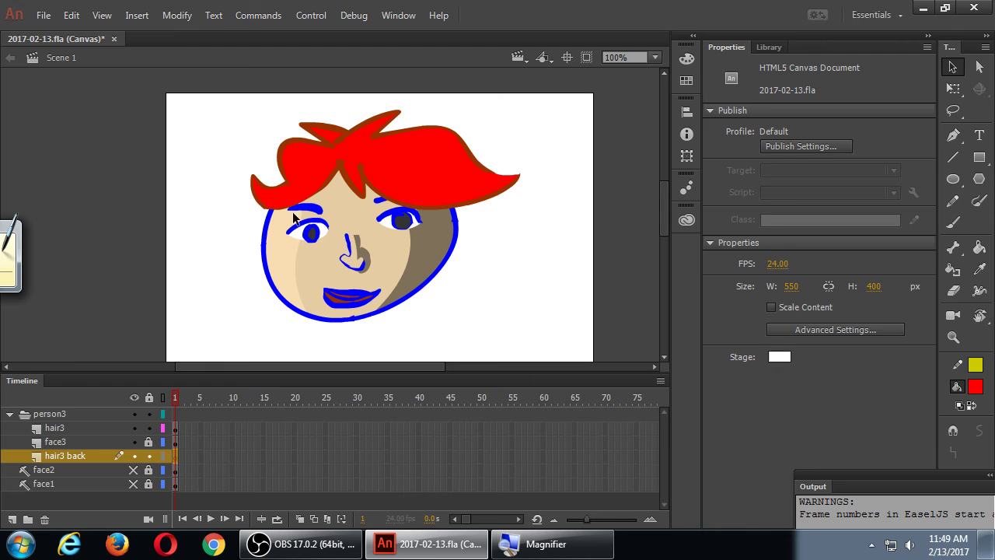
pyautogui.press('b')
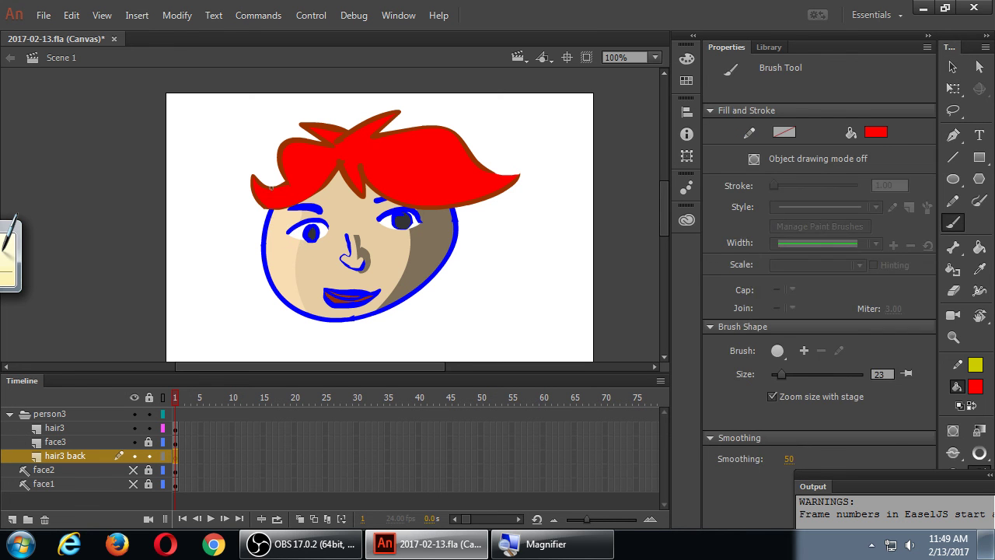
pyautogui.moveTo(266, 209)
pyautogui.mouseDown()
pyautogui.moveTo(212, 223)
pyautogui.moveTo(256, 278)
pyautogui.mouseUp()
pyautogui.hotkey('ctrl', 'z')
pyautogui.click(876, 132)
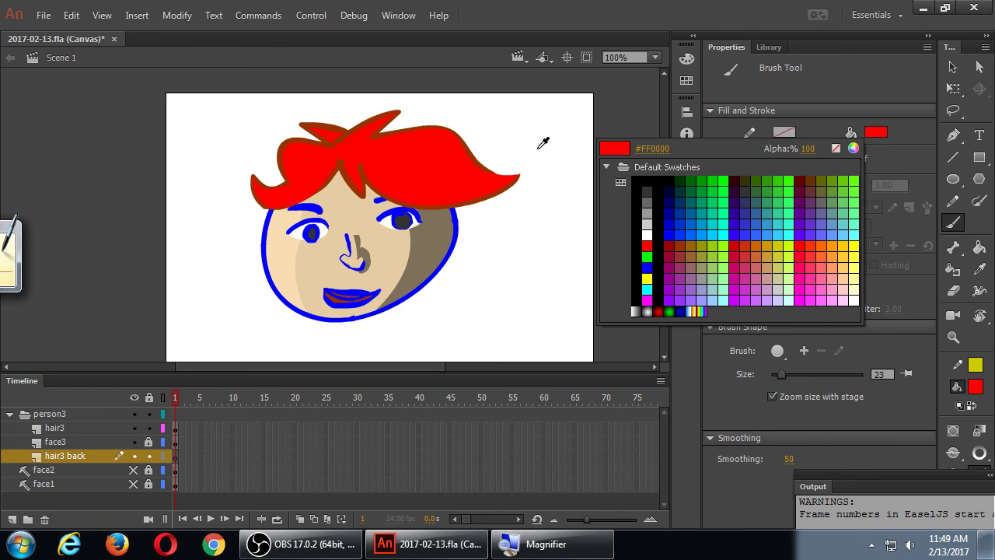
pyautogui.click(366, 178)
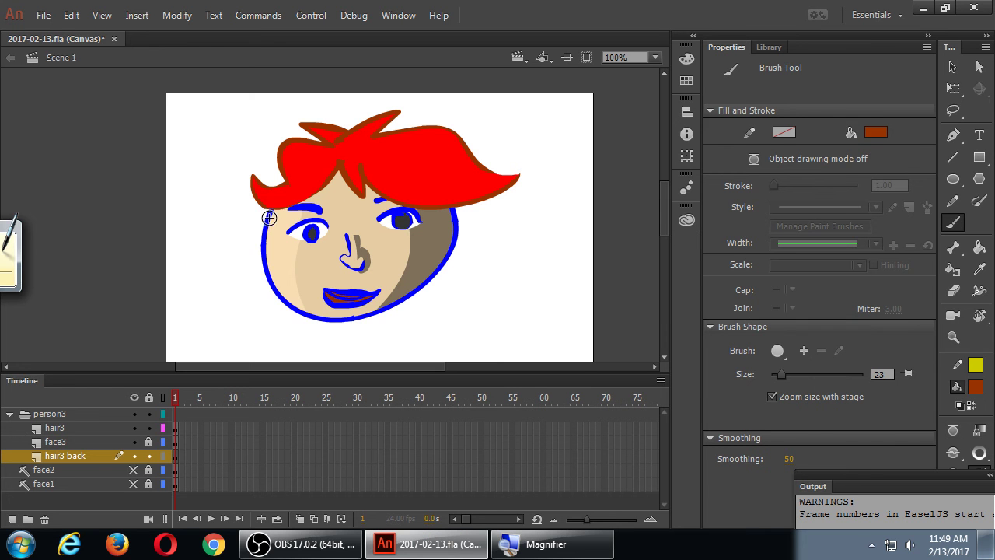
pyautogui.moveTo(276, 213)
pyautogui.mouseDown()
pyautogui.moveTo(220, 223)
pyautogui.moveTo(273, 242)
pyautogui.moveTo(260, 267)
pyautogui.moveTo(391, 259)
pyautogui.moveTo(464, 269)
pyautogui.moveTo(488, 250)
pyautogui.moveTo(441, 248)
pyautogui.moveTo(462, 208)
pyautogui.mouseUp()
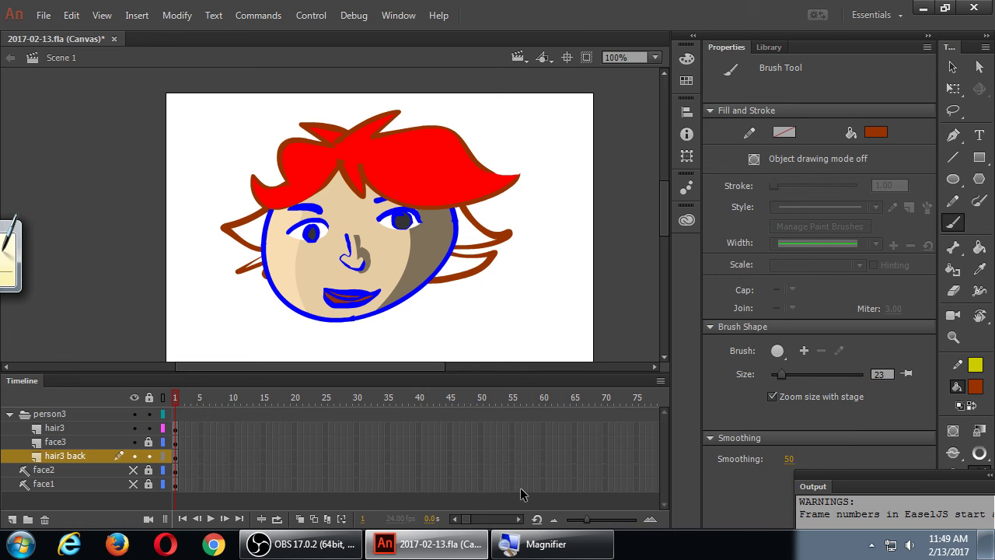
# - Hide the hair3 and face3 layers and brush a brown line across the top of the back hair to close its outline
pyautogui.click(135, 429)
pyautogui.click(135, 442)
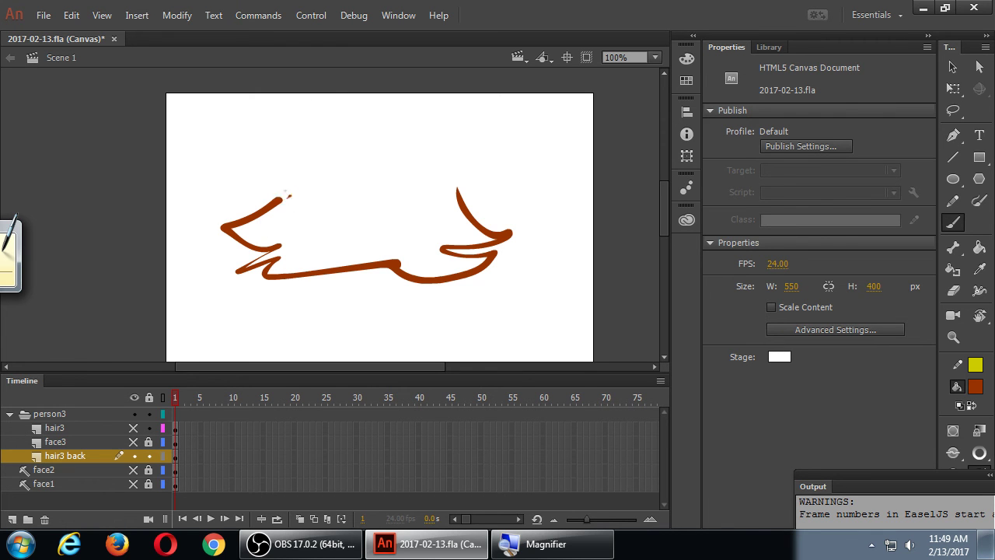
pyautogui.moveTo(288, 196)
pyautogui.mouseDown()
pyautogui.moveTo(396, 183)
pyautogui.moveTo(464, 195)
pyautogui.mouseUp()
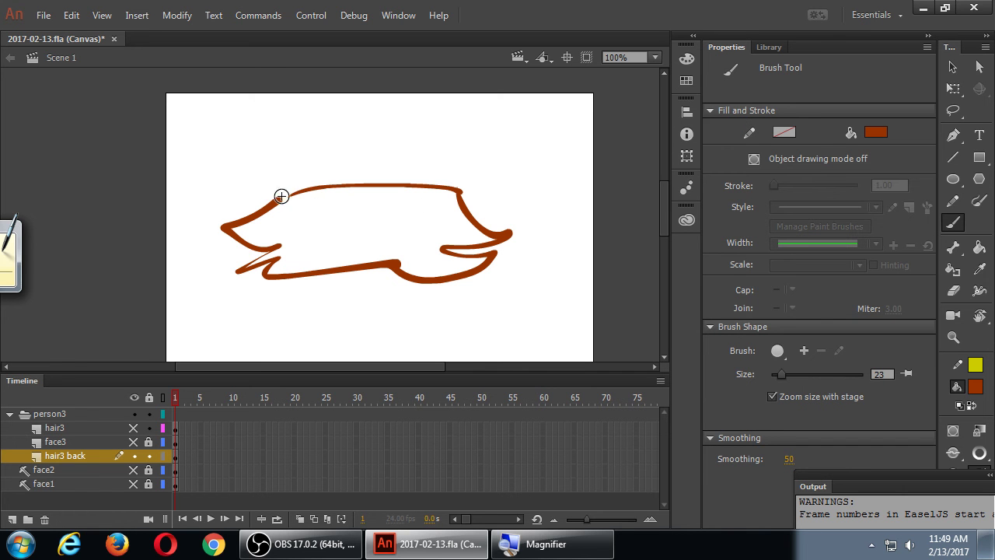
pyautogui.moveTo(282, 194); pyautogui.dragTo(311, 194)
# - Fill the closed back hair shape with orange-red #FF3300
pyautogui.click(876, 132)
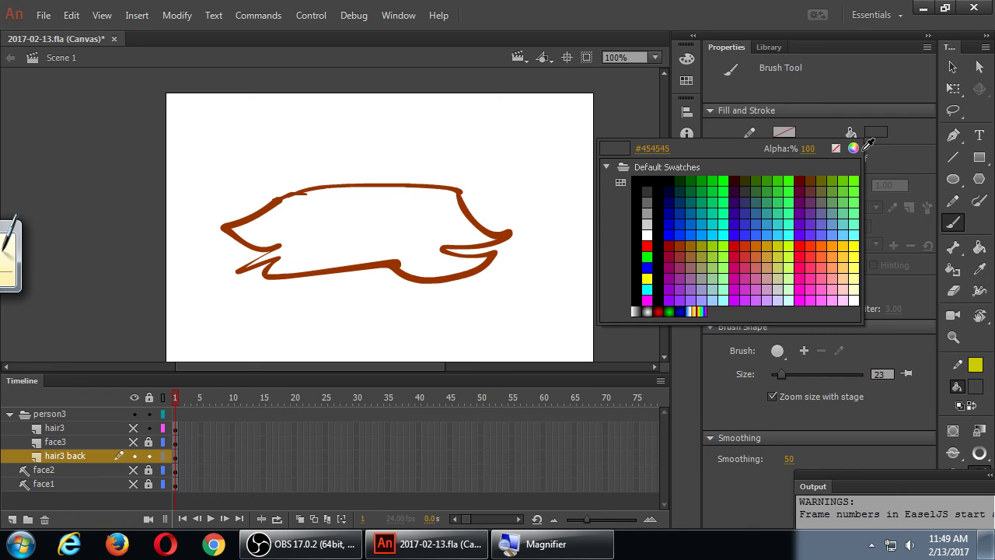
pyautogui.click(809, 238)
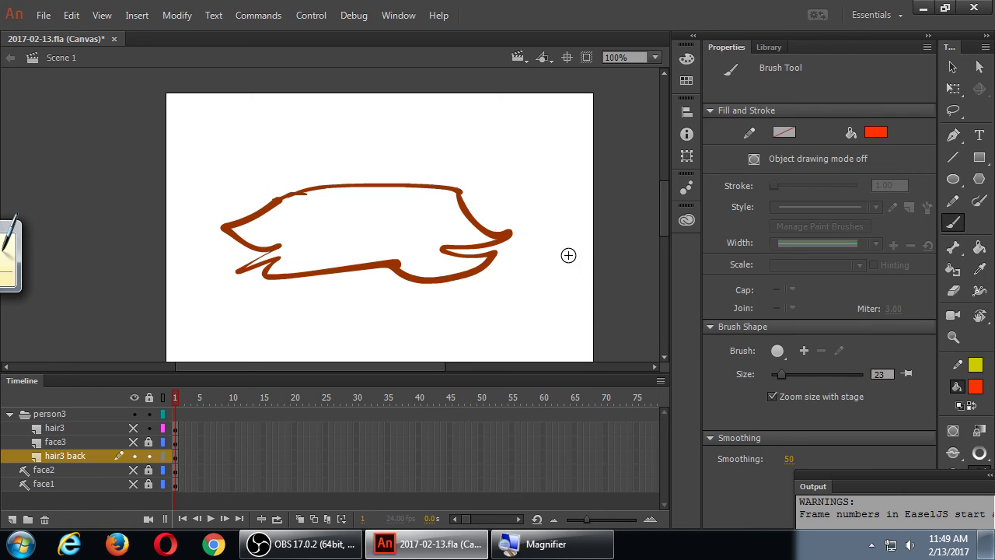
pyautogui.press('k')
pyautogui.click(420, 231)
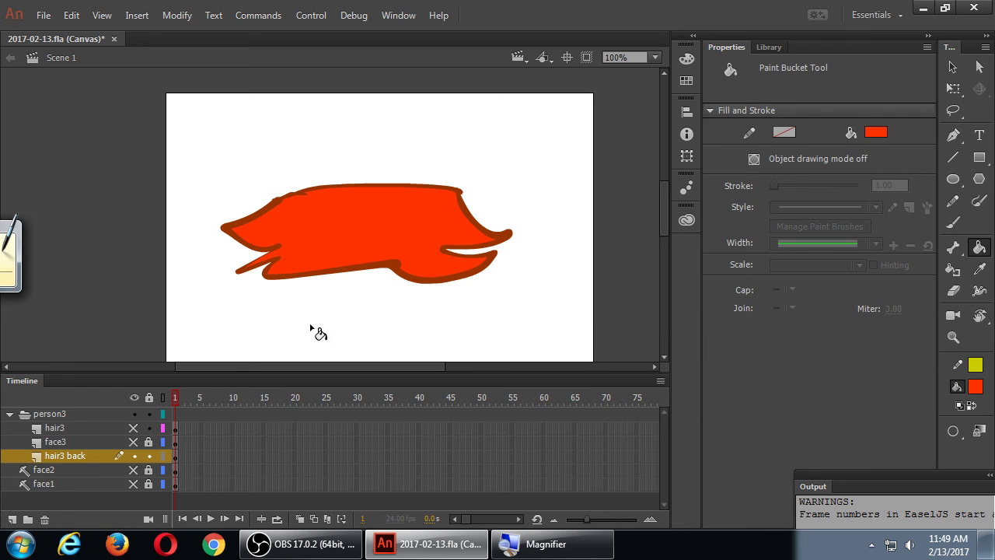
# - Show the face3 and hair3 layers again, toggling the hair3 back layer off and on to compare
pyautogui.click(133, 455)
pyautogui.click(133, 441)
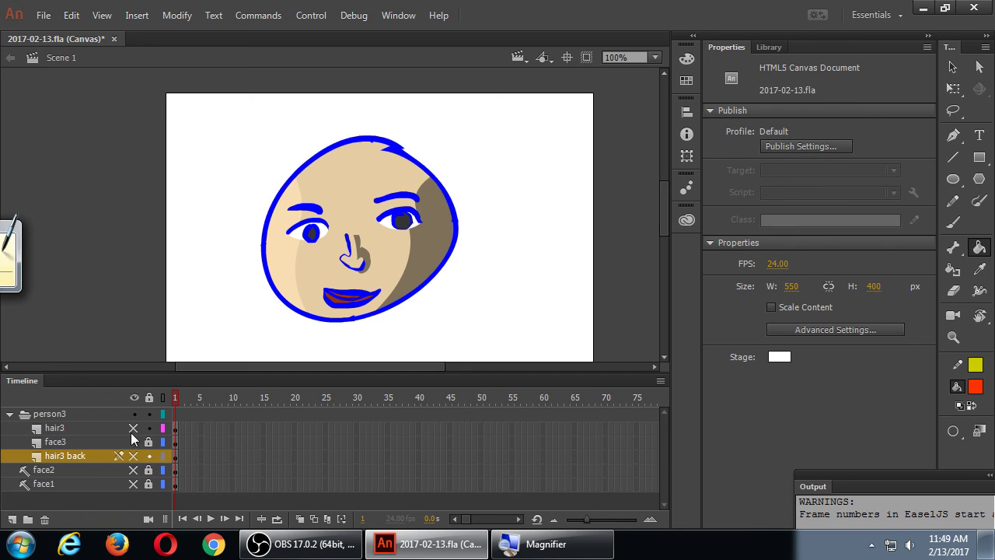
pyautogui.click(133, 428)
pyautogui.click(134, 455)
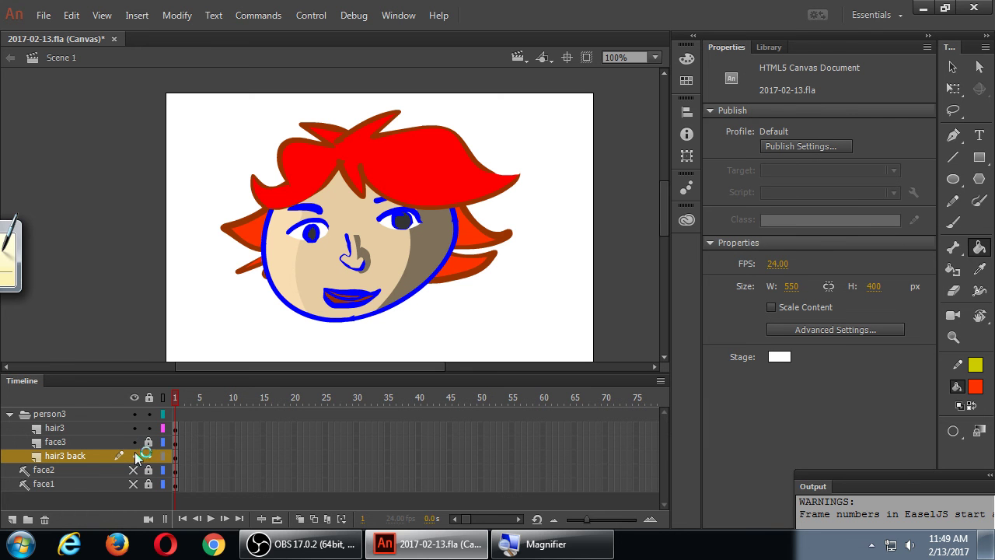
pyautogui.click(799, 331)
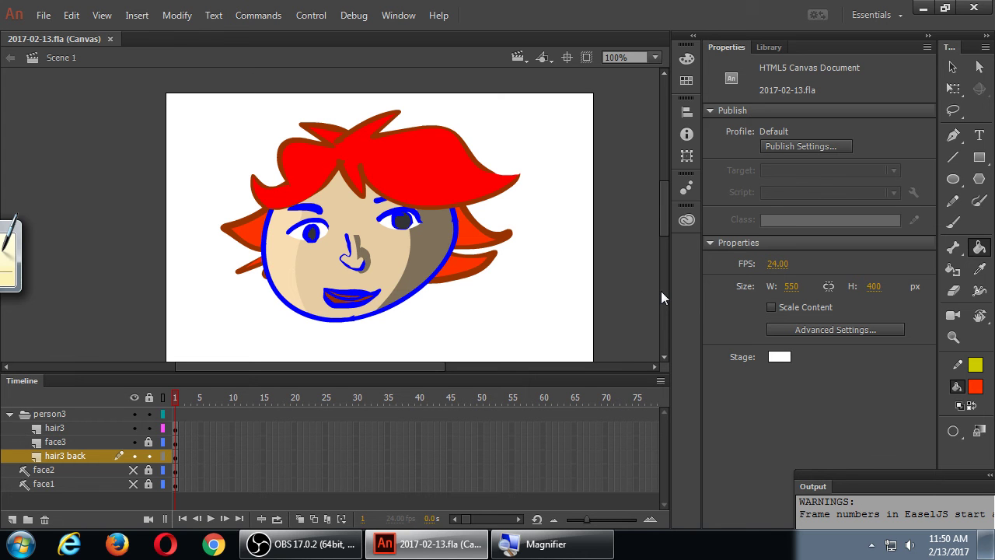
# - Set the Pencil tool to Smooth mode and undo the trial stroke drawn at the upper-left part of the hair
pyautogui.press('n')
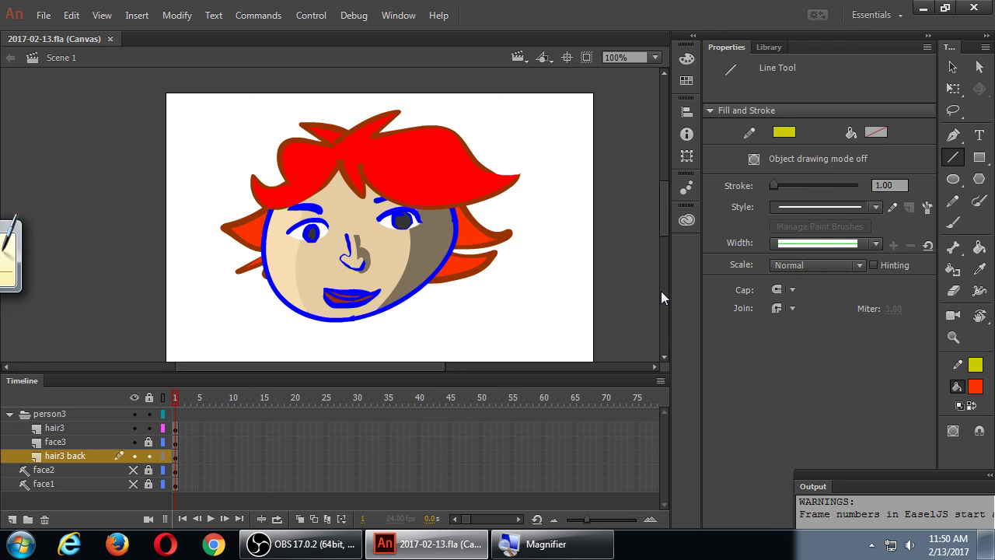
pyautogui.click(954, 204)
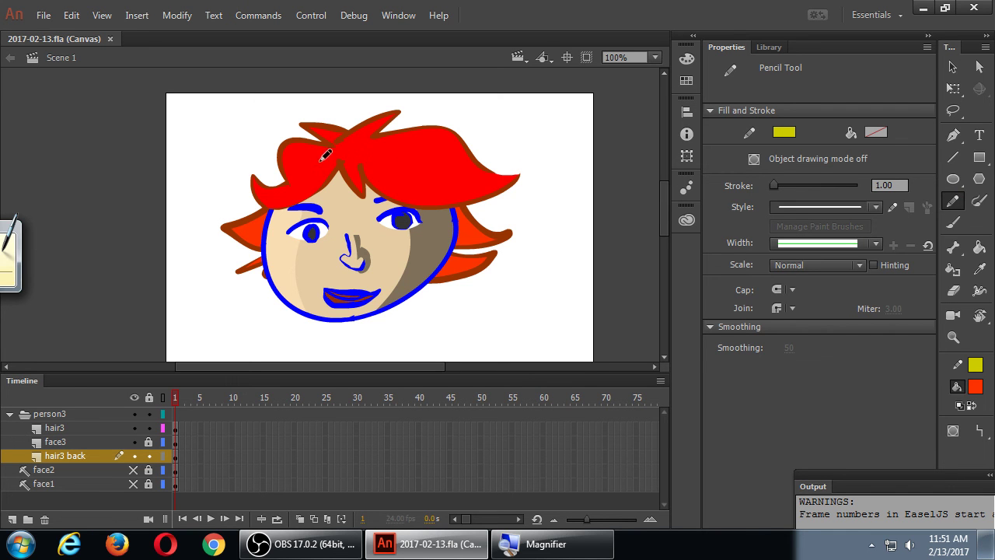
pyautogui.moveTo(301, 137)
pyautogui.mouseDown()
pyautogui.moveTo(295, 182)
pyautogui.moveTo(304, 195)
pyautogui.moveTo(281, 193)
pyautogui.moveTo(258, 175)
pyautogui.moveTo(269, 128)
pyautogui.moveTo(300, 142)
pyautogui.mouseUp()
pyautogui.click(979, 431)
pyautogui.click(932, 444)
pyautogui.moveTo(315, 134)
pyautogui.mouseDown()
pyautogui.moveTo(306, 177)
pyautogui.moveTo(291, 181)
pyautogui.moveTo(280, 130)
pyautogui.moveTo(311, 138)
pyautogui.mouseUp()
pyautogui.hotkey('ctrl', 'z')
# - On the hair3 layer, pencil yellow loops around the left part of the front hair and the left back strand to mark highlight areas
pyautogui.click(68, 428)
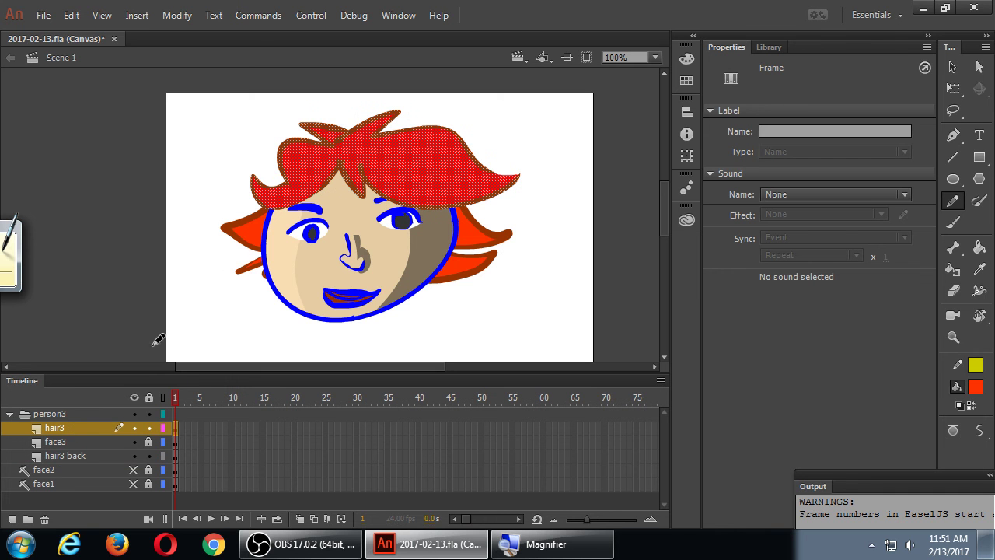
pyautogui.click(305, 131)
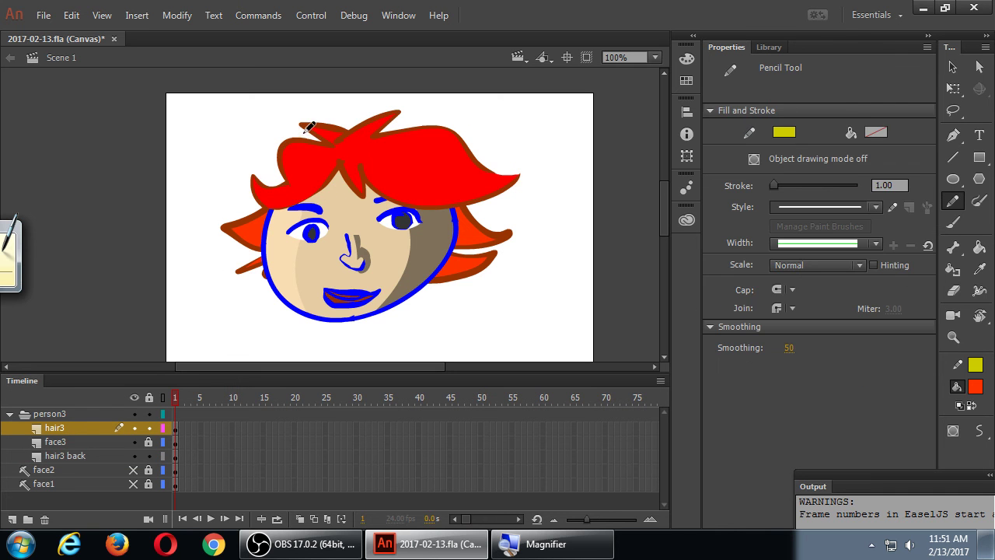
pyautogui.moveTo(300, 130)
pyautogui.mouseDown()
pyautogui.moveTo(315, 177)
pyautogui.moveTo(303, 185)
pyautogui.moveTo(259, 196)
pyautogui.moveTo(236, 175)
pyautogui.moveTo(272, 132)
pyautogui.moveTo(308, 130)
pyautogui.mouseUp()
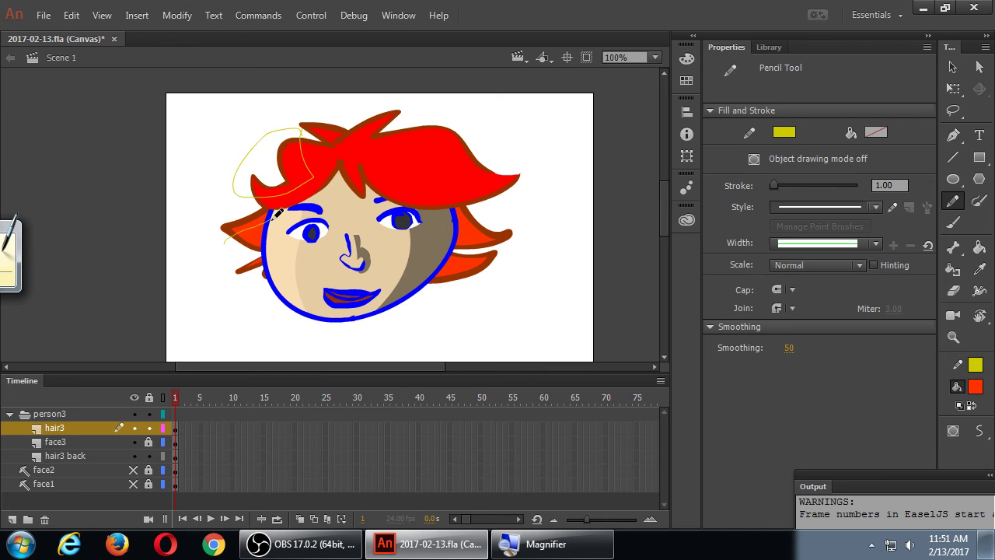
pyautogui.moveTo(238, 190)
pyautogui.mouseDown()
pyautogui.moveTo(204, 247)
pyautogui.moveTo(227, 242)
pyautogui.mouseUp()
# - Pencil yellow dividing lines over the top tuft, the right fringe's lower edge, the right side of the hair and both right back strands
pyautogui.moveTo(349, 117)
pyautogui.mouseDown()
pyautogui.moveTo(340, 148)
pyautogui.moveTo(406, 111)
pyautogui.moveTo(360, 109)
pyautogui.moveTo(342, 125)
pyautogui.mouseUp()
pyautogui.moveTo(364, 168)
pyautogui.mouseDown()
pyautogui.moveTo(440, 199)
pyautogui.moveTo(431, 220)
pyautogui.mouseUp()
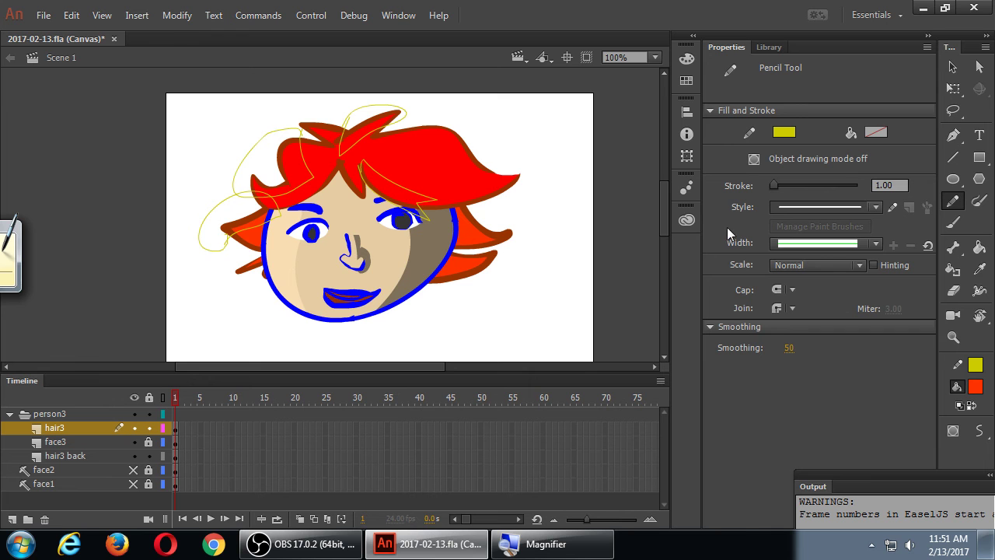
pyautogui.moveTo(445, 116)
pyautogui.mouseDown()
pyautogui.moveTo(435, 148)
pyautogui.moveTo(481, 174)
pyautogui.moveTo(509, 134)
pyautogui.mouseUp()
pyautogui.moveTo(459, 225); pyautogui.dragTo(509, 243)
pyautogui.moveTo(448, 256); pyautogui.dragTo(514, 261)
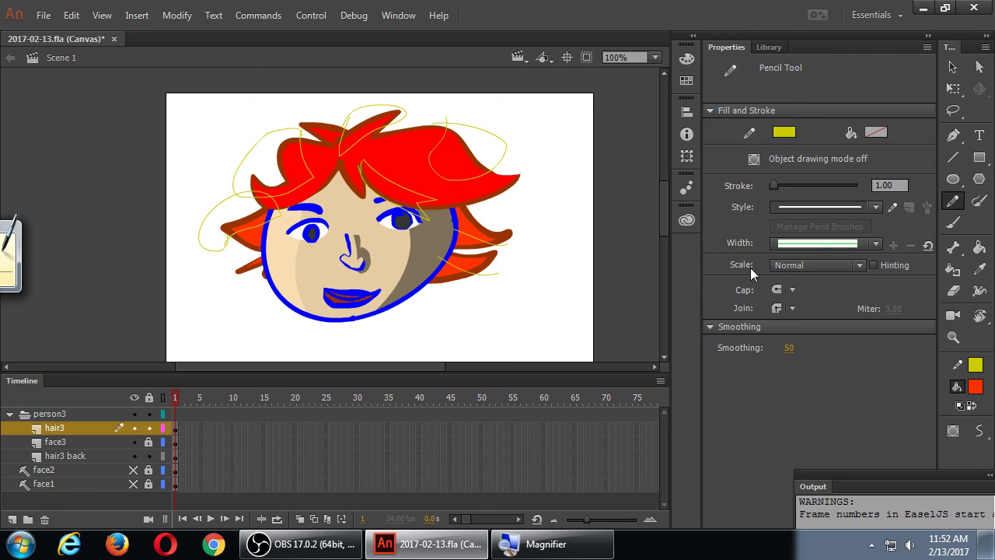
# - Fill the marked areas on the right side of the hair and along the fringe's lower edge with dark red #A00000
pyautogui.click(979, 247)
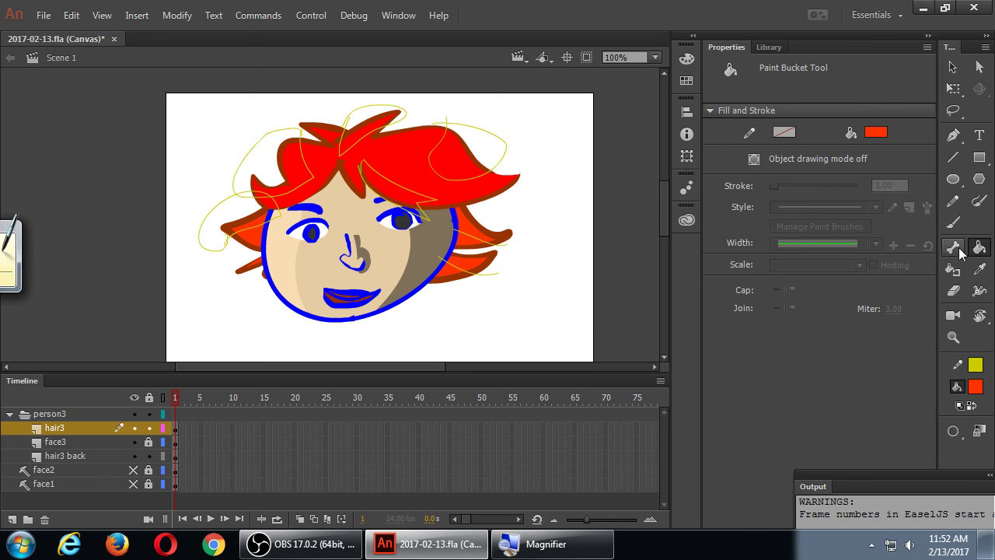
pyautogui.click(877, 133)
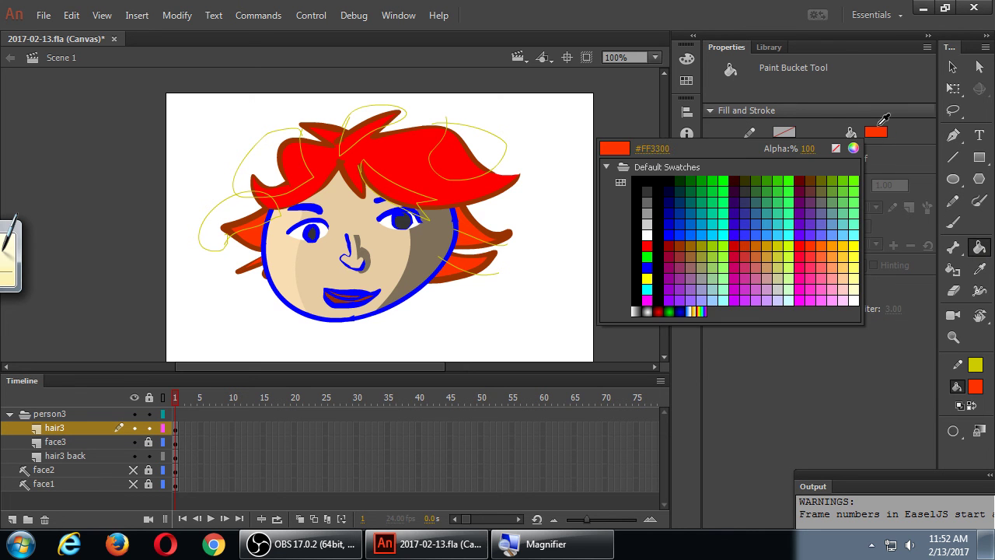
pyautogui.click(437, 161)
pyautogui.click(875, 132)
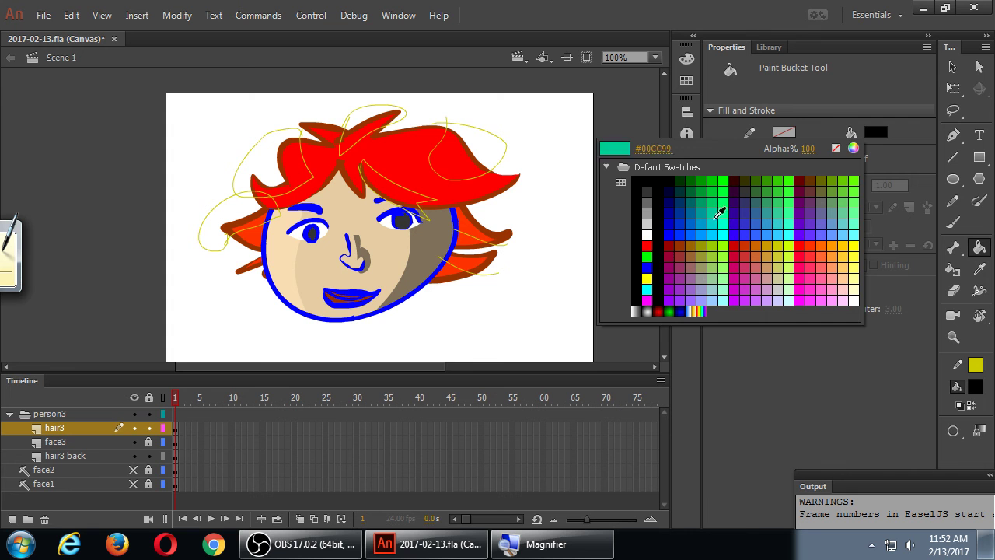
pyautogui.click(854, 148)
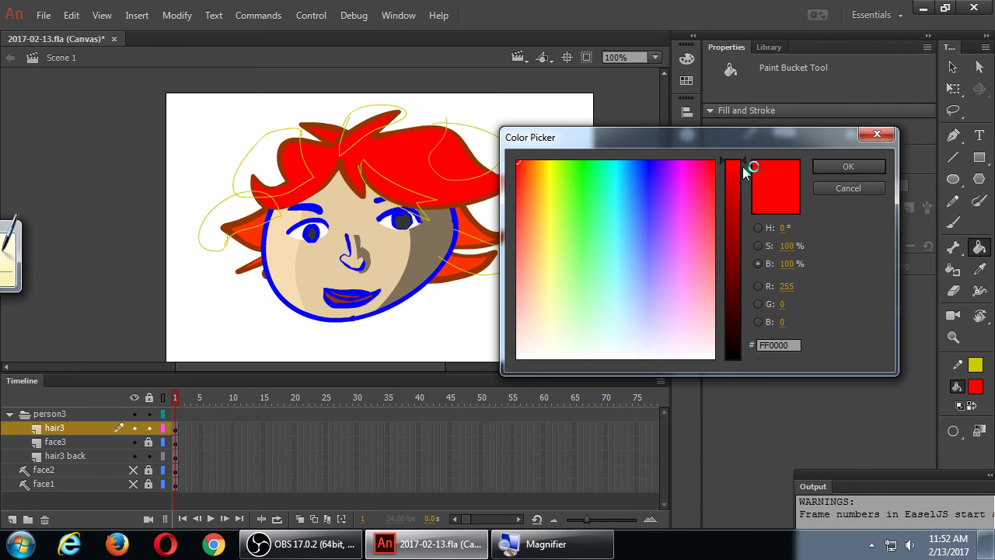
pyautogui.moveTo(745, 167); pyautogui.dragTo(745, 233)
pyautogui.click(841, 166)
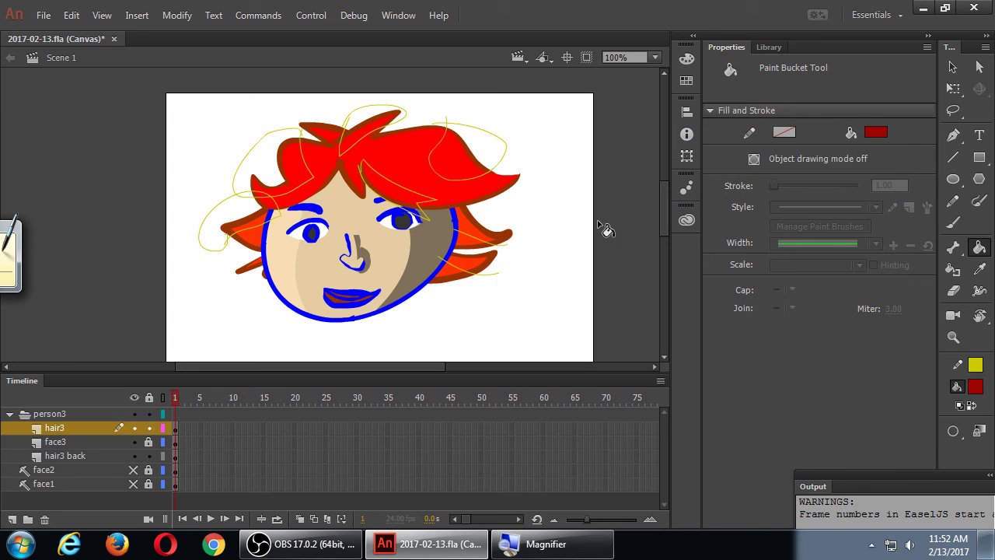
pyautogui.click(458, 160)
pyautogui.click(403, 194)
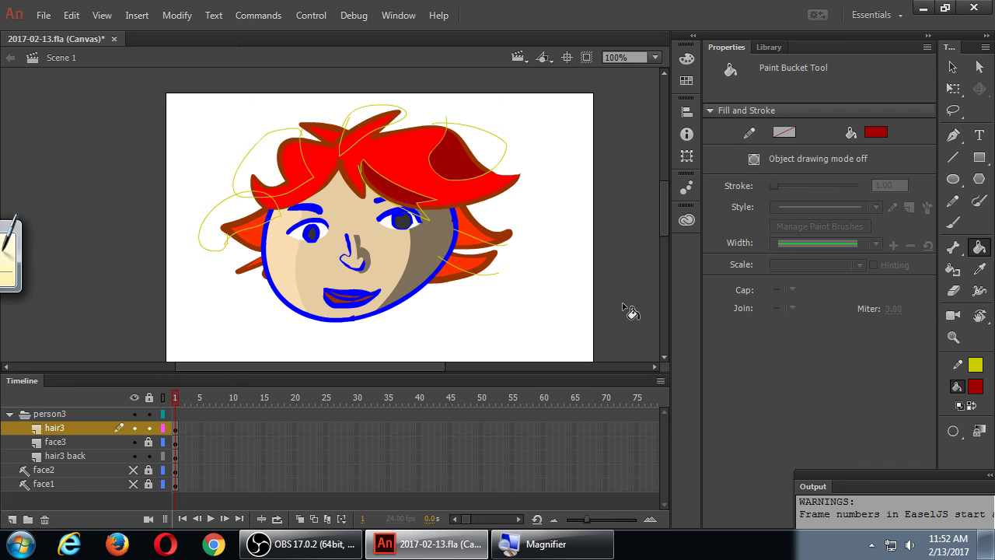
# - Fill the marked area on the left part of the front hair with orange #FF4E08 as a highlight
pyautogui.click(872, 139)
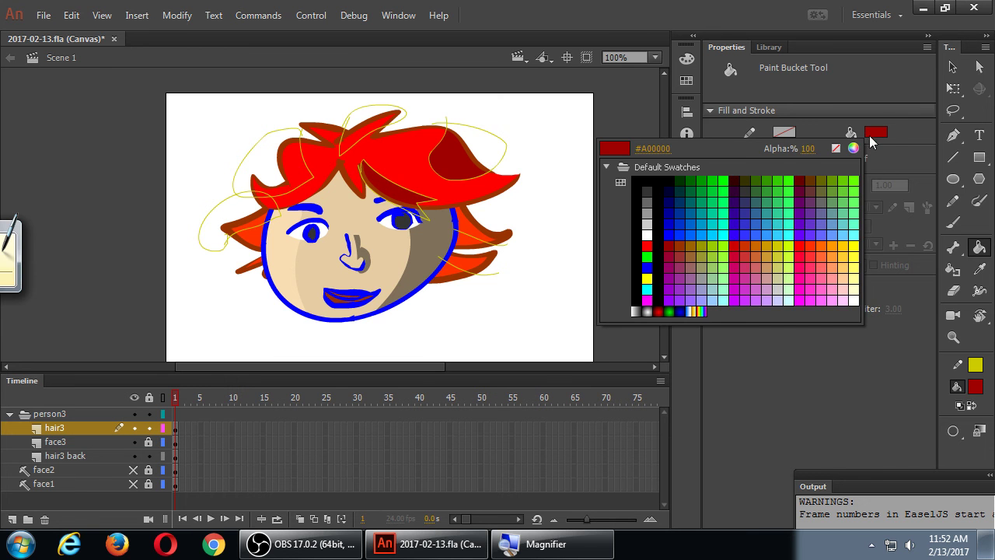
pyautogui.click(852, 144)
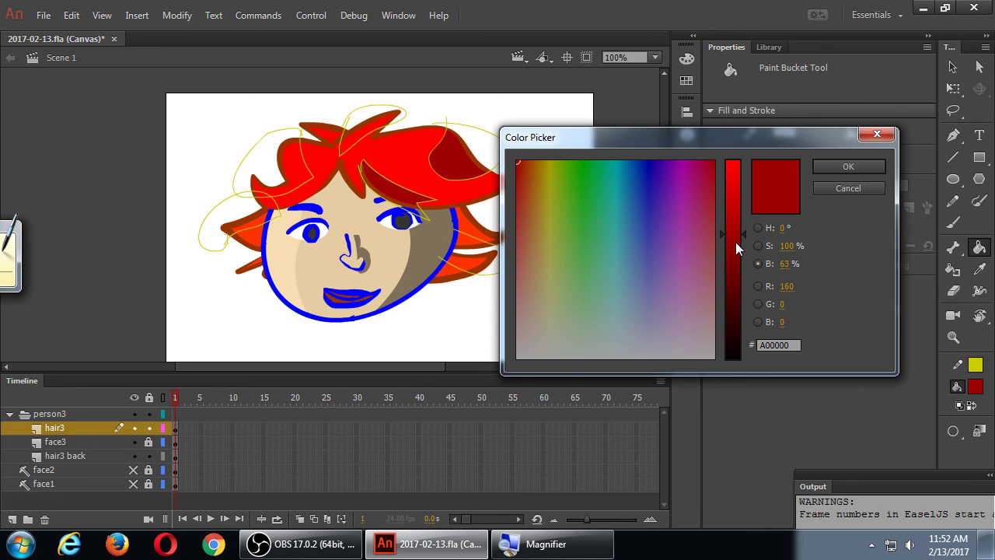
pyautogui.moveTo(745, 231); pyautogui.dragTo(757, 148)
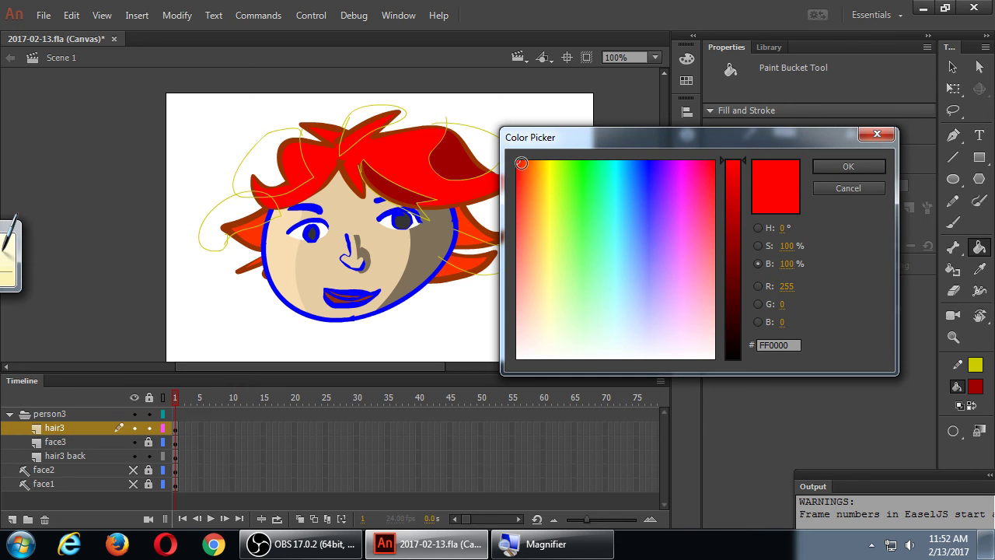
pyautogui.click(524, 167)
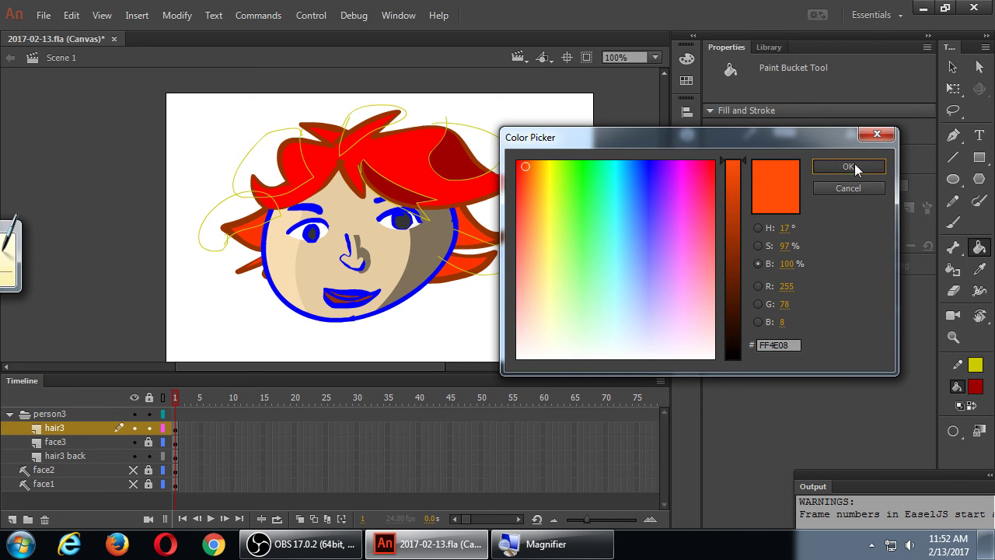
pyautogui.click(850, 166)
pyautogui.click(294, 164)
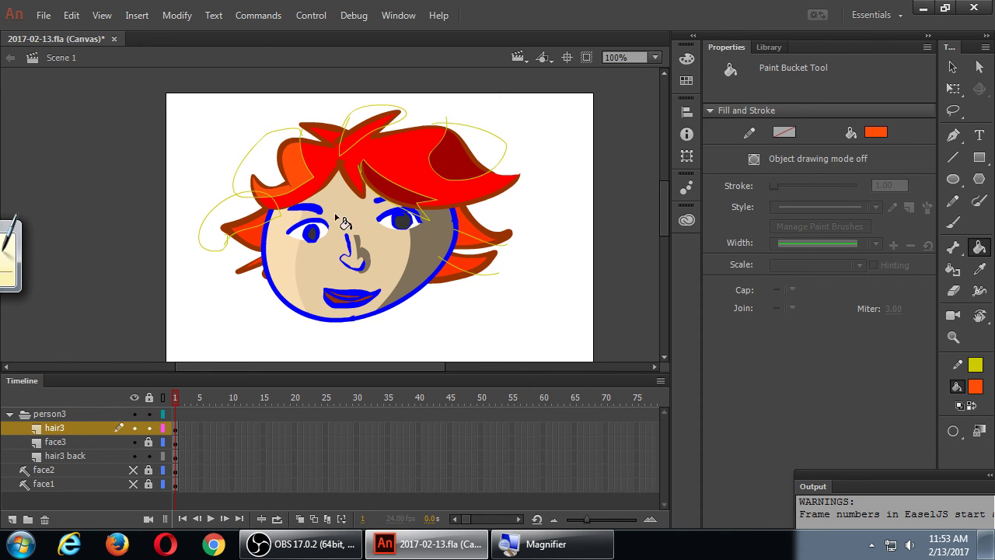
# - Fill the marked lower part of the hair's top tuft with the same orange highlight color
pyautogui.click(363, 138)
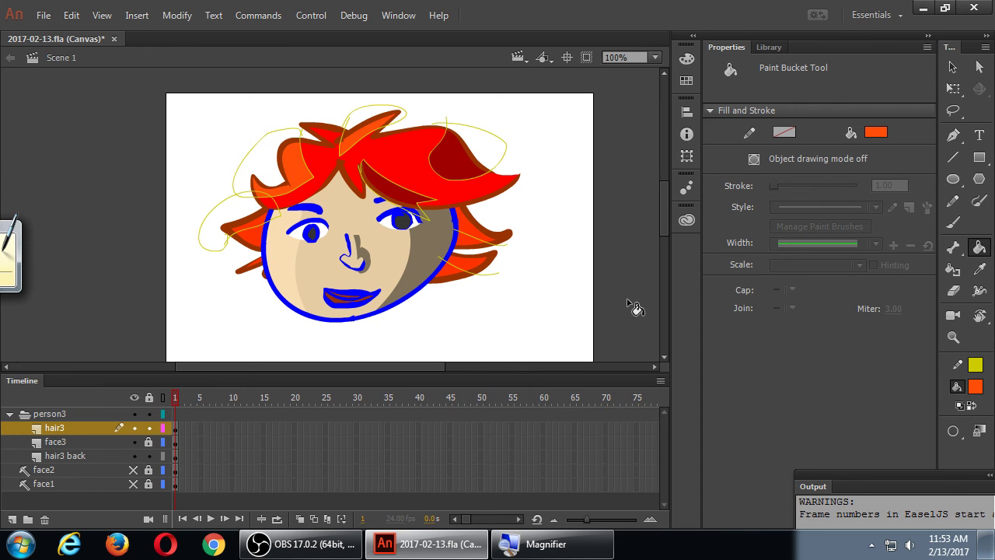
# - Pencil one long yellow line across the hair and face so that it connects all the yellow dividing lines
pyautogui.press('v')
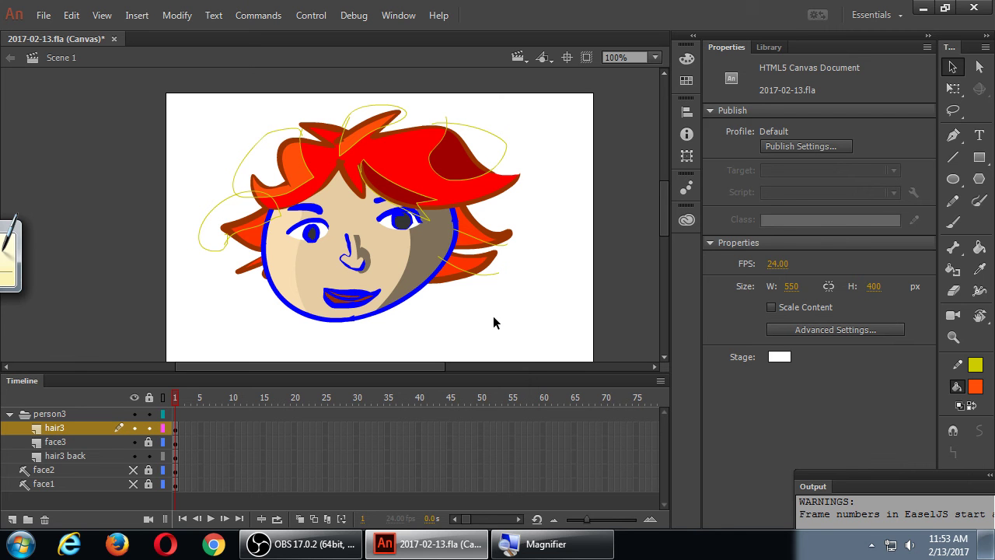
pyautogui.press('y')
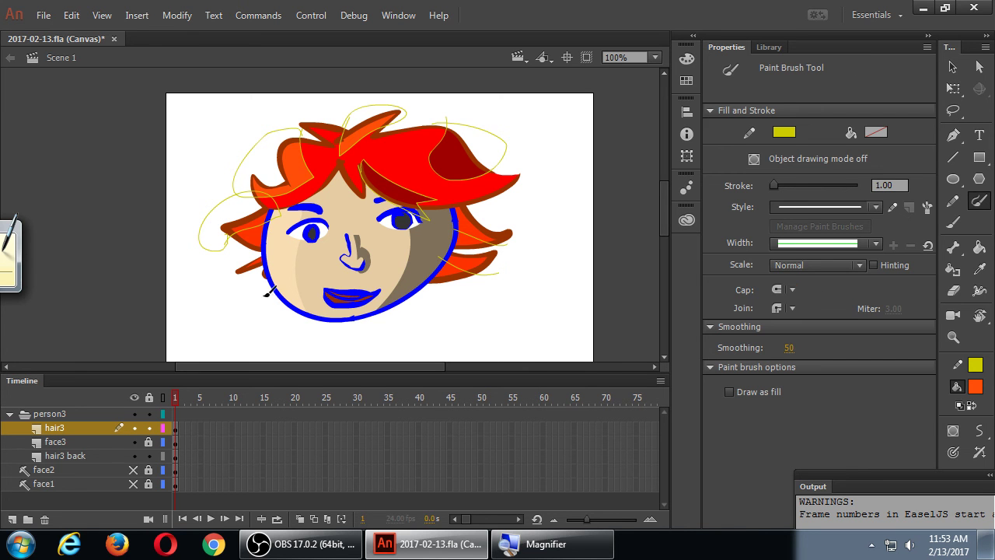
pyautogui.click(954, 200)
pyautogui.moveTo(247, 307)
pyautogui.mouseDown()
pyautogui.moveTo(259, 206)
pyautogui.moveTo(291, 166)
pyautogui.moveTo(348, 138)
pyautogui.moveTo(459, 144)
pyautogui.moveTo(391, 190)
pyautogui.moveTo(393, 248)
pyautogui.moveTo(450, 295)
pyautogui.moveTo(483, 242)
pyautogui.moveTo(552, 197)
pyautogui.mouseUp()
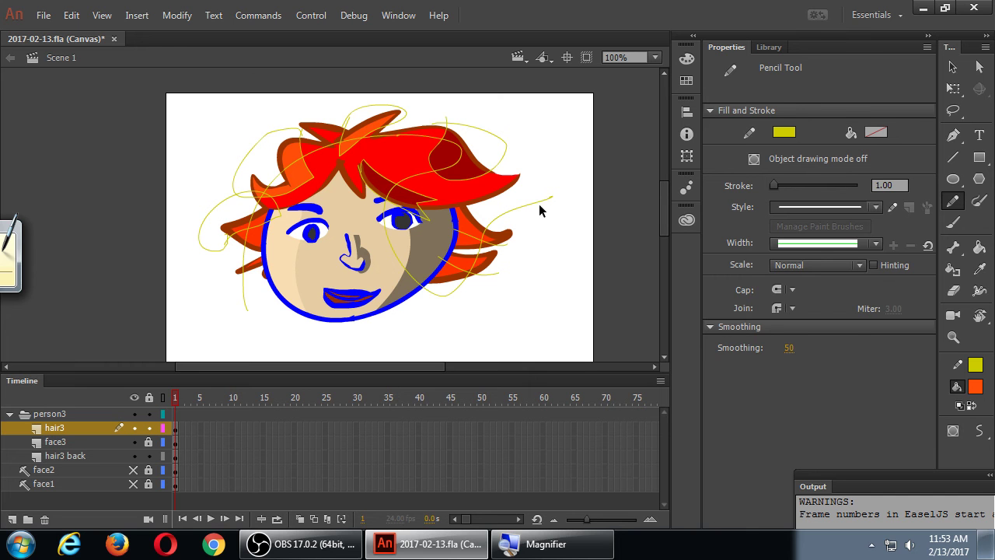
# - Delete all the connected yellow guide lines from the hair3 layer and save the document
pyautogui.keyDown('ctrl'); pyautogui.doubleClick(541, 201); pyautogui.keyUp('ctrl')
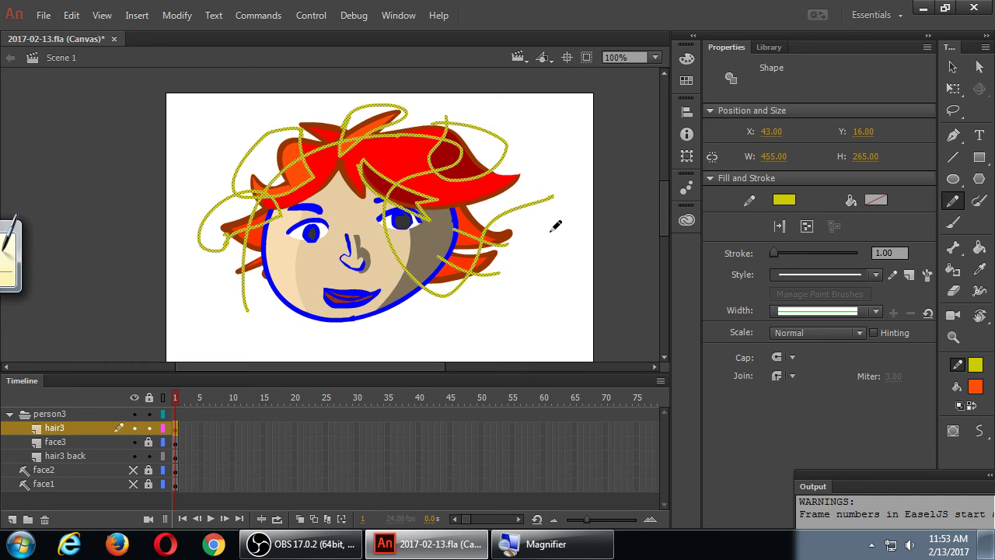
pyautogui.press('Delete')
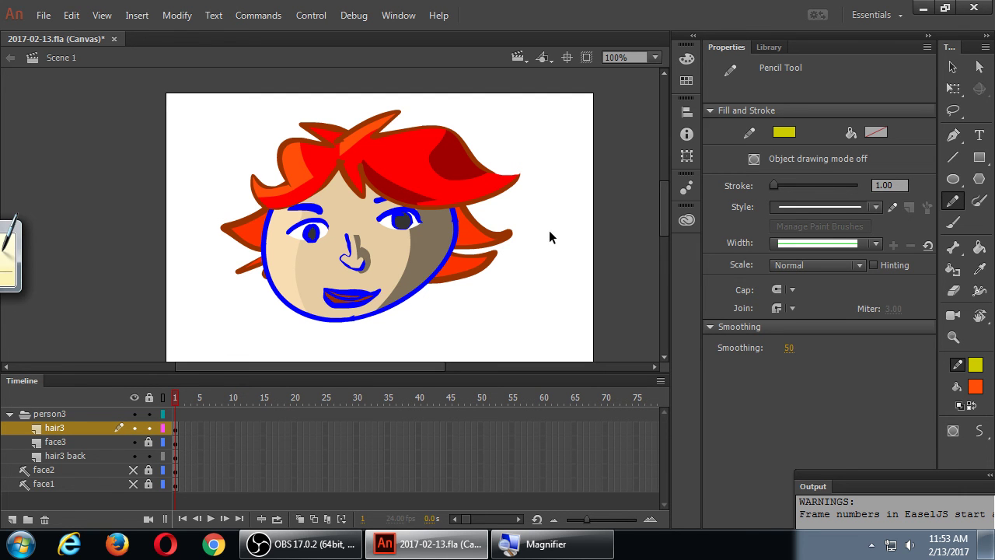
pyautogui.hotkey('ctrl', 's')
pyautogui.click(335, 544)
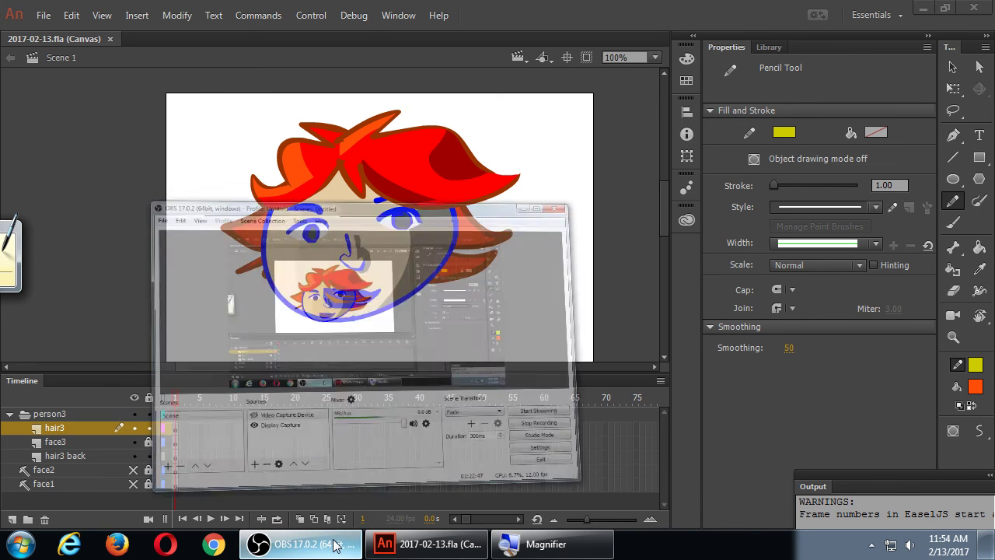